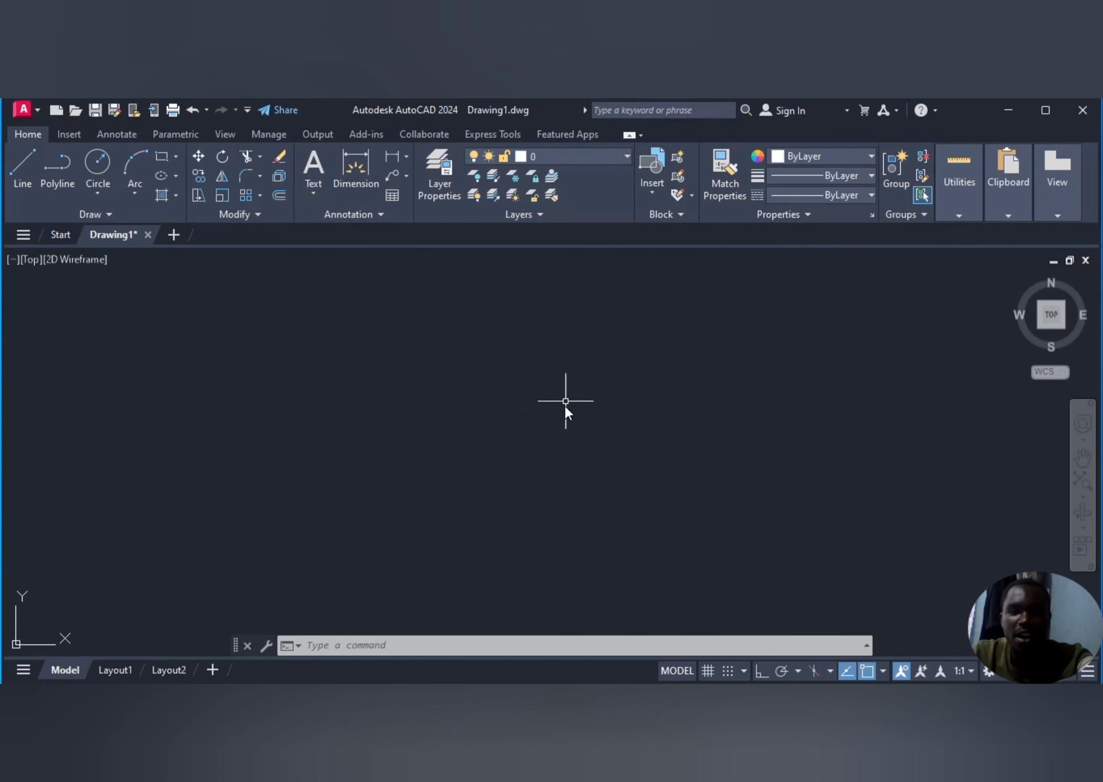
# - Draw a freehand-sized circle in the empty drawing area
pyautogui.click(92, 164)
pyautogui.click(274, 392)
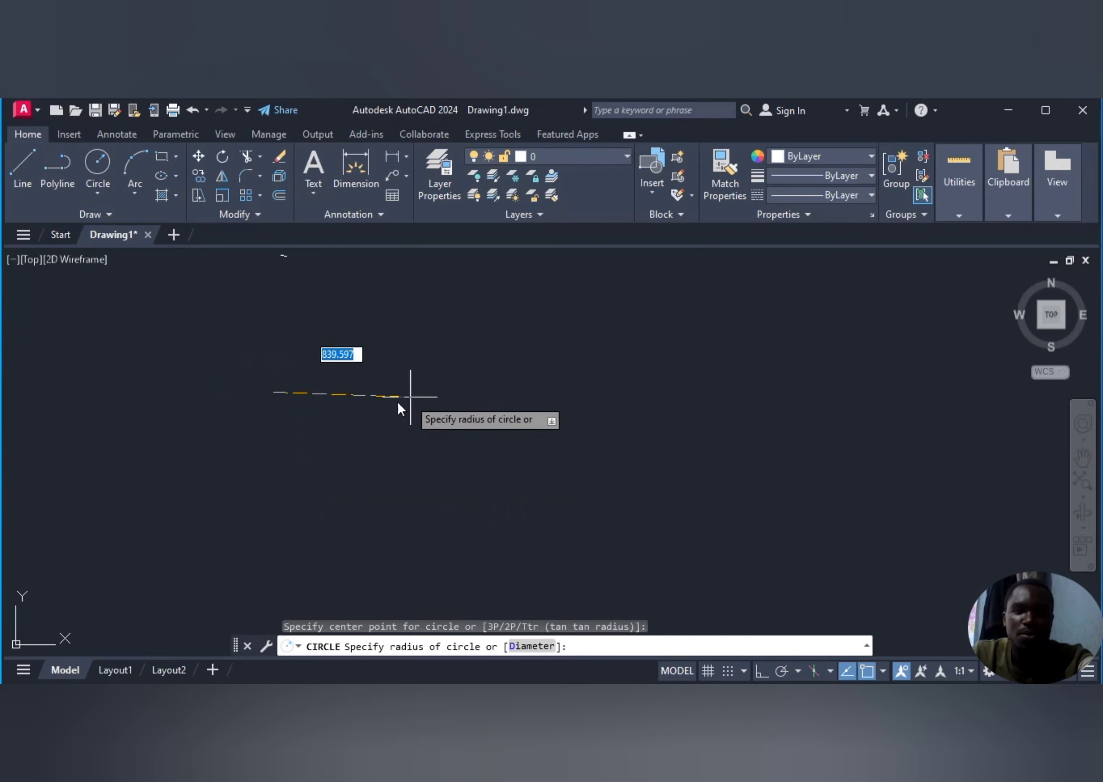
pyautogui.click(334, 398)
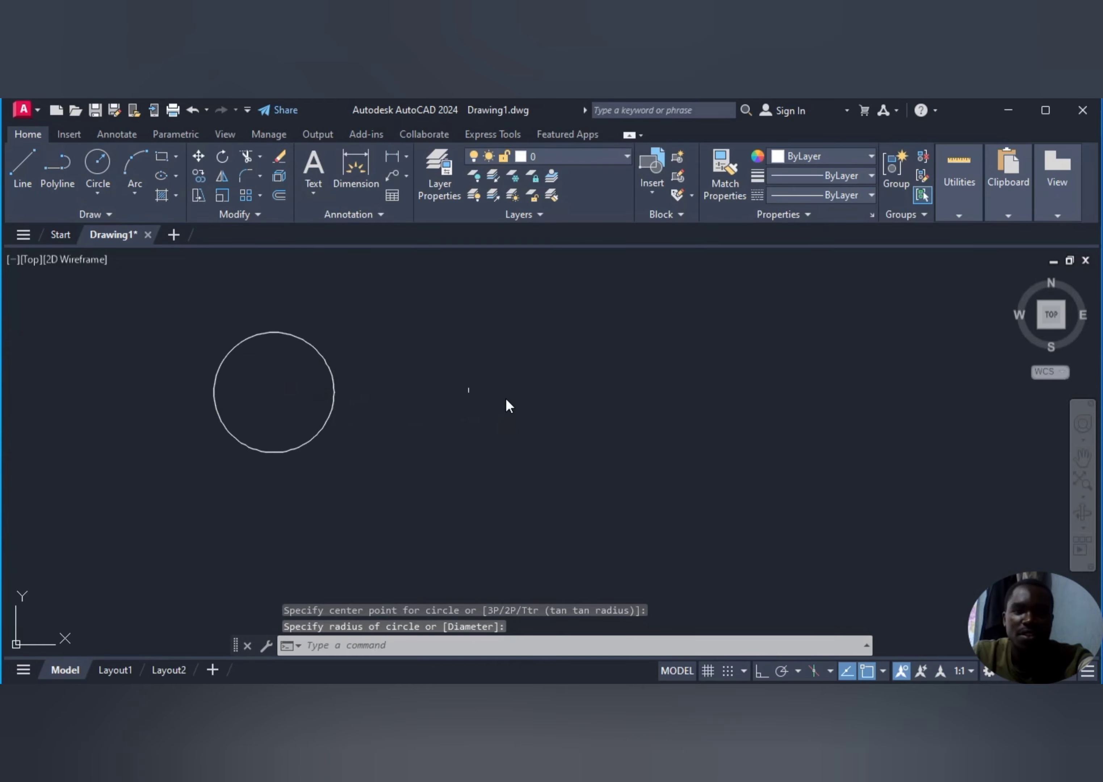
# - Draw a horizontal rectangle beside the circle, wider than the circle and level with it
pyautogui.click(162, 156)
pyautogui.click(421, 349)
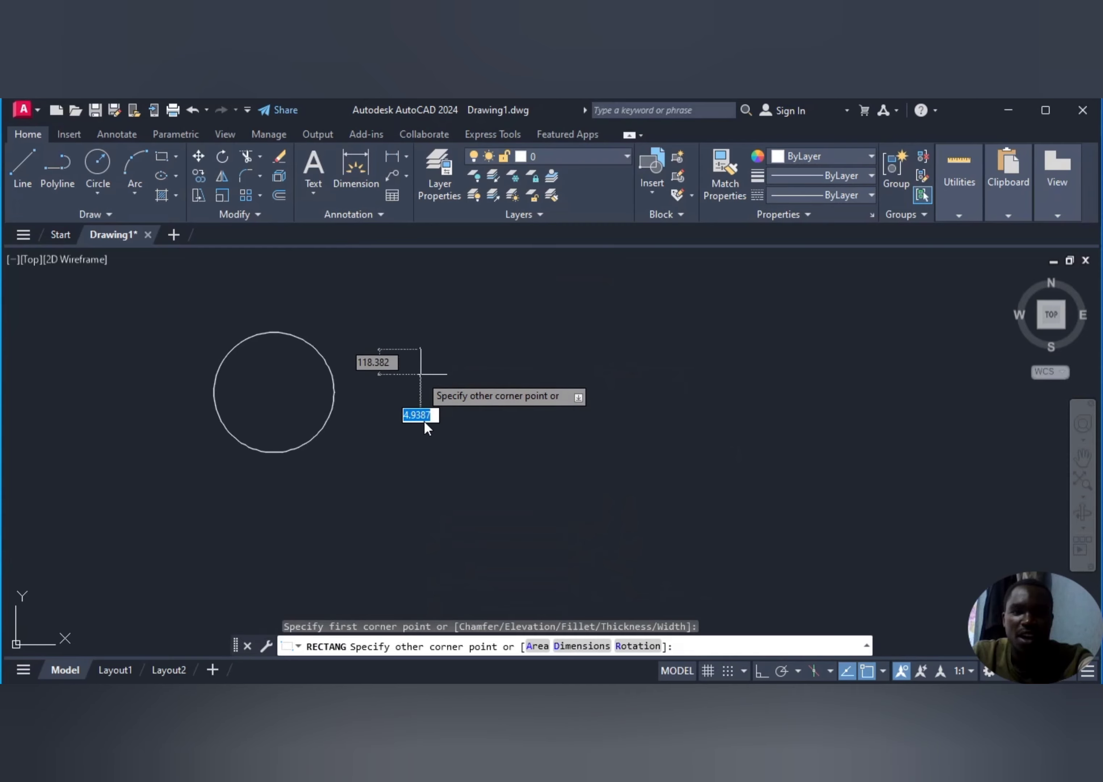
pyautogui.click(586, 441)
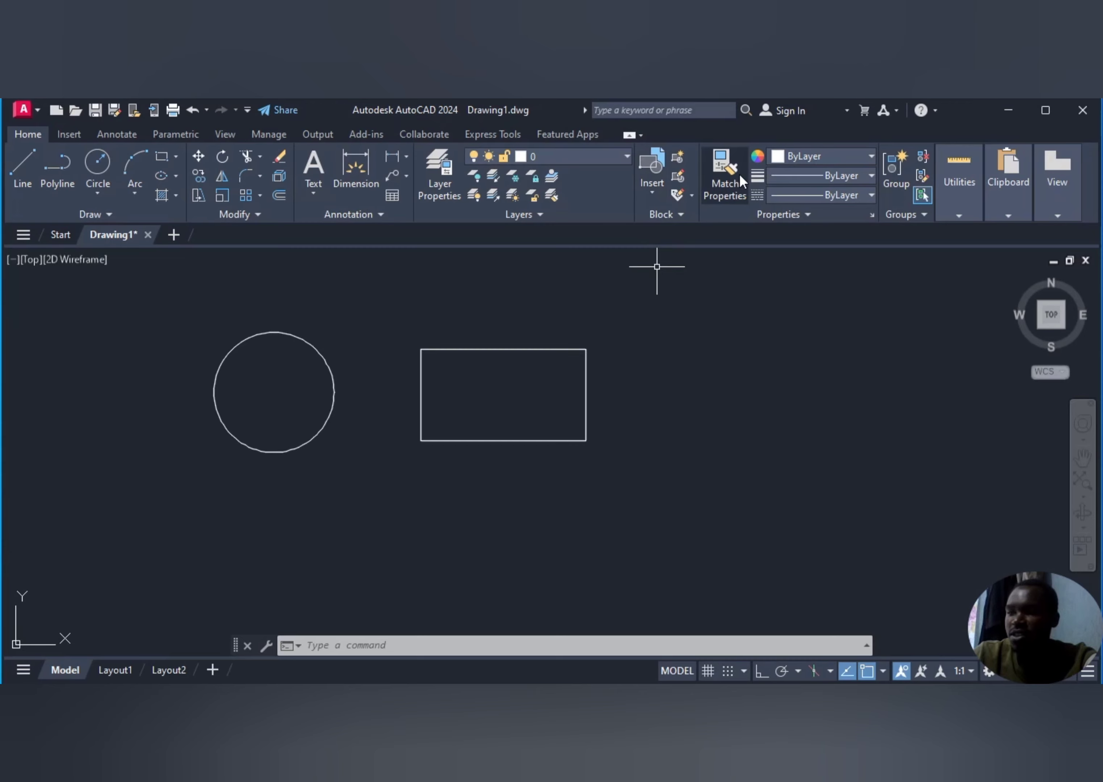
# - Examine the colour, lineweight, linetype and transparency options available in the object properties
pyautogui.click(872, 156)
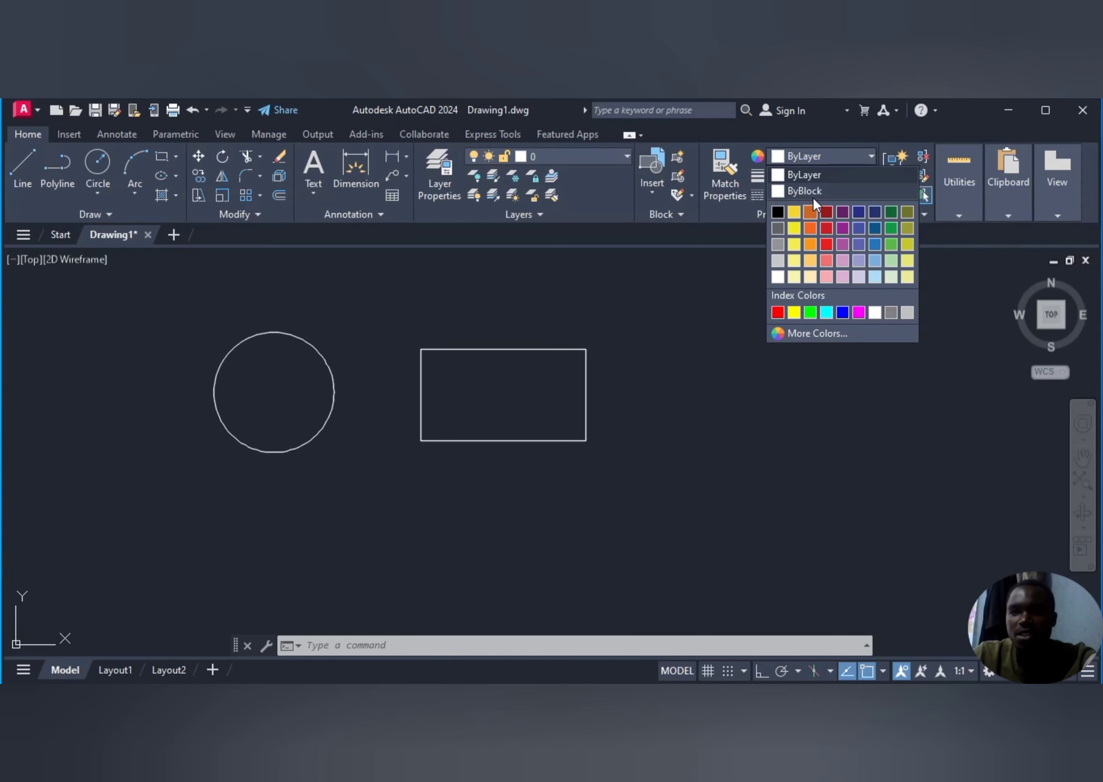
pyautogui.click(731, 274)
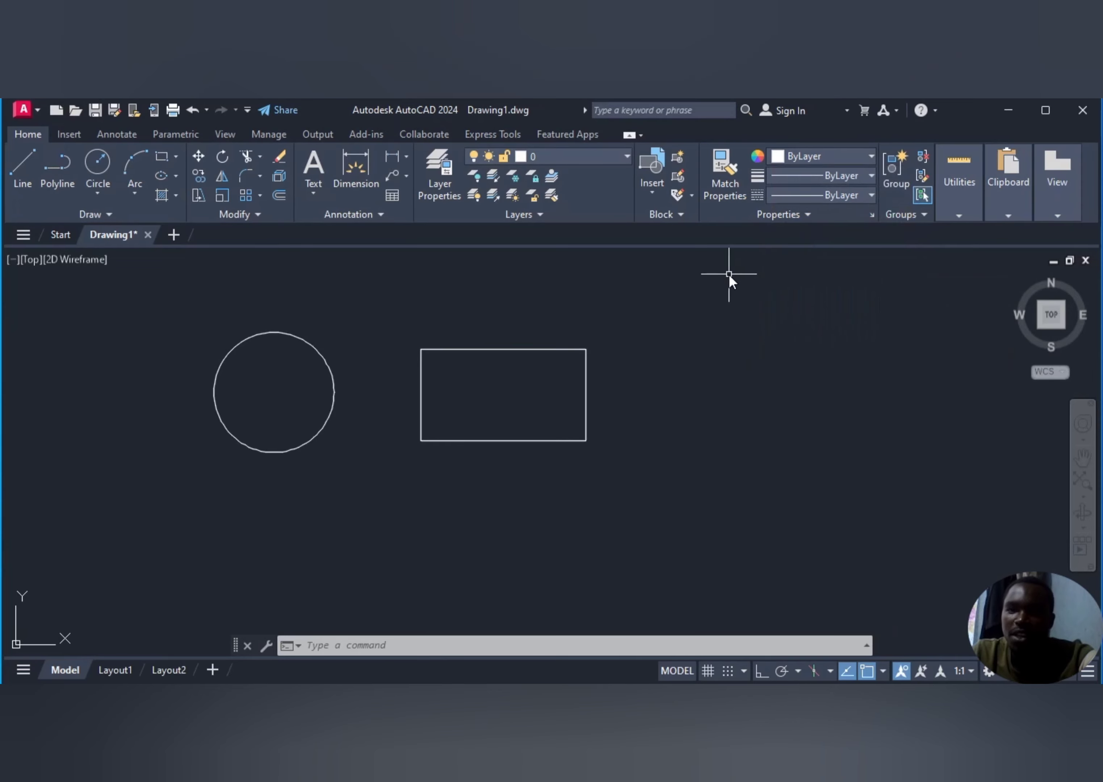
pyautogui.click(869, 175)
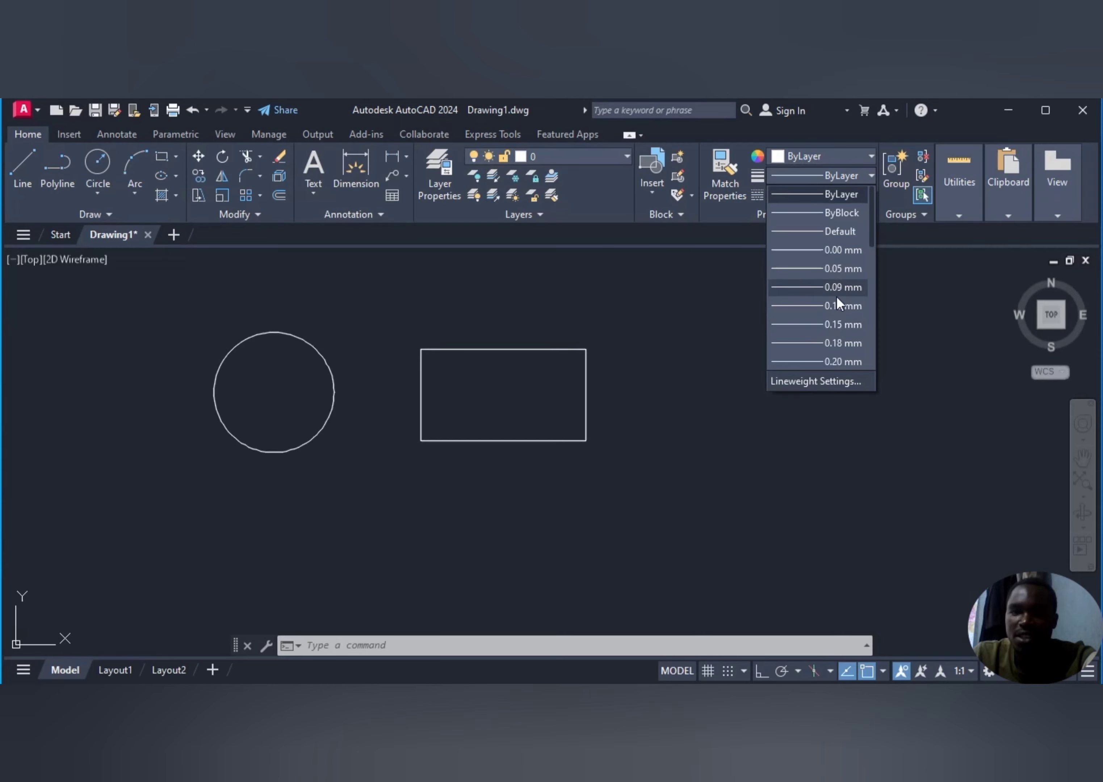
pyautogui.scroll(-3, 825, 360)
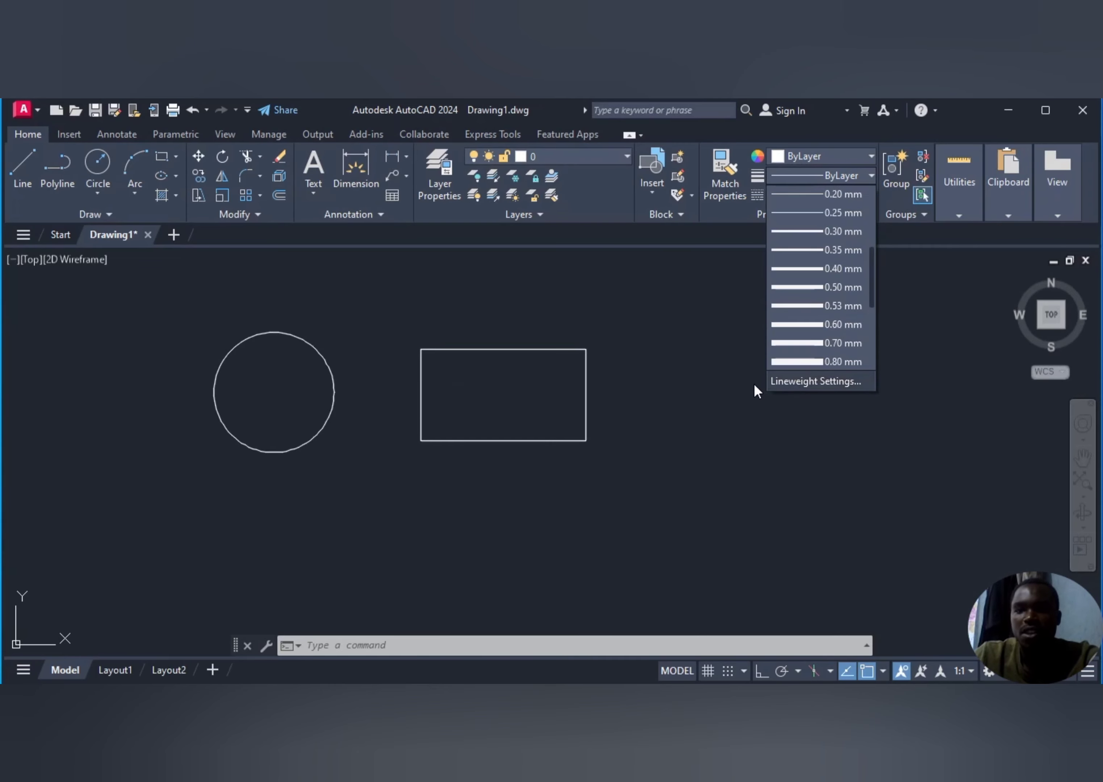
pyautogui.click(713, 329)
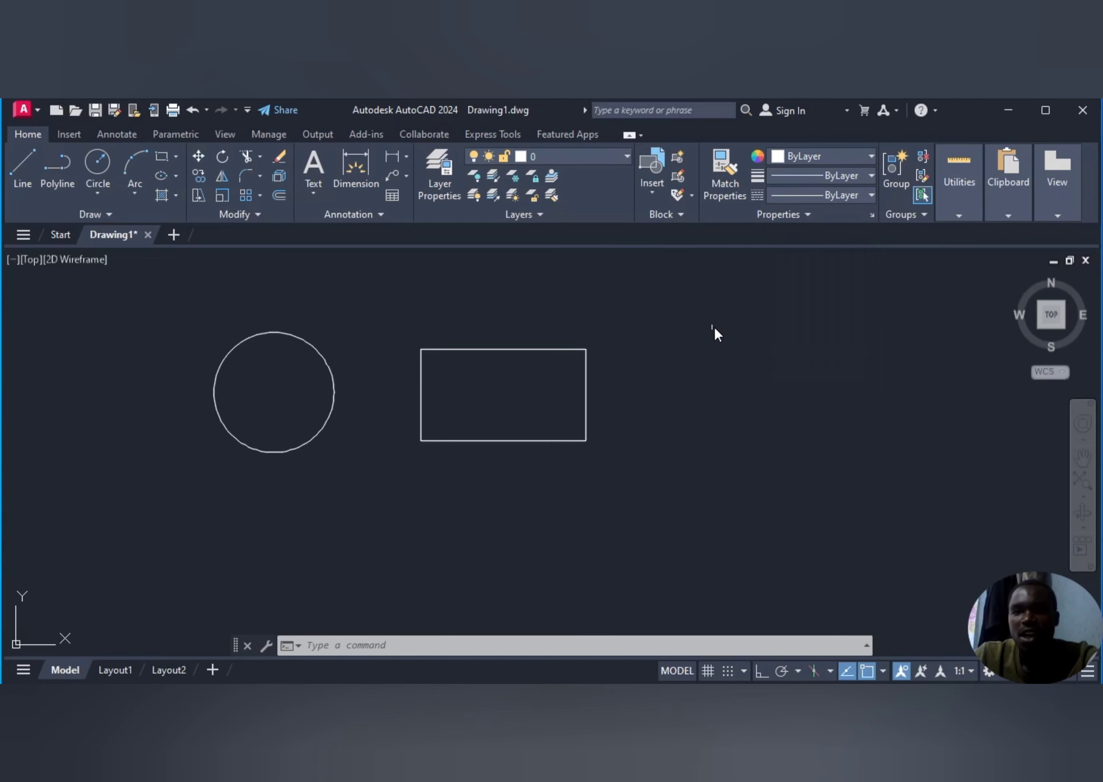
pyautogui.click(871, 193)
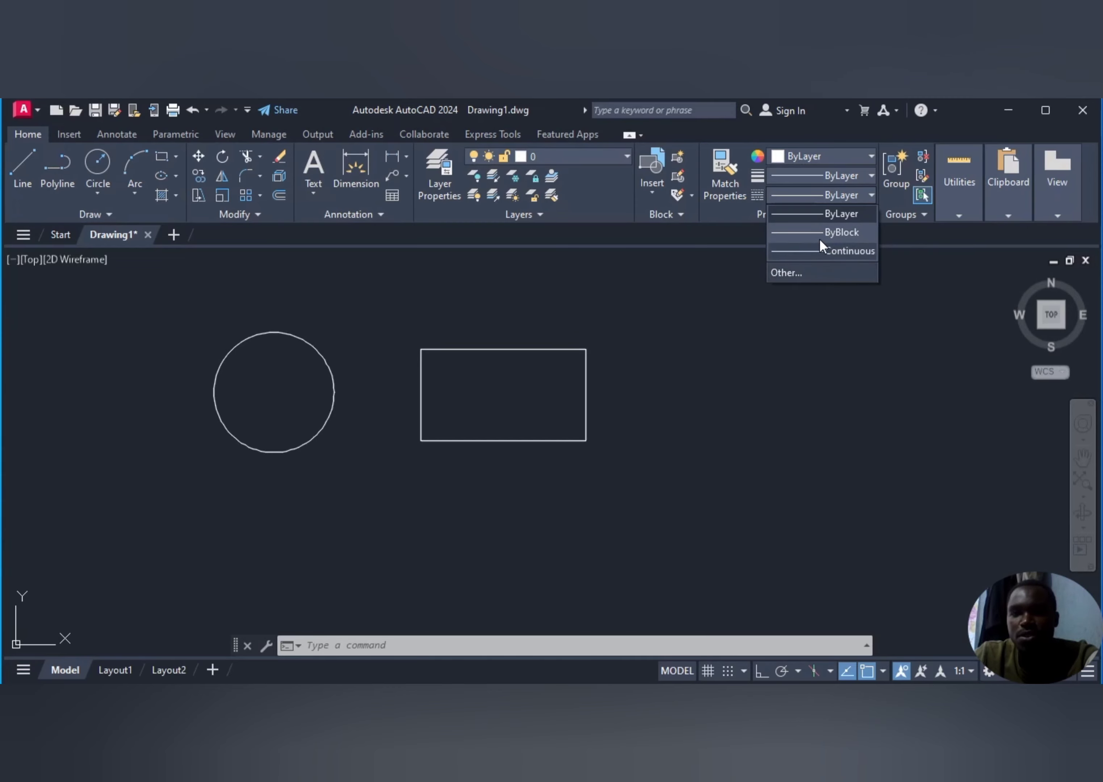
pyautogui.click(770, 311)
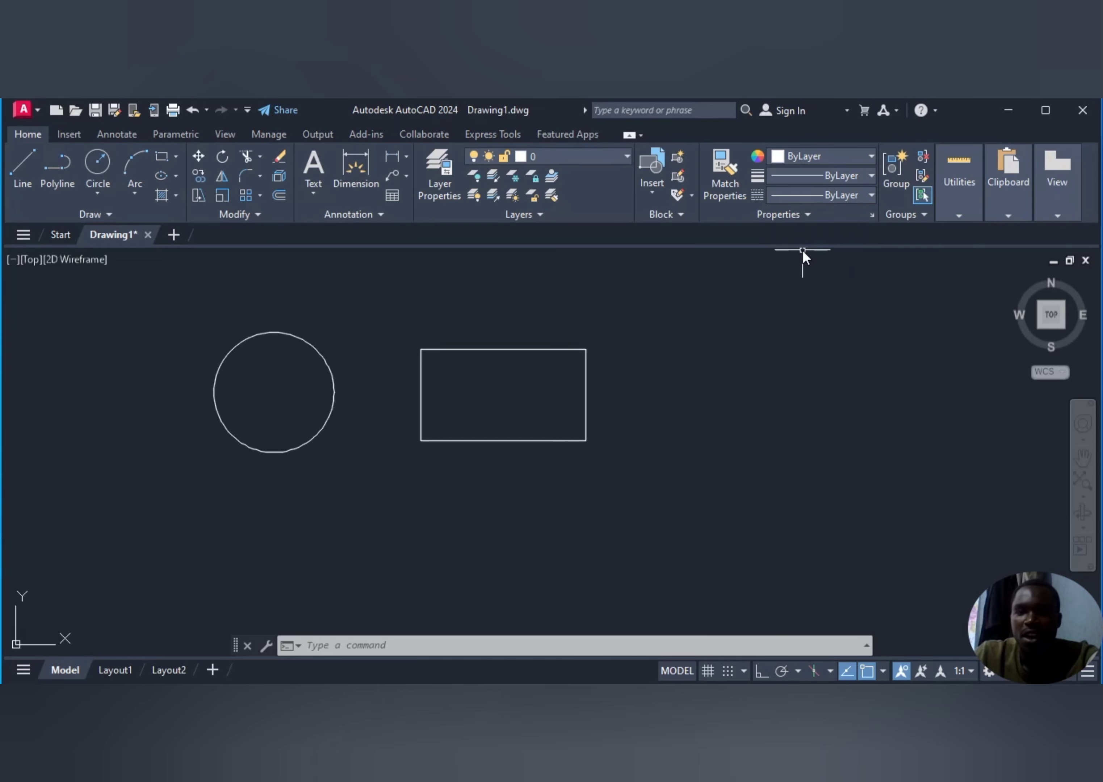
pyautogui.click(830, 218)
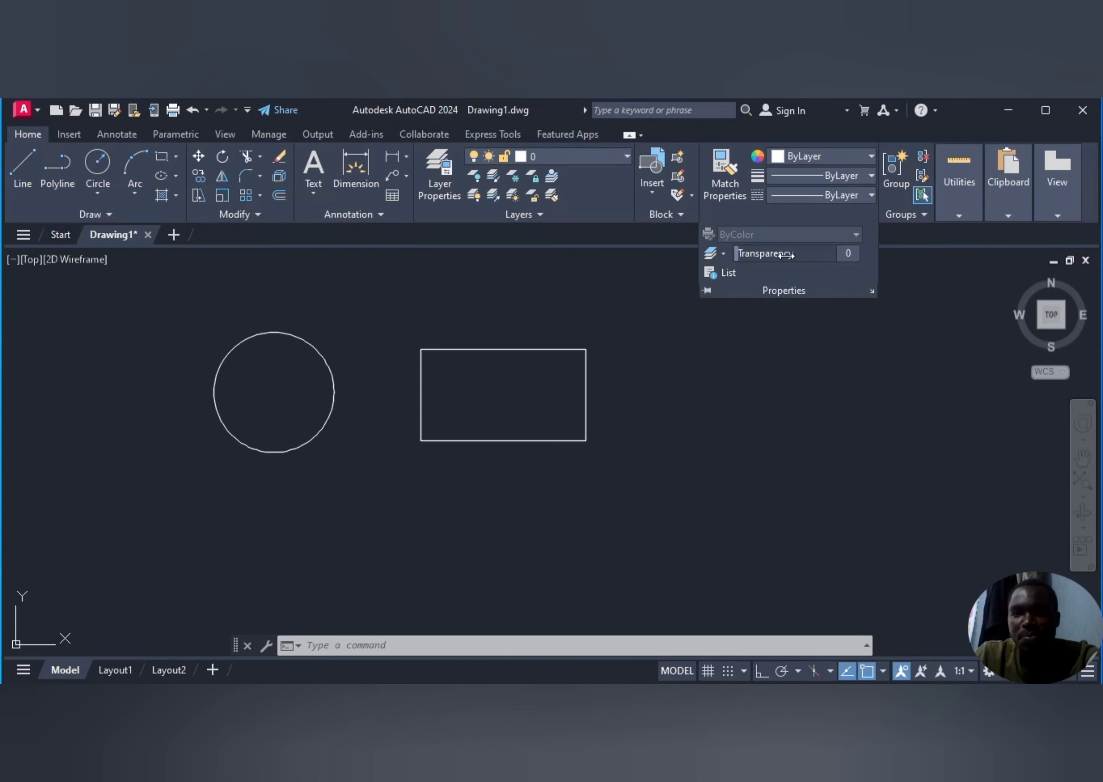
pyautogui.click(739, 310)
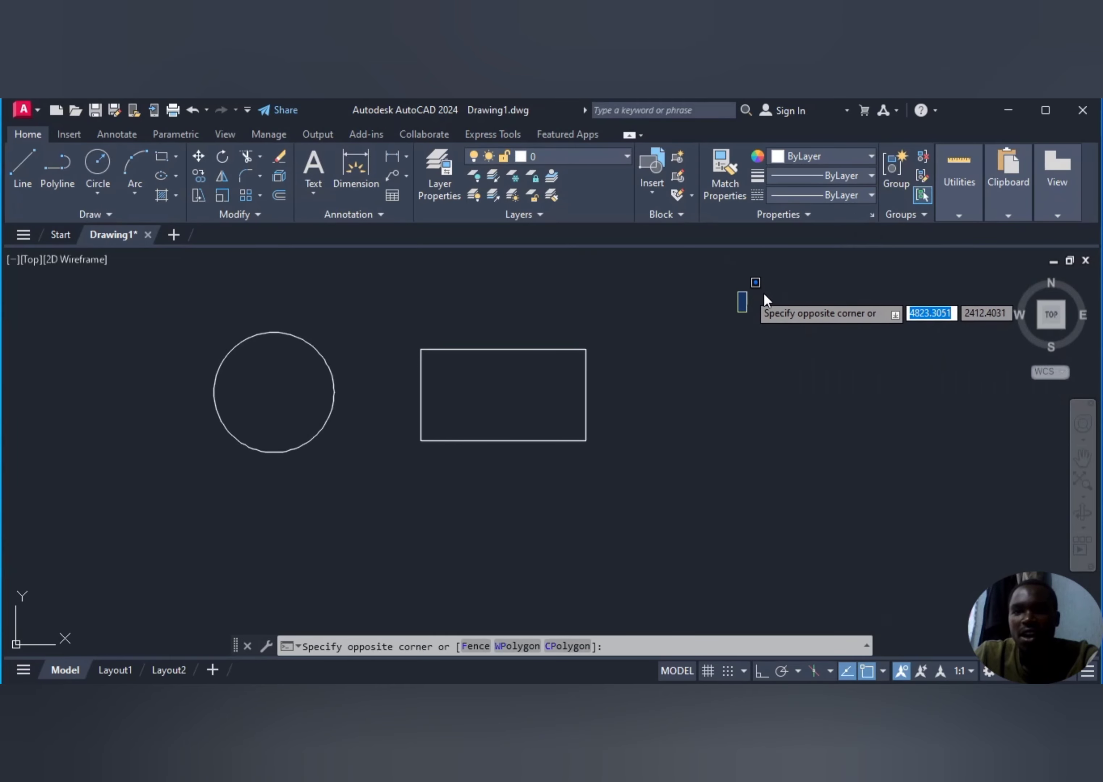
pyautogui.press('Escape')
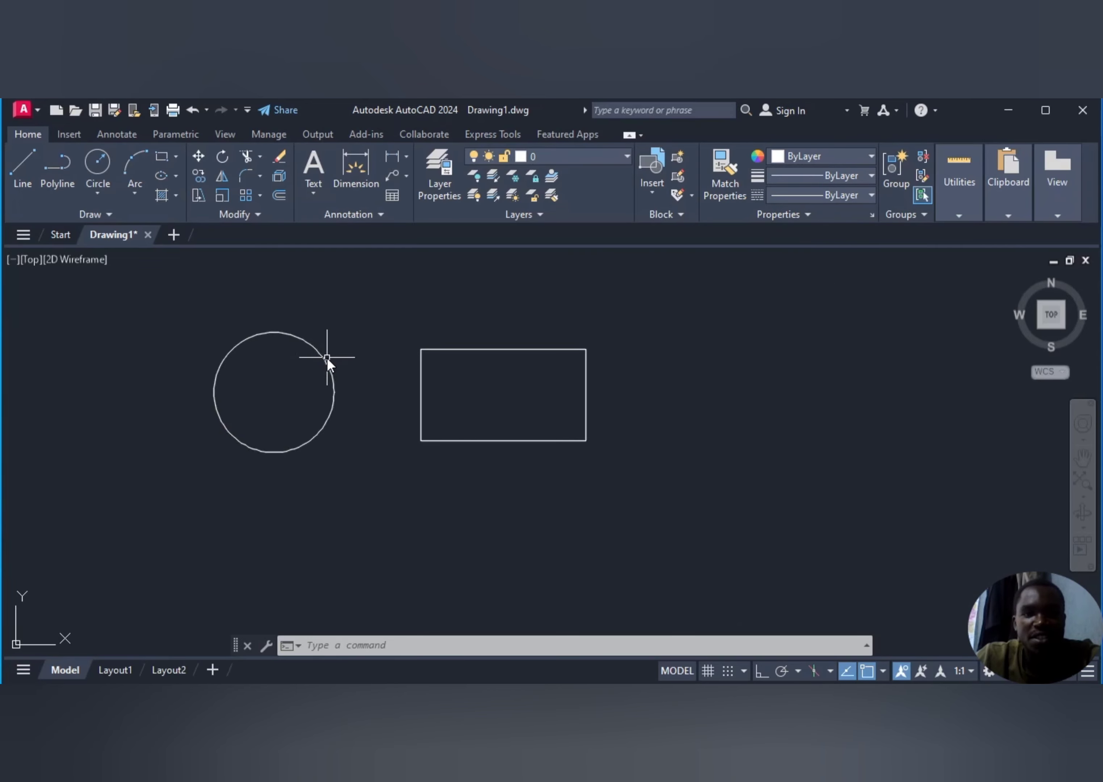
# - Change the circle's colour to Green from the index colours and deselect it
pyautogui.click(335, 388)
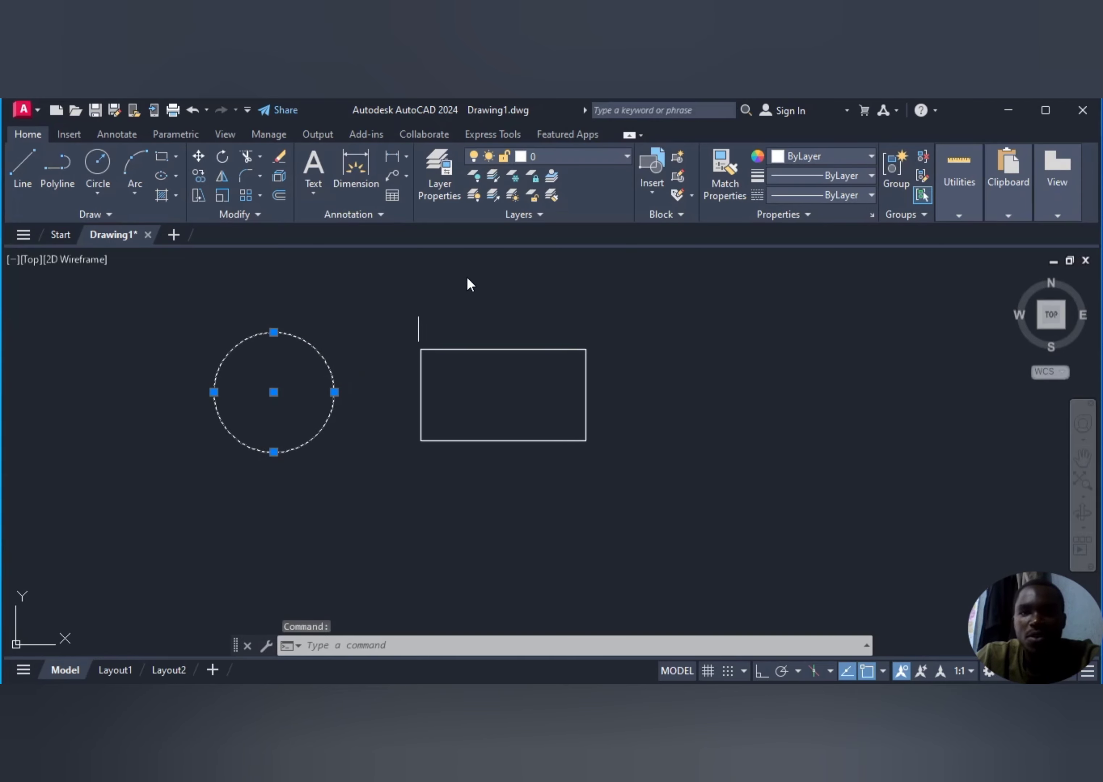
pyautogui.click(872, 155)
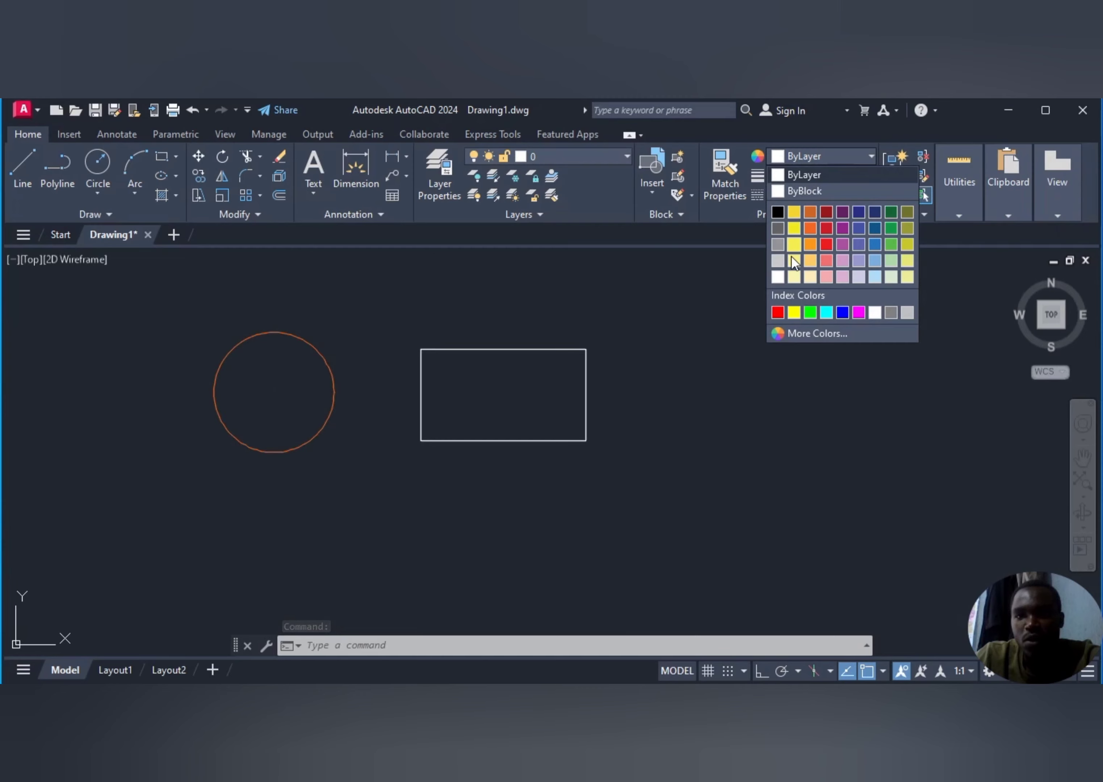
pyautogui.click(810, 313)
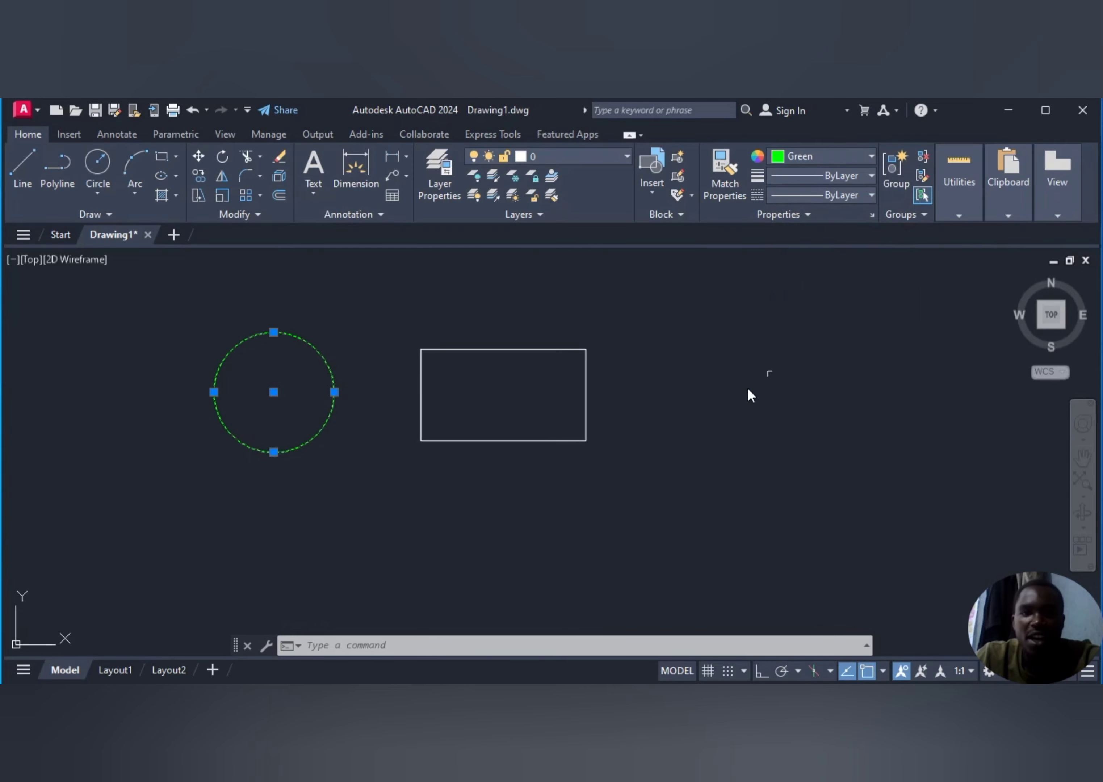
pyautogui.click(391, 507)
pyautogui.press('Escape')
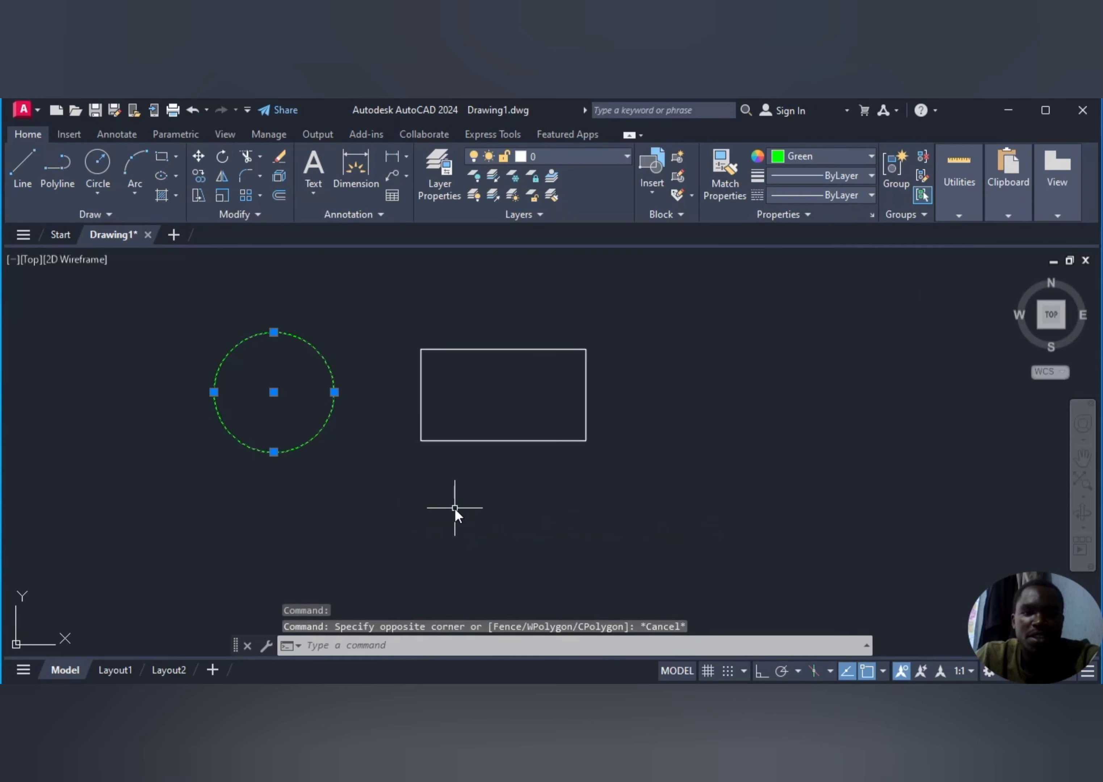
pyautogui.press('Escape')
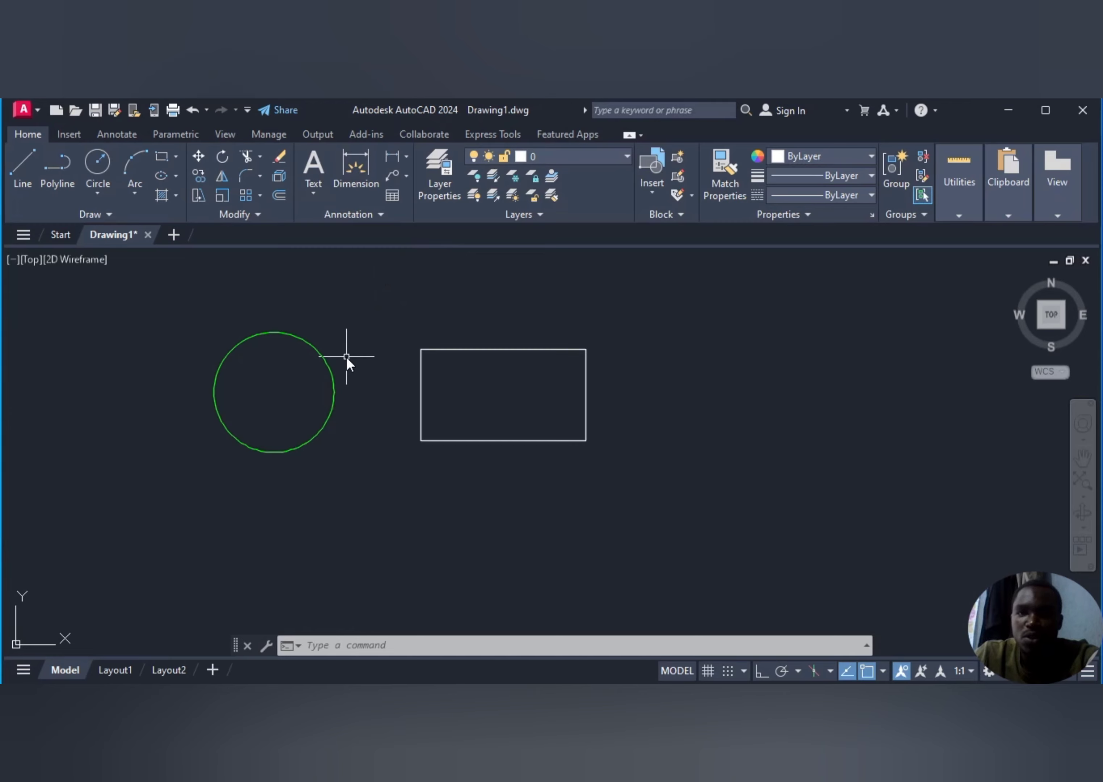
# - Set the green circle's lineweight to 0.80 mm
pyautogui.click(329, 365)
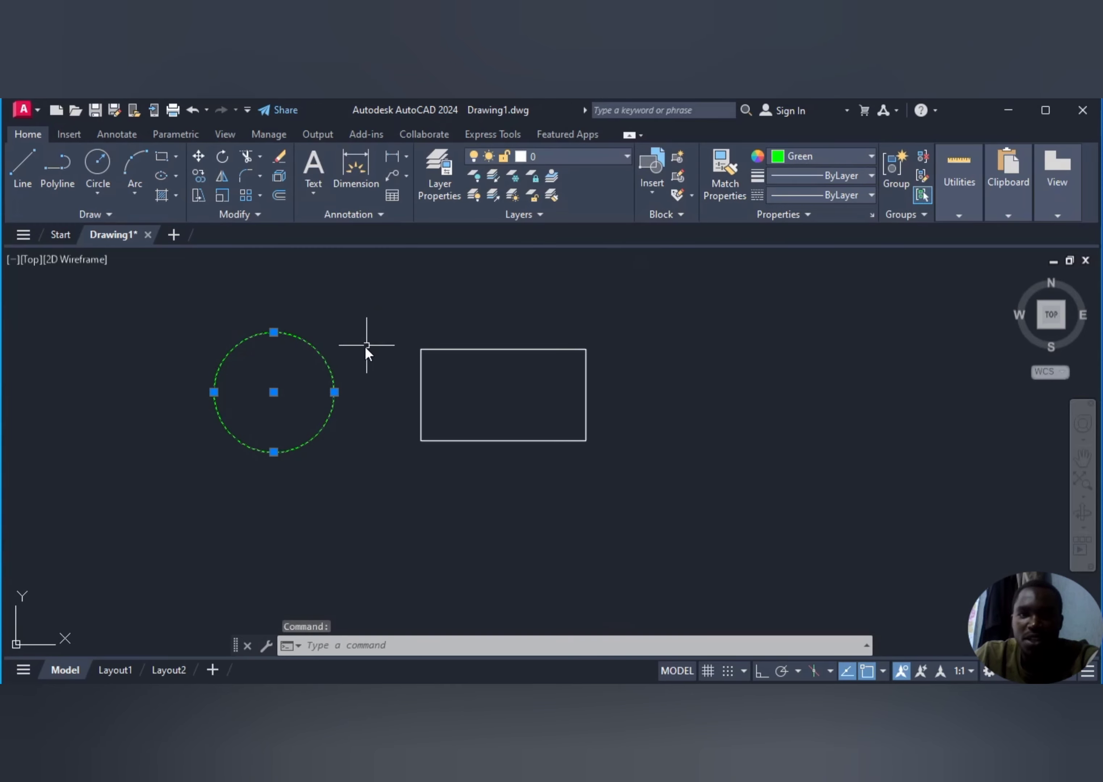
pyautogui.click(869, 176)
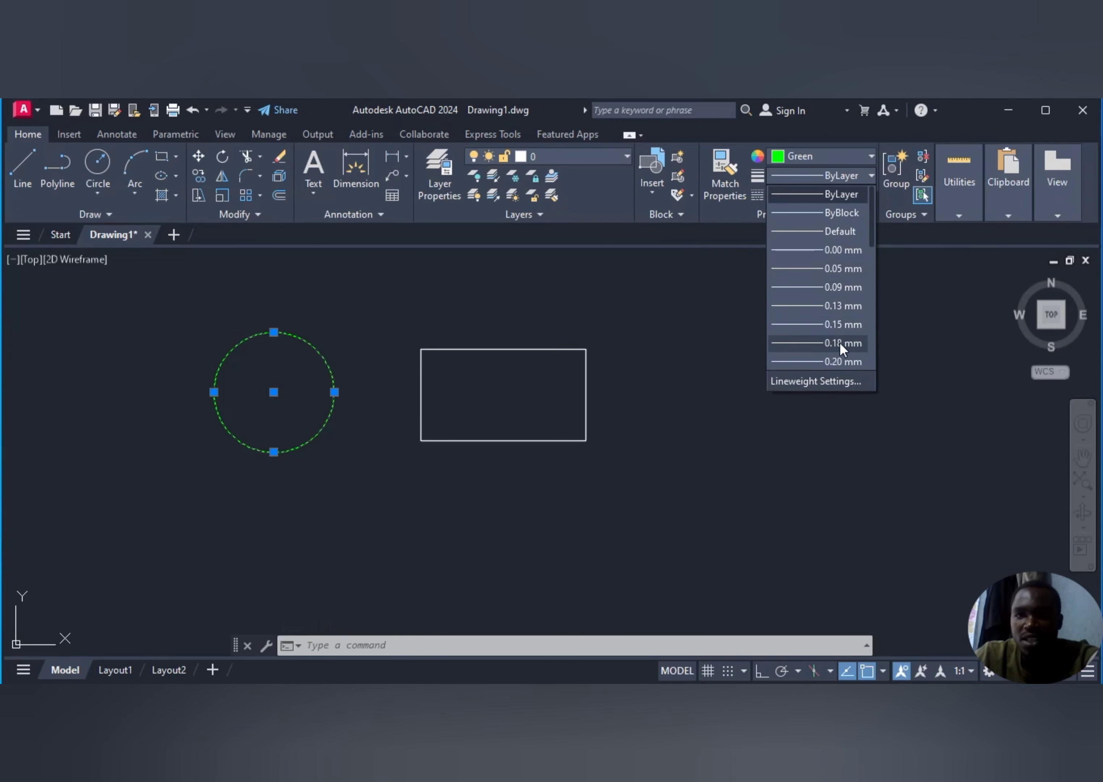
pyautogui.scroll(-3, 839, 342)
pyautogui.click(834, 362)
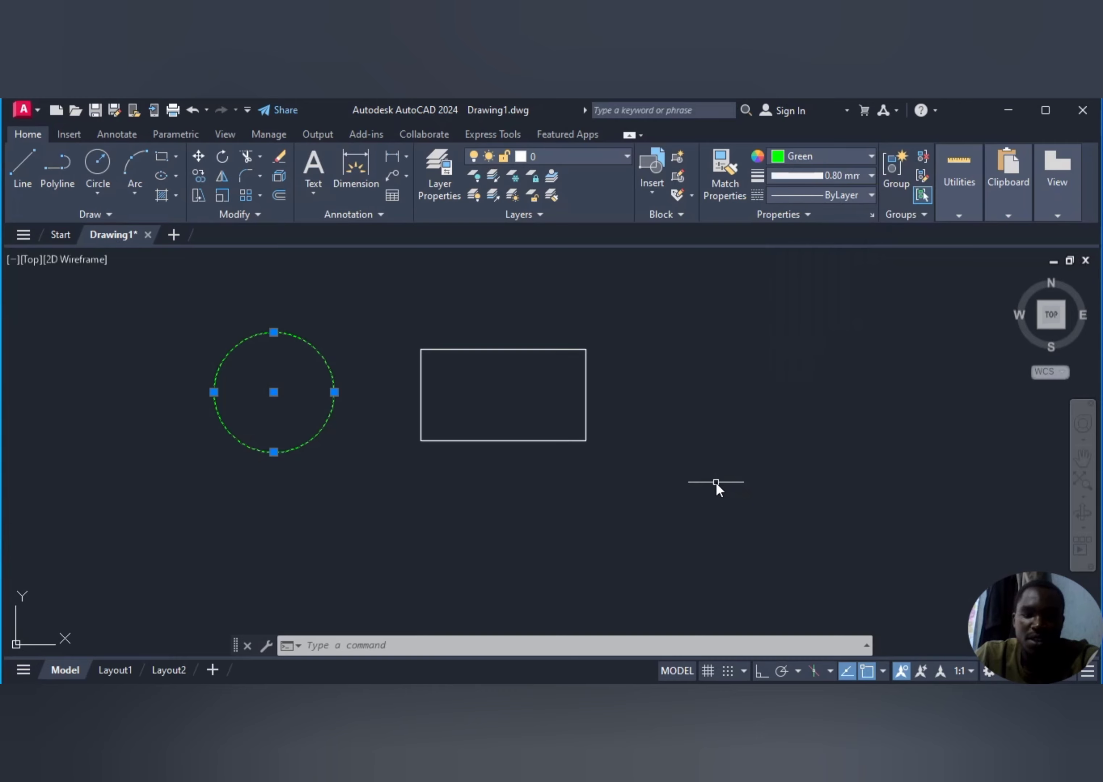
pyautogui.write('rec')
pyautogui.press('Return')
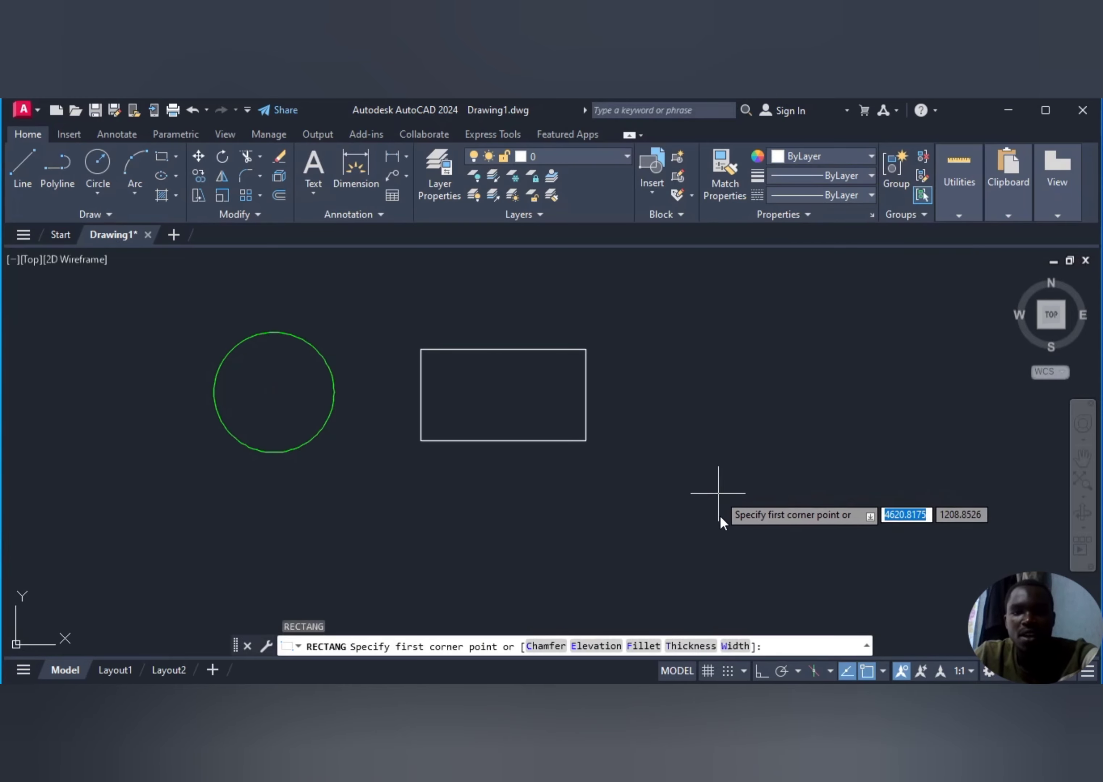
pyautogui.press('Escape')
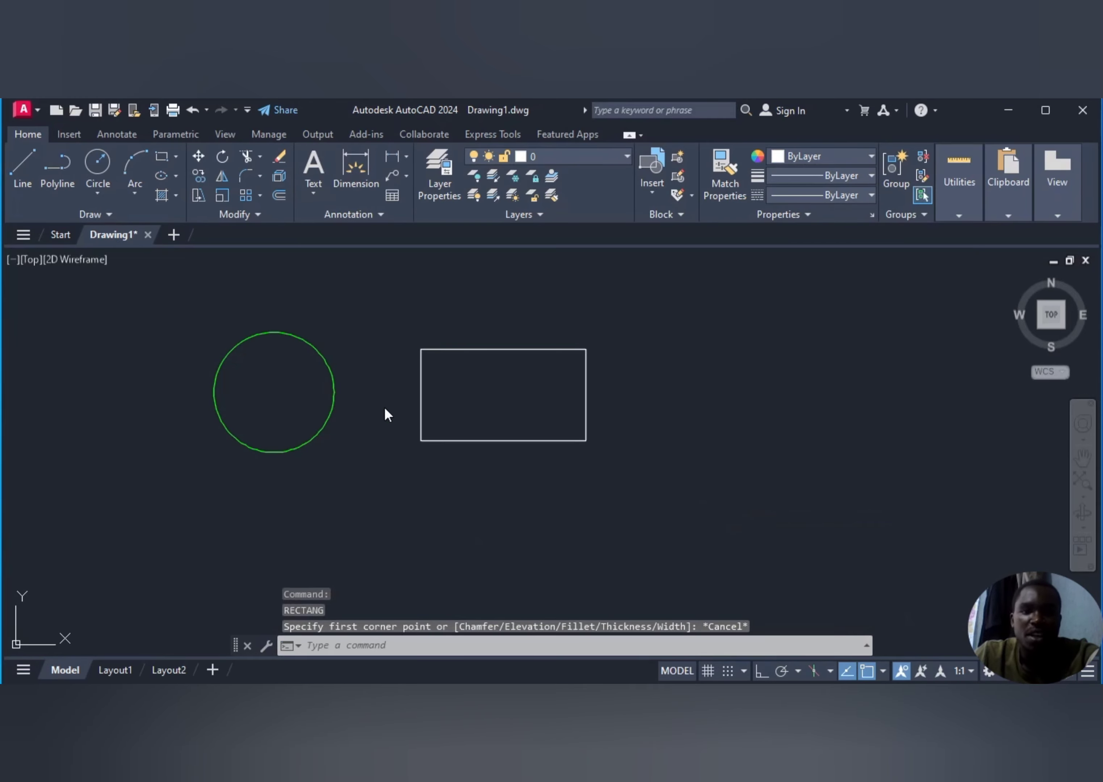
# - Set the green circle's lineweight to 2.11 mm
pyautogui.scroll(4, 305, 401)
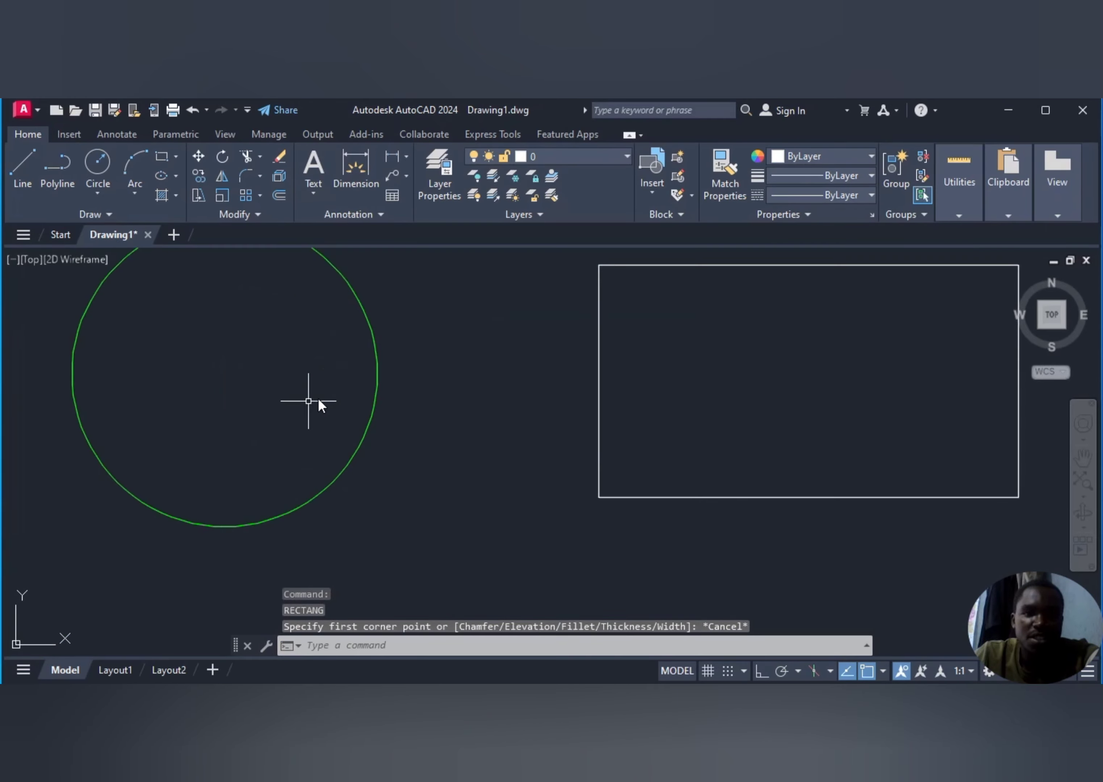
pyautogui.click(374, 404)
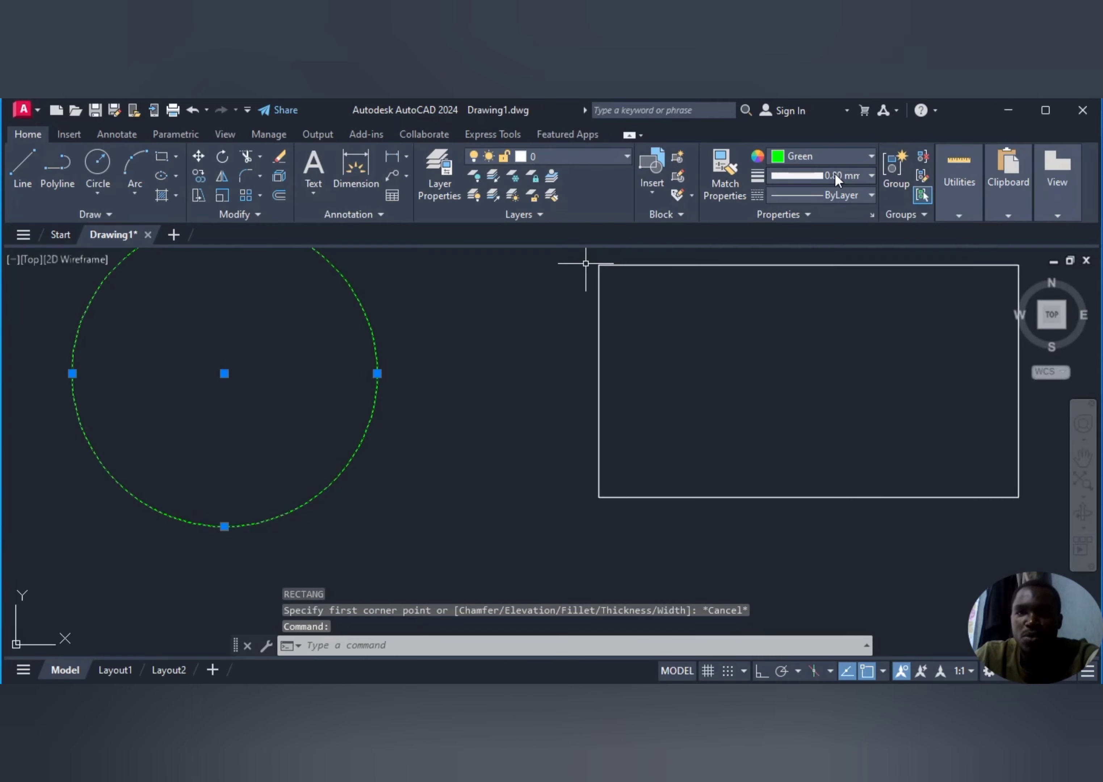
pyautogui.click(871, 175)
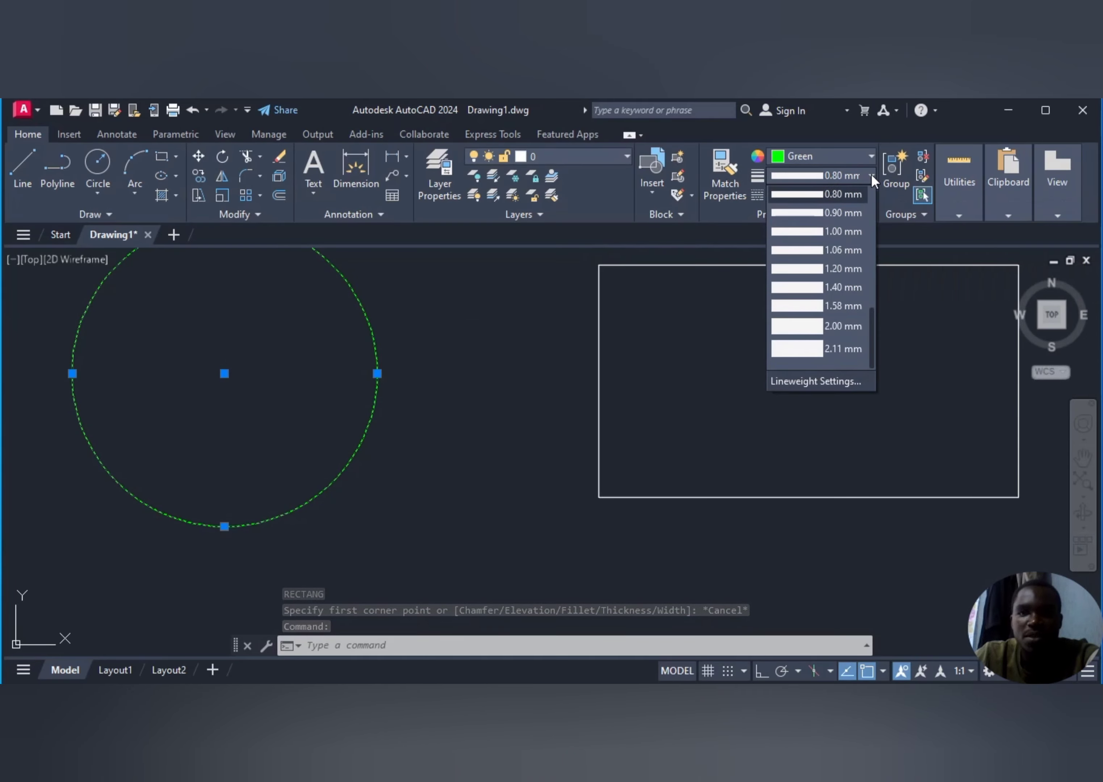
pyautogui.click(806, 349)
pyautogui.scroll(-6, 444, 406)
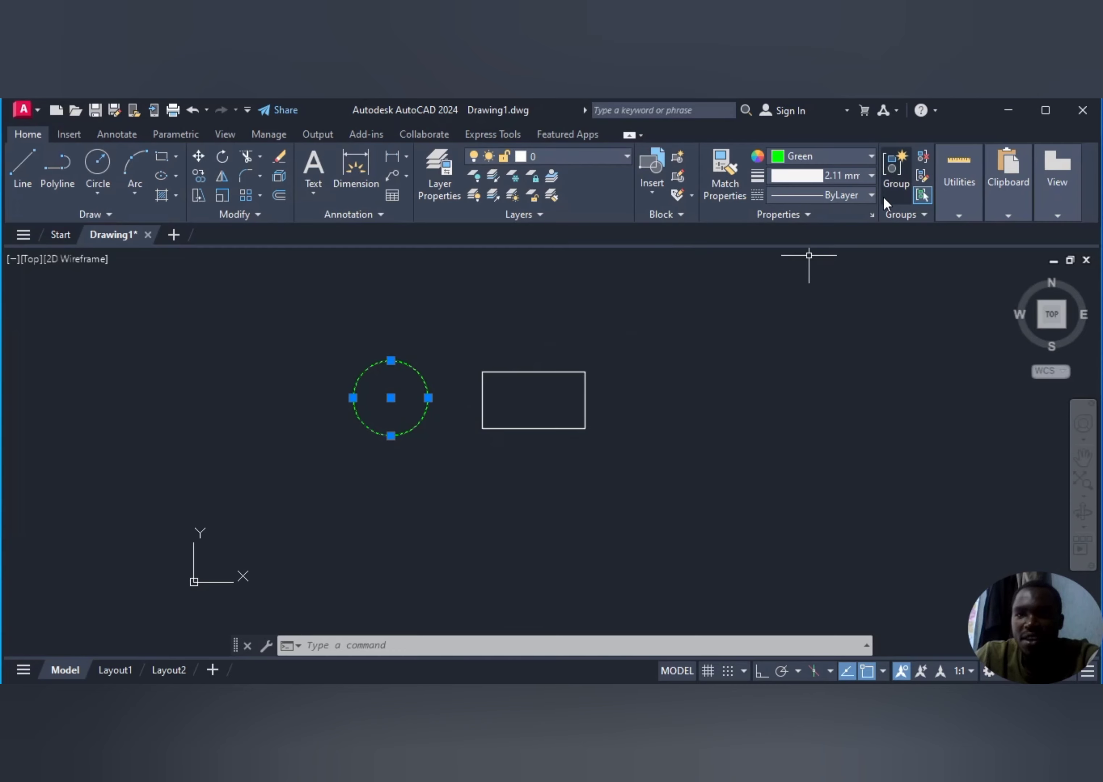
# - Load the DASHED linetype from acadiso.lin into the drawing with the Linetype Manager
pyautogui.click(870, 195)
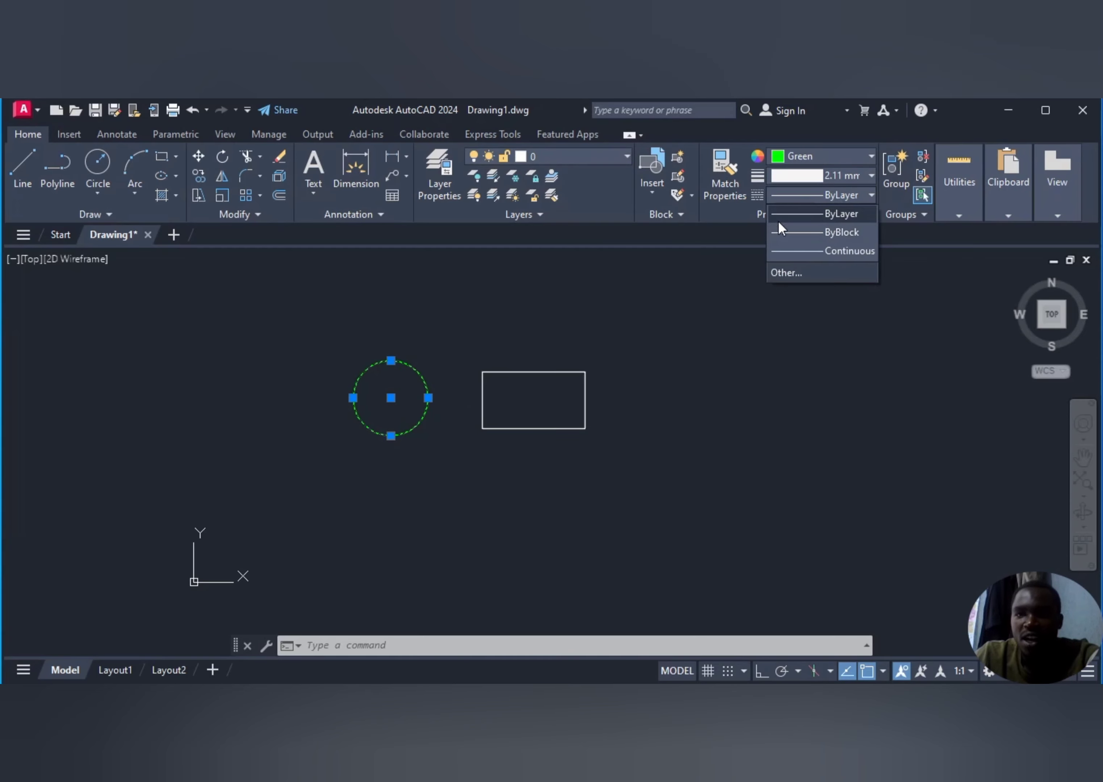
pyautogui.click(800, 271)
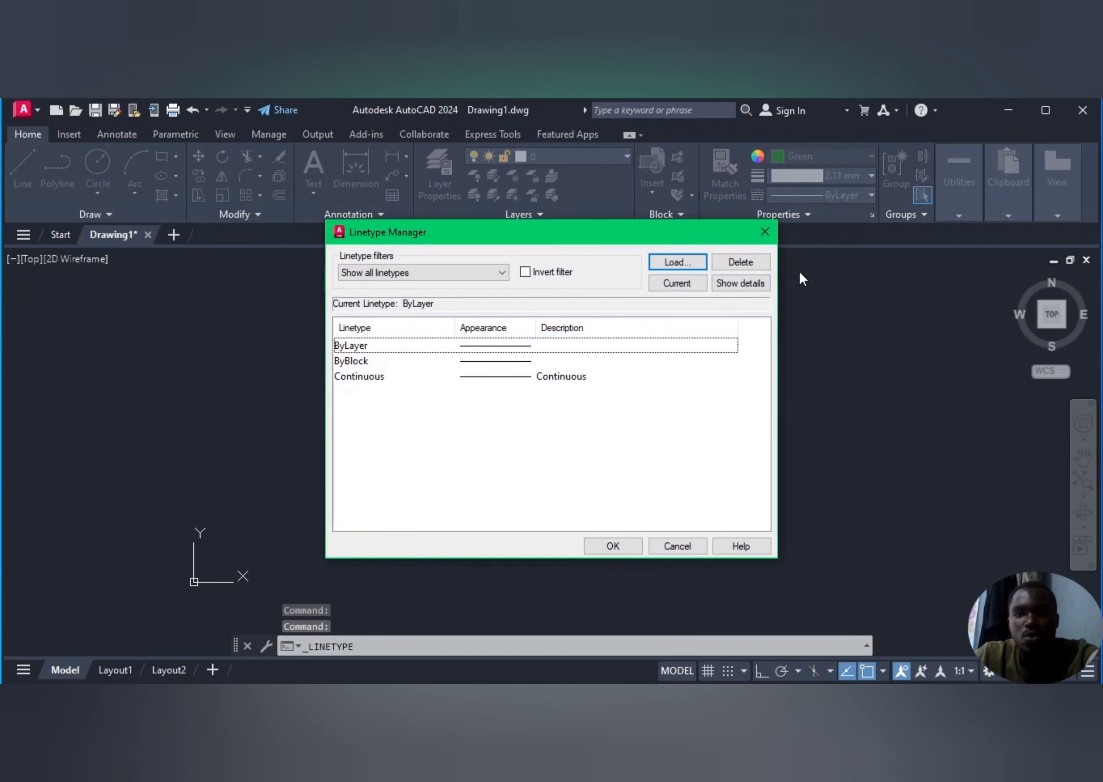
pyautogui.click(683, 264)
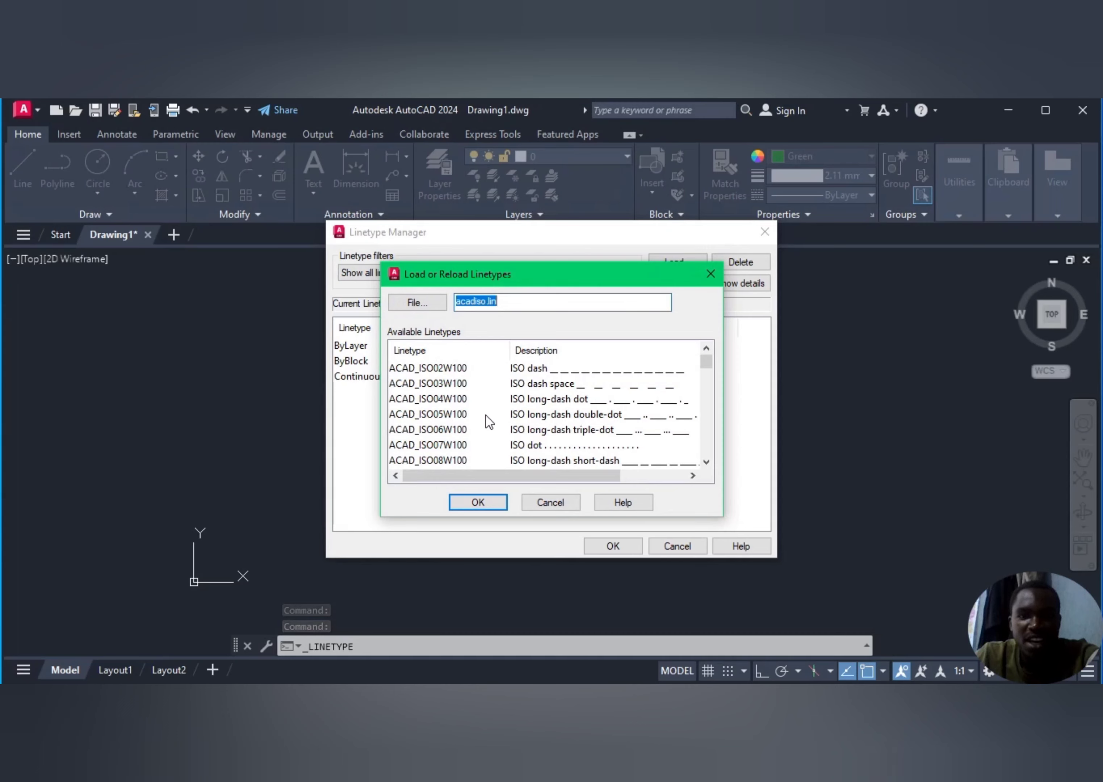
pyautogui.scroll(-4, 555, 404)
pyautogui.scroll(-6, 553, 397)
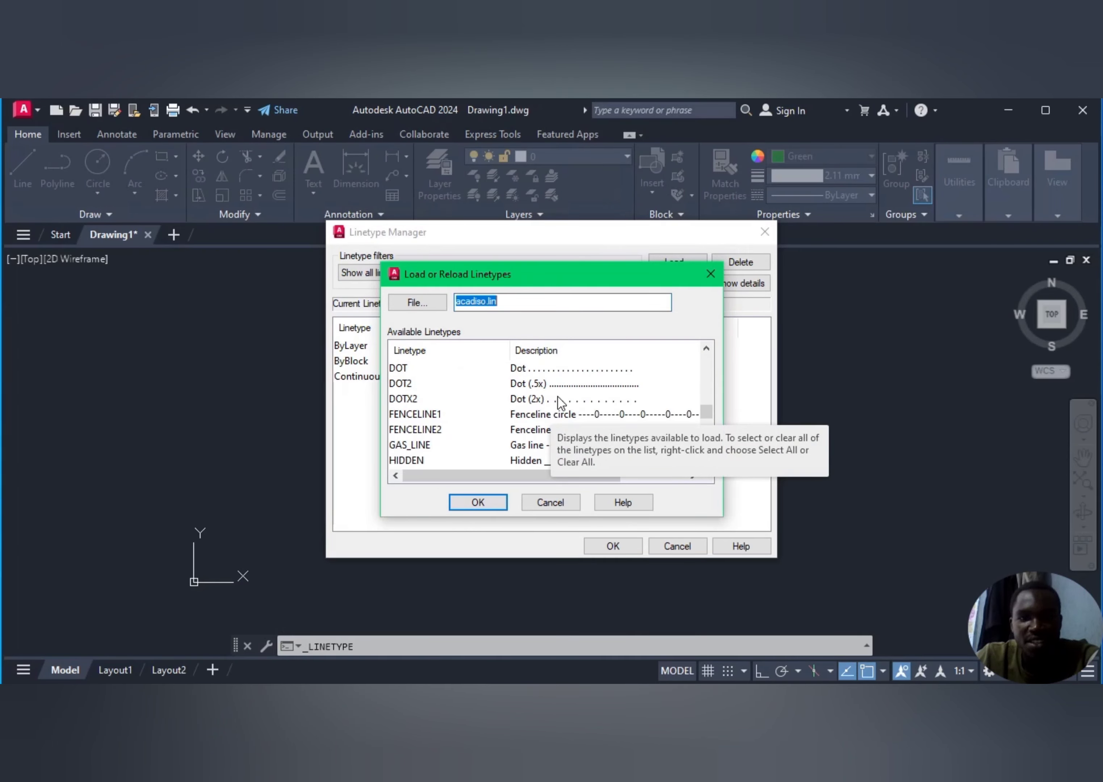
pyautogui.scroll(2, 558, 398)
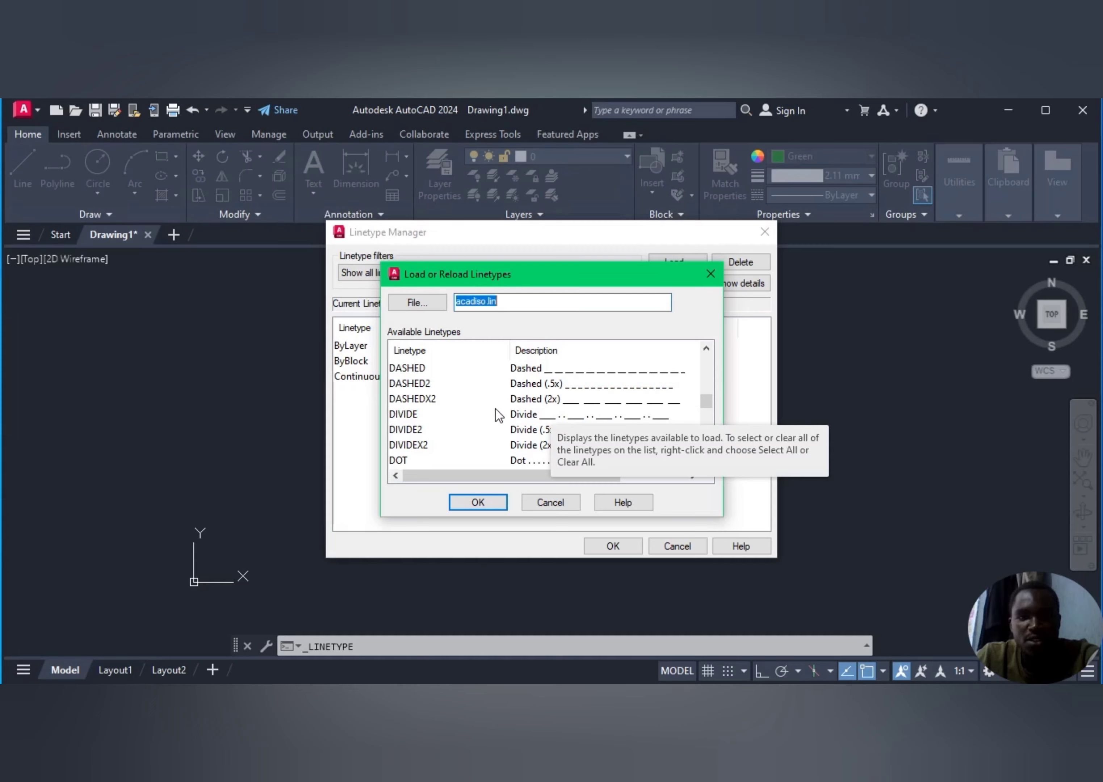
pyautogui.click(546, 368)
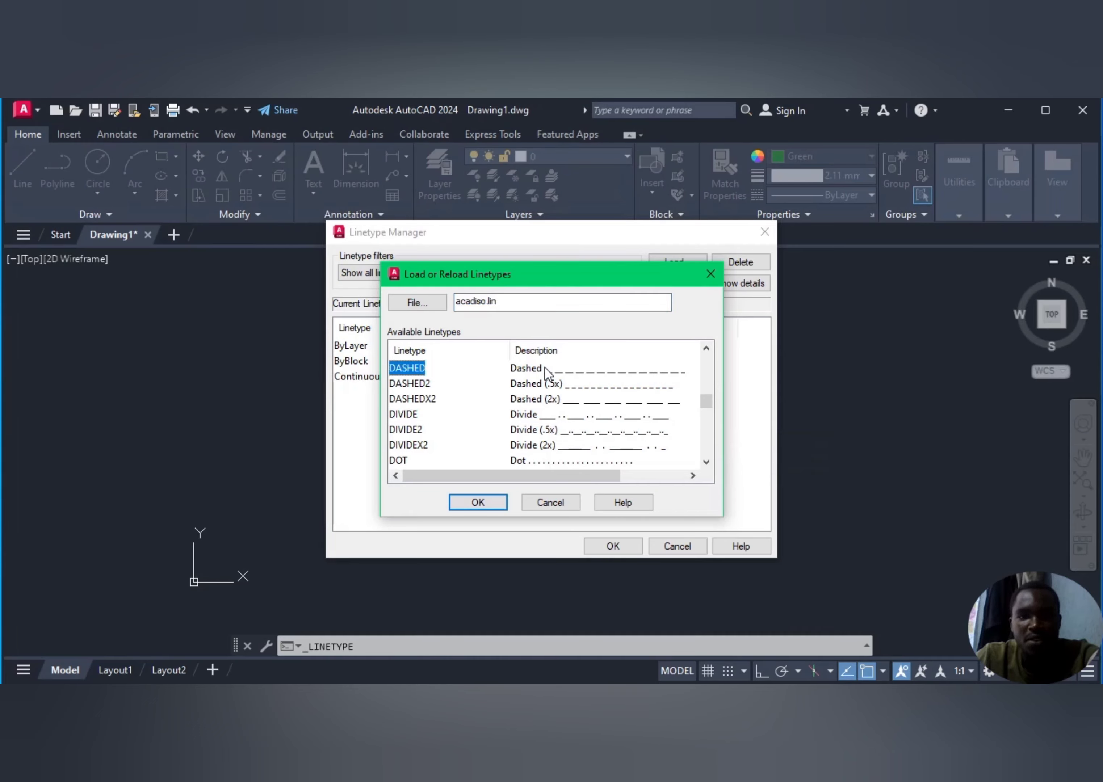
pyautogui.click(495, 507)
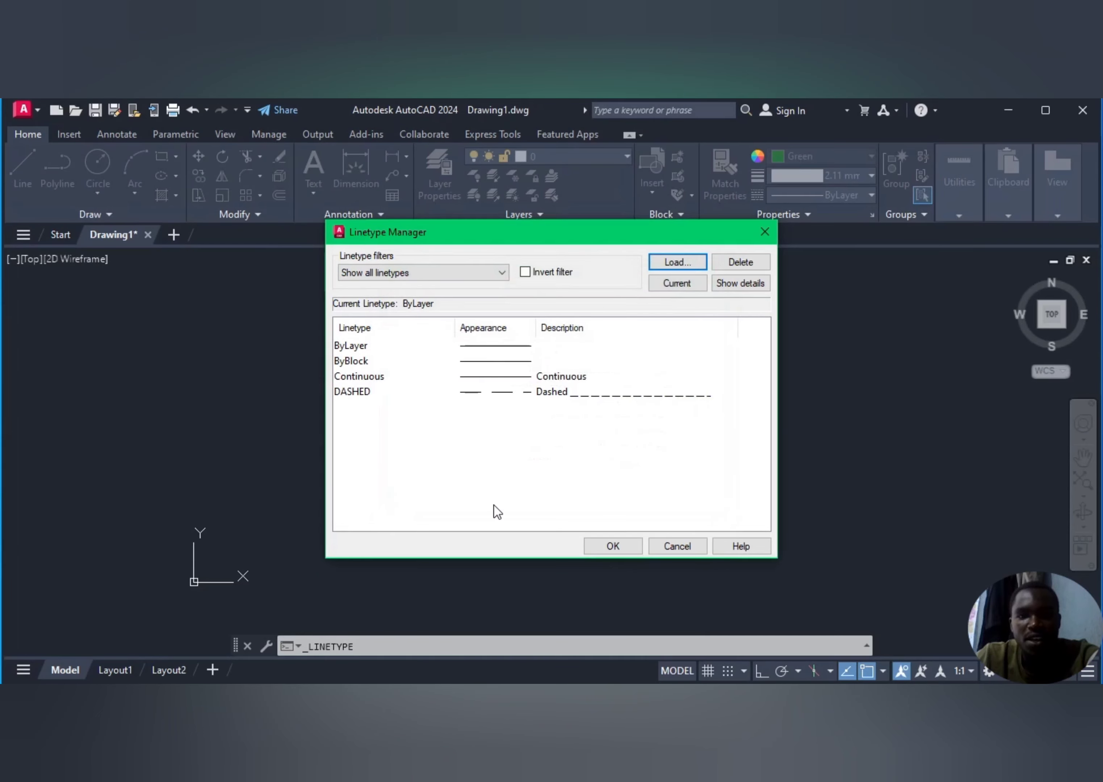
# - Select the loaded DASHED linetype in the Linetype Manager and accept the dialog
pyautogui.click(361, 393)
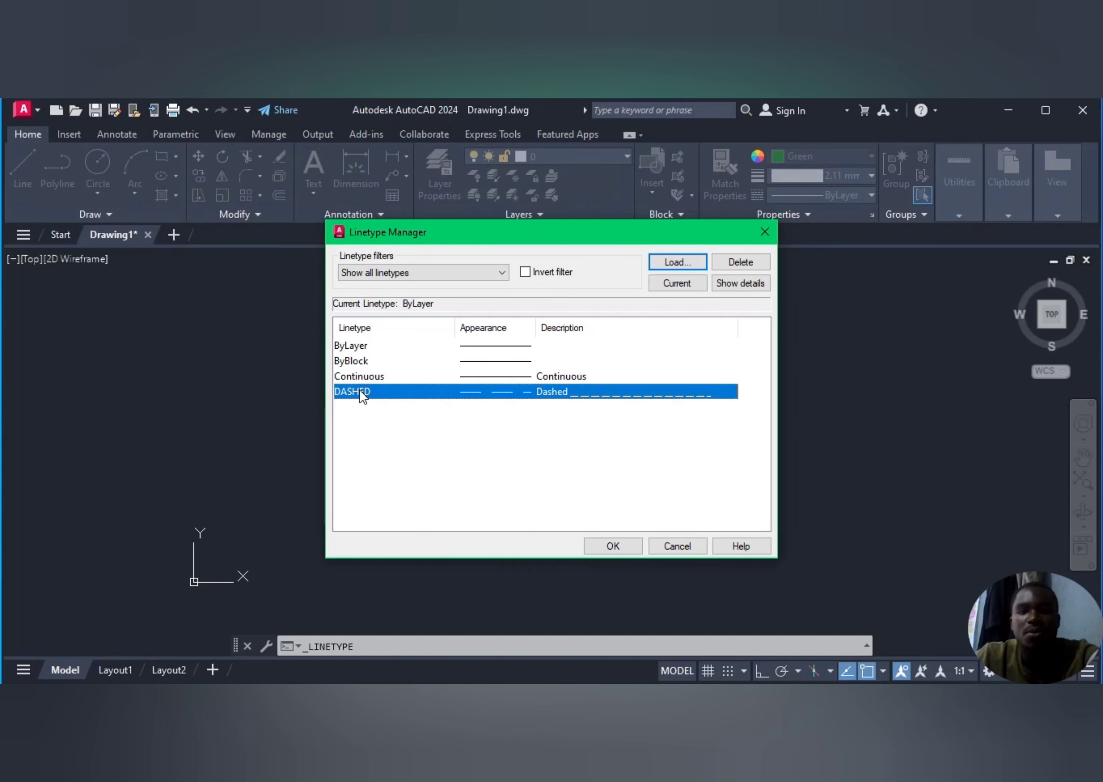
pyautogui.click(616, 546)
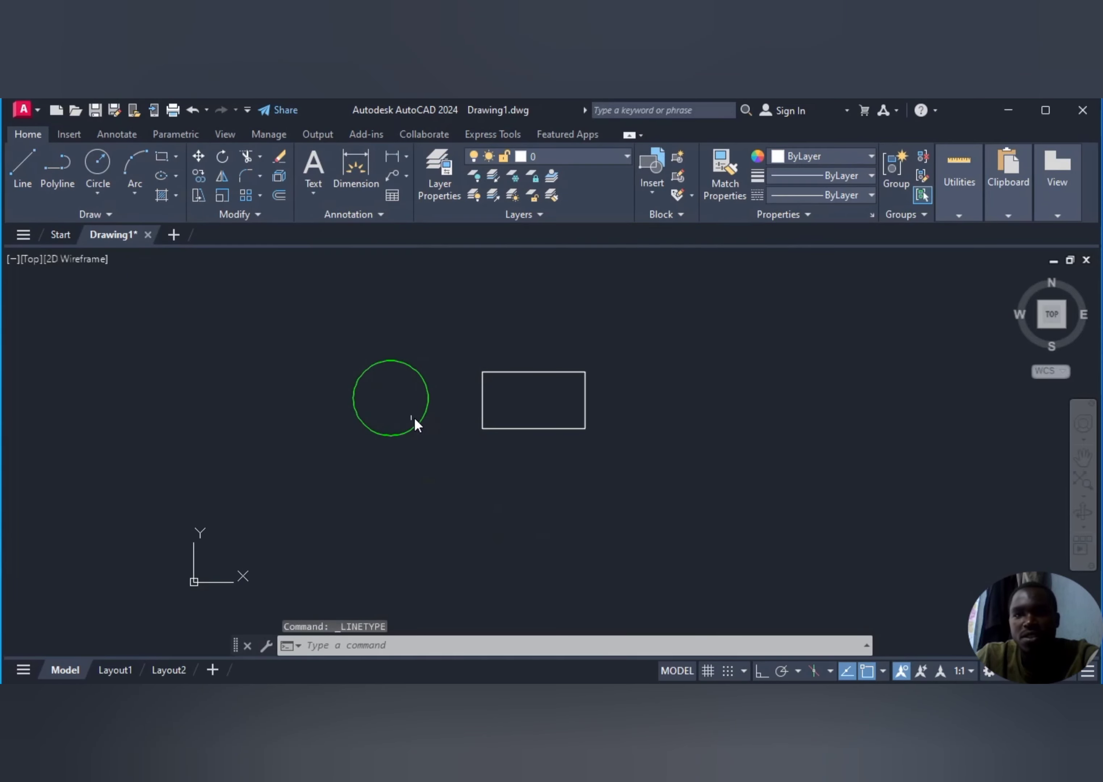
pyautogui.click(426, 388)
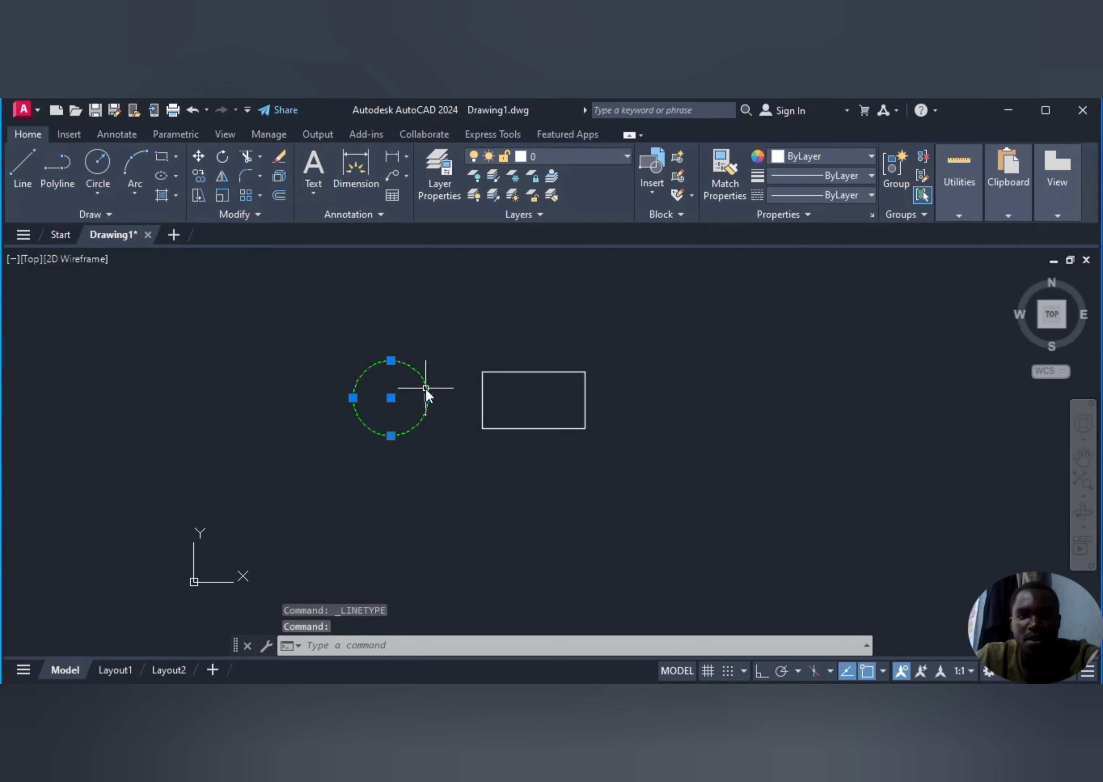
pyautogui.click(870, 195)
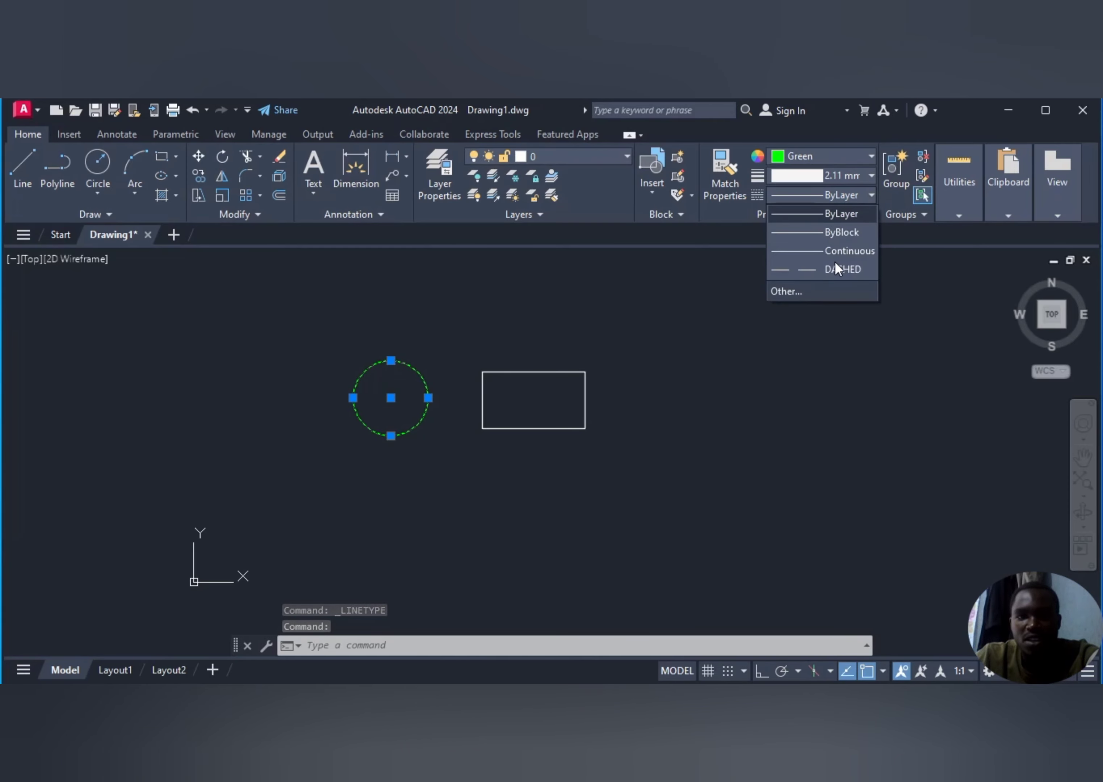
pyautogui.press('Escape')
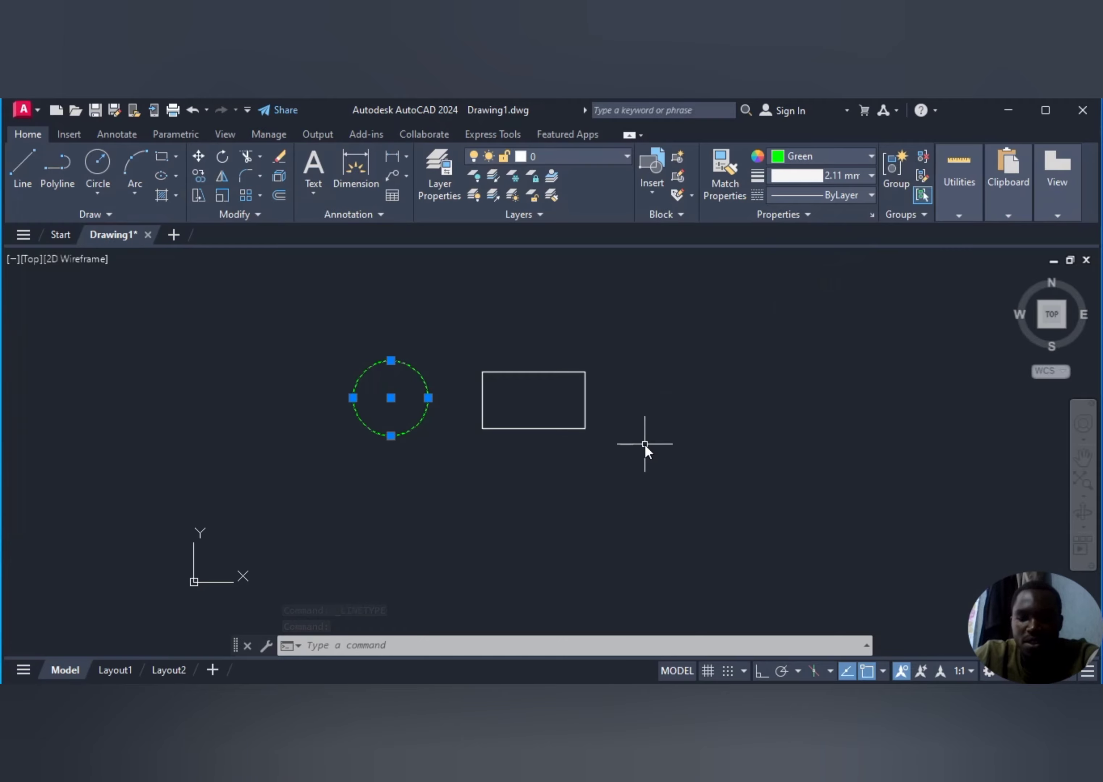
pyautogui.press('Return')
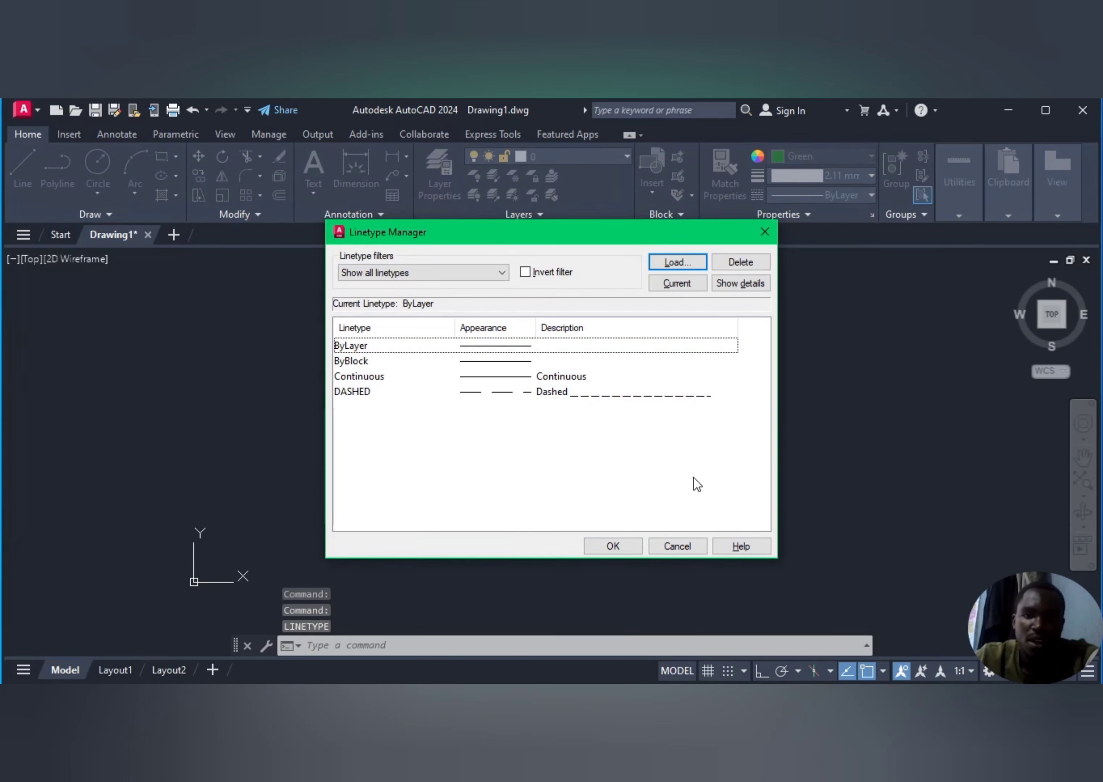
pyautogui.click(613, 545)
pyautogui.scroll(8, 400, 408)
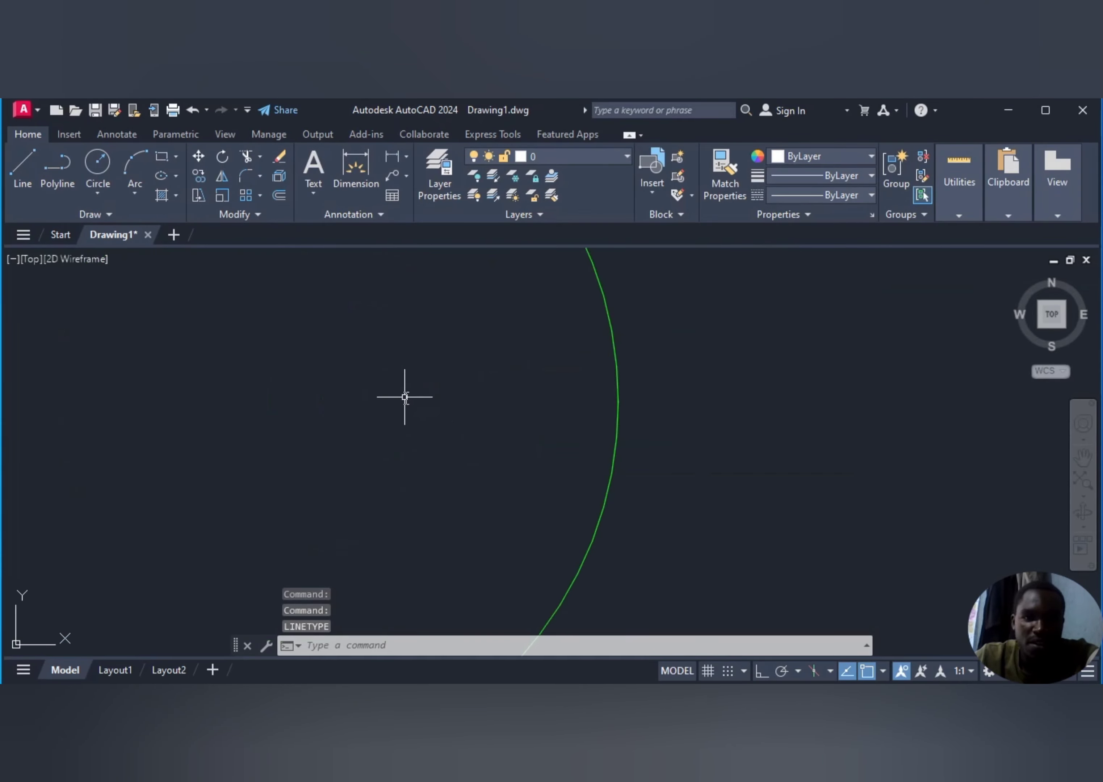
pyautogui.scroll(5, 601, 432)
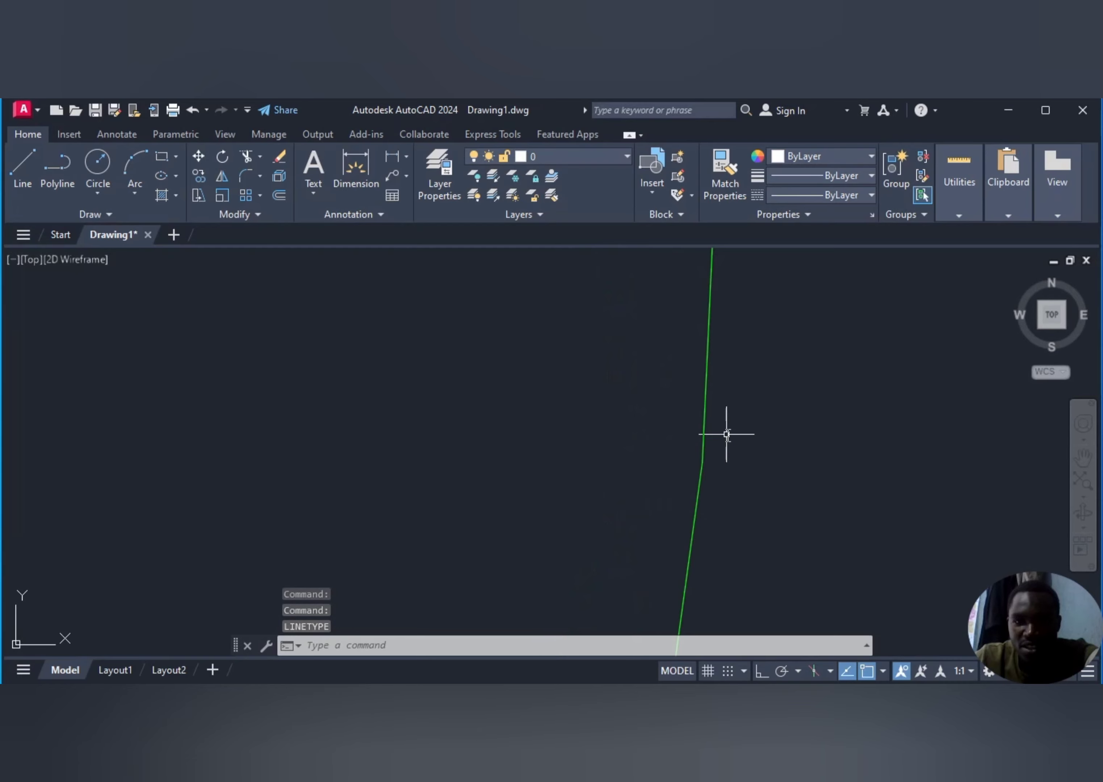
pyautogui.scroll(4, 726, 433)
pyautogui.scroll(-7, 726, 434)
pyautogui.scroll(-8, 726, 435)
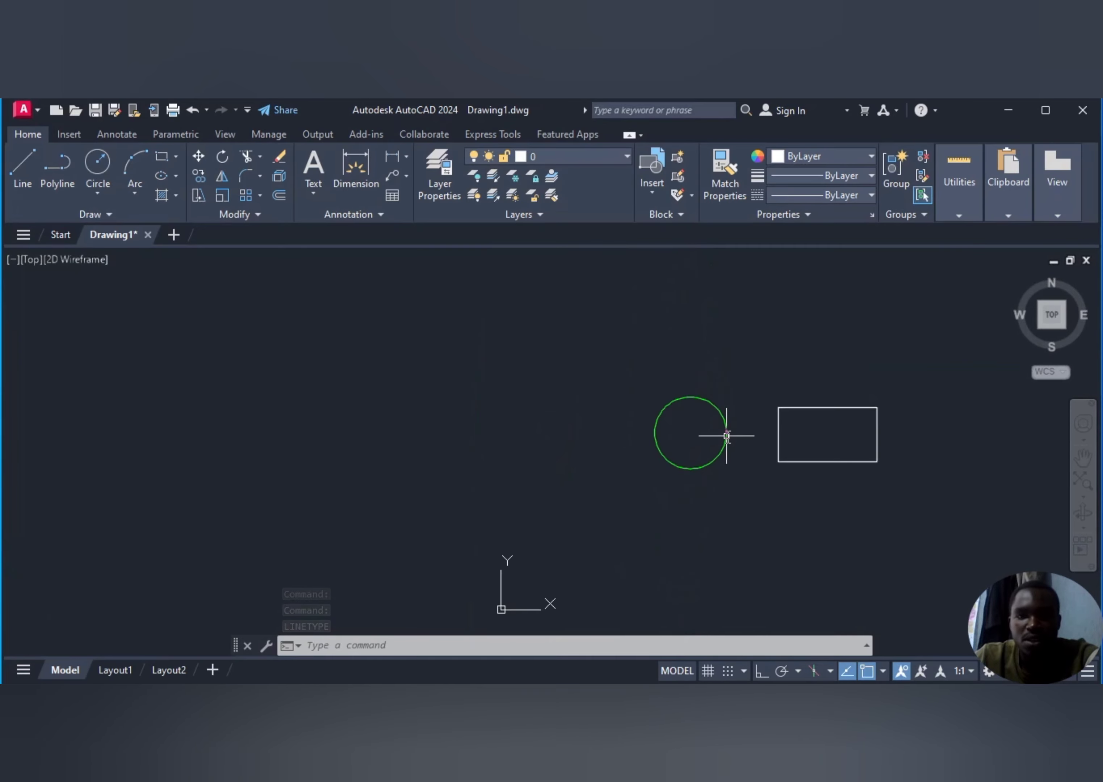
pyautogui.scroll(8, 746, 437)
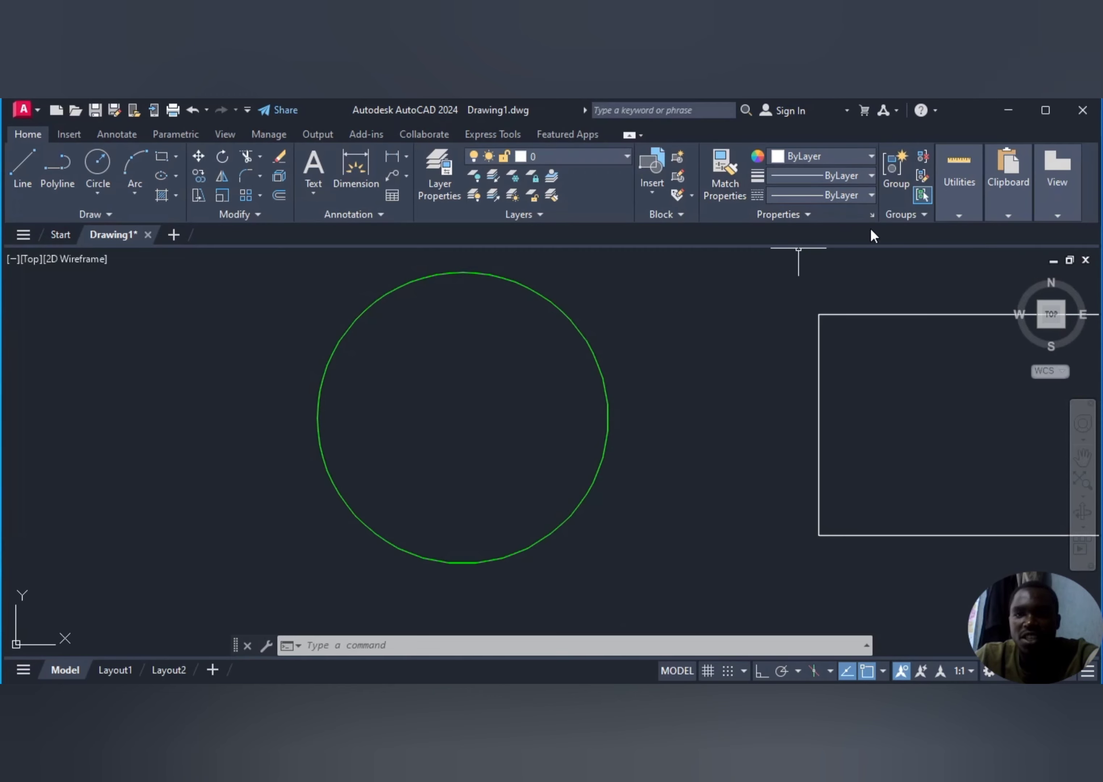
# - With nothing selected, set the linetype scale to 10 and the thickness to 2 in the general object properties
pyautogui.click(872, 215)
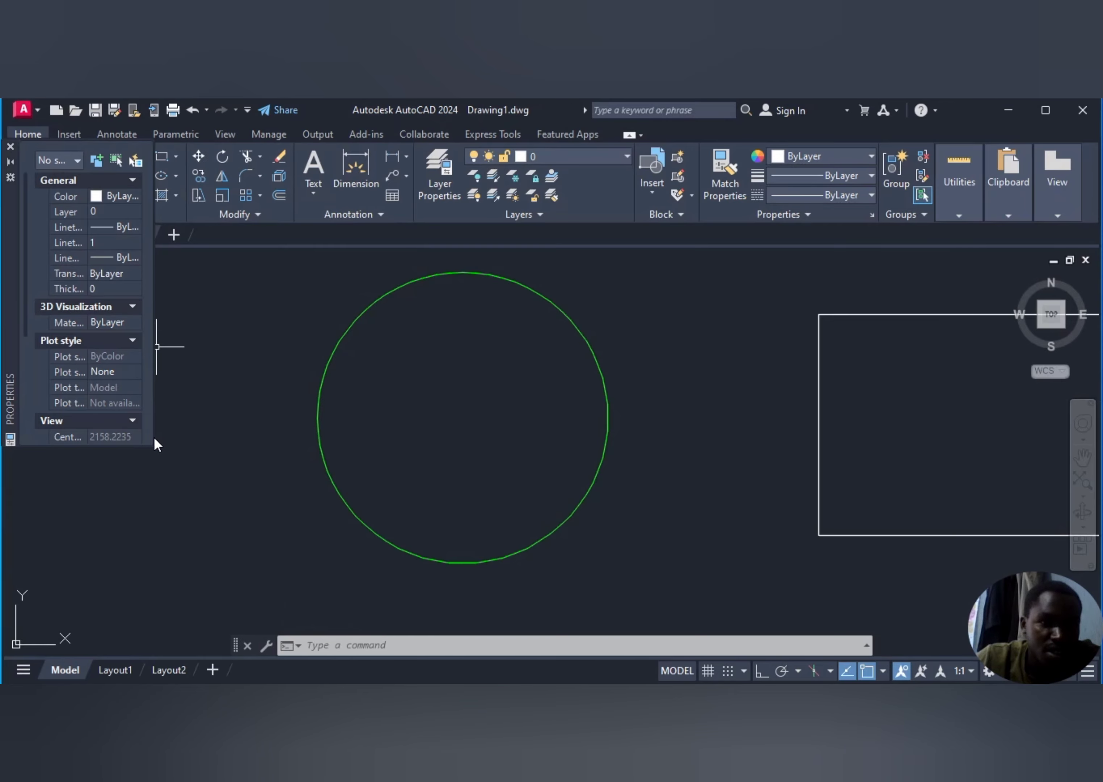
pyautogui.moveTo(154, 438); pyautogui.dragTo(749, 440)
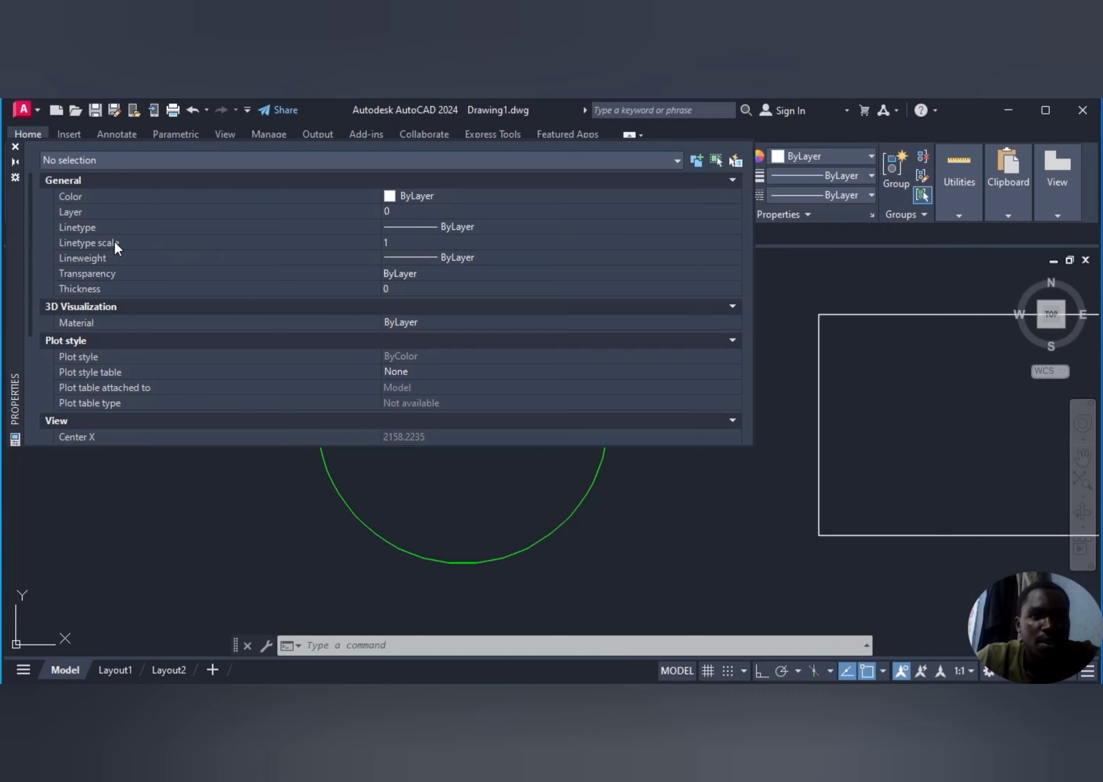
pyautogui.click(389, 243)
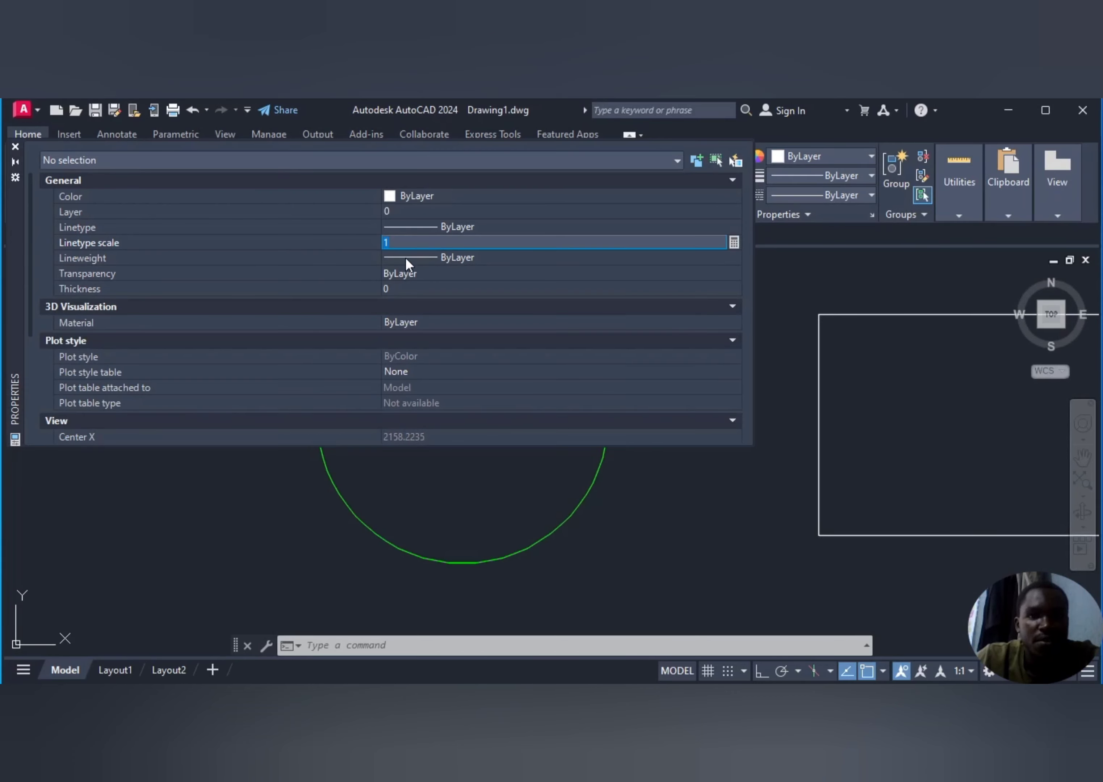
pyautogui.write('10')
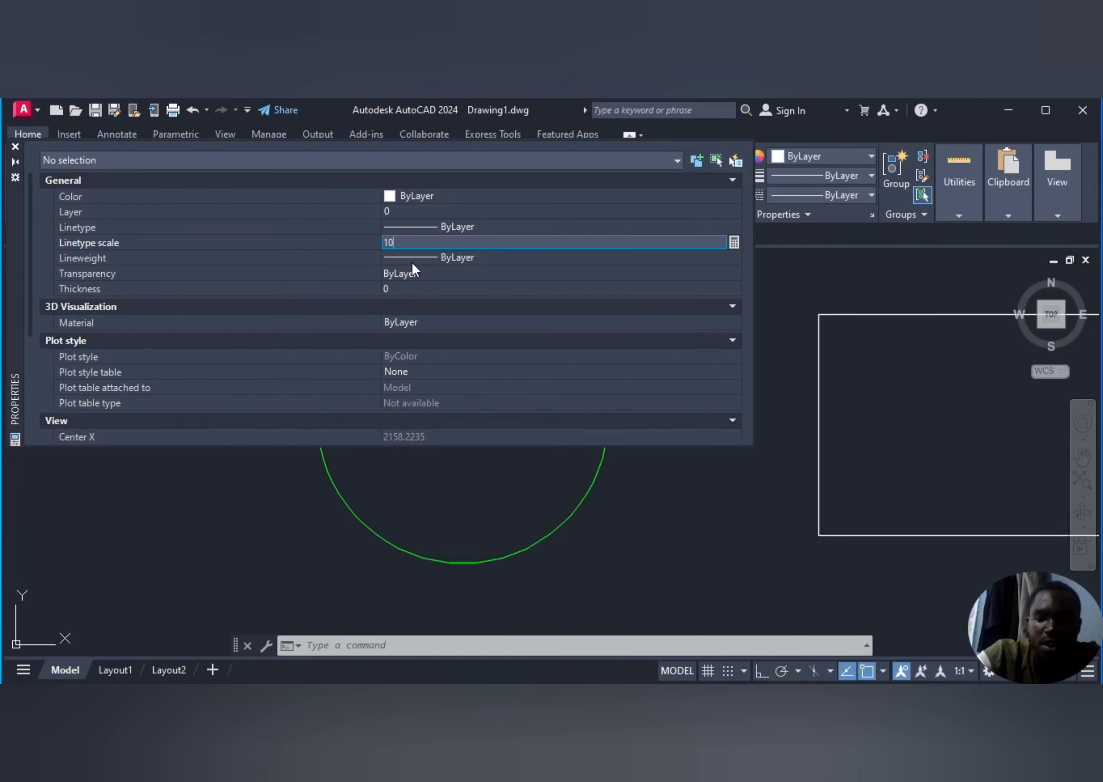
pyautogui.press('Tab')
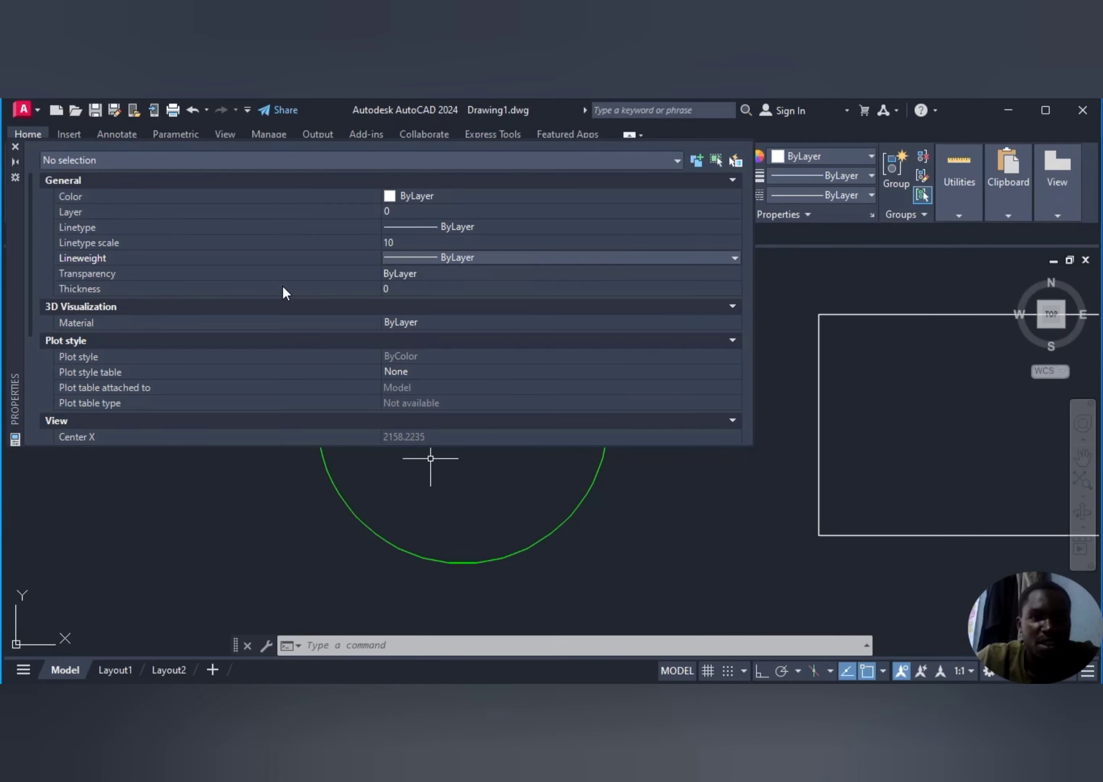
pyautogui.click(389, 288)
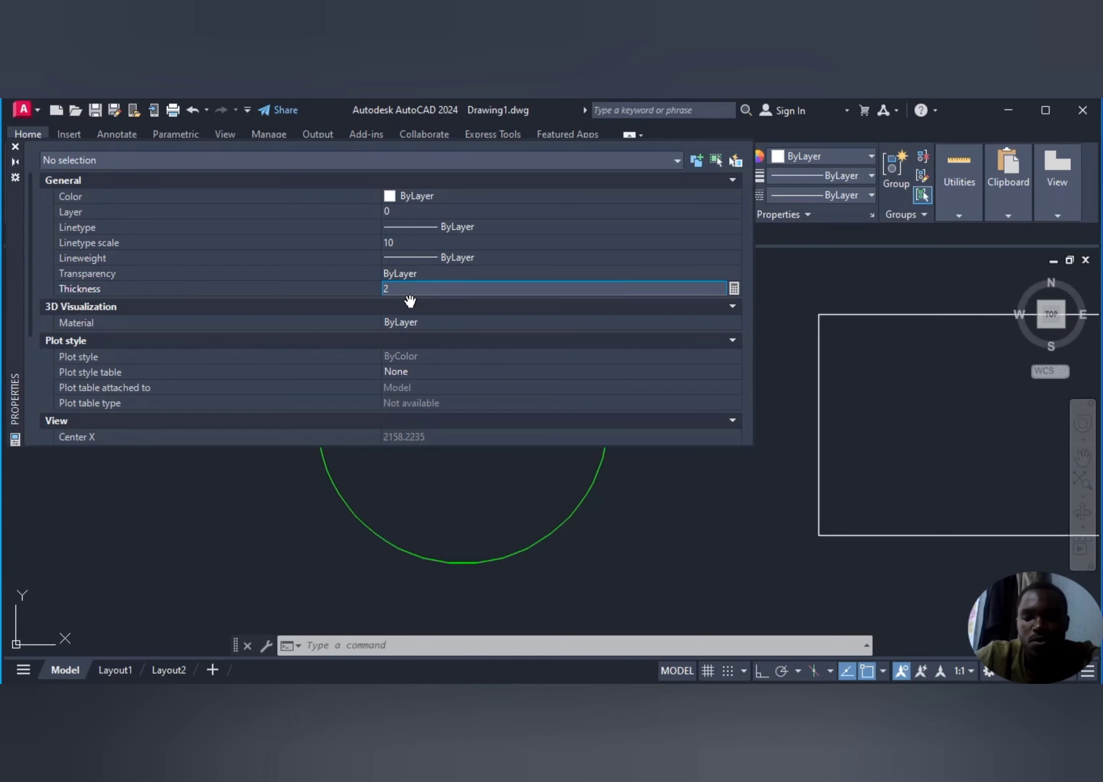
pyautogui.write('2')
pyautogui.press('Return')
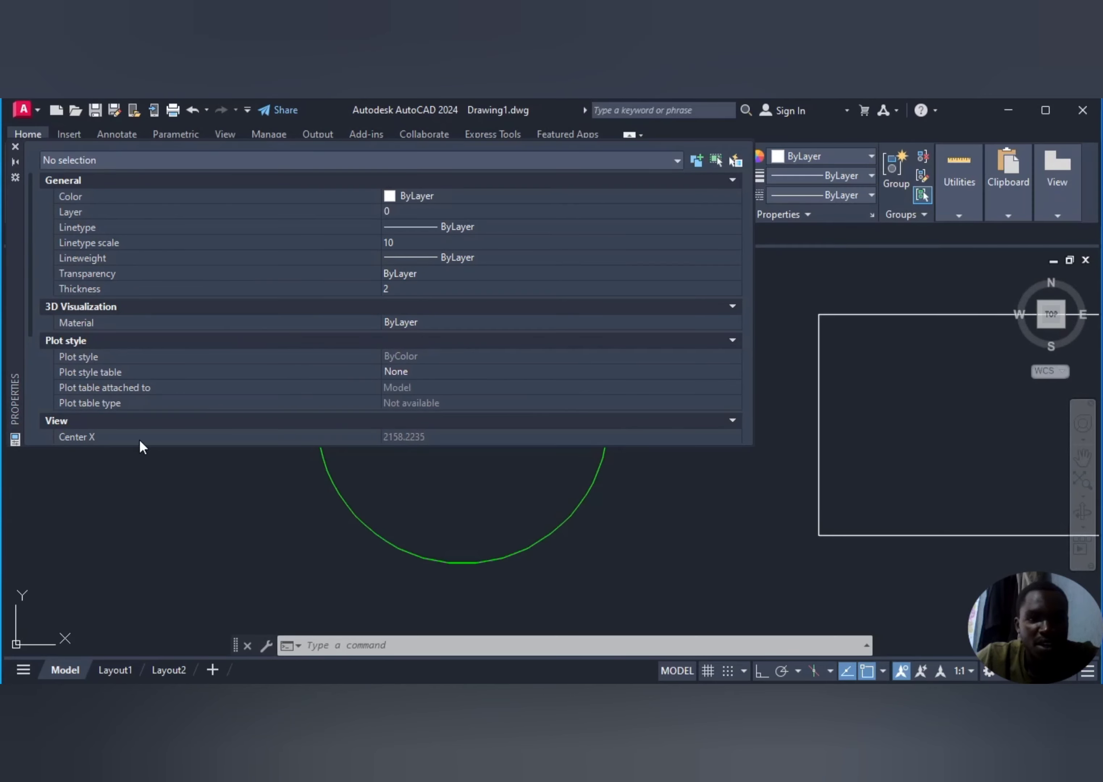
pyautogui.click(16, 146)
# - Assign the DASHED linetype to the green circle and deselect it
pyautogui.click(603, 377)
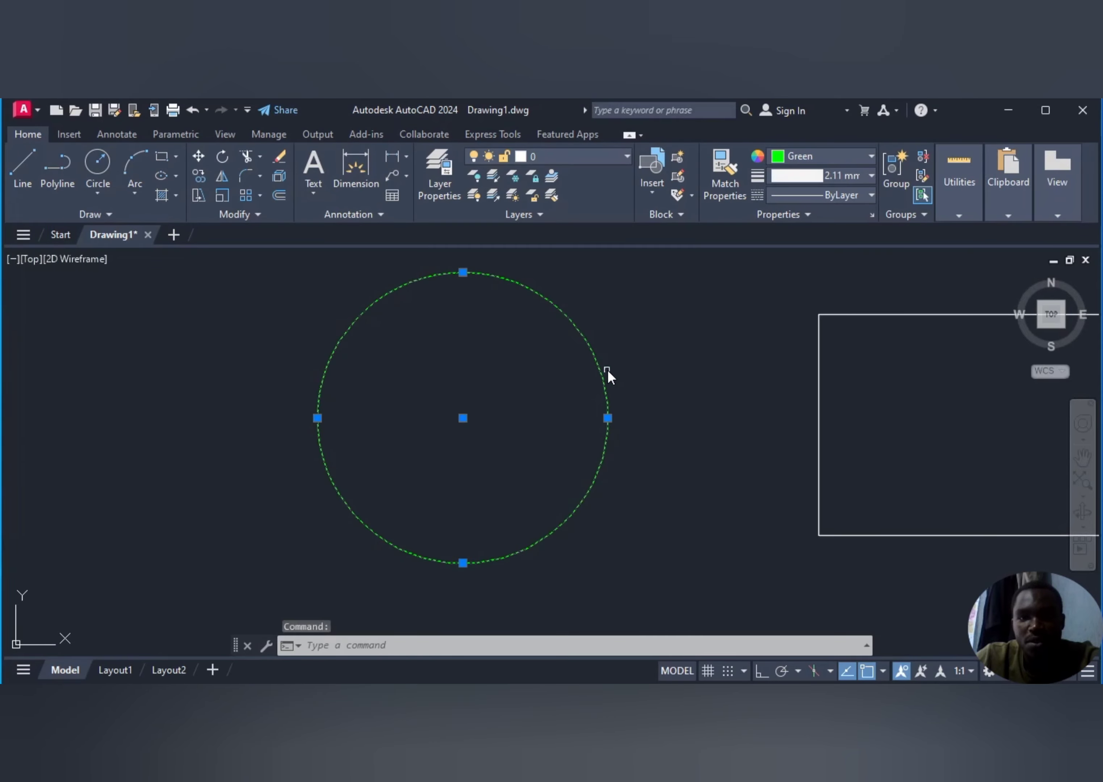
pyautogui.moveTo(935, 164)
pyautogui.click(869, 190)
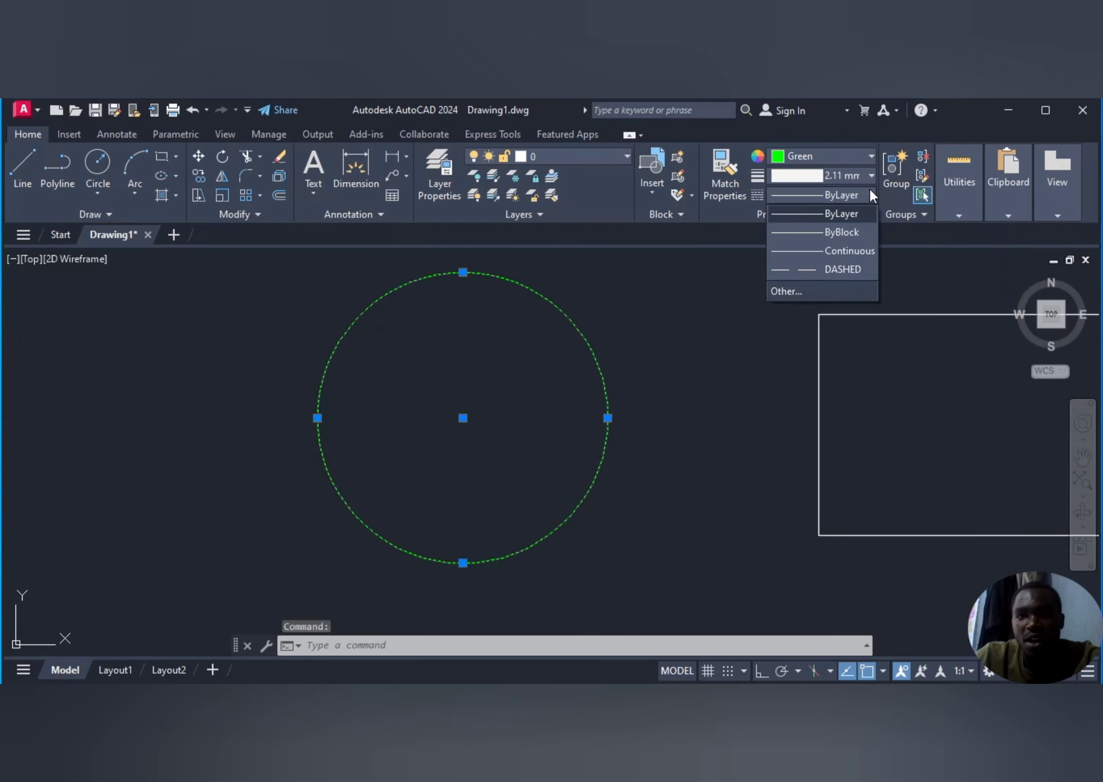
pyautogui.click(826, 270)
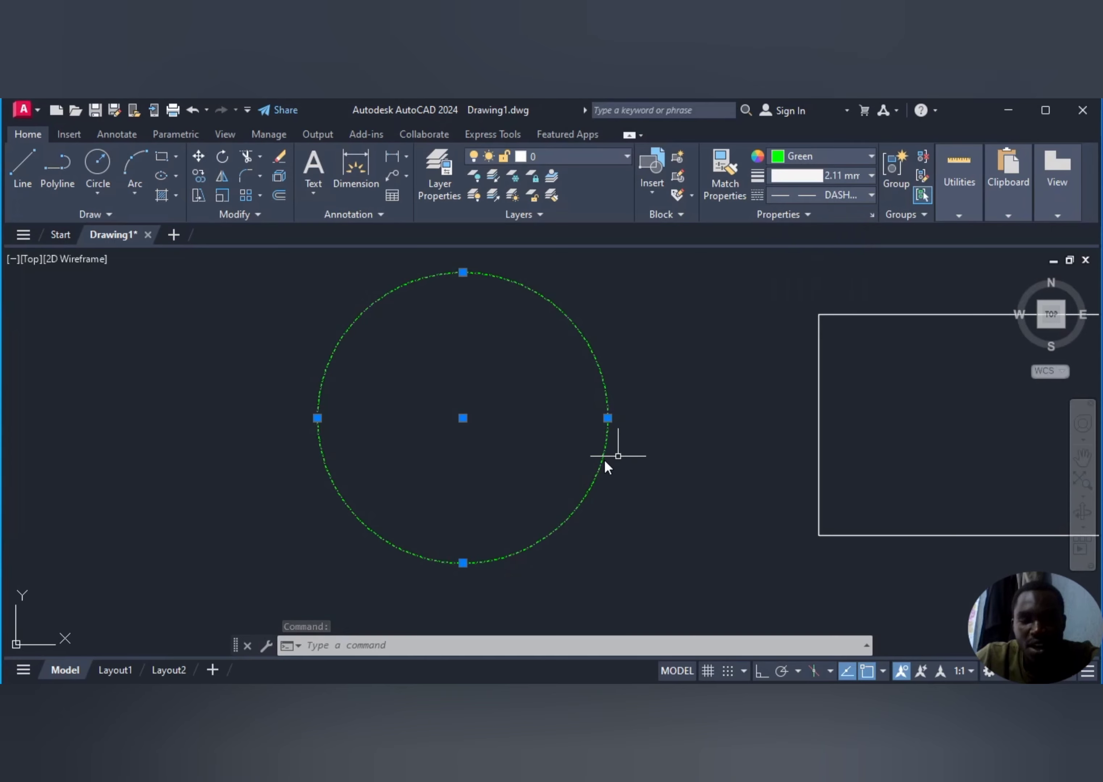
pyautogui.click(654, 516)
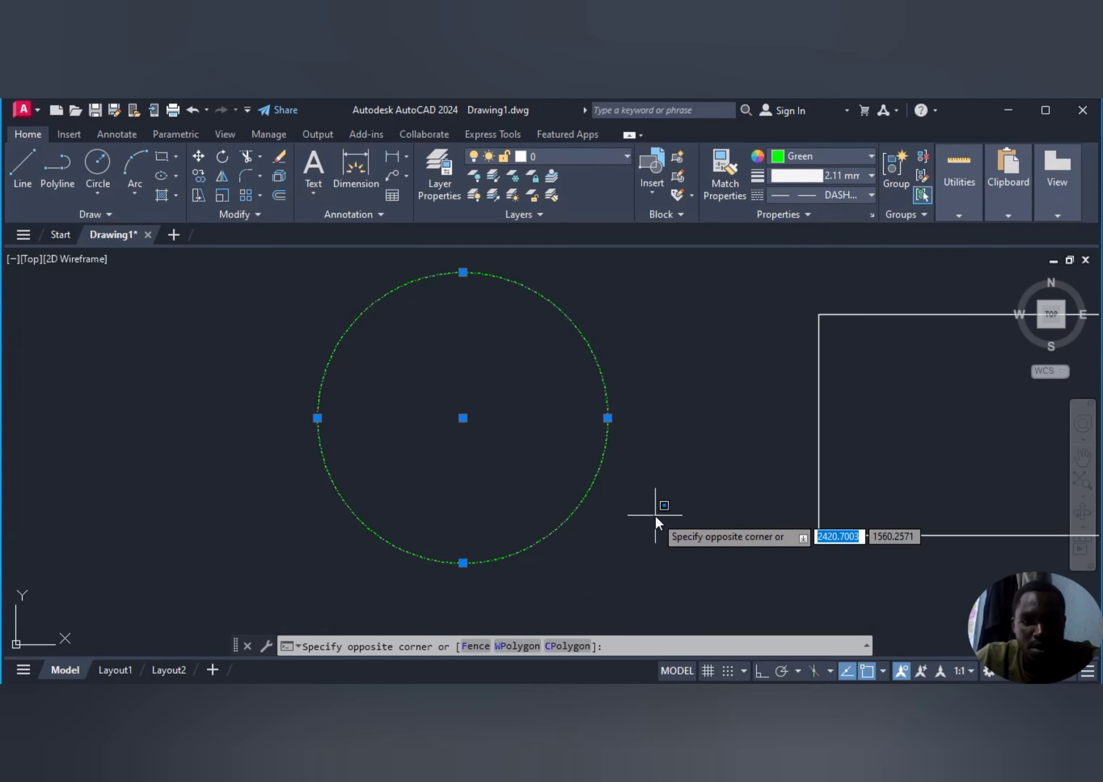
pyautogui.press('Escape')
pyautogui.press('Escape')
# - With nothing selected, set the linetype scale to 20 in the general object properties
pyautogui.scroll(8, 608, 422)
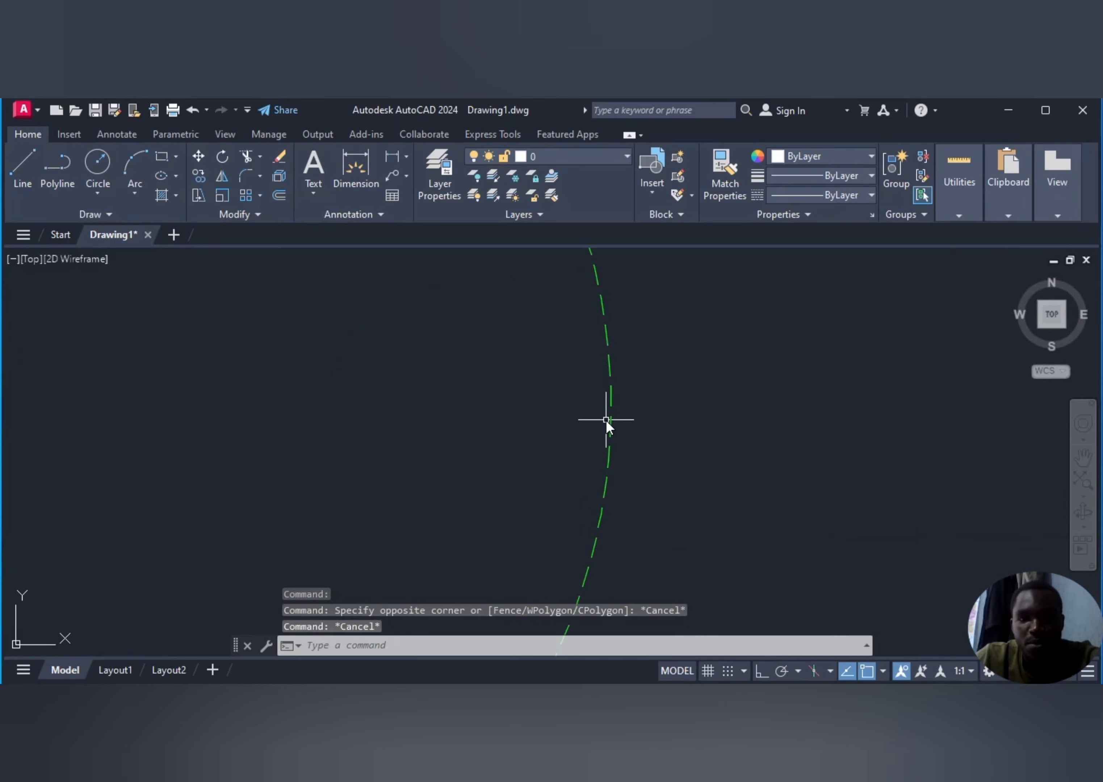
pyautogui.scroll(-10, 625, 404)
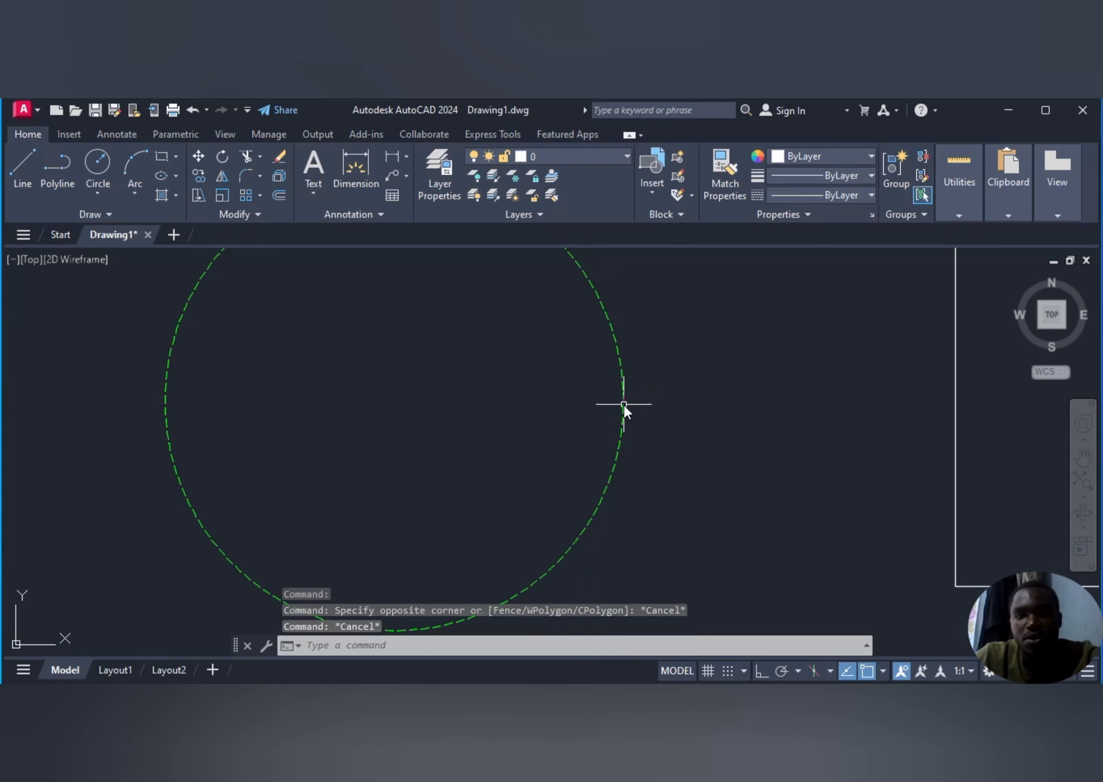
pyautogui.scroll(8, 599, 342)
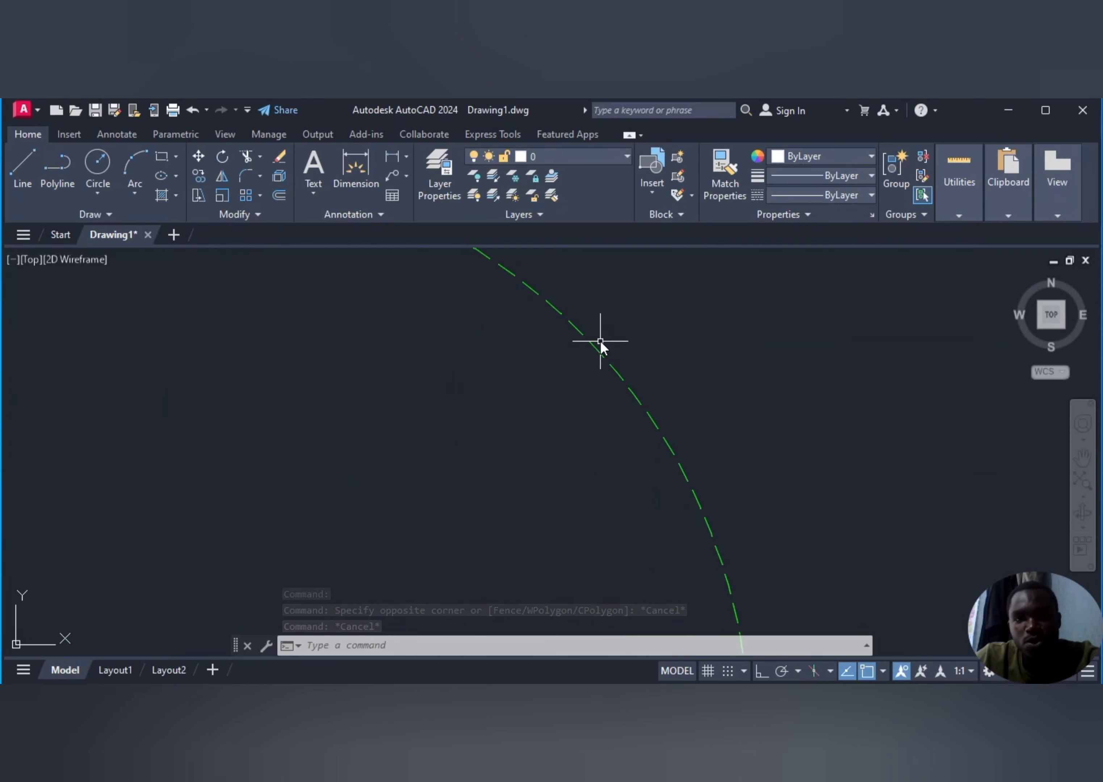
pyautogui.scroll(-2, 633, 407)
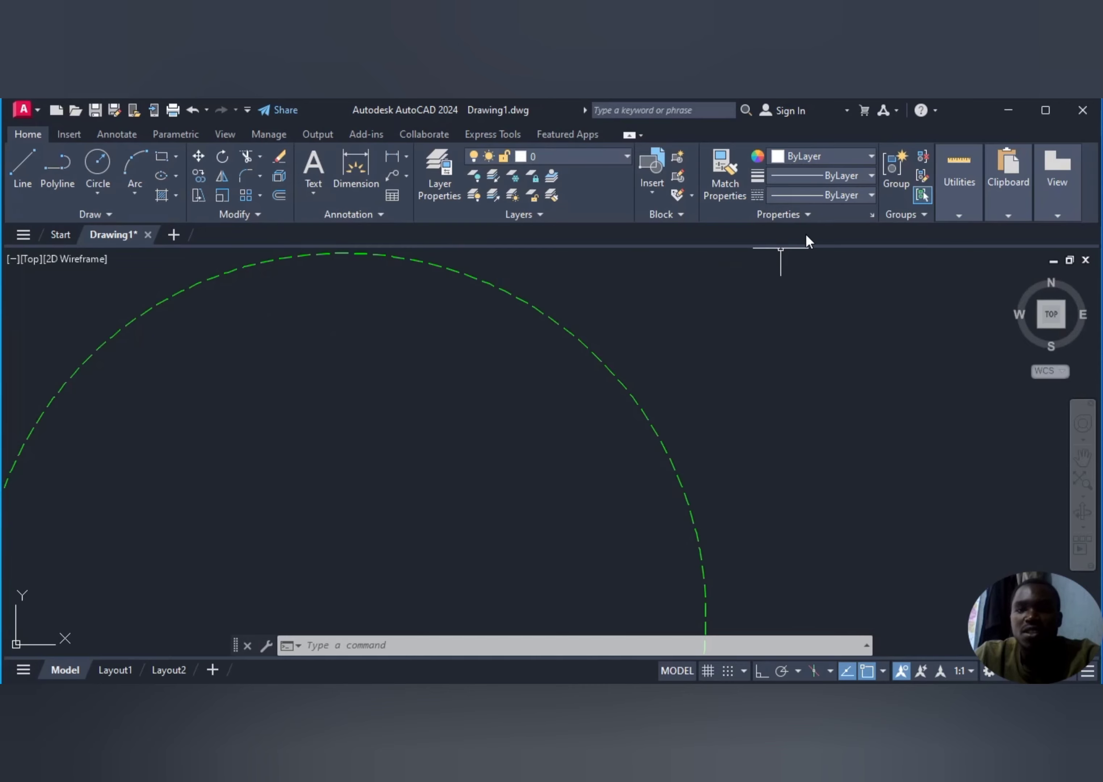
pyautogui.click(871, 215)
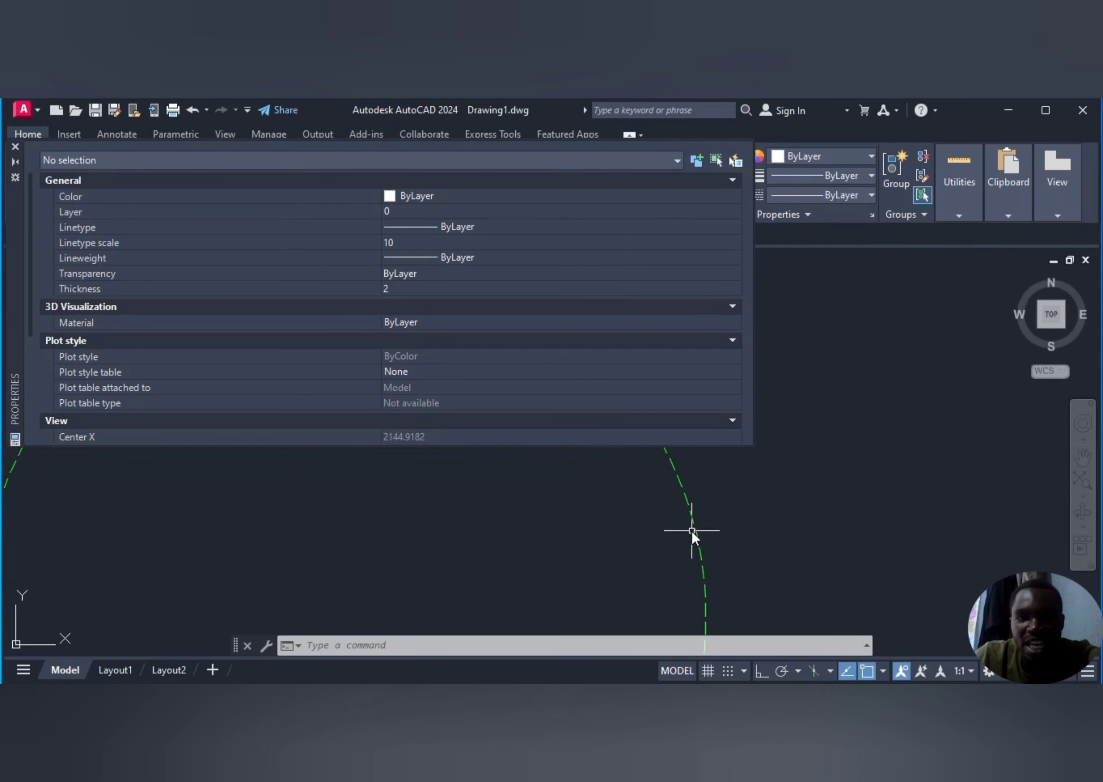
pyautogui.click(403, 242)
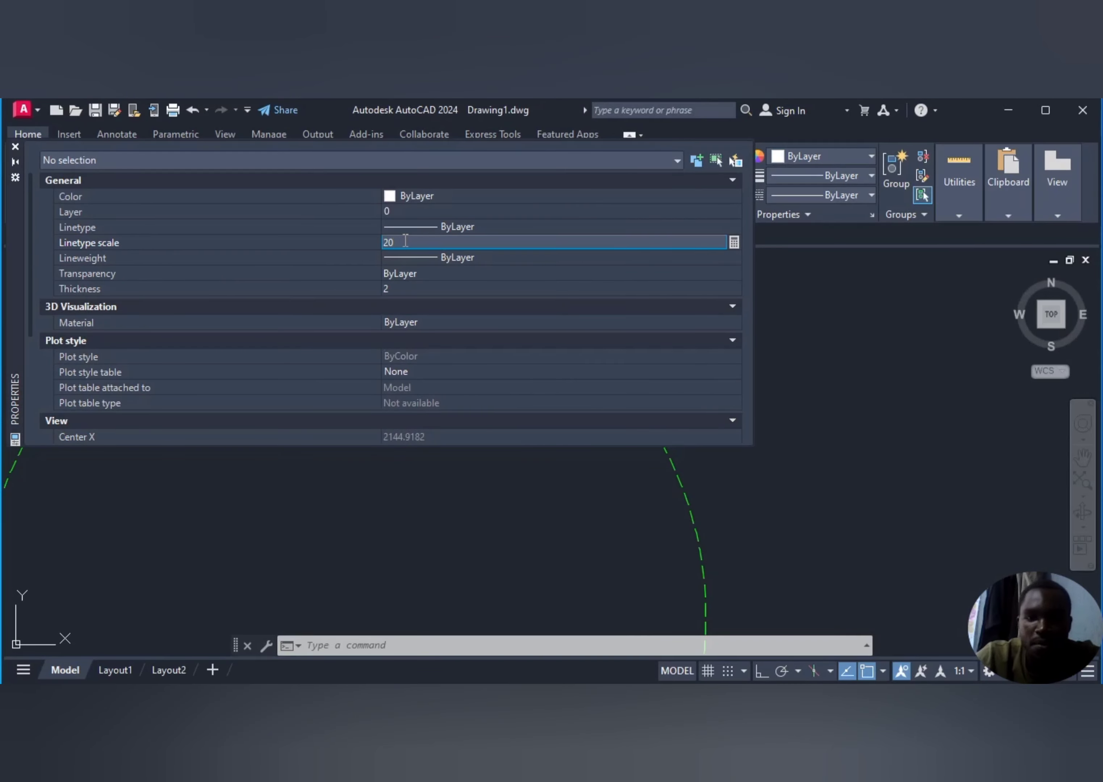
pyautogui.click(559, 258)
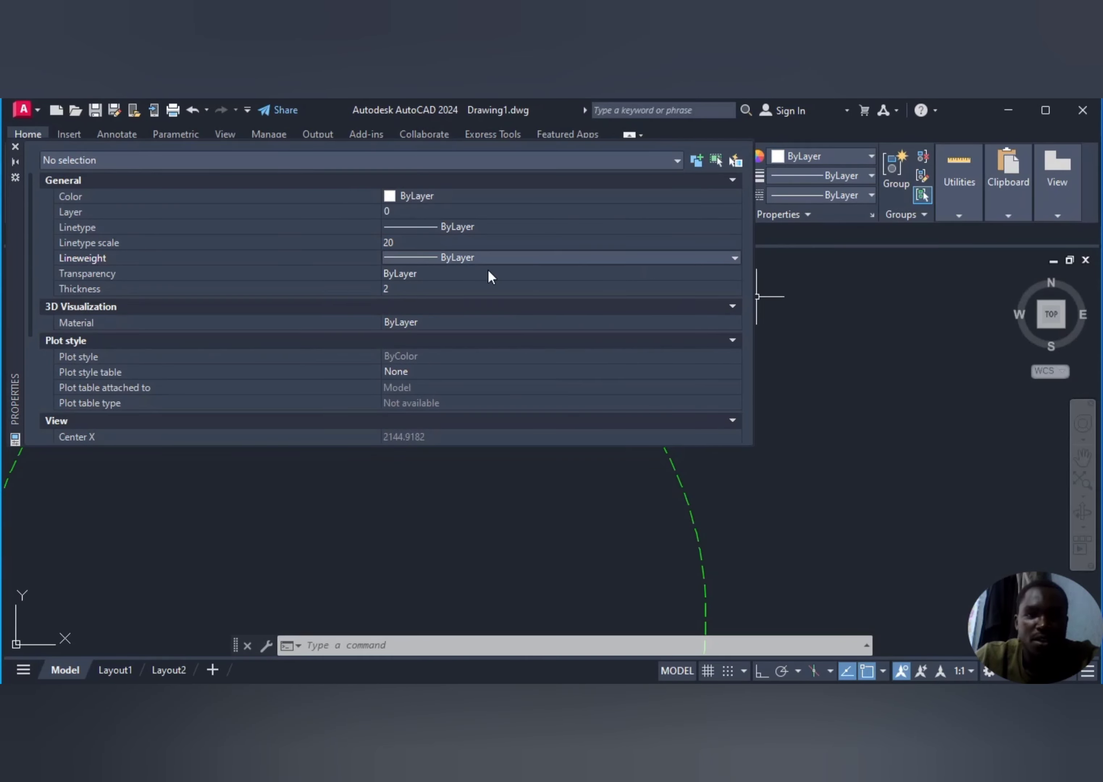
pyautogui.click(16, 146)
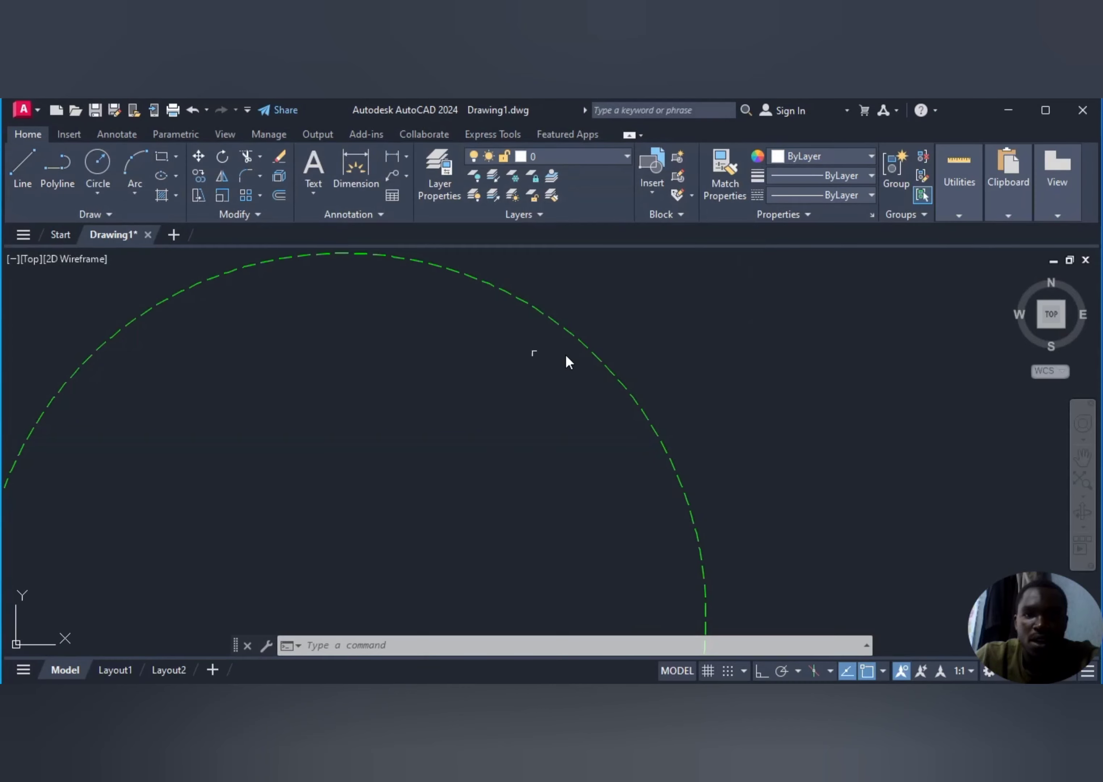
# - Reapply the DASHED linetype to the green circle and clear the selection
pyautogui.scroll(-5, 578, 369)
pyautogui.scroll(8, 623, 413)
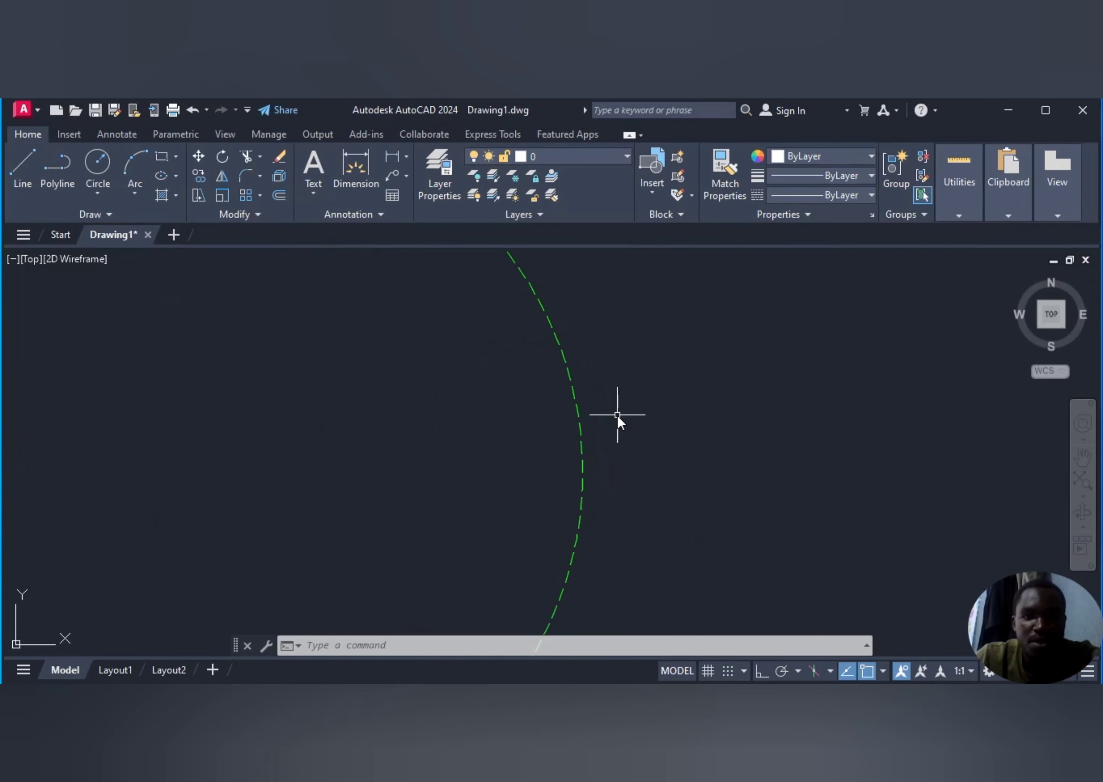
pyautogui.scroll(-3, 581, 418)
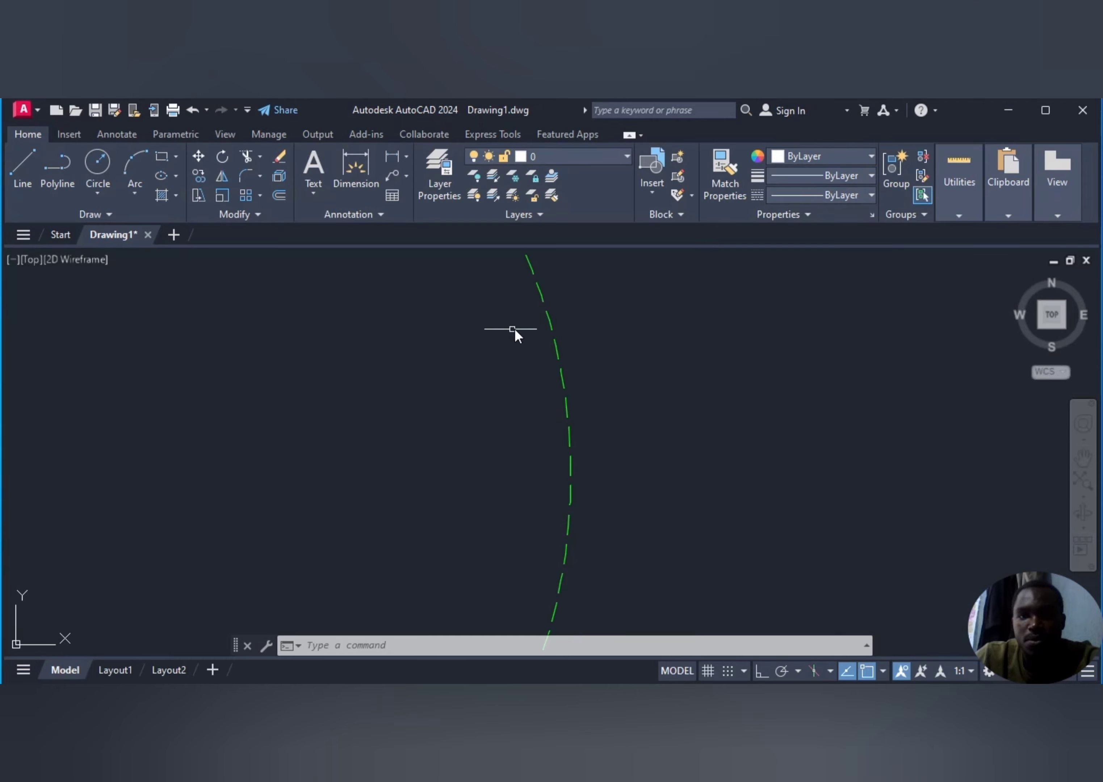
pyautogui.click(549, 322)
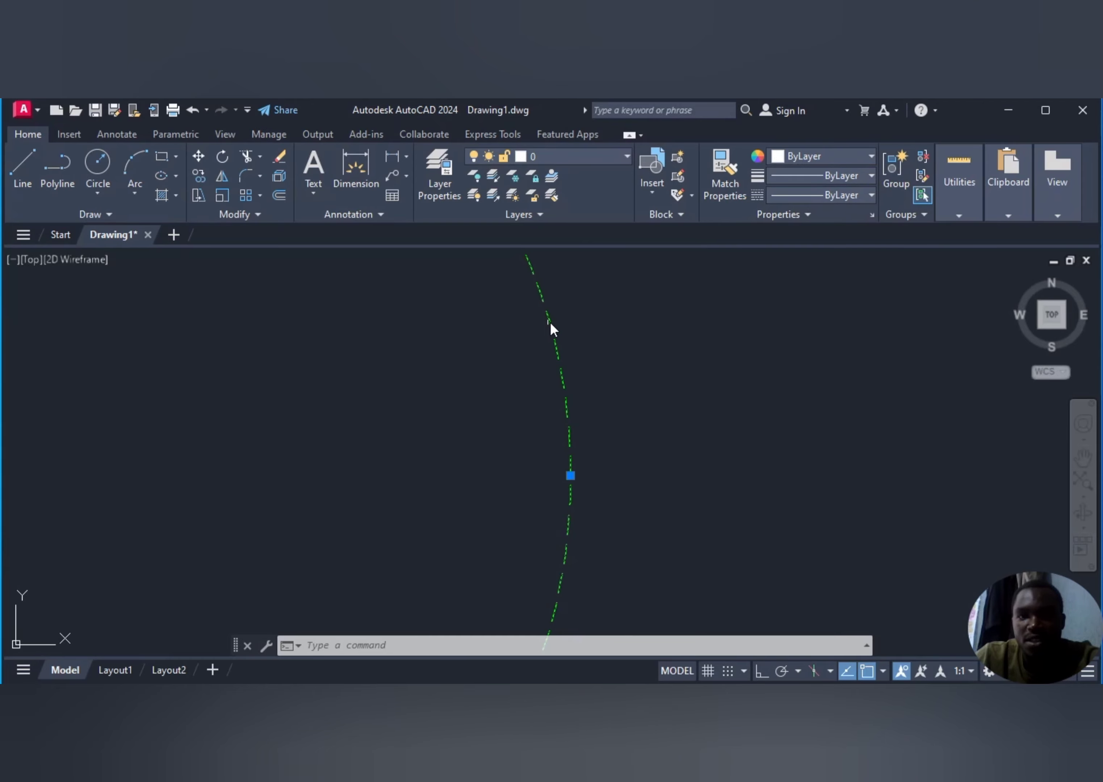
pyautogui.click(871, 195)
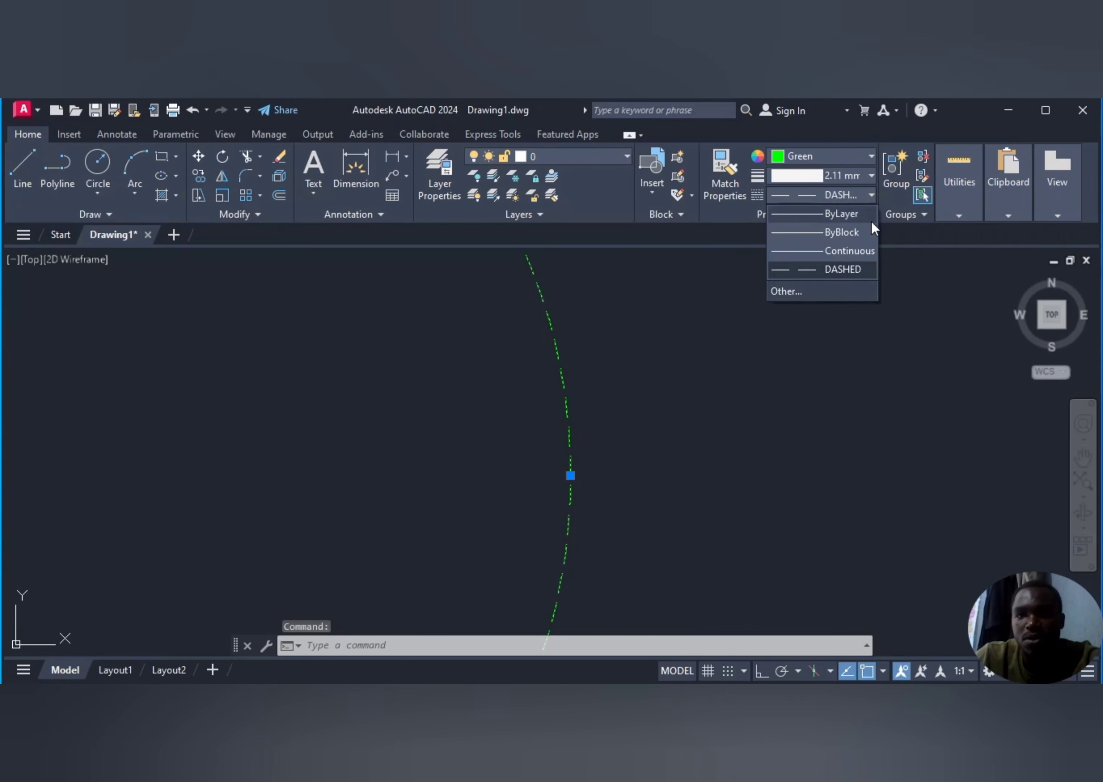
pyautogui.click(832, 270)
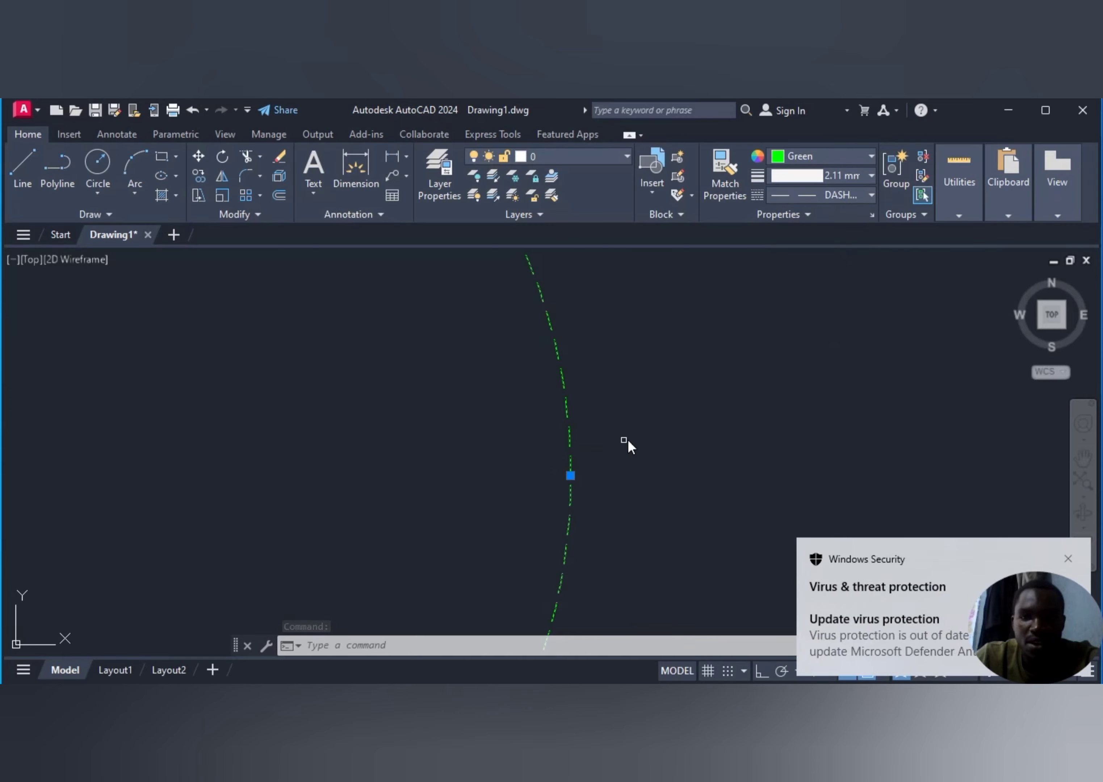
pyautogui.press('Escape')
pyautogui.scroll(-4, 529, 442)
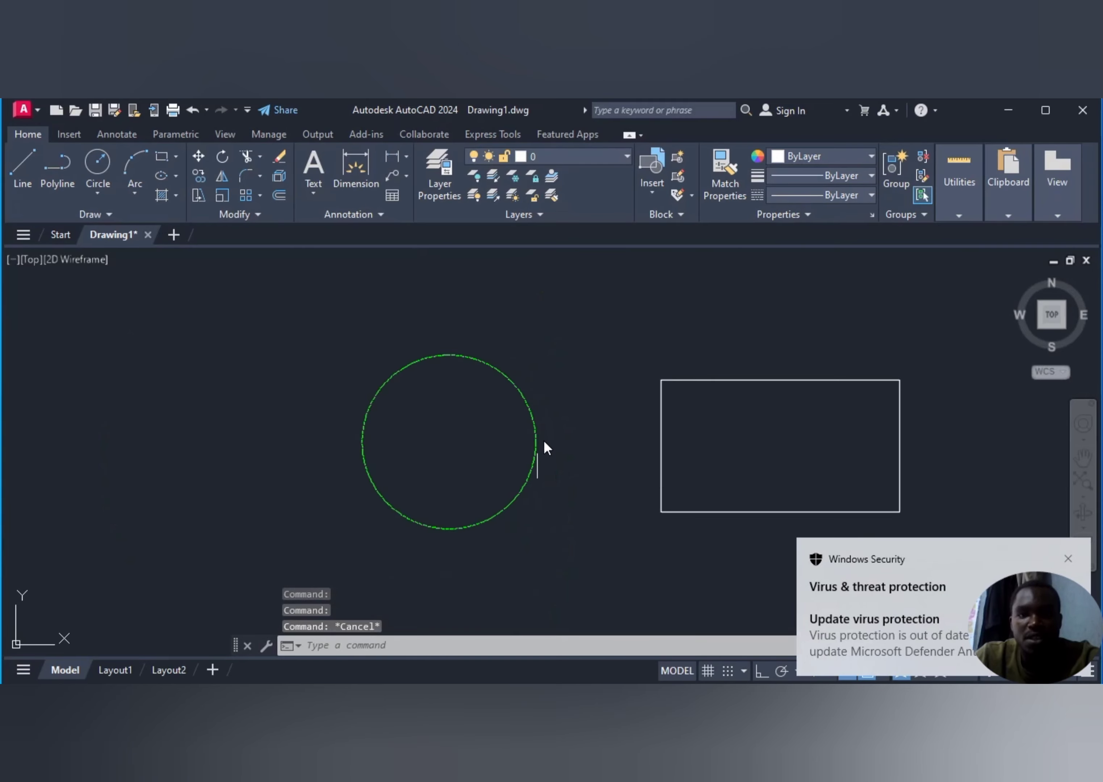
# - Set the rectangle's colour to Cyan and its lineweight to 0.30 mm
pyautogui.scroll(5, 544, 440)
pyautogui.scroll(-7, 413, 444)
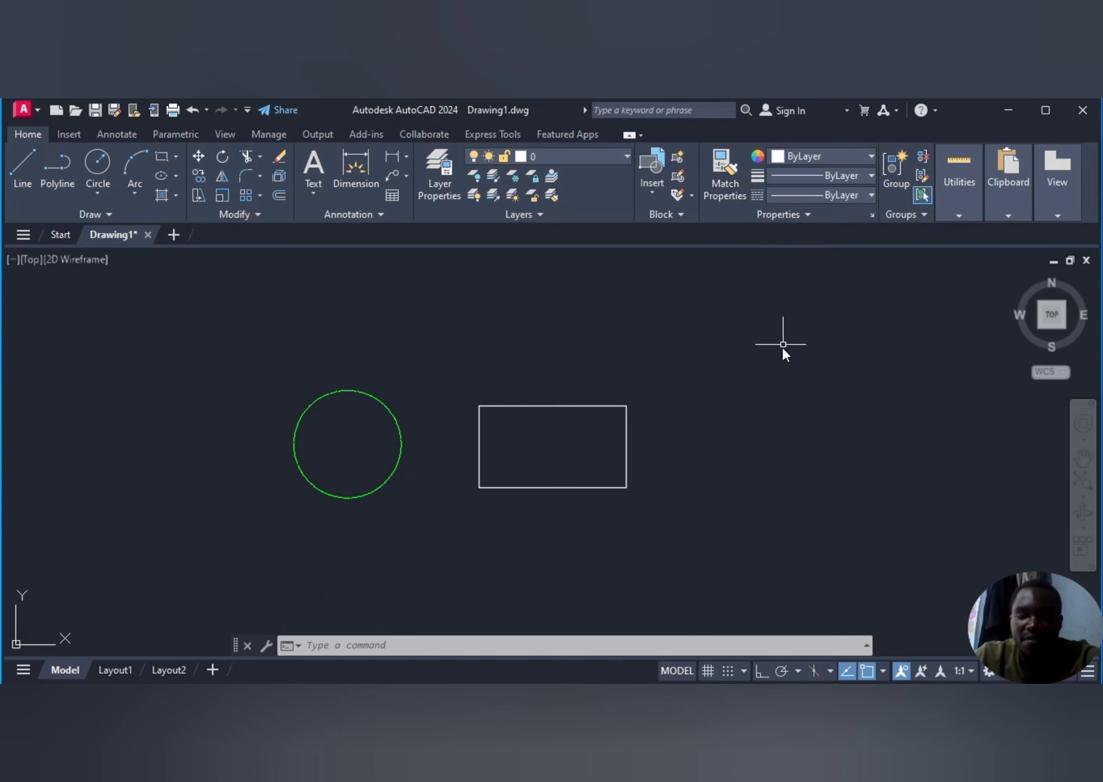
pyautogui.click(542, 407)
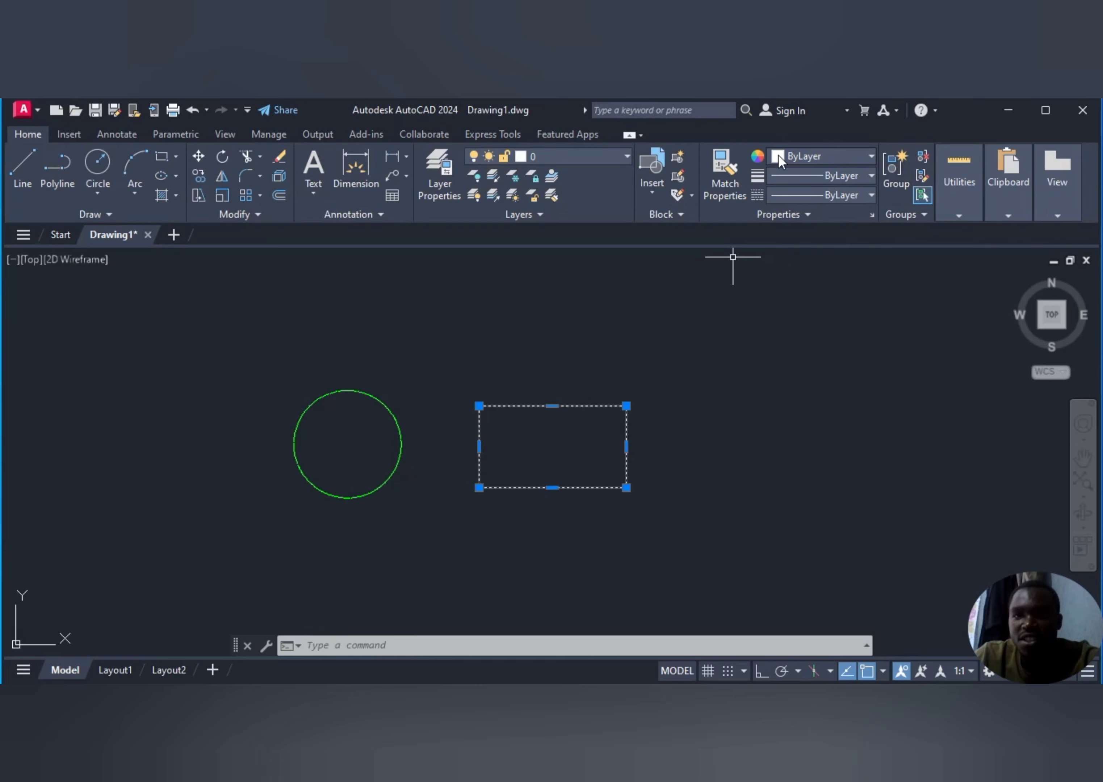
pyautogui.click(869, 158)
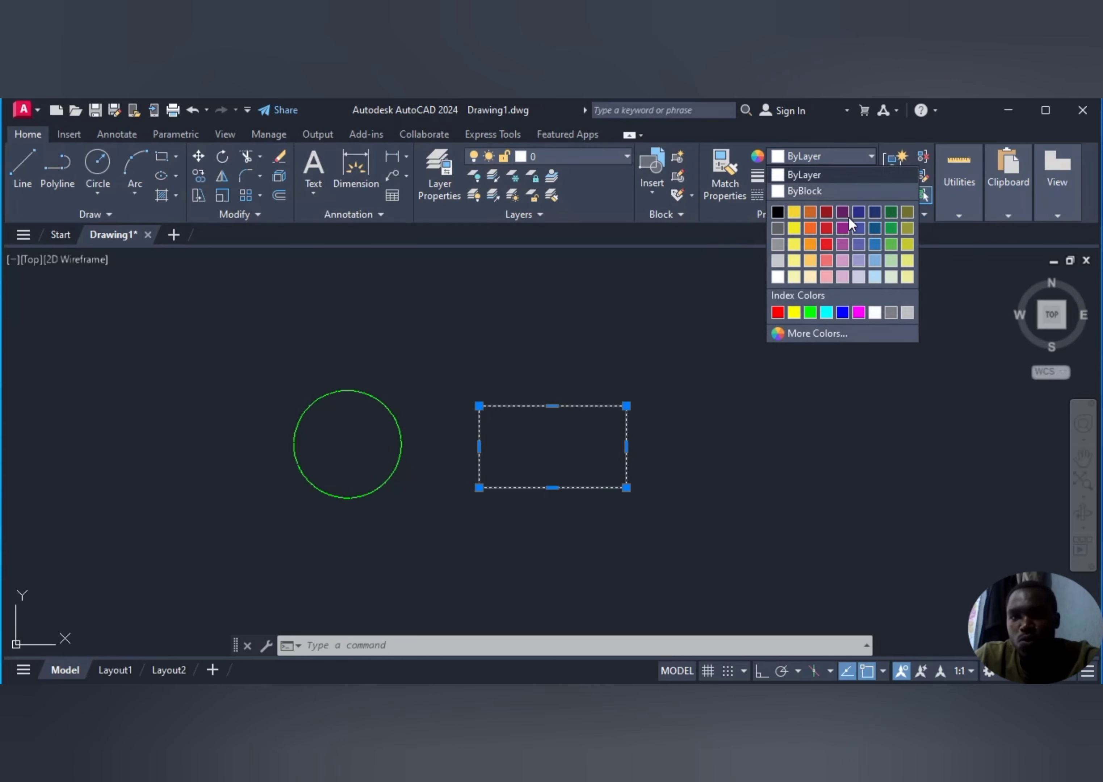
pyautogui.click(826, 313)
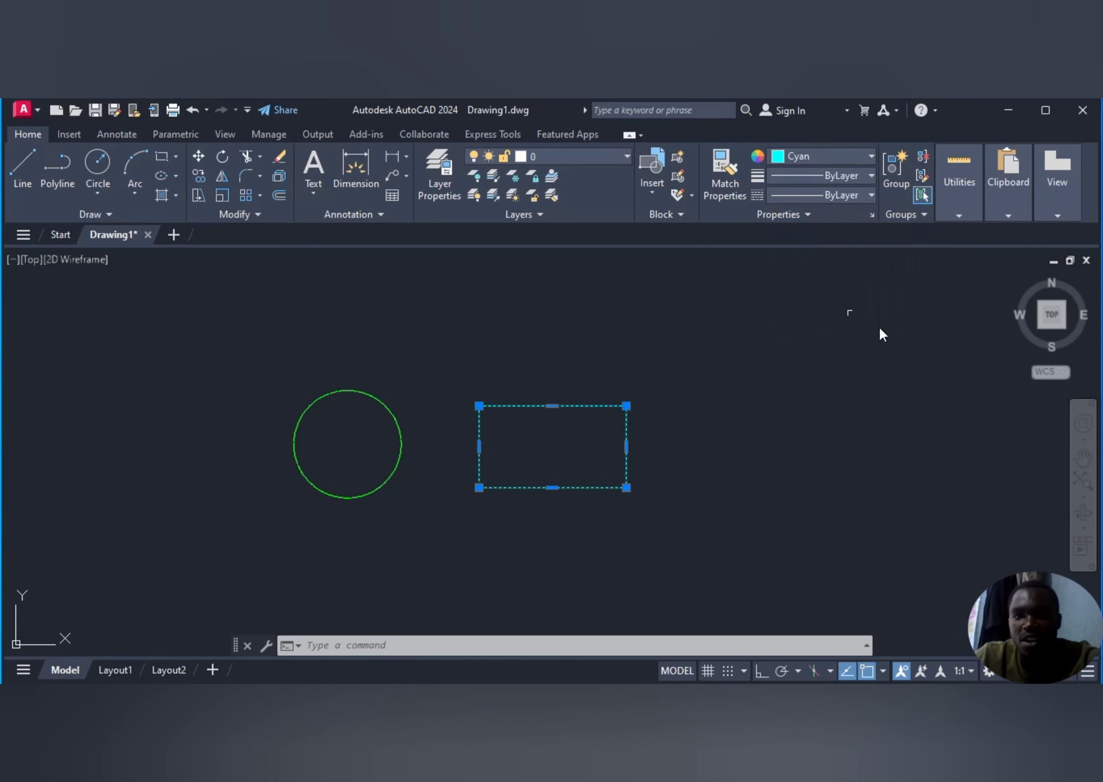
pyautogui.click(871, 175)
pyautogui.scroll(-1, 833, 367)
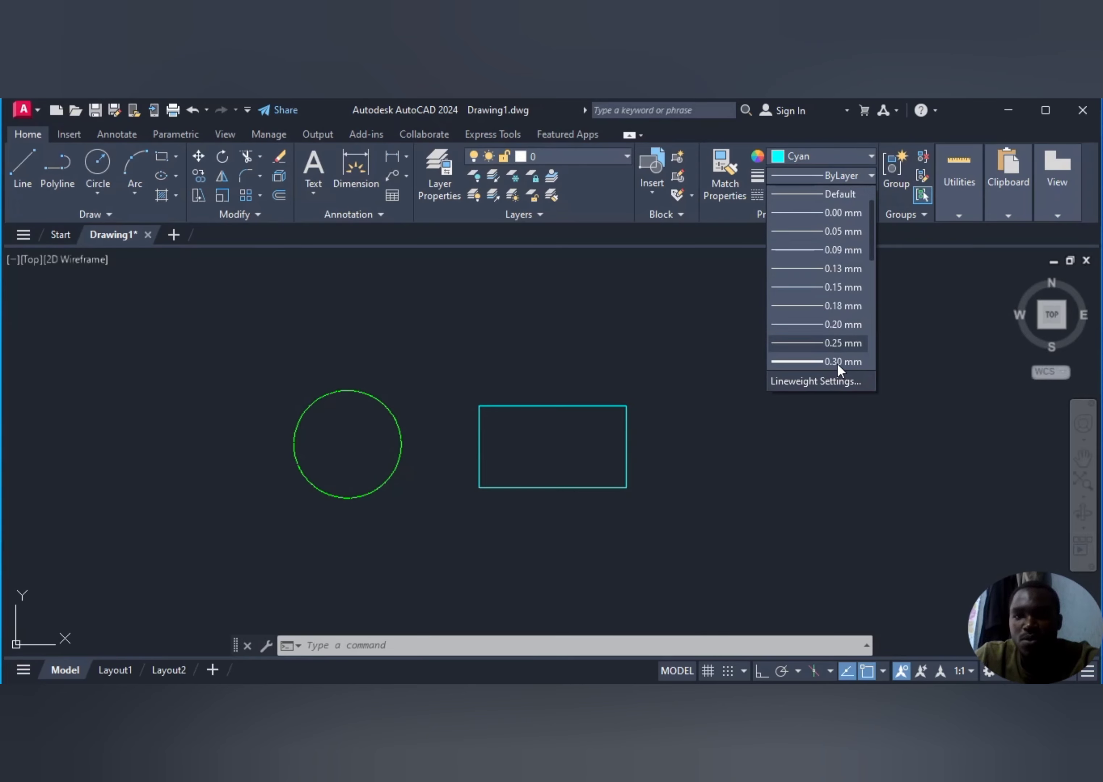
pyautogui.click(838, 363)
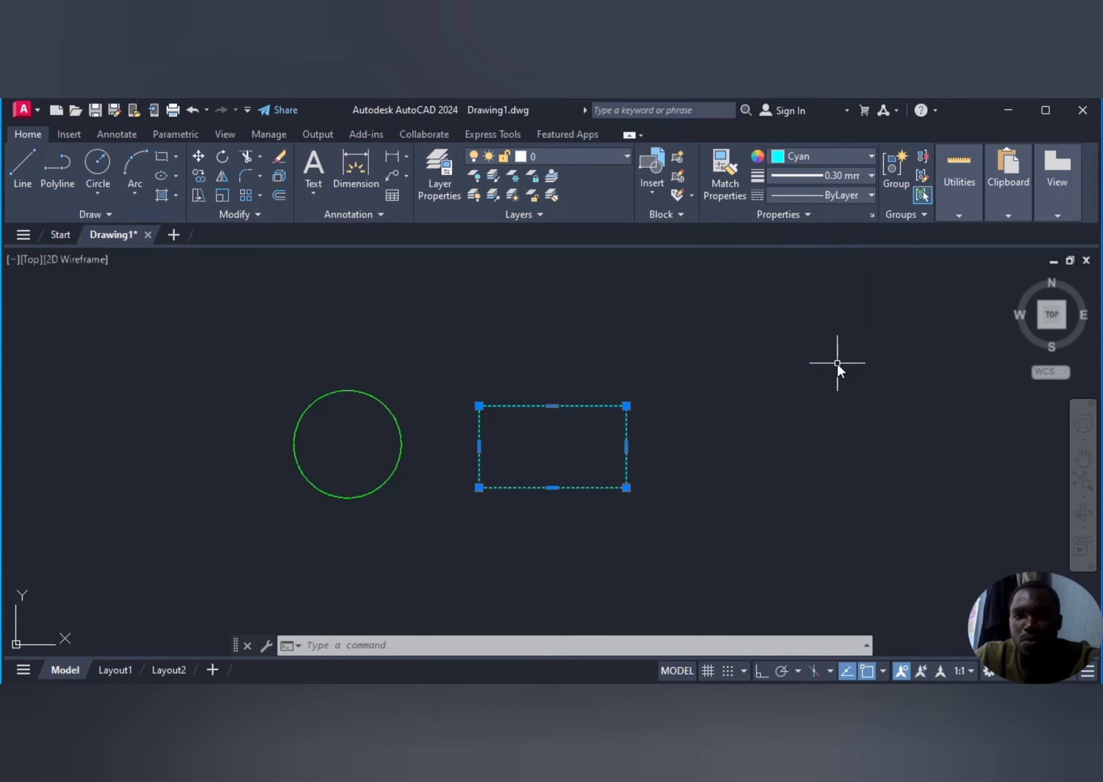
# - Load the ACAD_ISO04W100 ISO long-dash dot linetype from acadiso.lin into the drawing
pyautogui.click(871, 195)
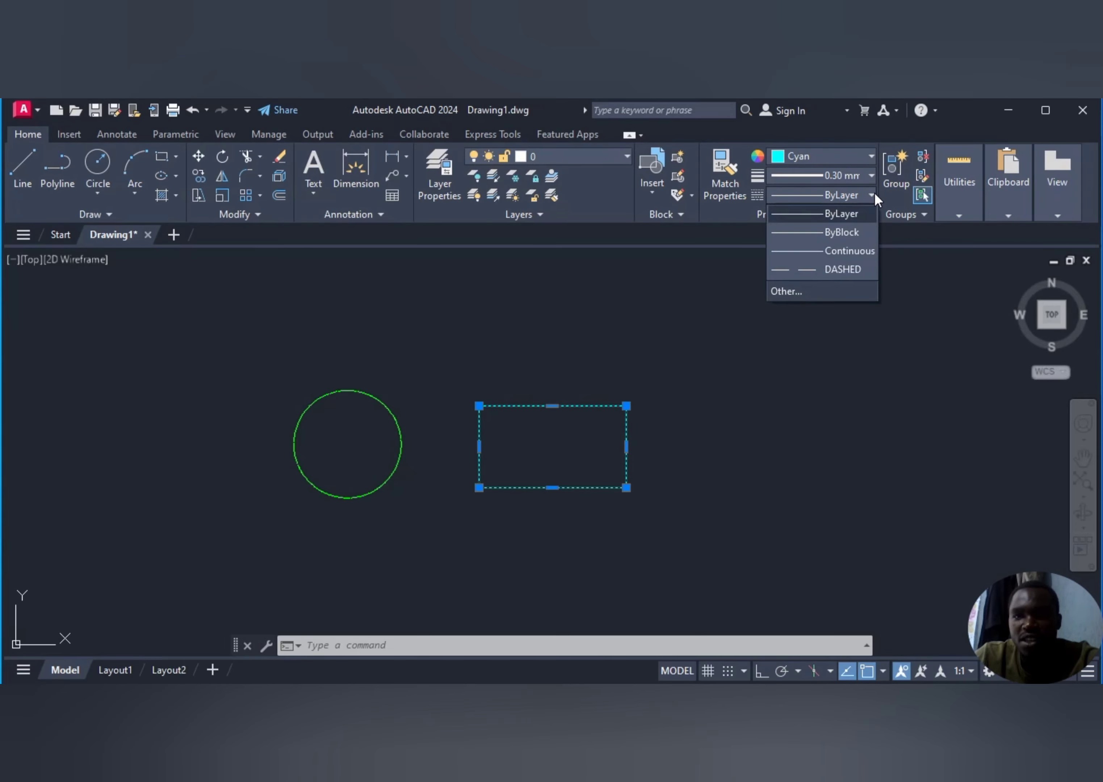
pyautogui.click(803, 295)
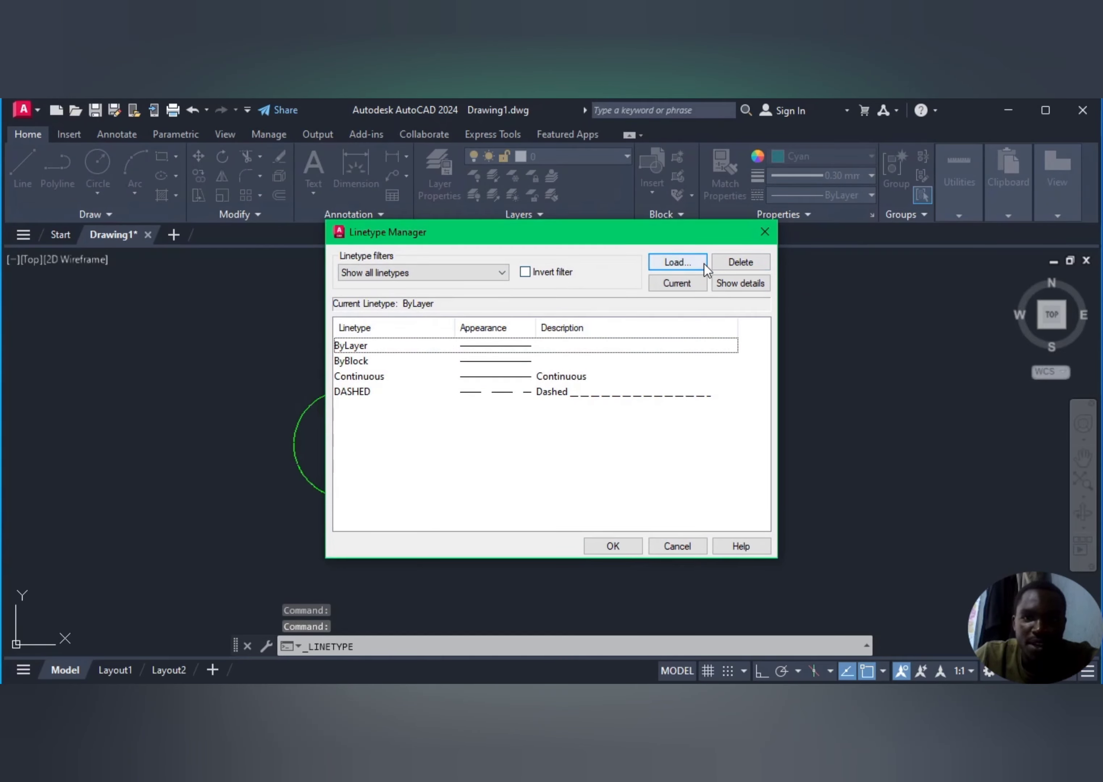
pyautogui.click(677, 262)
pyautogui.scroll(-4, 551, 403)
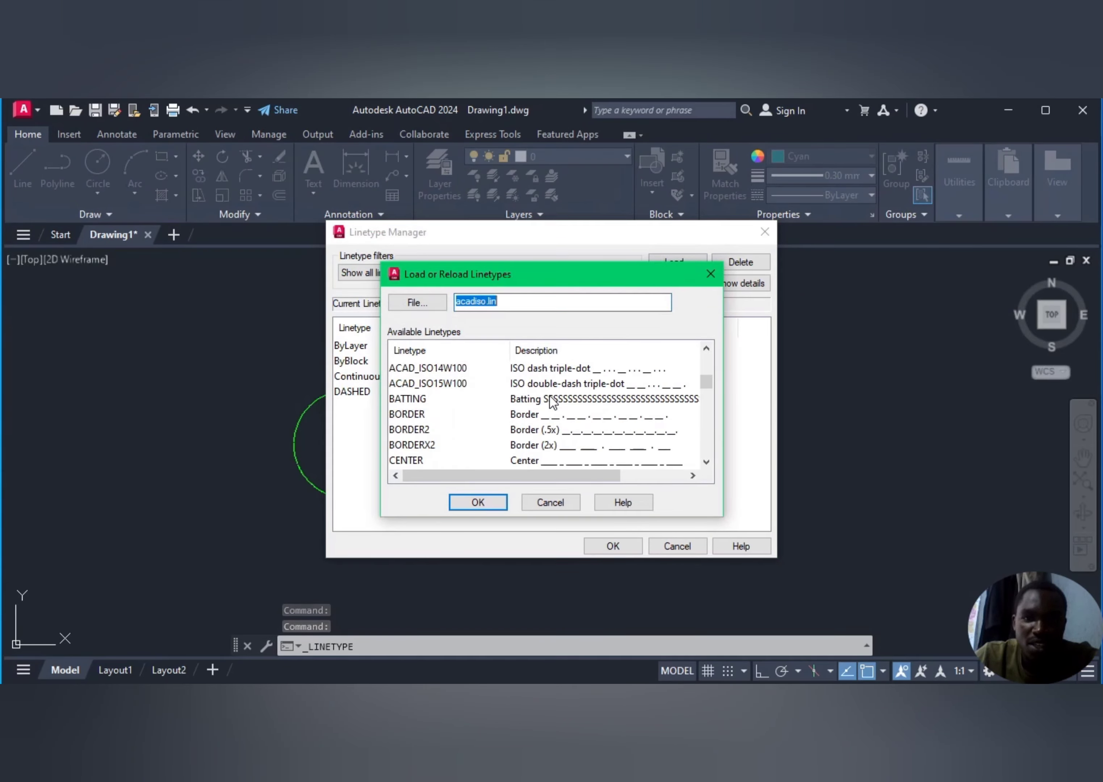
pyautogui.scroll(4, 551, 404)
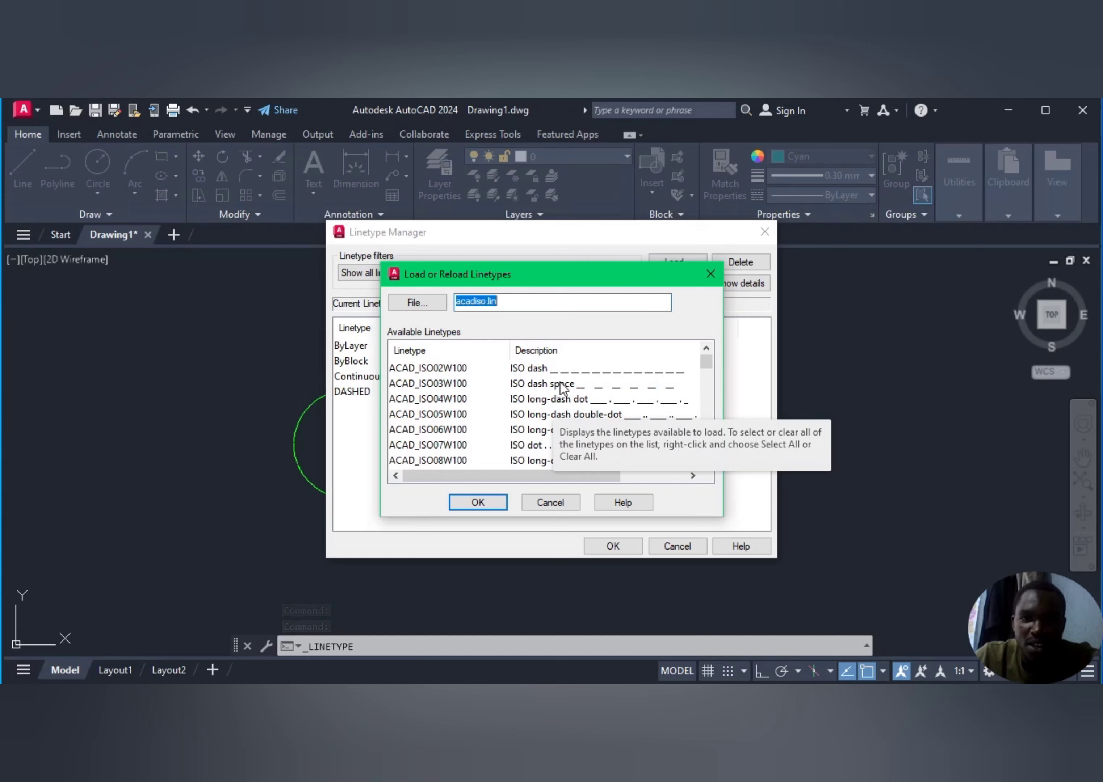
pyautogui.click(553, 402)
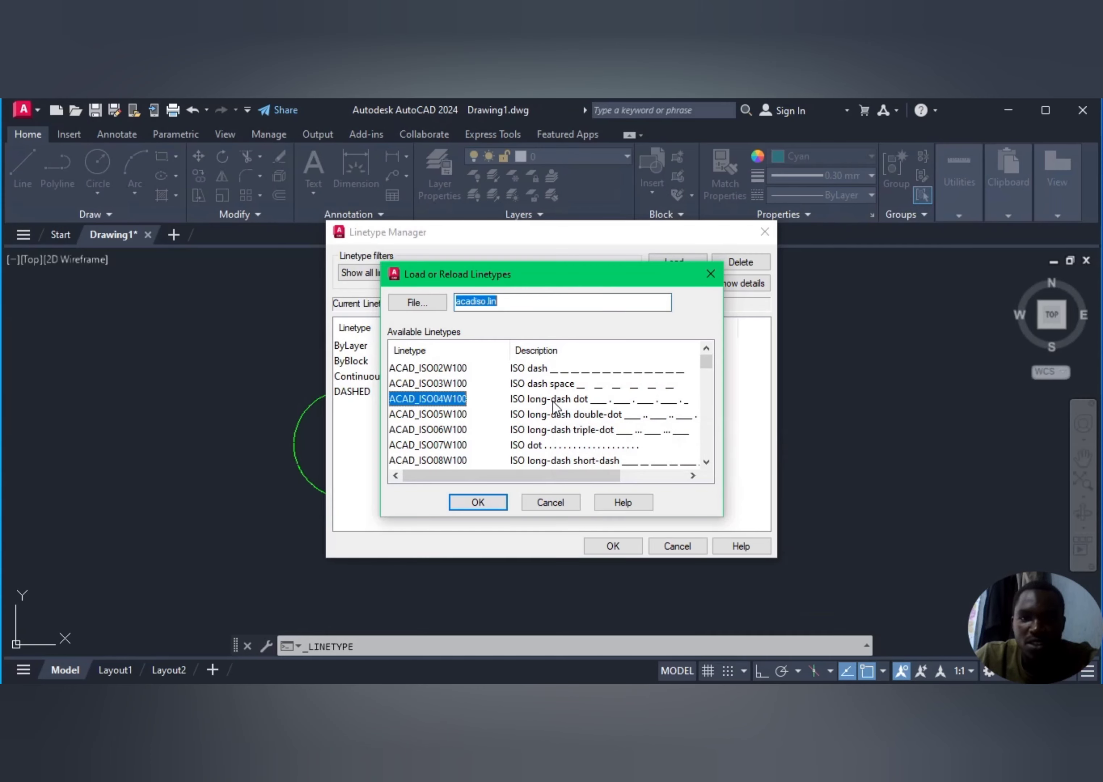
pyautogui.click(481, 501)
pyautogui.click(612, 547)
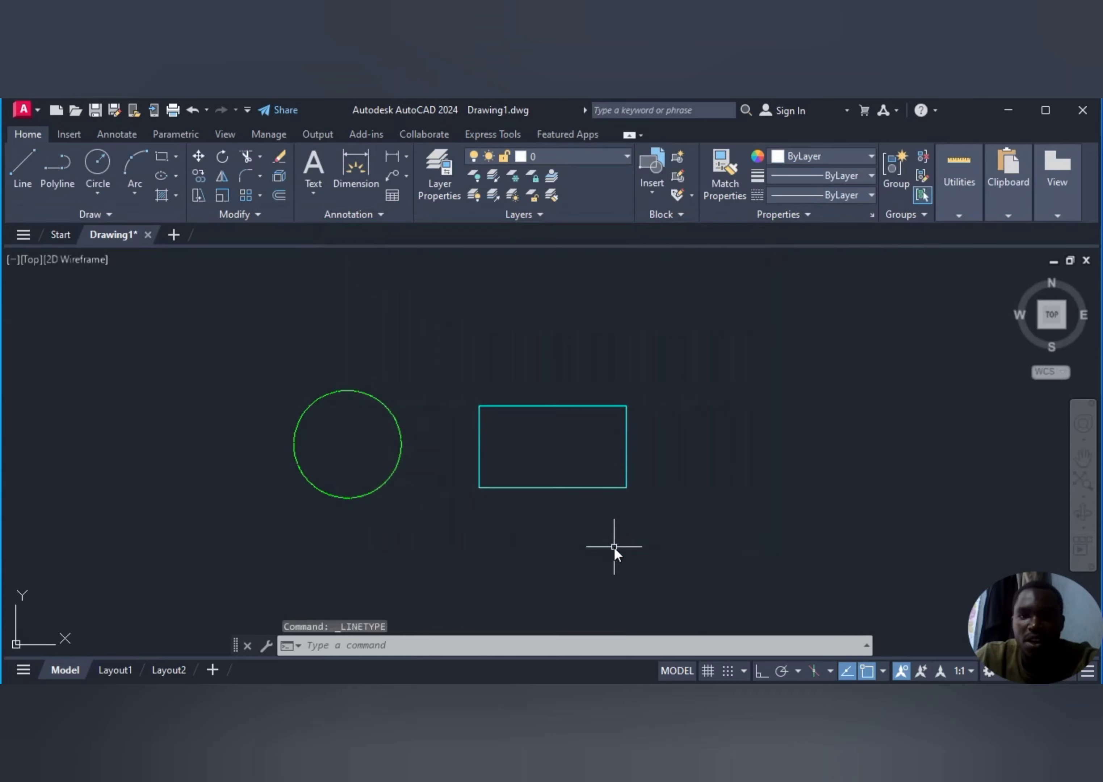
# - Assign the ACAD_ISO04W100 linetype to the cyan rectangle and clear the selection
pyautogui.click(628, 458)
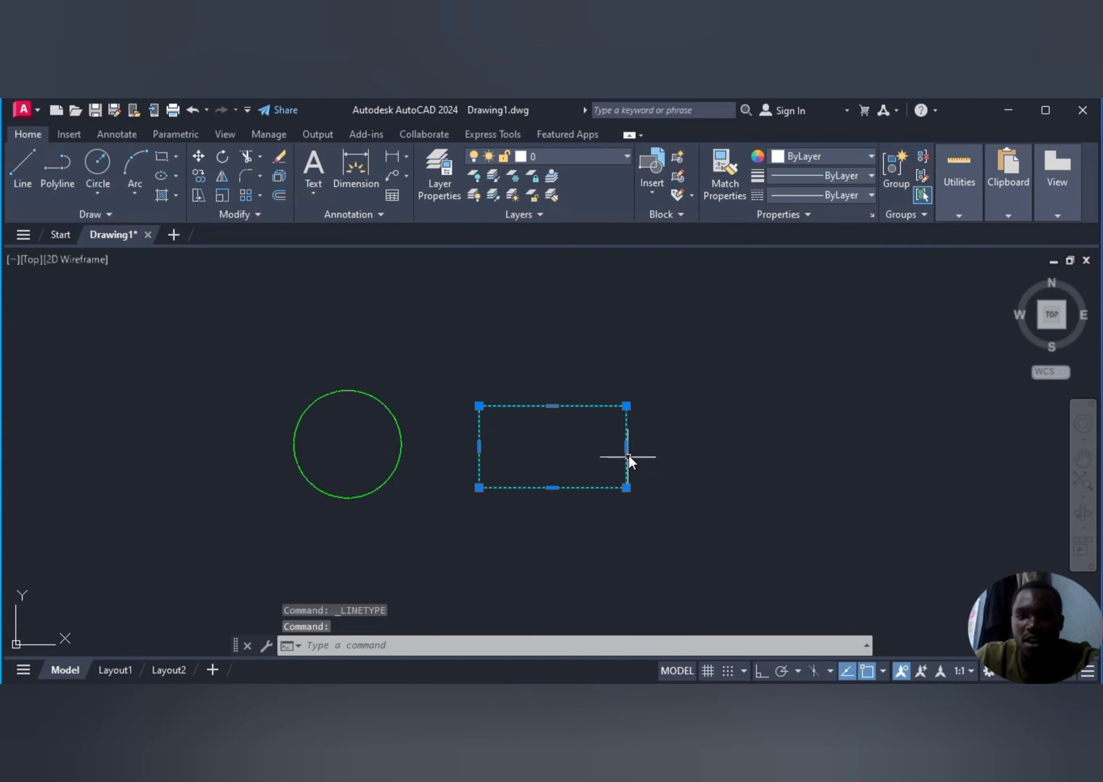
pyautogui.click(874, 194)
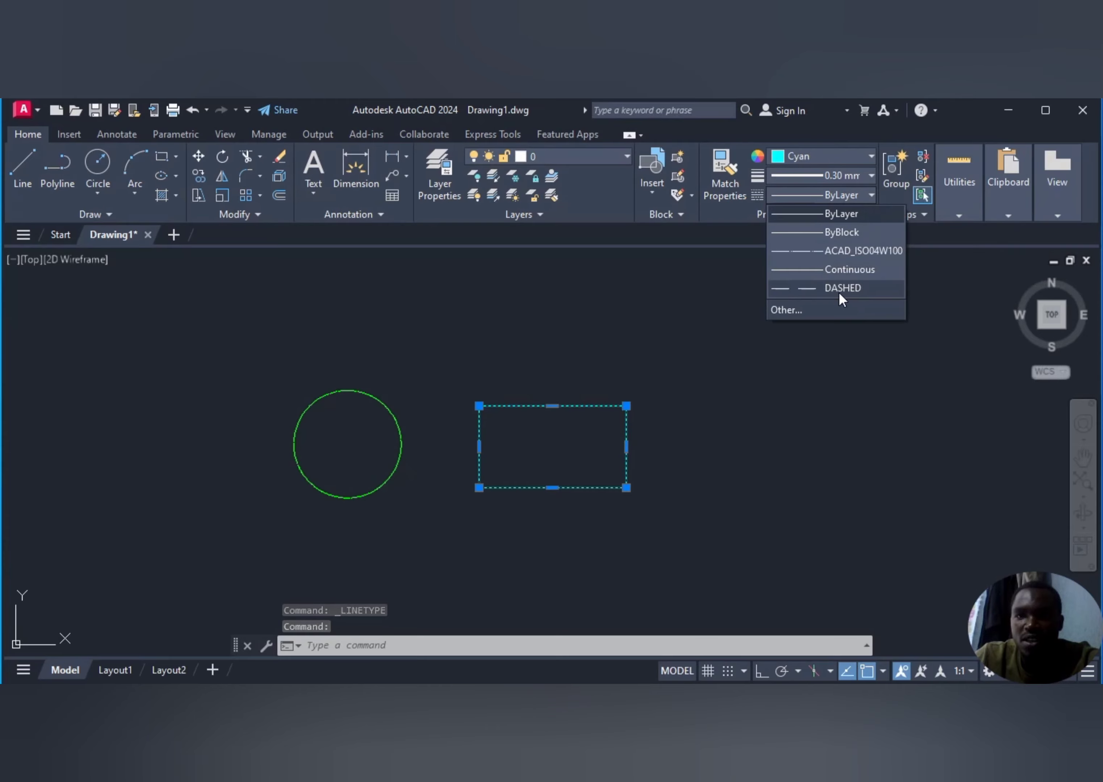
pyautogui.click(820, 250)
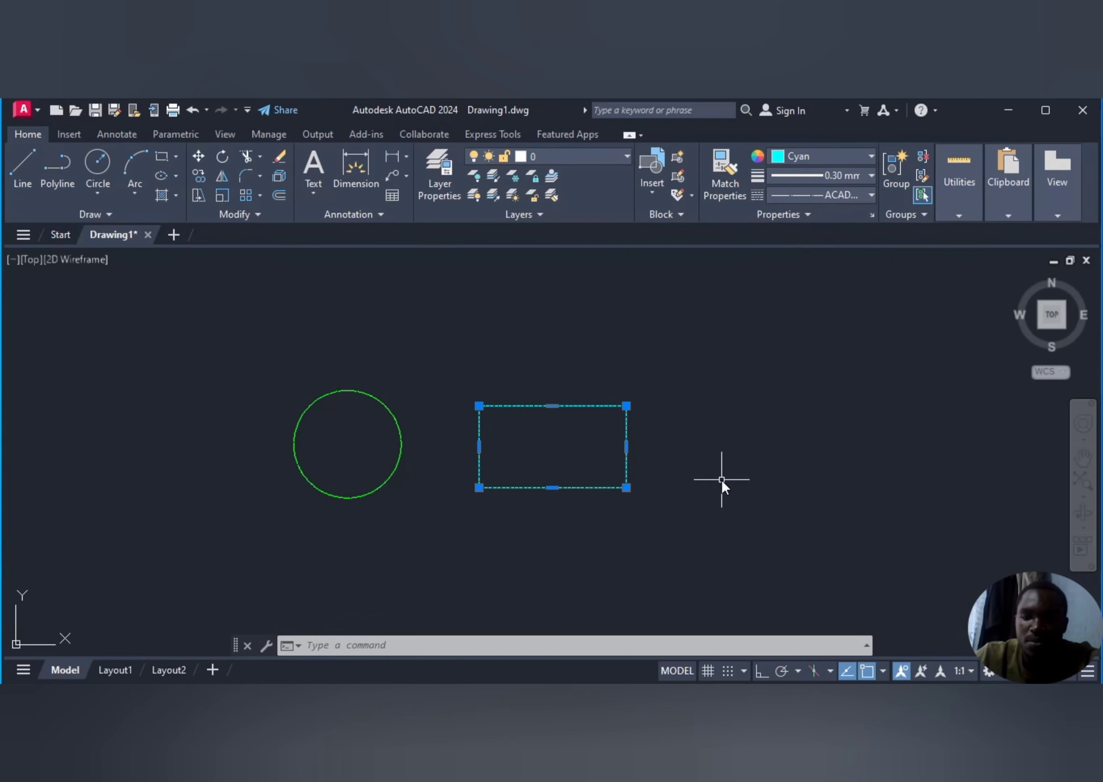
pyautogui.press('Return')
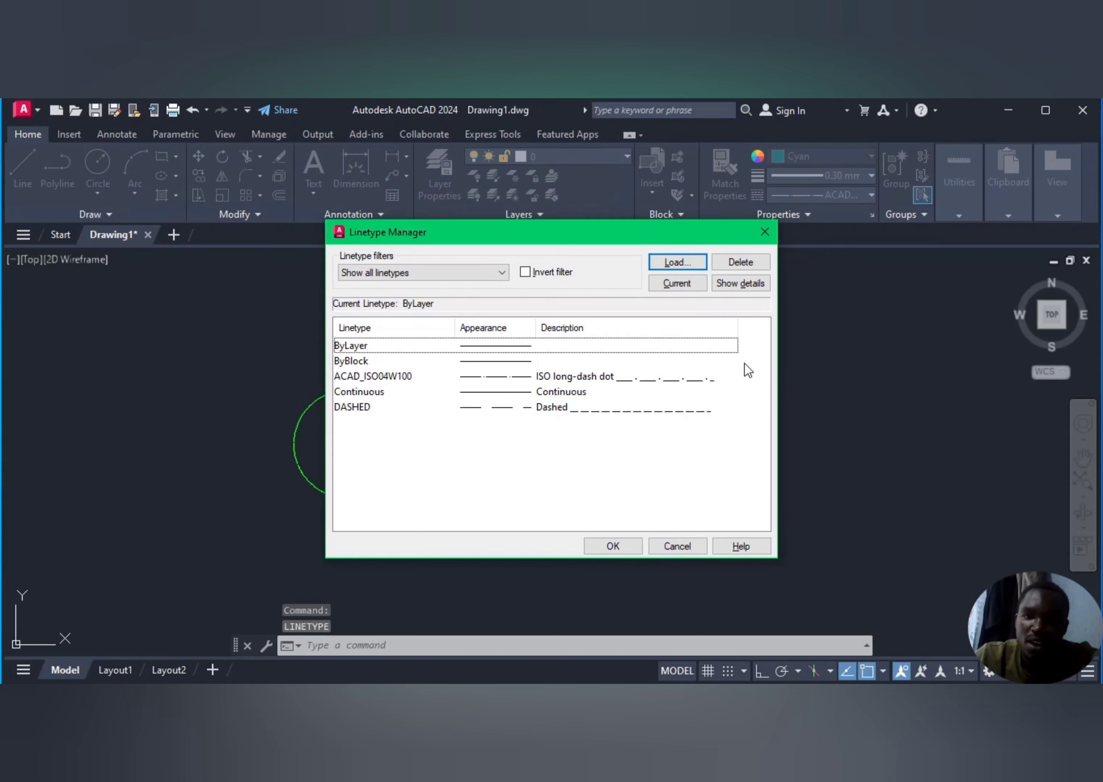
pyautogui.click(600, 553)
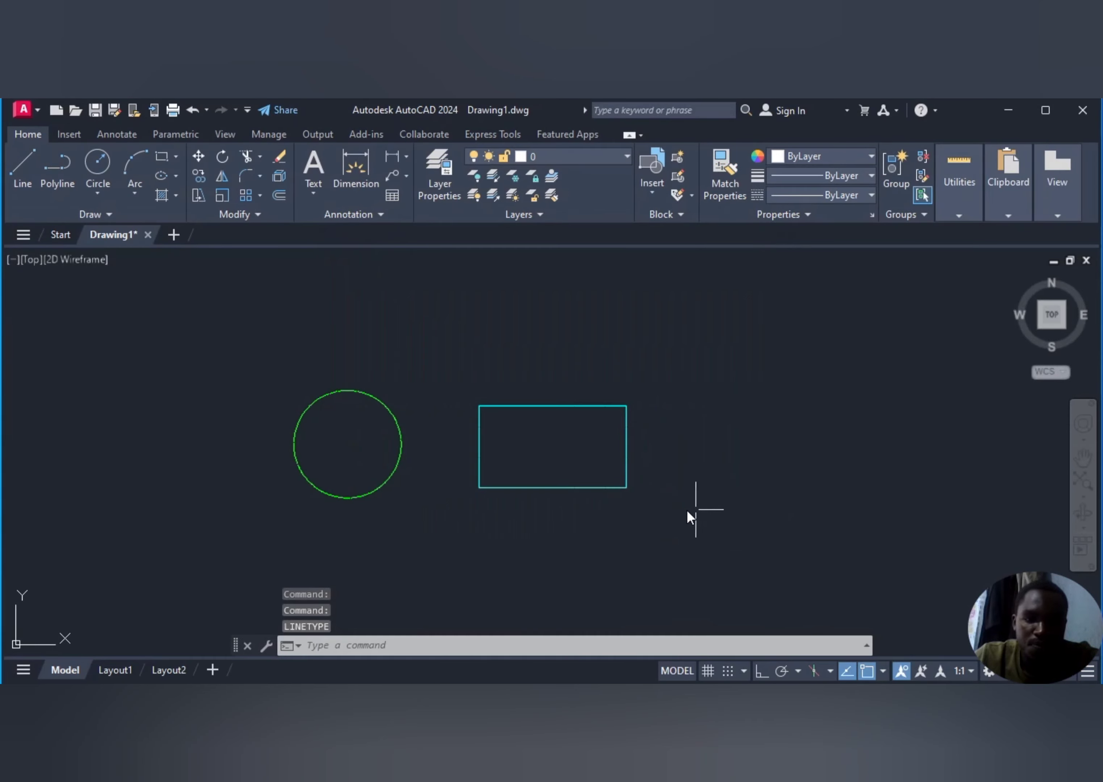
# - Examine the long-dash dot pattern along the cyan rectangle's edges and corners up close
pyautogui.scroll(8, 557, 439)
pyautogui.scroll(-2, 592, 443)
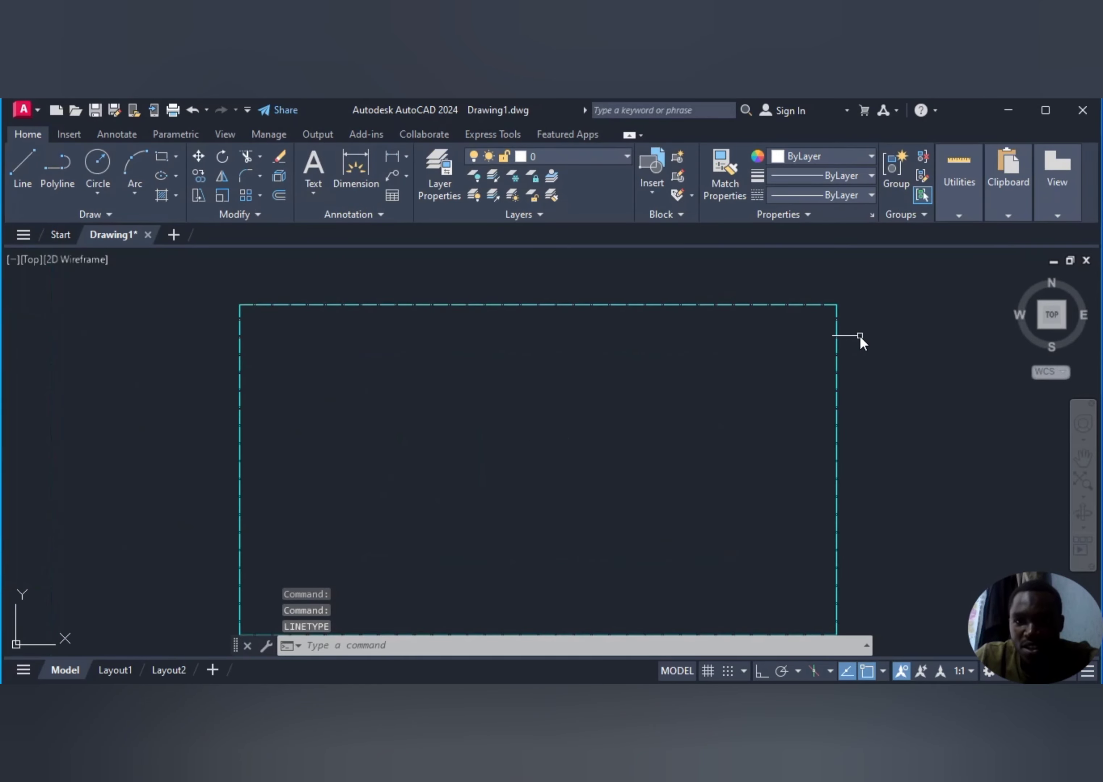
pyautogui.scroll(4, 859, 337)
pyautogui.scroll(2, 859, 336)
pyautogui.scroll(3, 748, 363)
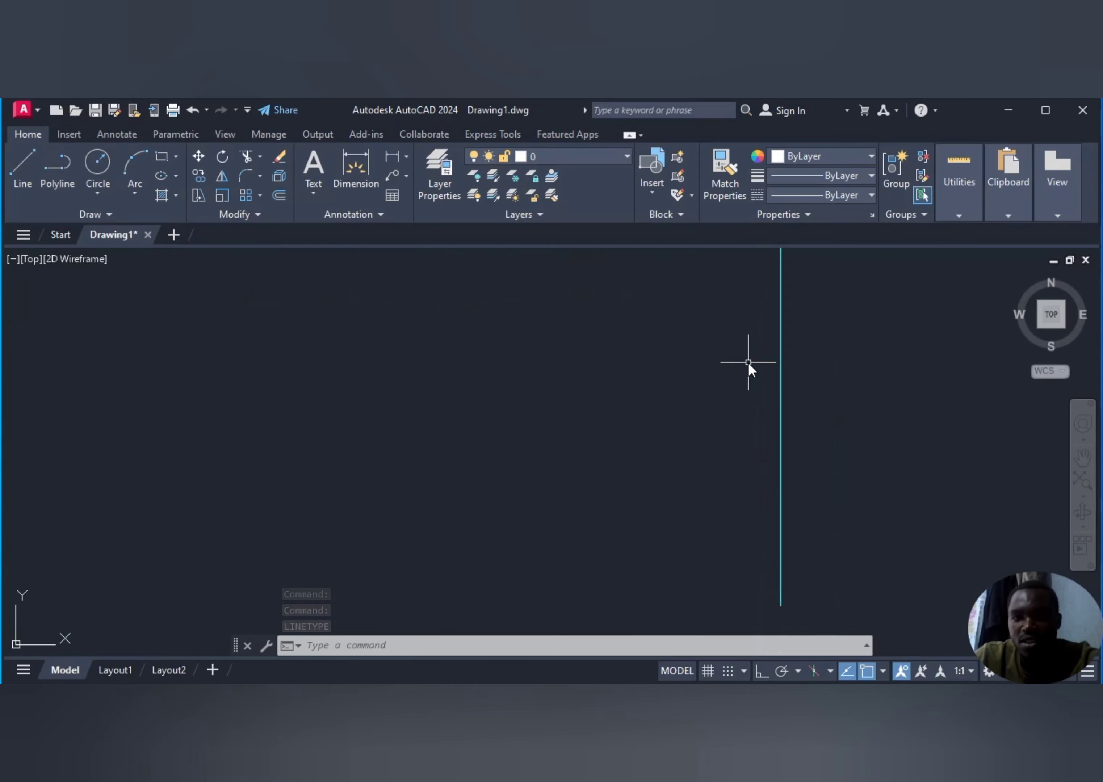
pyautogui.scroll(-2, 781, 444)
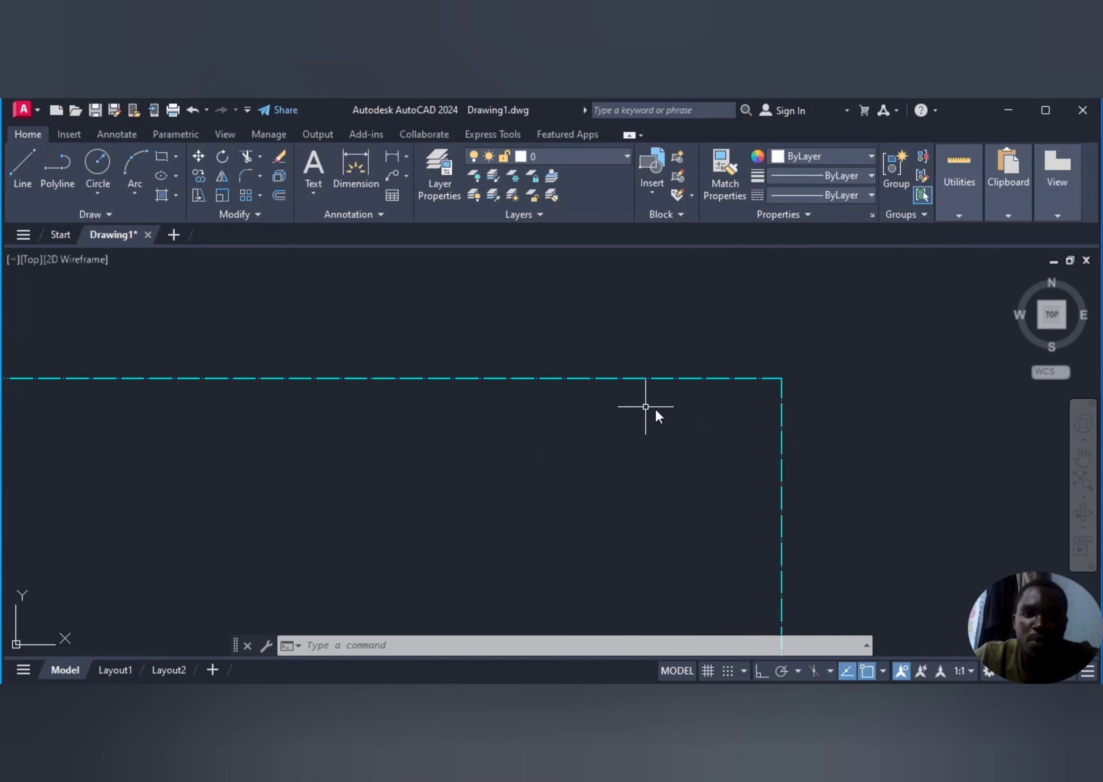
pyautogui.scroll(-4, 653, 413)
pyautogui.scroll(4, 352, 611)
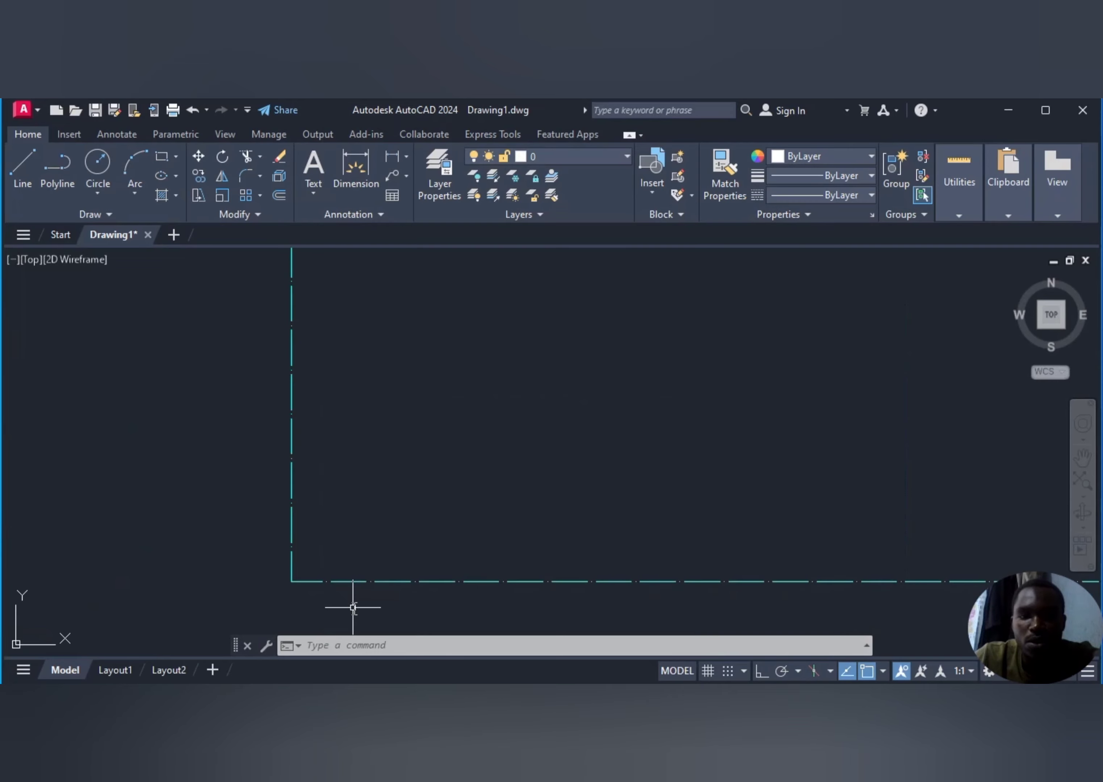
pyautogui.scroll(-2, 428, 540)
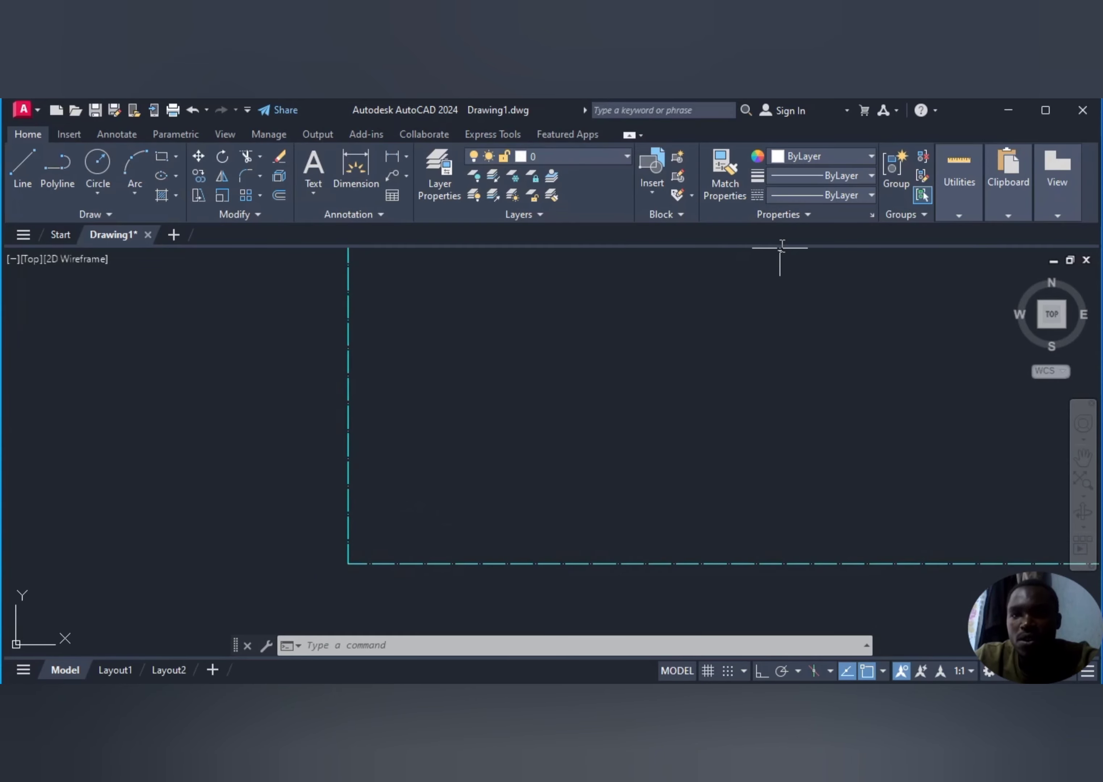
pyautogui.scroll(-3, 545, 438)
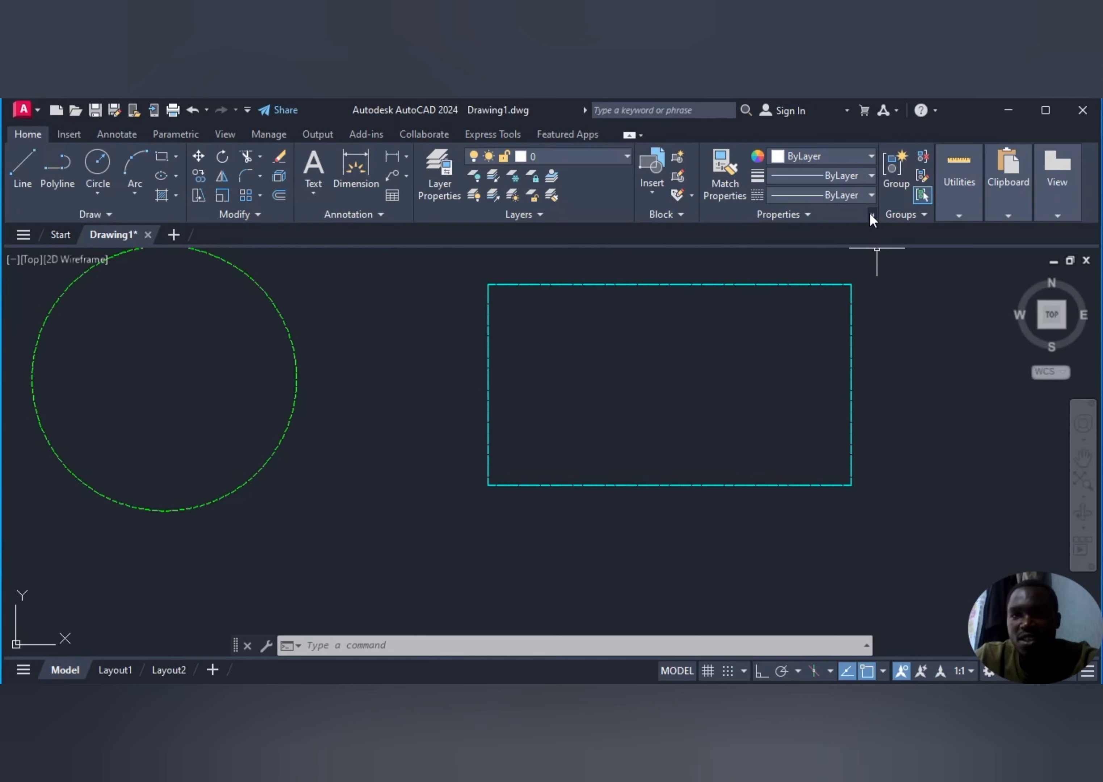
# - Look over the additional object property options, and review the loaded linetypes in the Linetype Manager with the rectangle selected
pyautogui.click(808, 215)
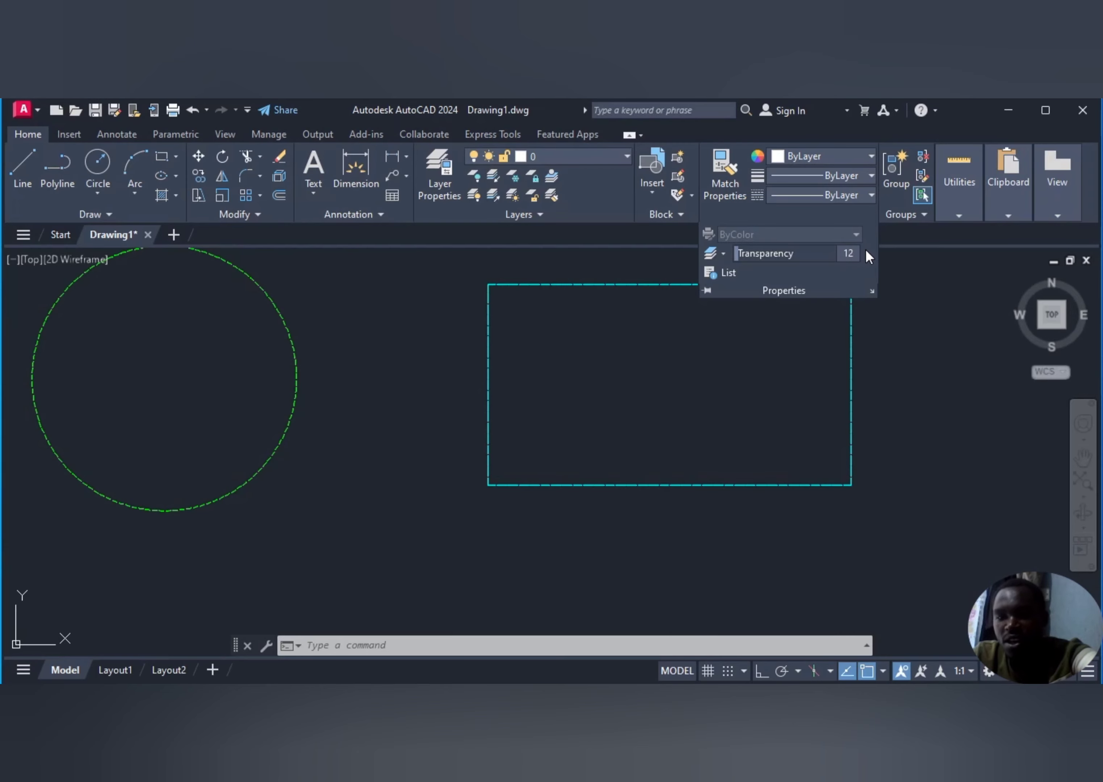
pyautogui.click(920, 375)
pyautogui.click(758, 310)
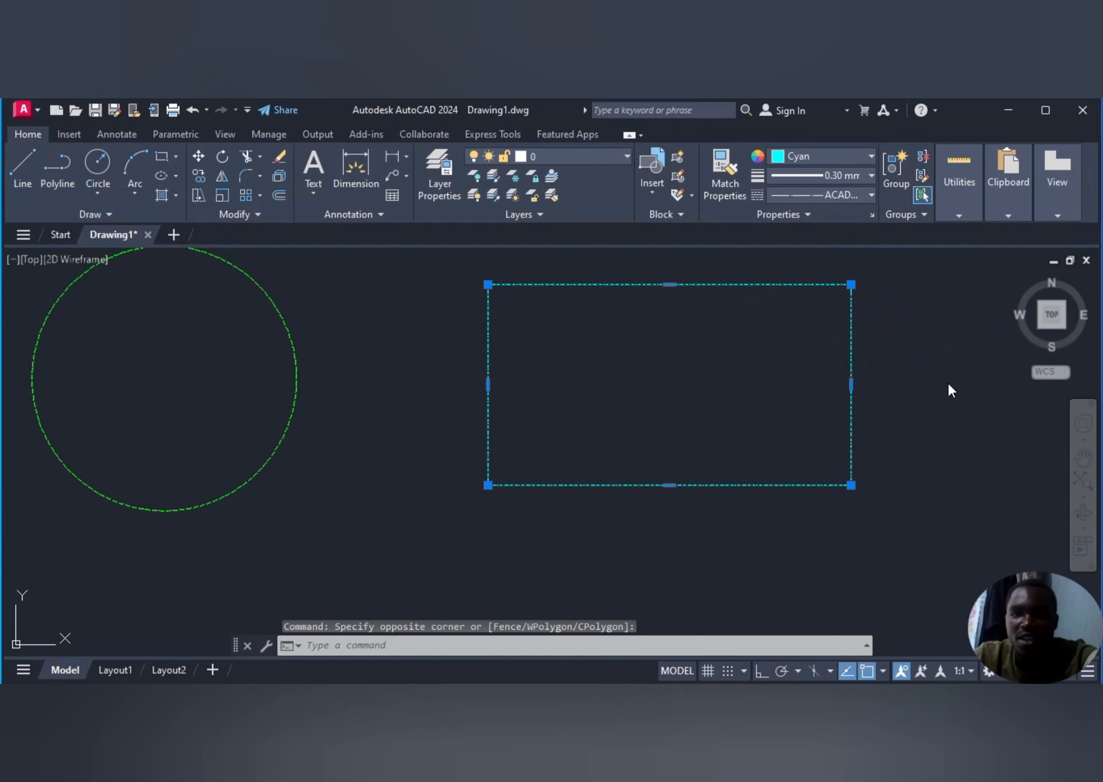
pyautogui.write('lt')
pyautogui.press('Return')
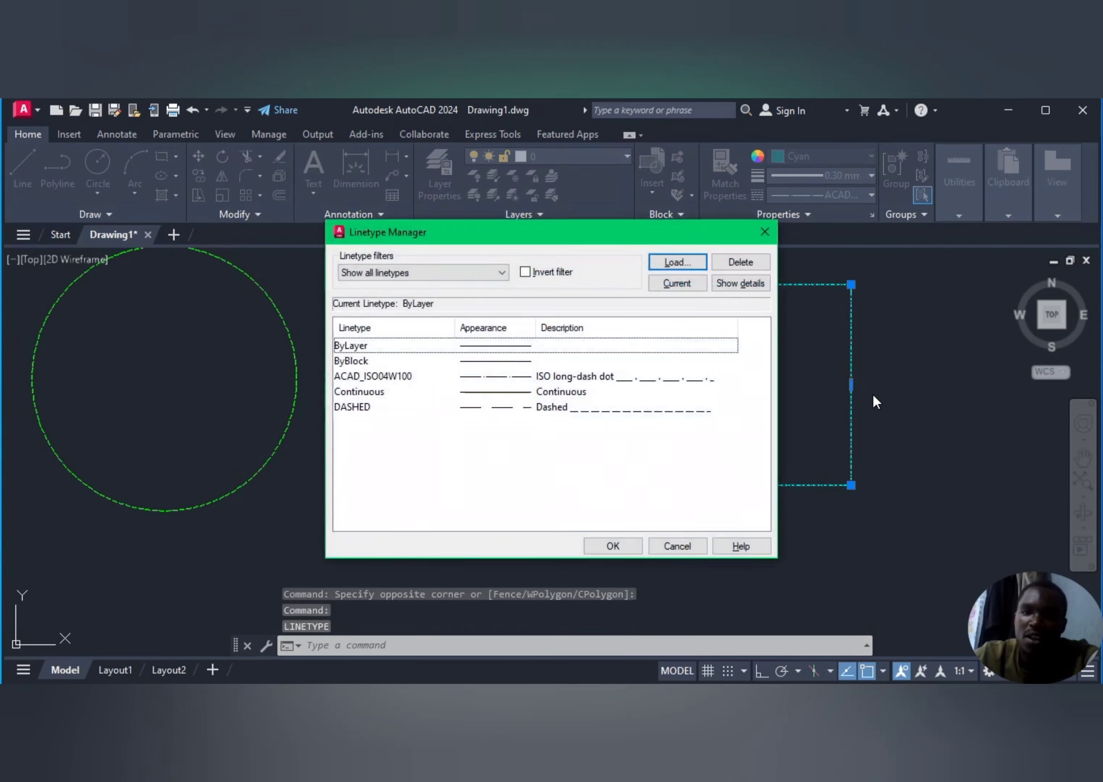
pyautogui.click(613, 546)
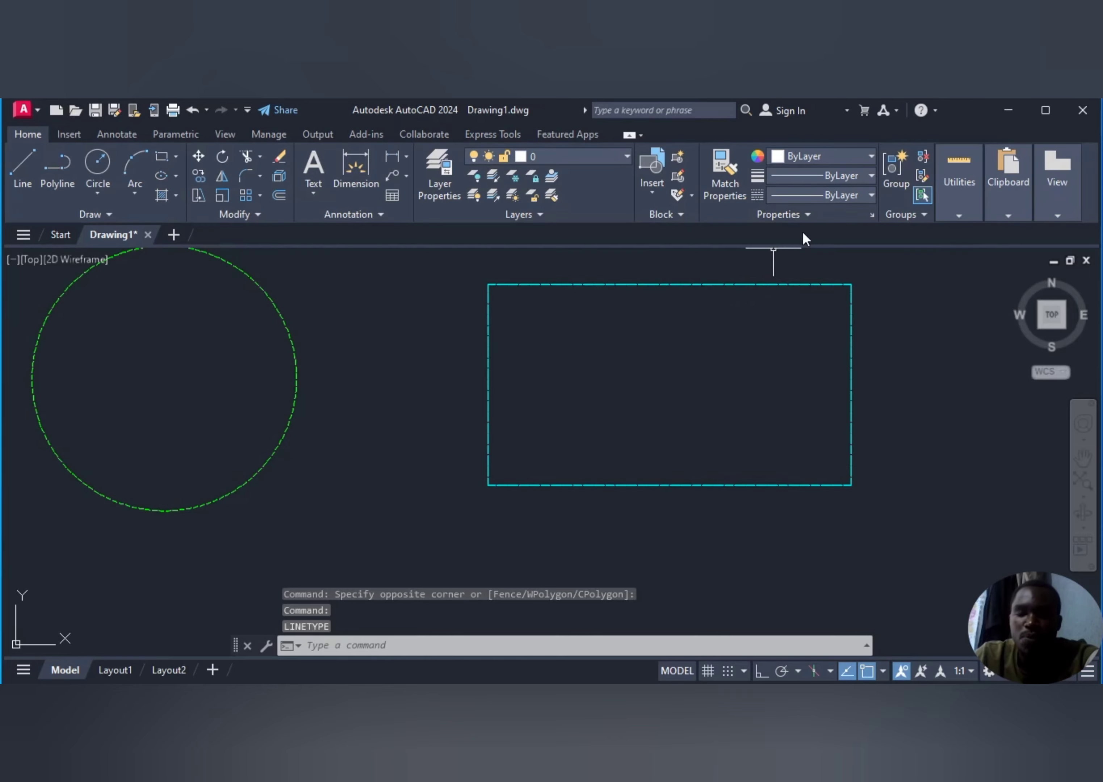
pyautogui.scroll(-4, 647, 481)
pyautogui.scroll(2, 553, 503)
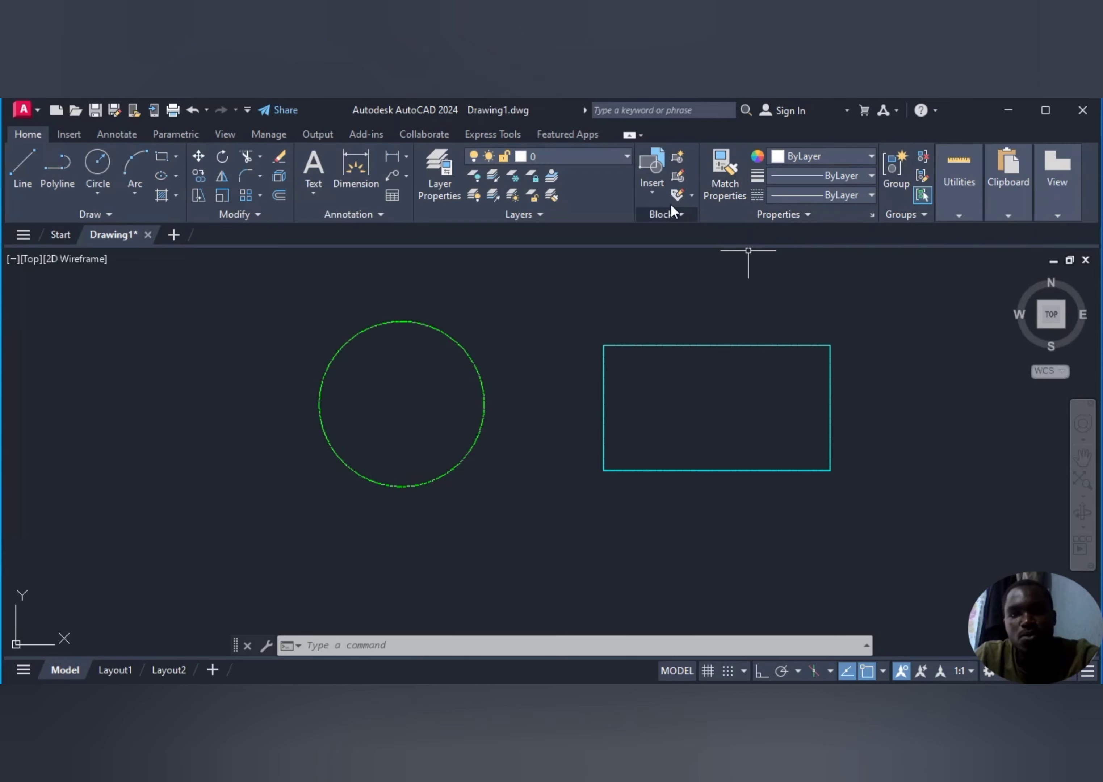
# - Use Match Properties to copy the cyan rectangle's properties onto the green circle
pyautogui.click(731, 189)
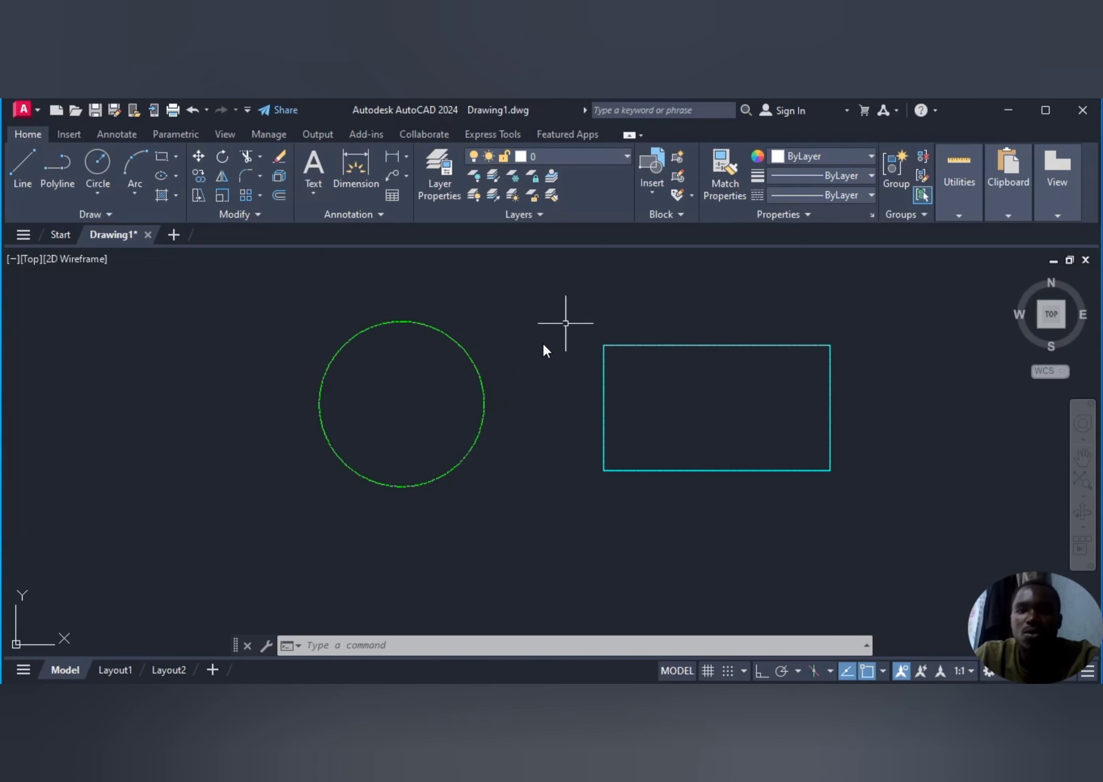
pyautogui.click(720, 176)
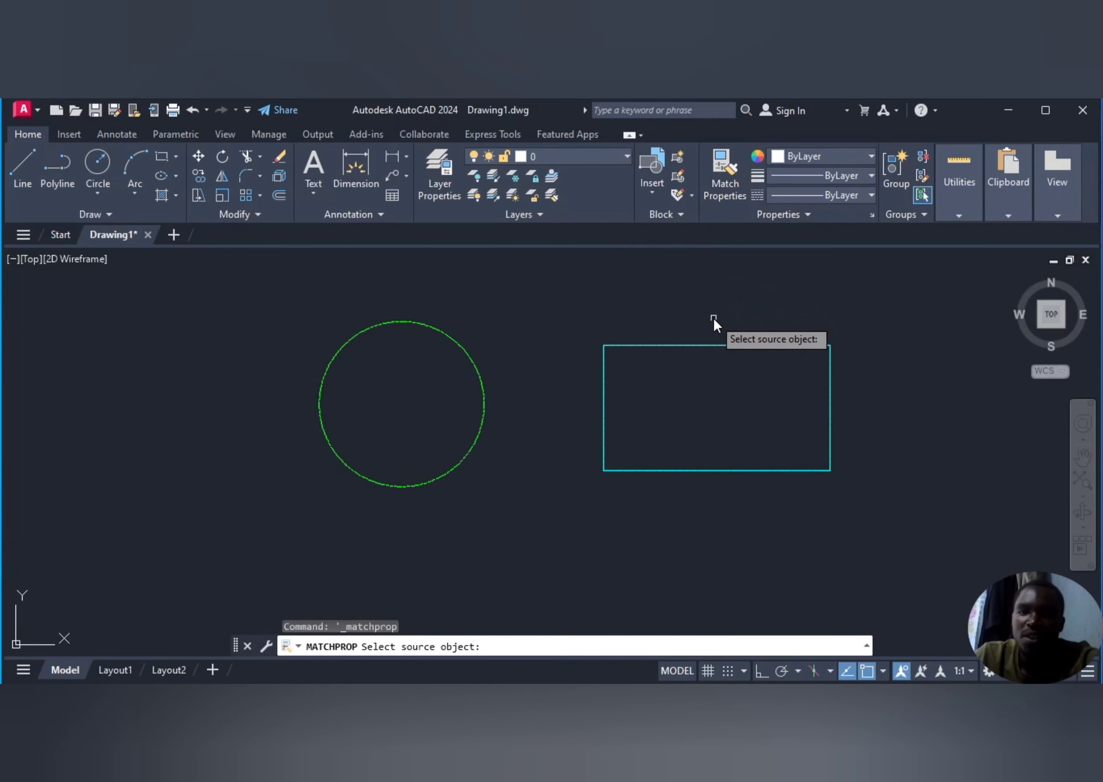
pyautogui.click(604, 387)
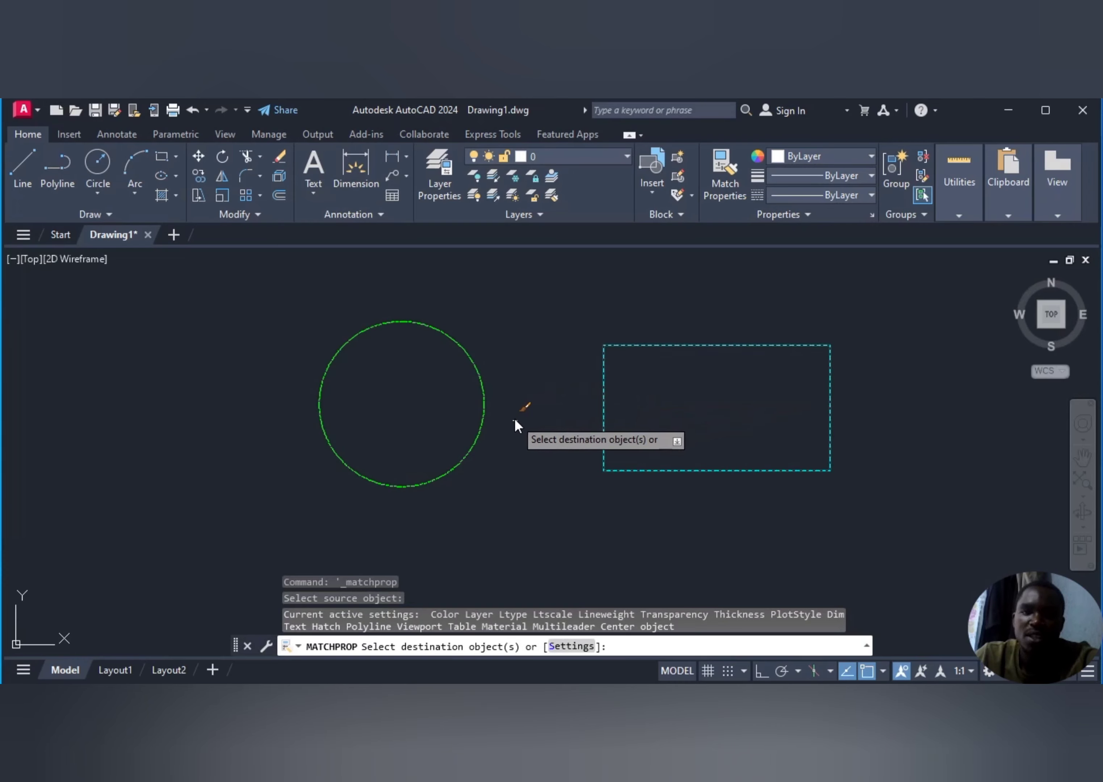
pyautogui.click(484, 418)
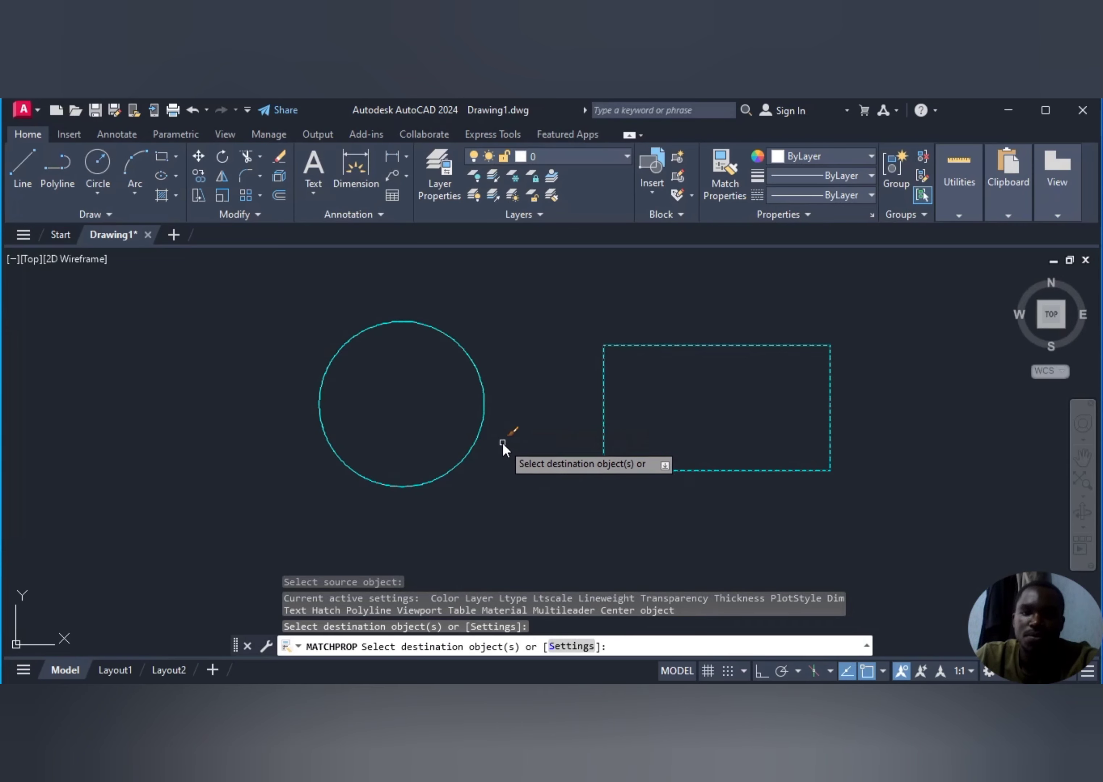
pyautogui.click(484, 420)
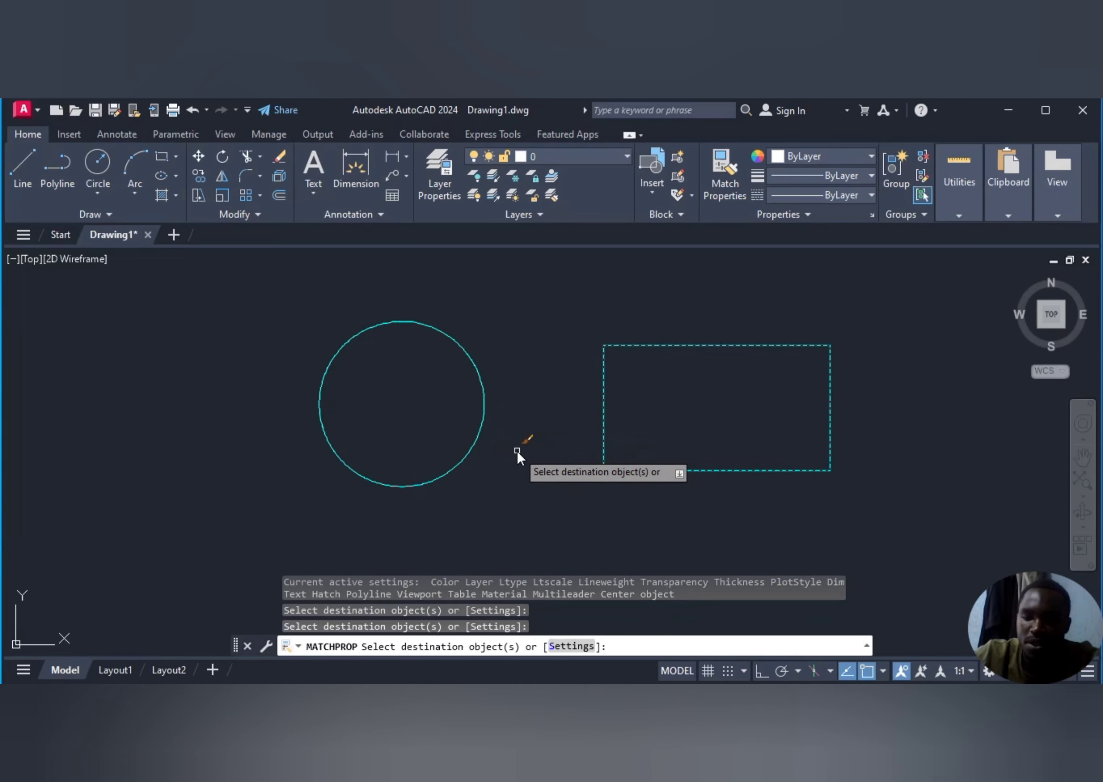
pyautogui.press('Return')
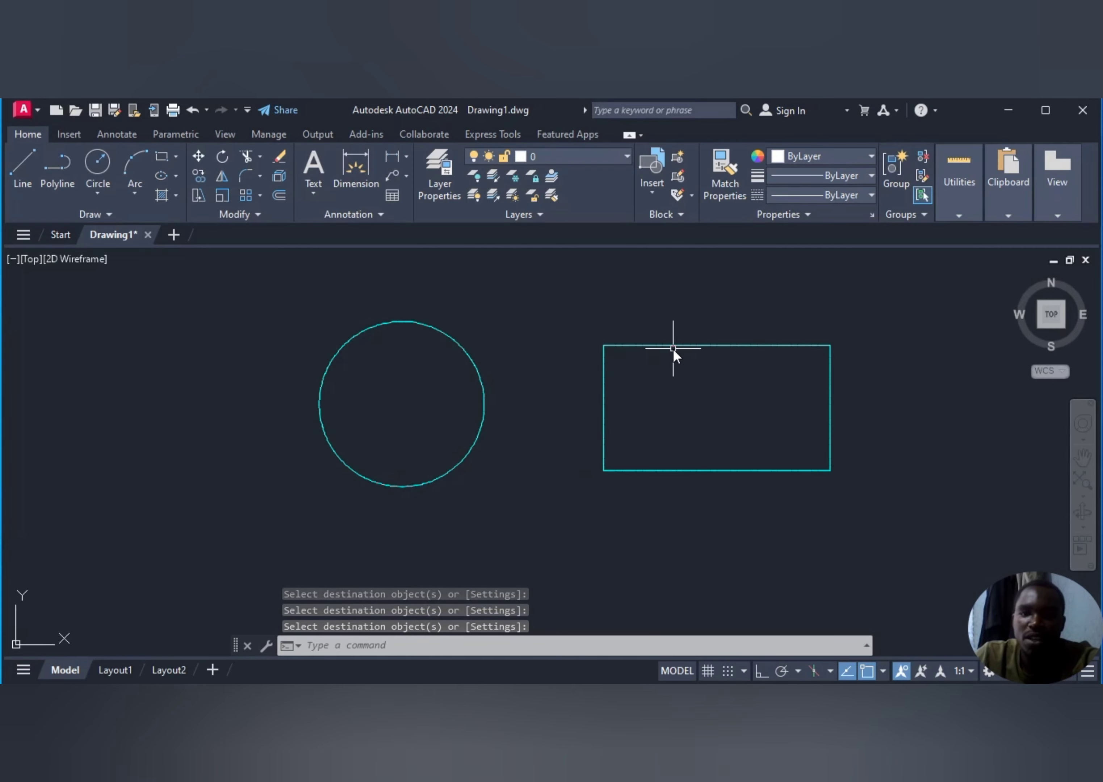
pyautogui.scroll(3, 462, 377)
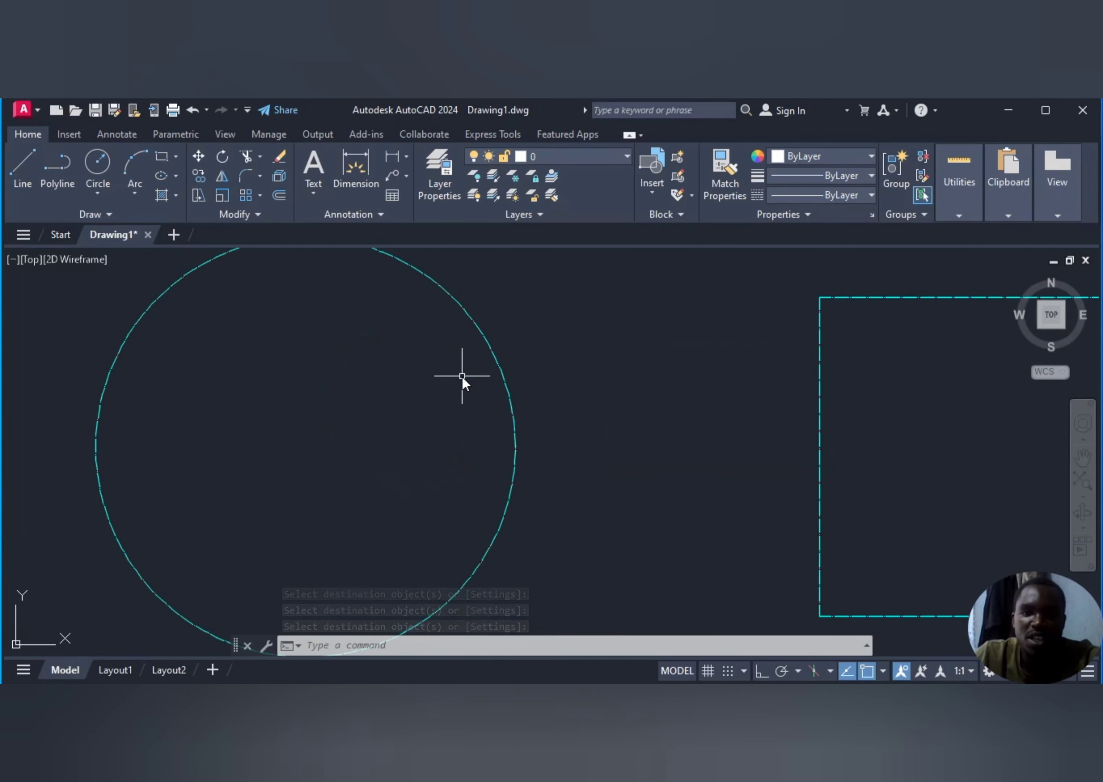
# - Examine the dash pattern on the matched cyan circle up close and compare it with the rectangle
pyautogui.scroll(5, 517, 344)
pyautogui.scroll(4, 517, 344)
pyautogui.scroll(-4, 503, 351)
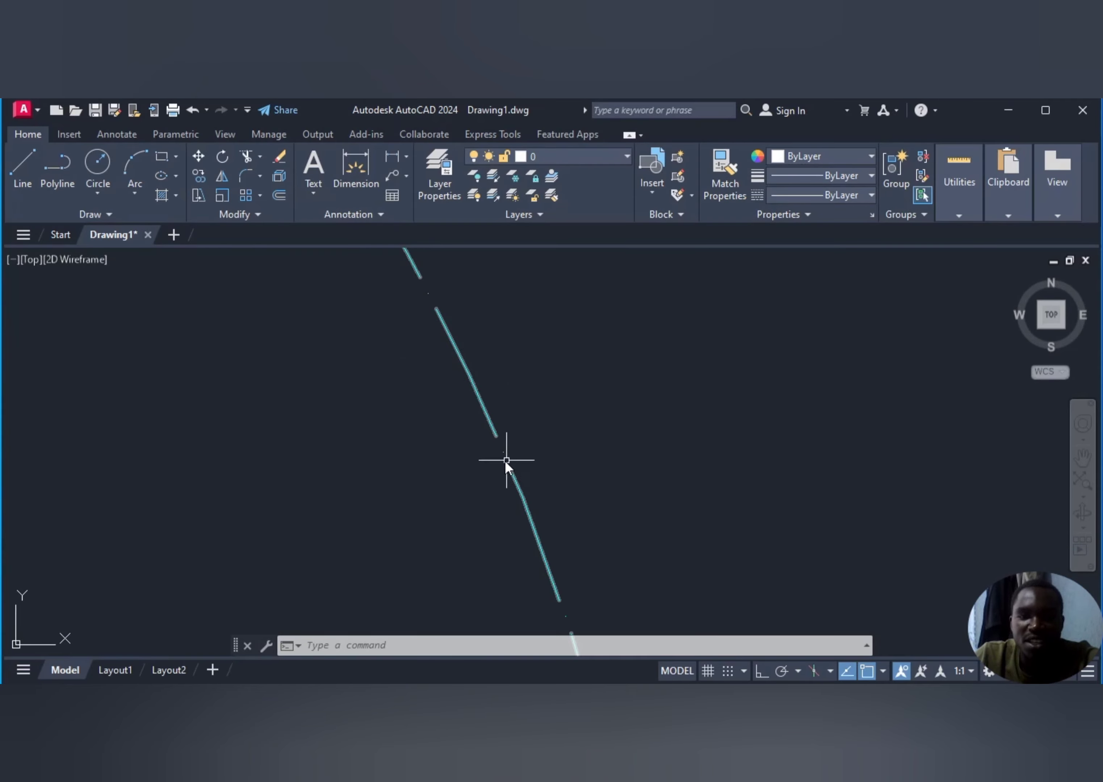
pyautogui.scroll(-8, 508, 459)
pyautogui.scroll(-2, 506, 440)
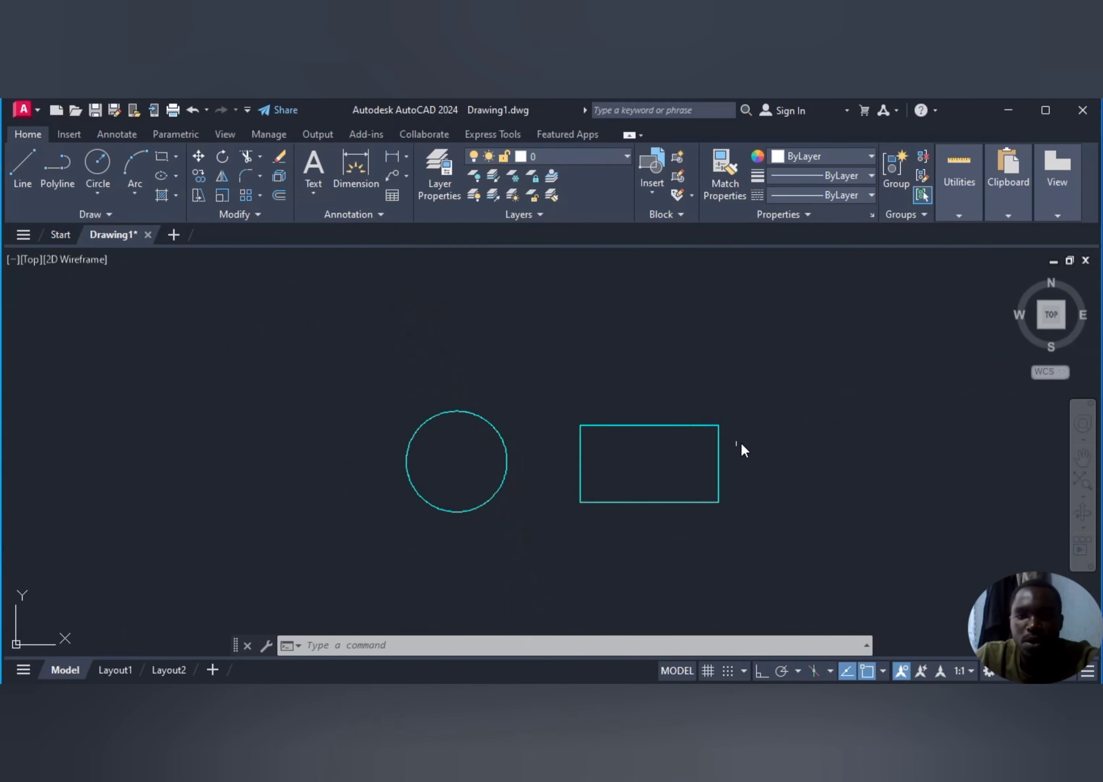
pyautogui.scroll(6, 682, 438)
pyautogui.scroll(-8, 682, 435)
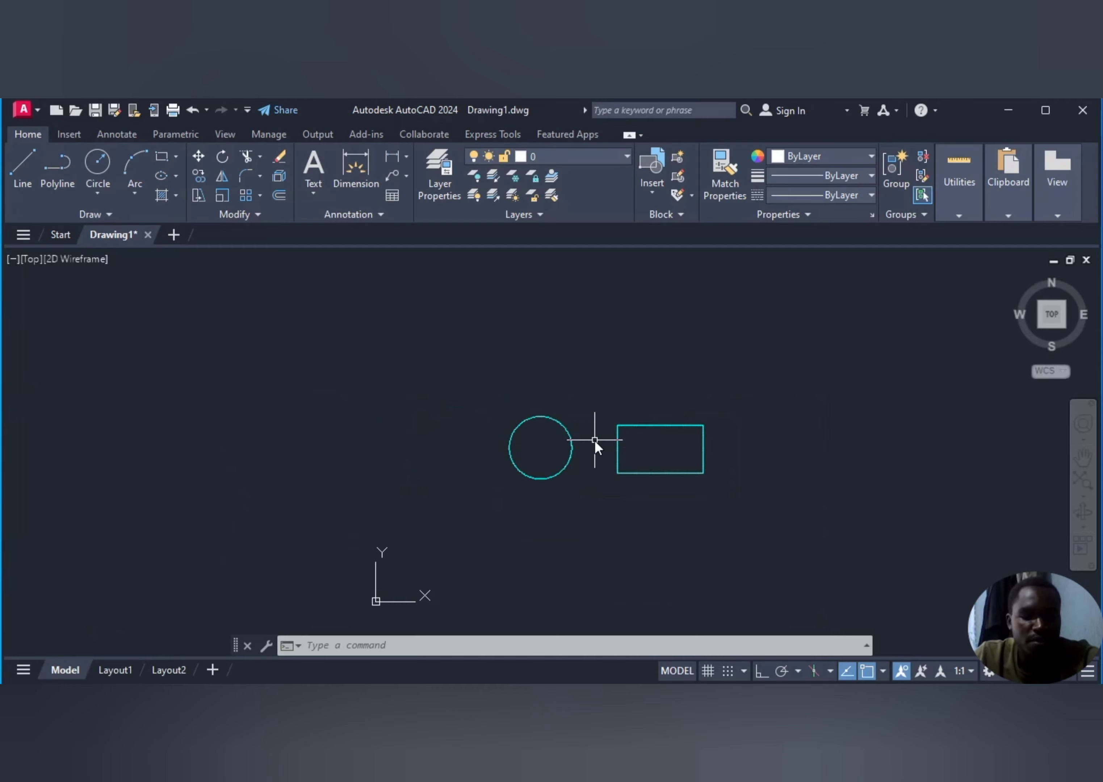
# - Undo the last property match on the circle
pyautogui.hotkey('ctrl', 'z')
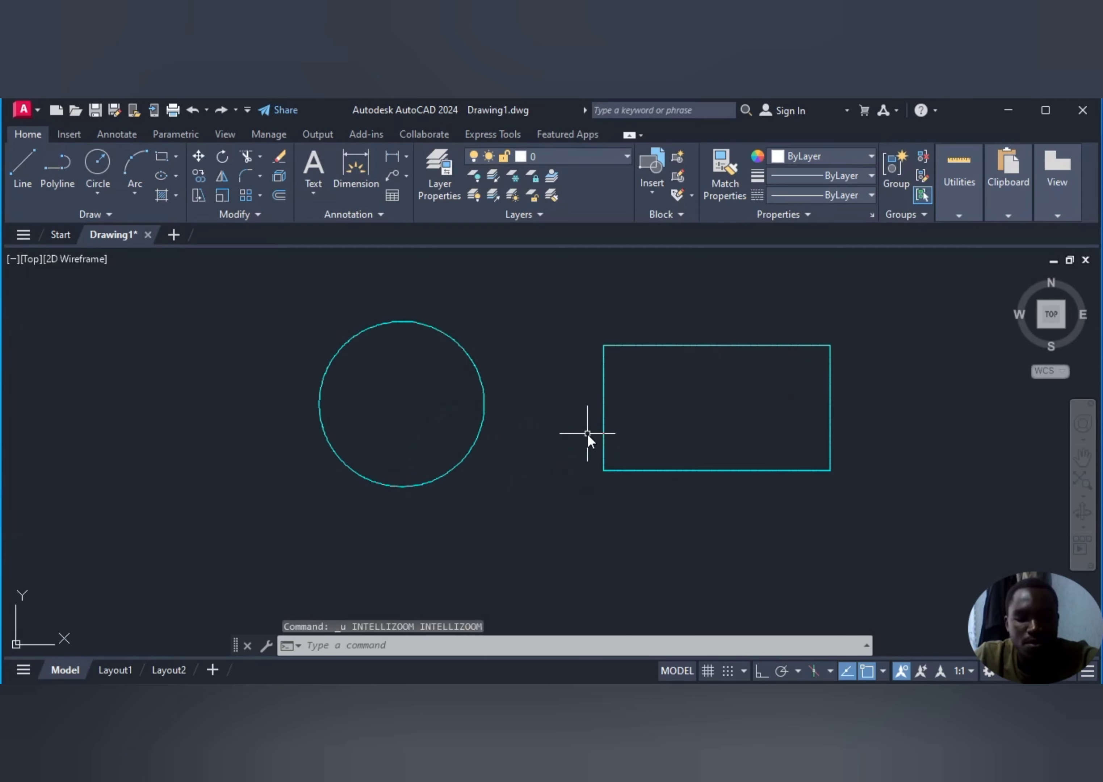
pyautogui.hotkey('ctrl', 'z')
pyautogui.hotkey('ctrl', 'y')
pyautogui.hotkey('ctrl', 'y')
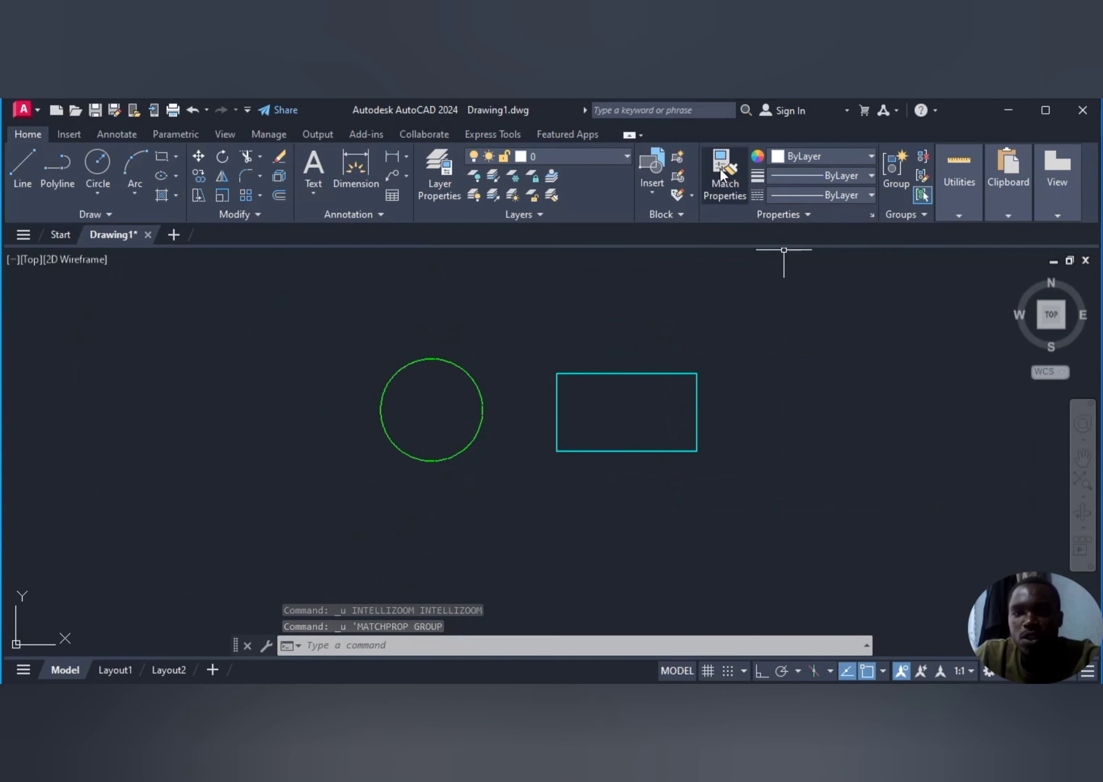
# - Use Match Properties to copy the green circle's properties onto the cyan rectangle
pyautogui.click(666, 373)
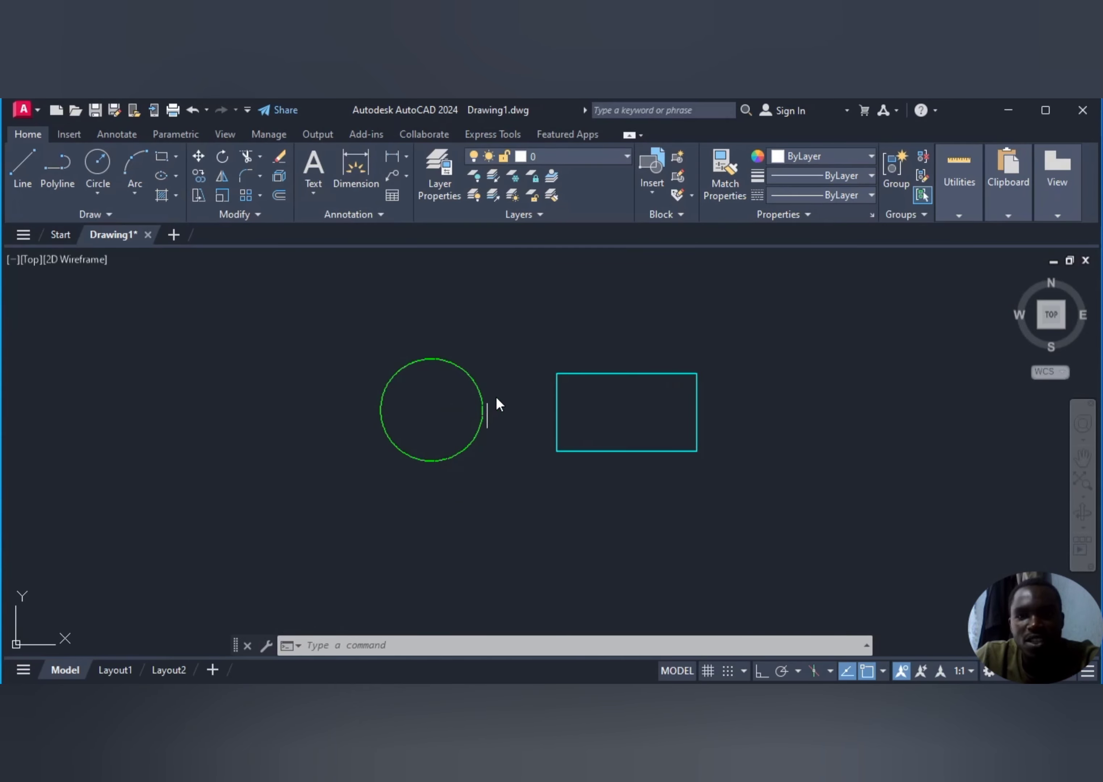
pyautogui.click(727, 173)
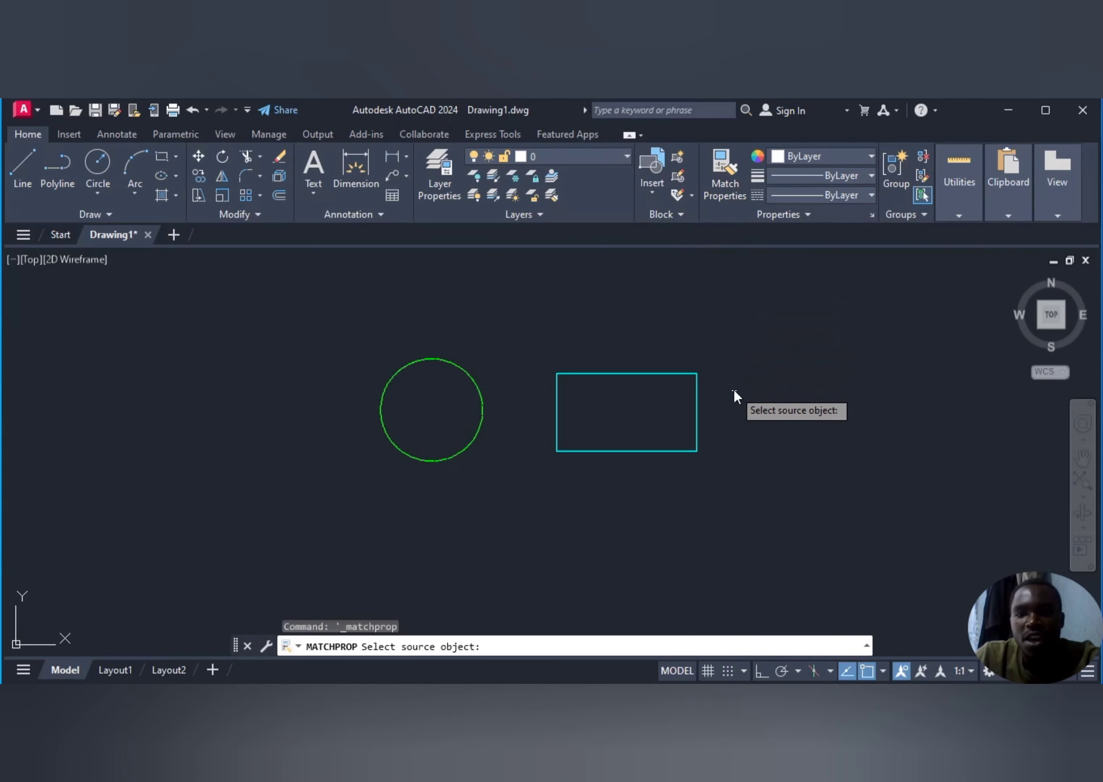
pyautogui.click(484, 409)
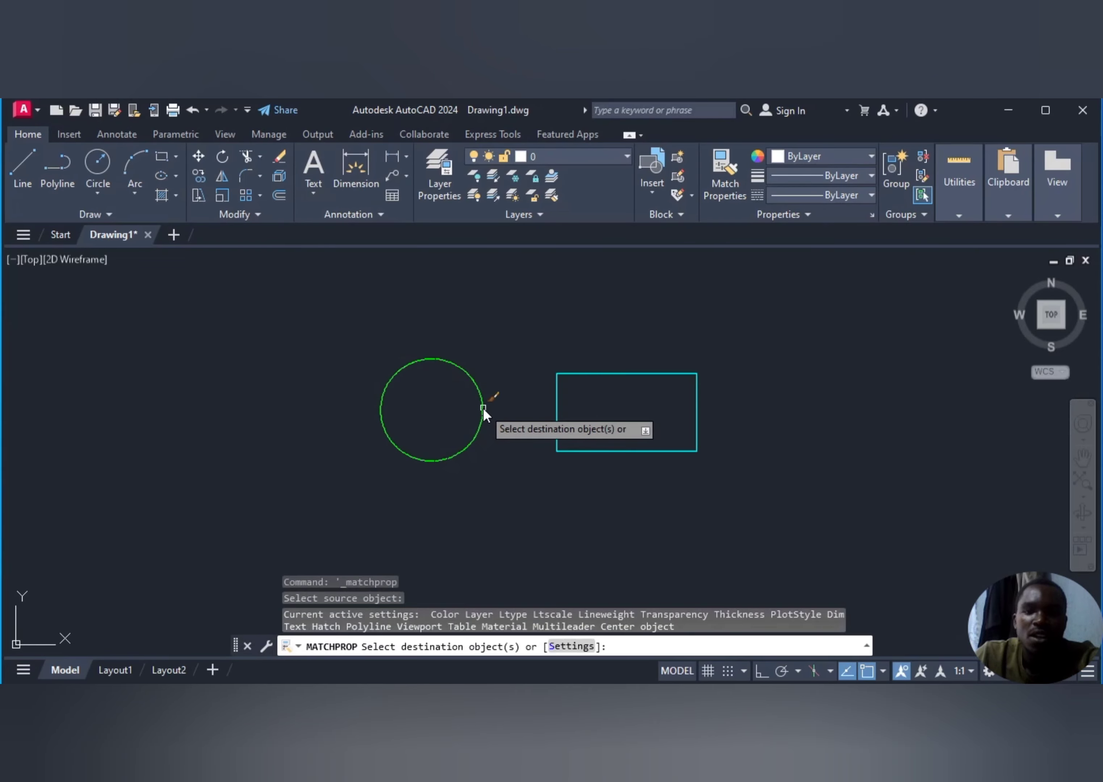
pyautogui.click(557, 418)
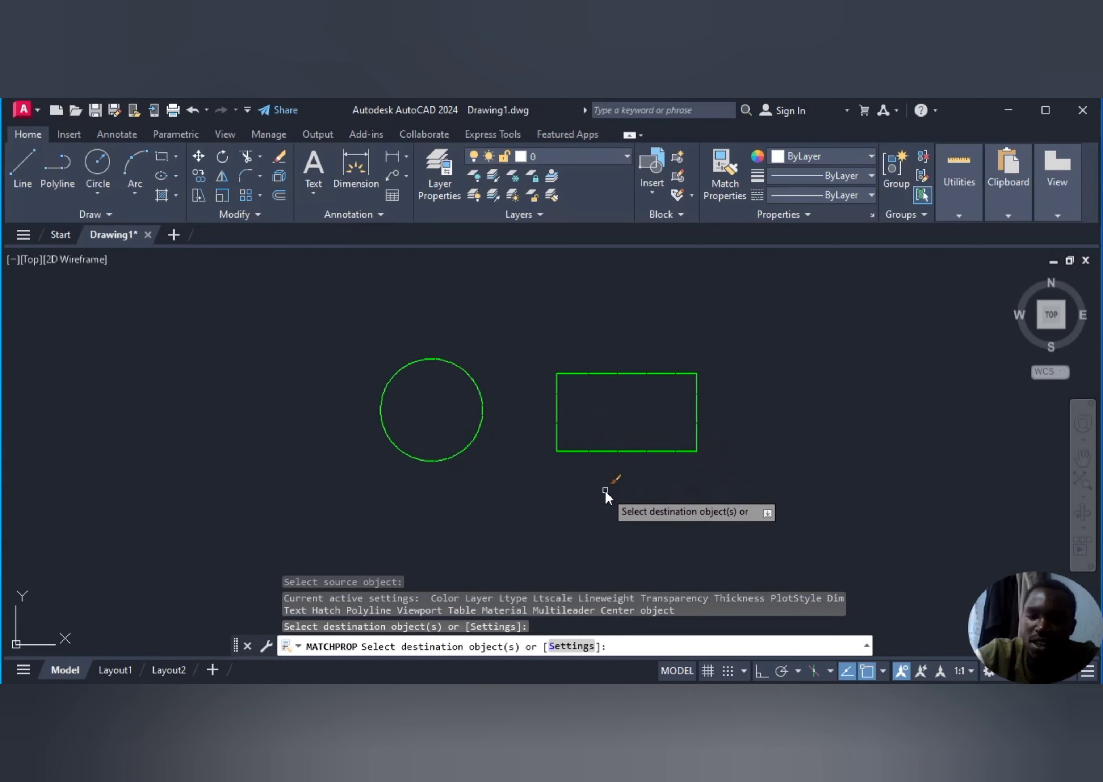
pyautogui.press('Return')
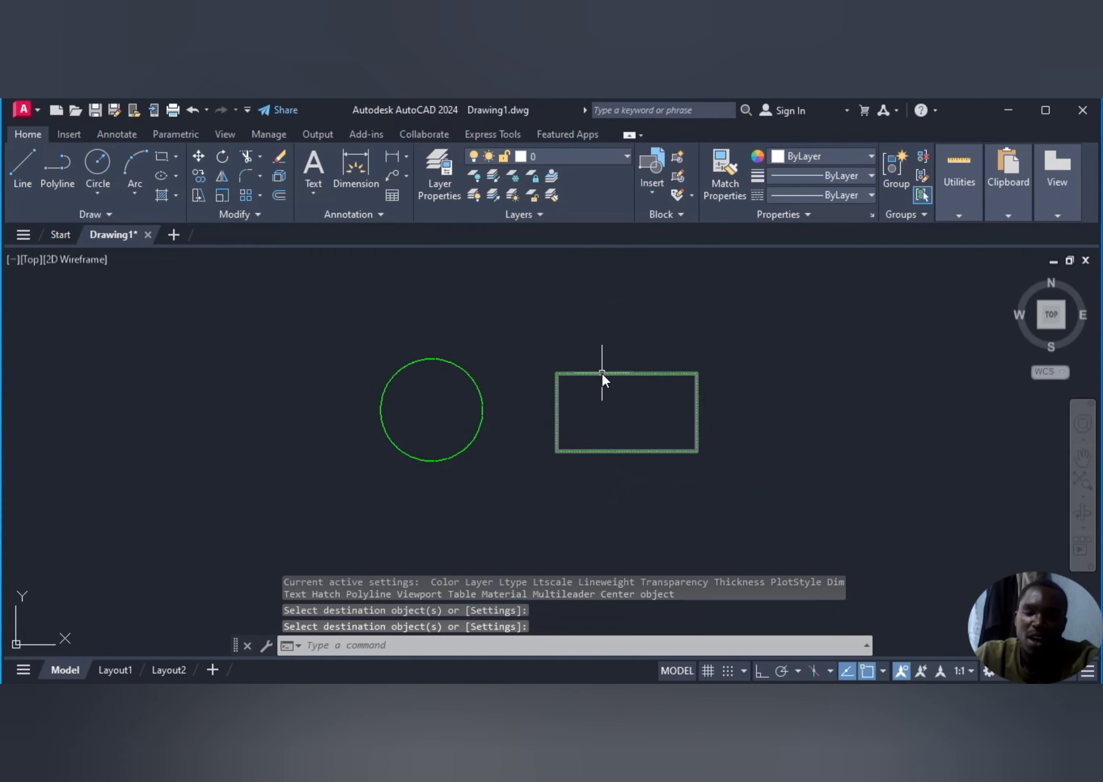
# - Examine the dash pattern along the rectangle's edges up close and compare it with the green circle
pyautogui.scroll(4, 605, 377)
pyautogui.scroll(5, 716, 366)
pyautogui.scroll(-3, 718, 365)
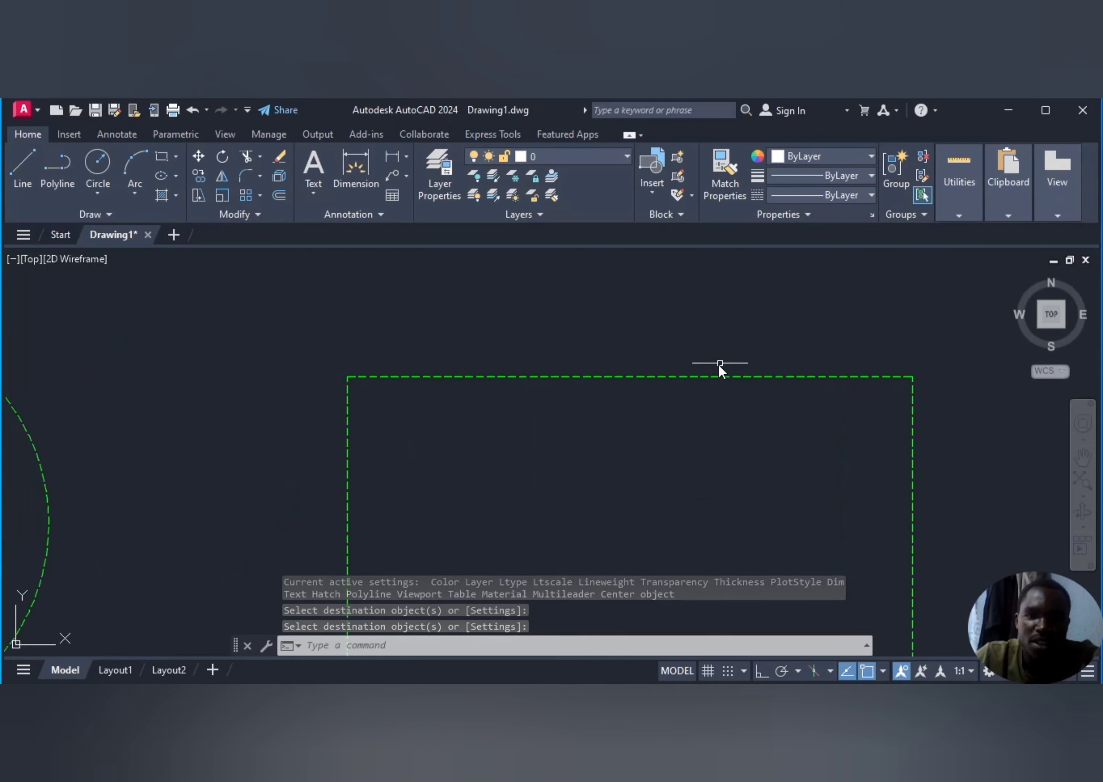
pyautogui.scroll(-4, 13, 483)
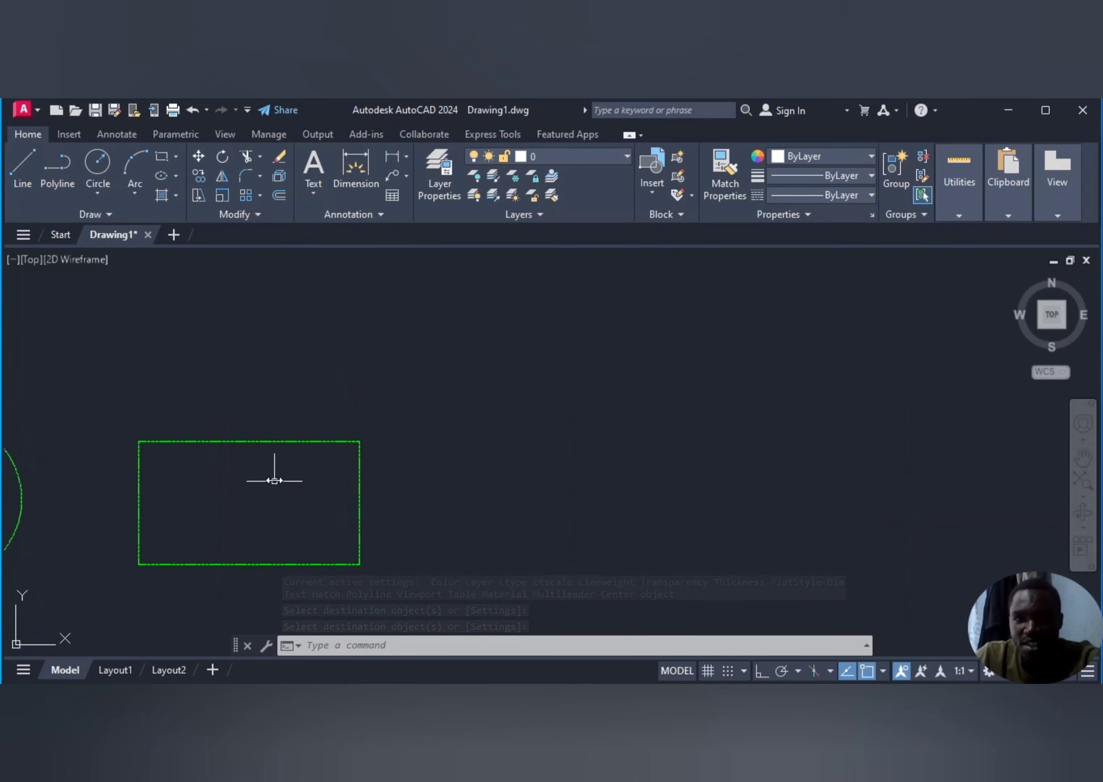
pyautogui.scroll(3, 98, 525)
pyautogui.scroll(3, 212, 496)
pyautogui.scroll(-6, 328, 487)
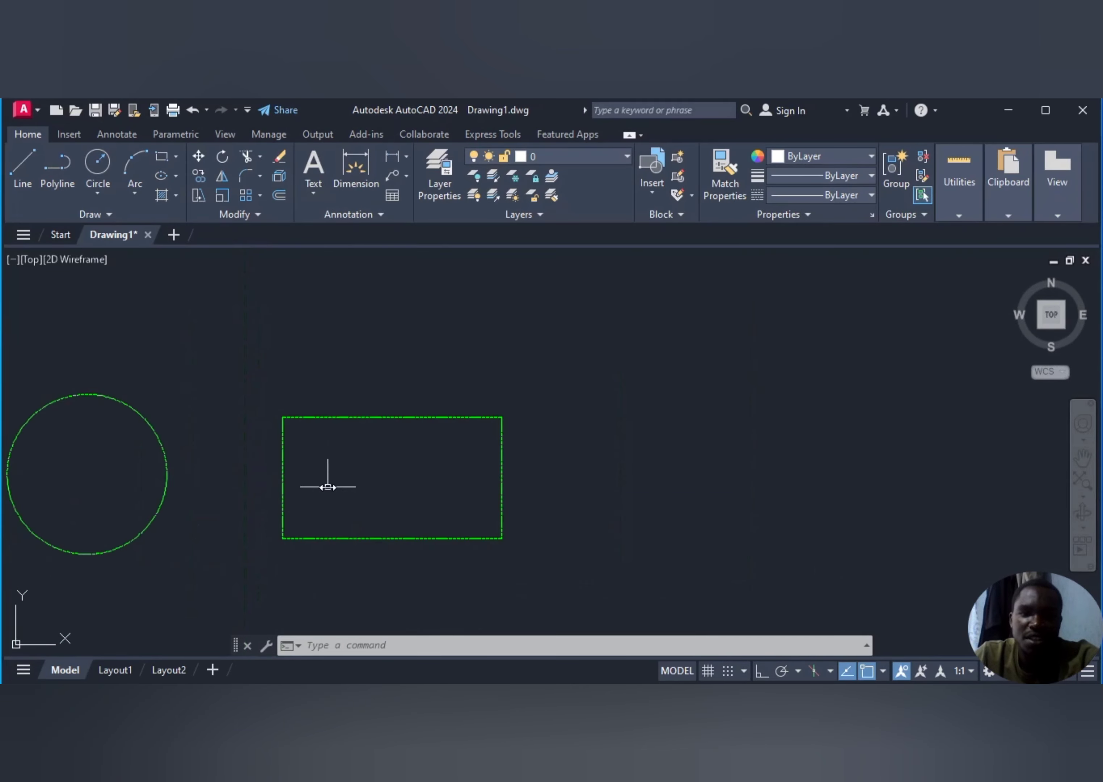
pyautogui.scroll(-4, 328, 487)
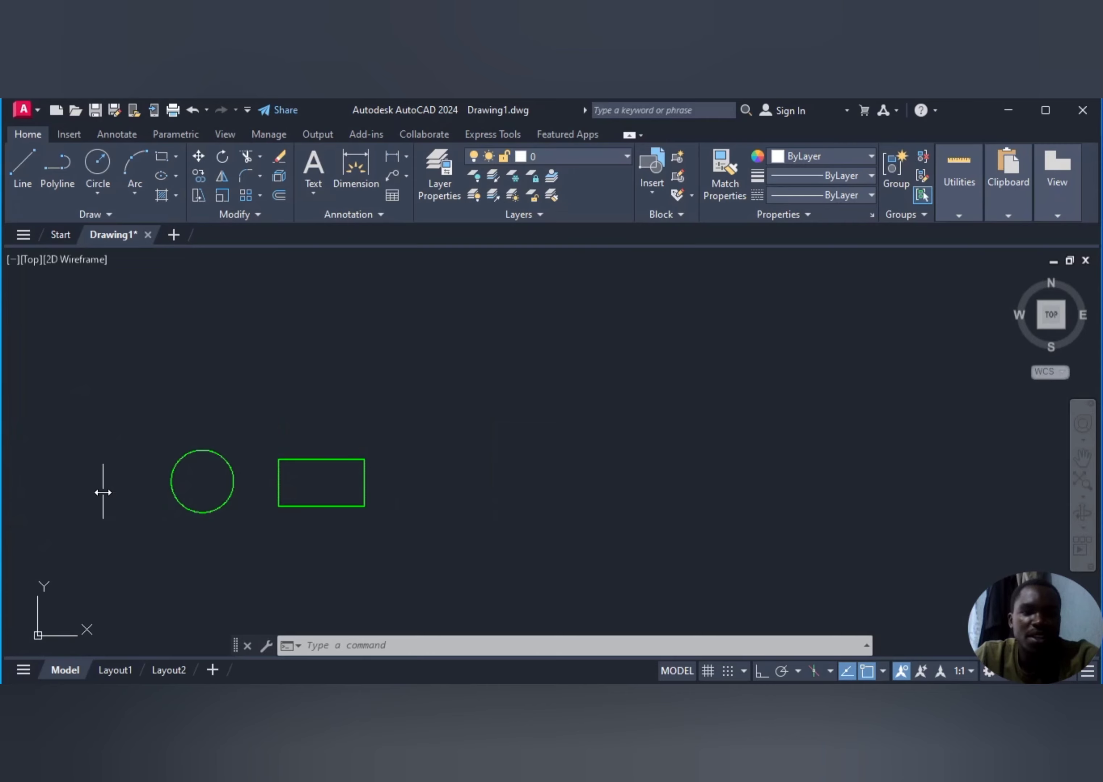
pyautogui.scroll(5, 105, 491)
pyautogui.scroll(-4, 427, 503)
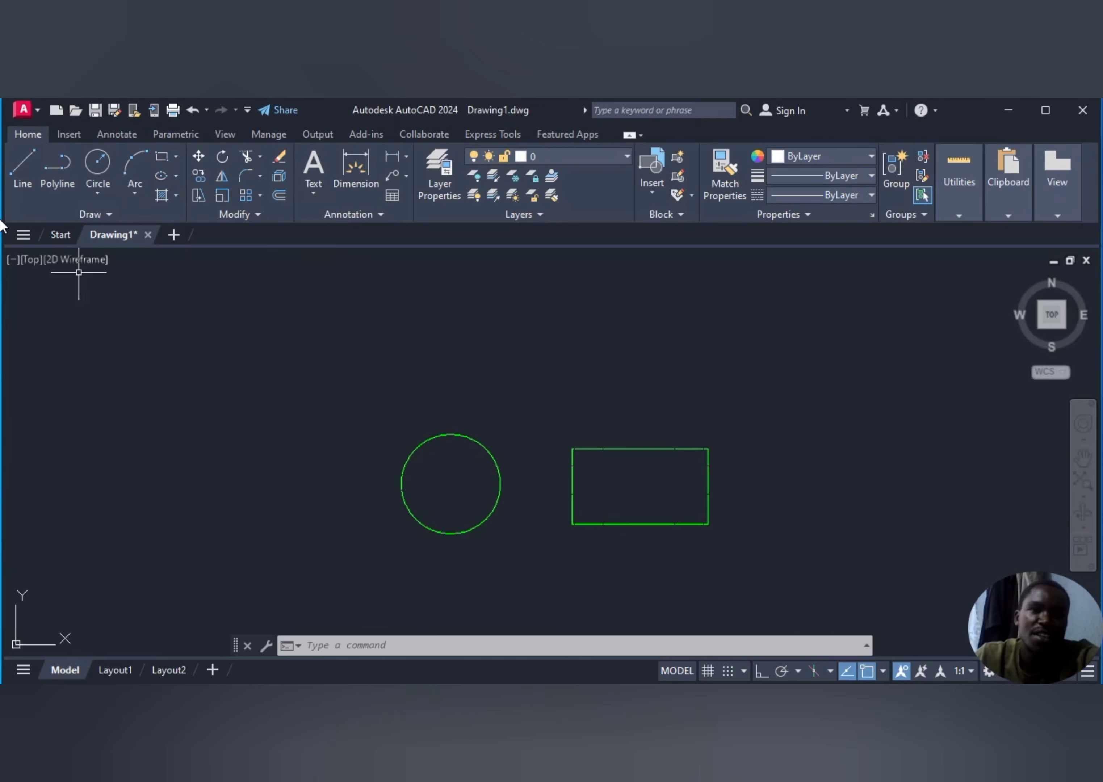
# - Draw a new circle above the green circle and rectangle, larger than the existing circle
pyautogui.click(91, 172)
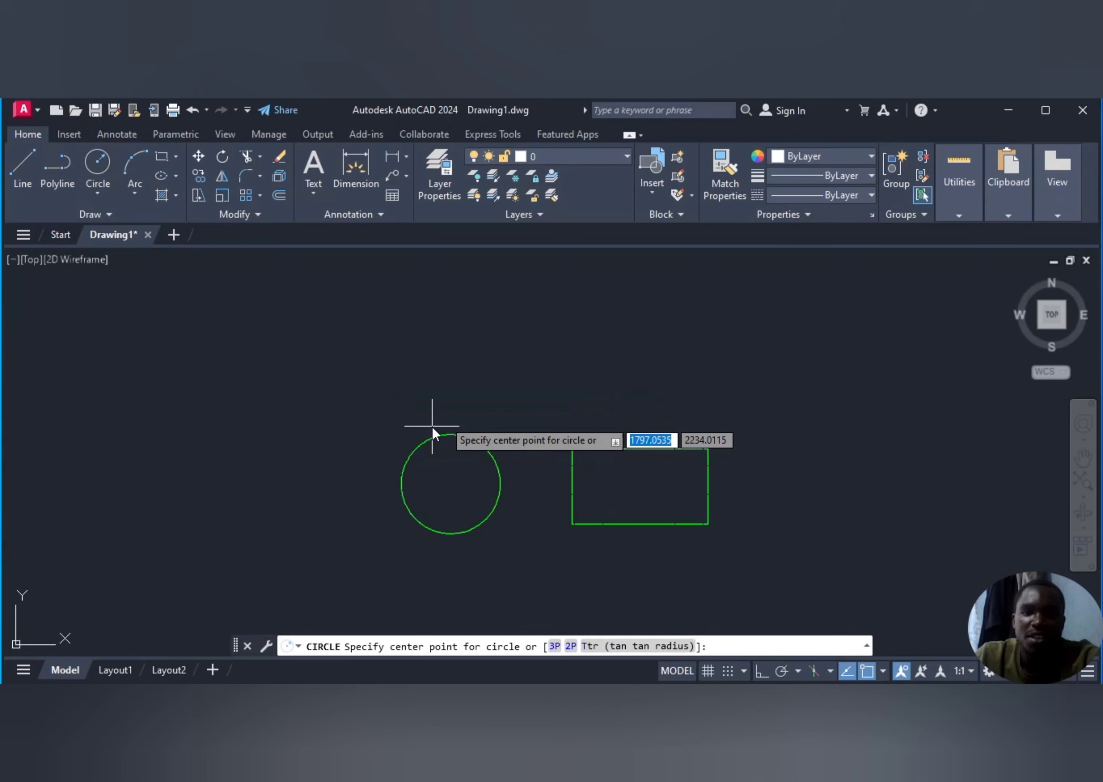
pyautogui.click(538, 319)
pyautogui.click(601, 342)
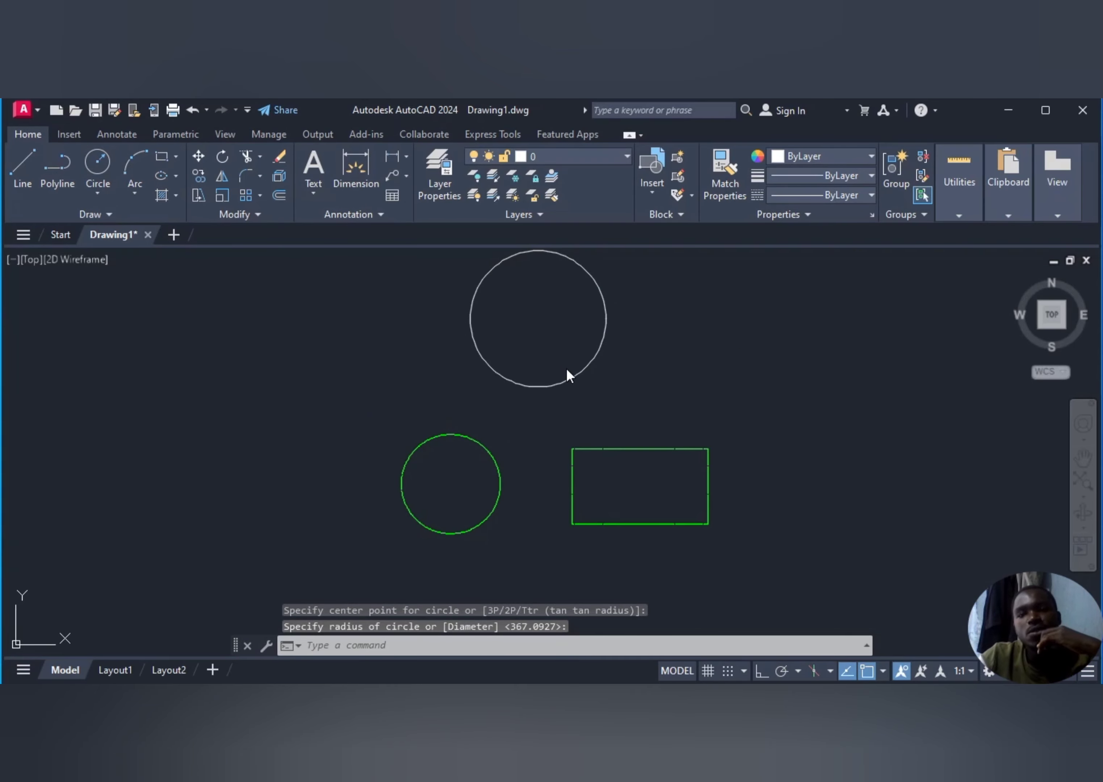
# - Use Match Properties to copy the smaller green circle's properties onto the new upper circle
pyautogui.click(726, 184)
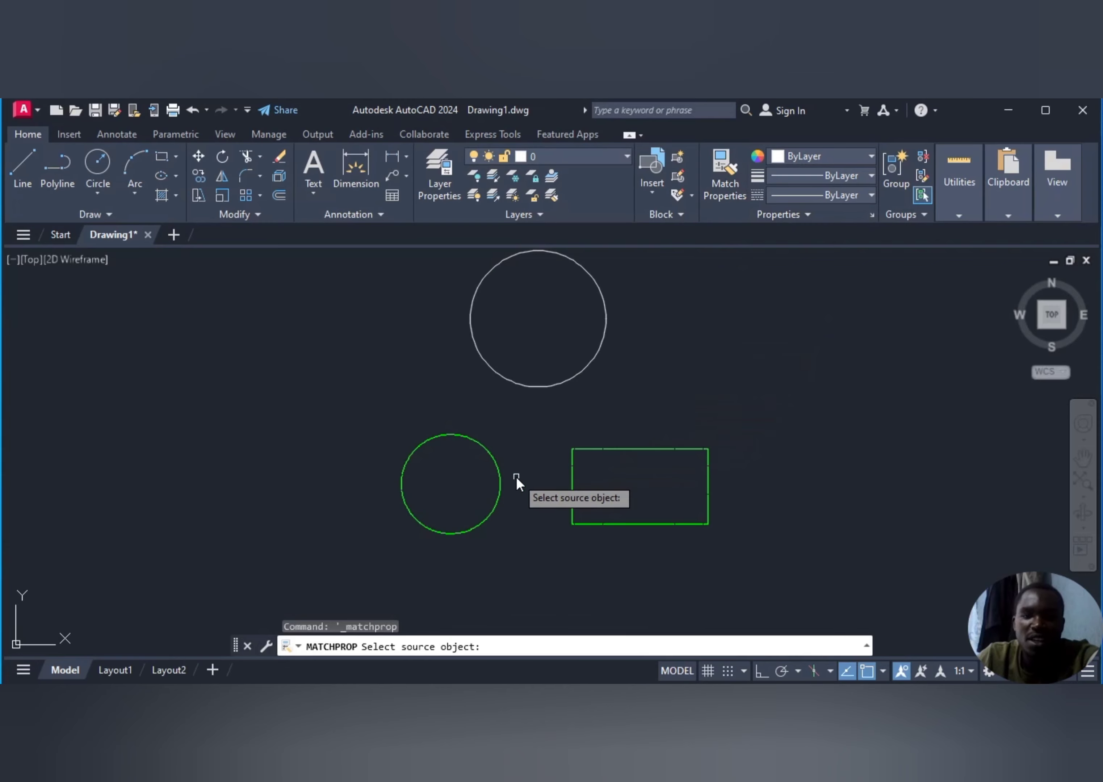
pyautogui.click(499, 496)
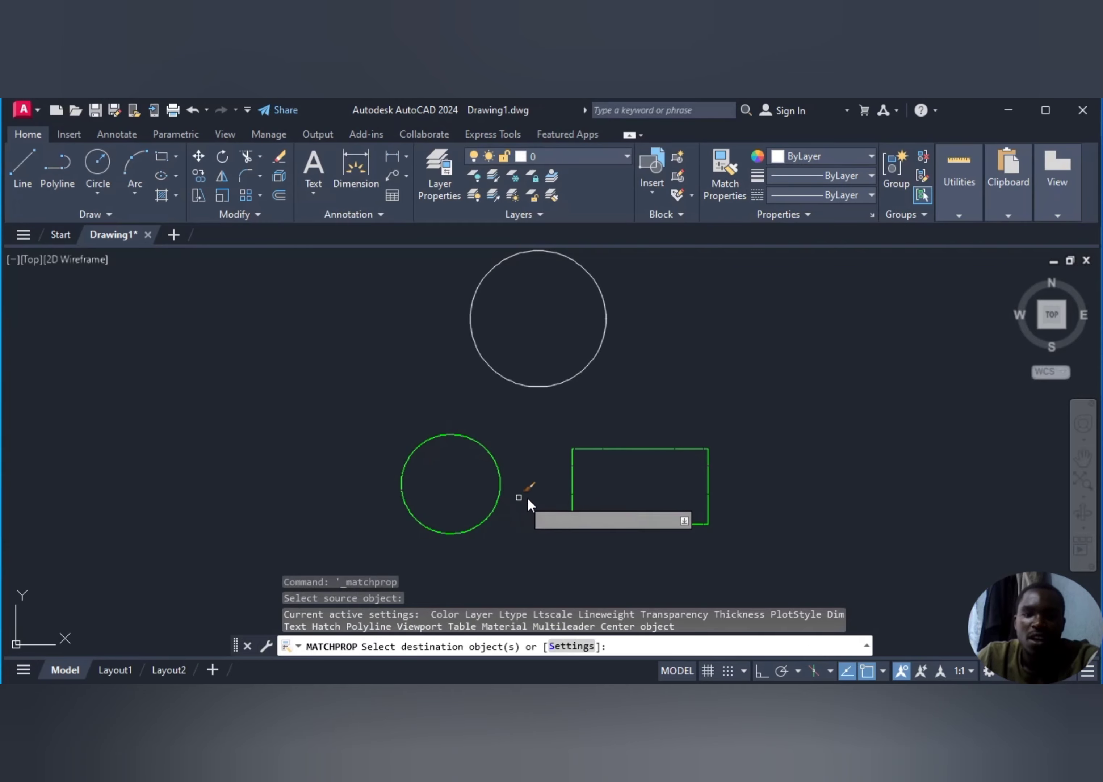
pyautogui.click(544, 387)
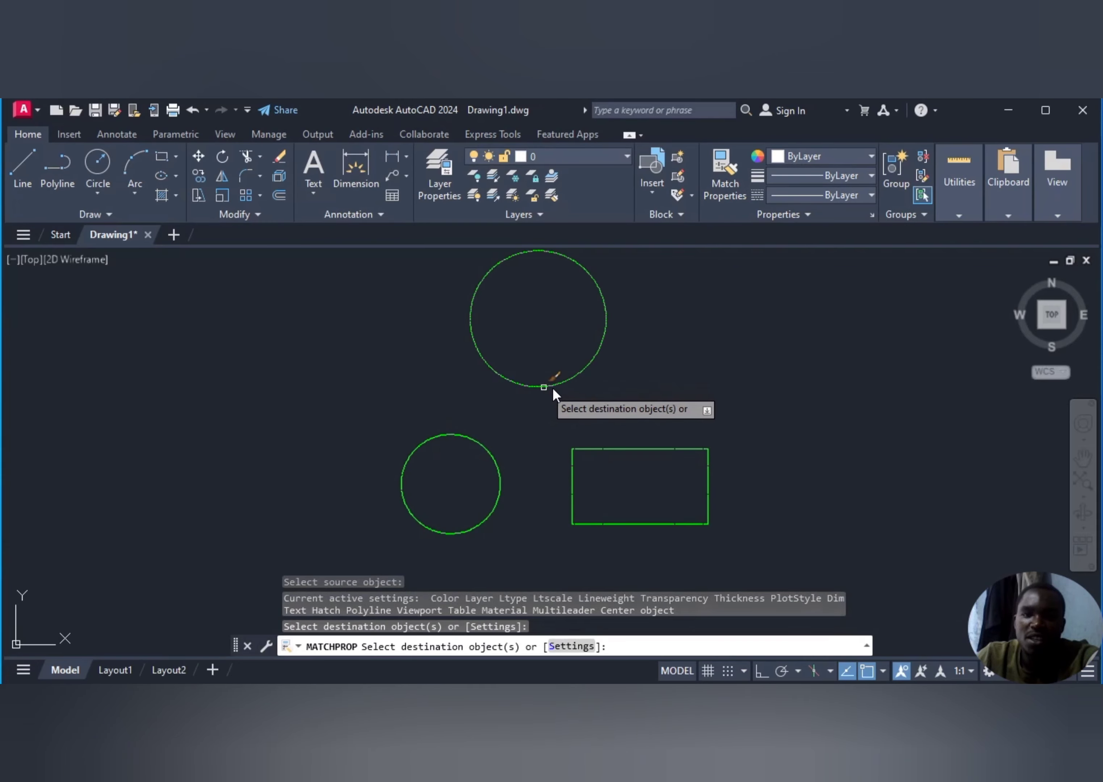
pyautogui.press('Return')
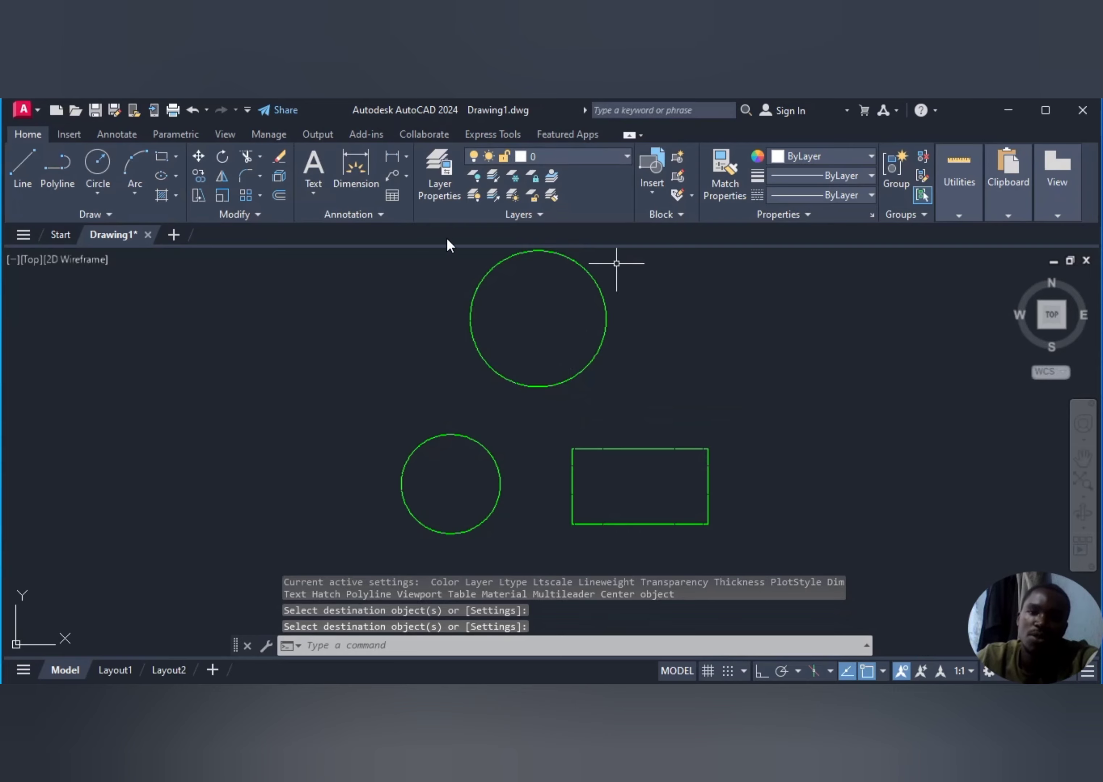
pyautogui.scroll(5, 528, 278)
pyautogui.scroll(-8, 529, 279)
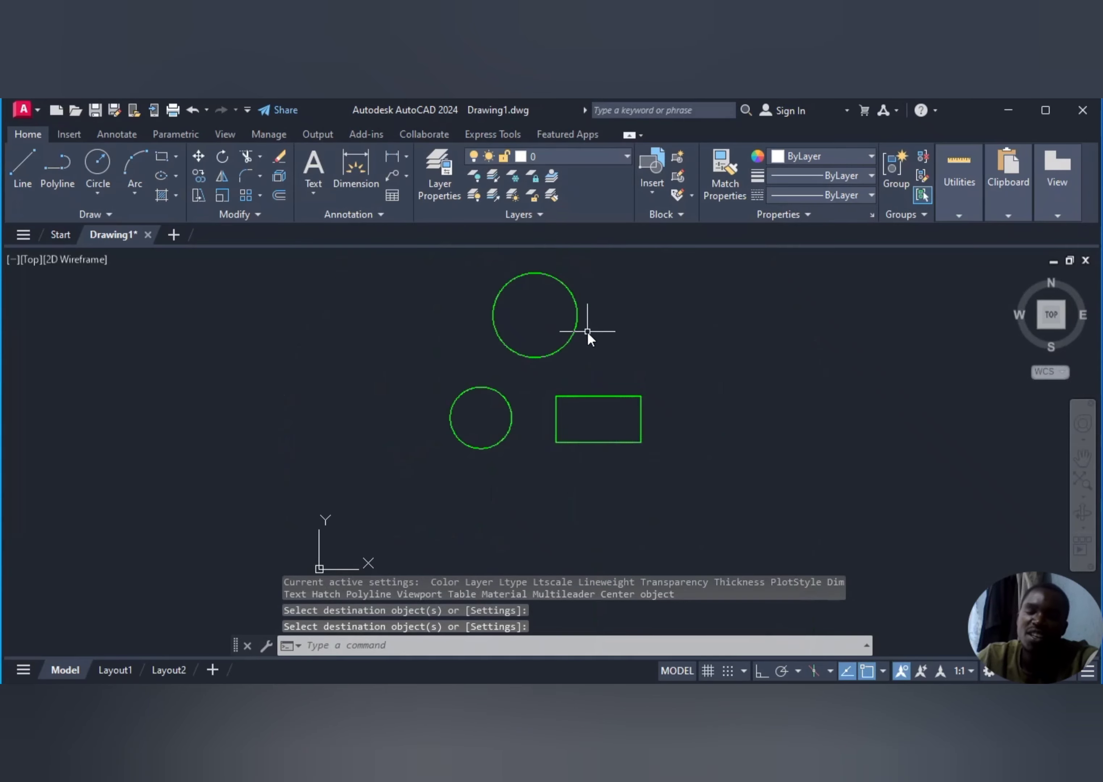
pyautogui.scroll(2, 584, 259)
pyautogui.scroll(-2, 586, 261)
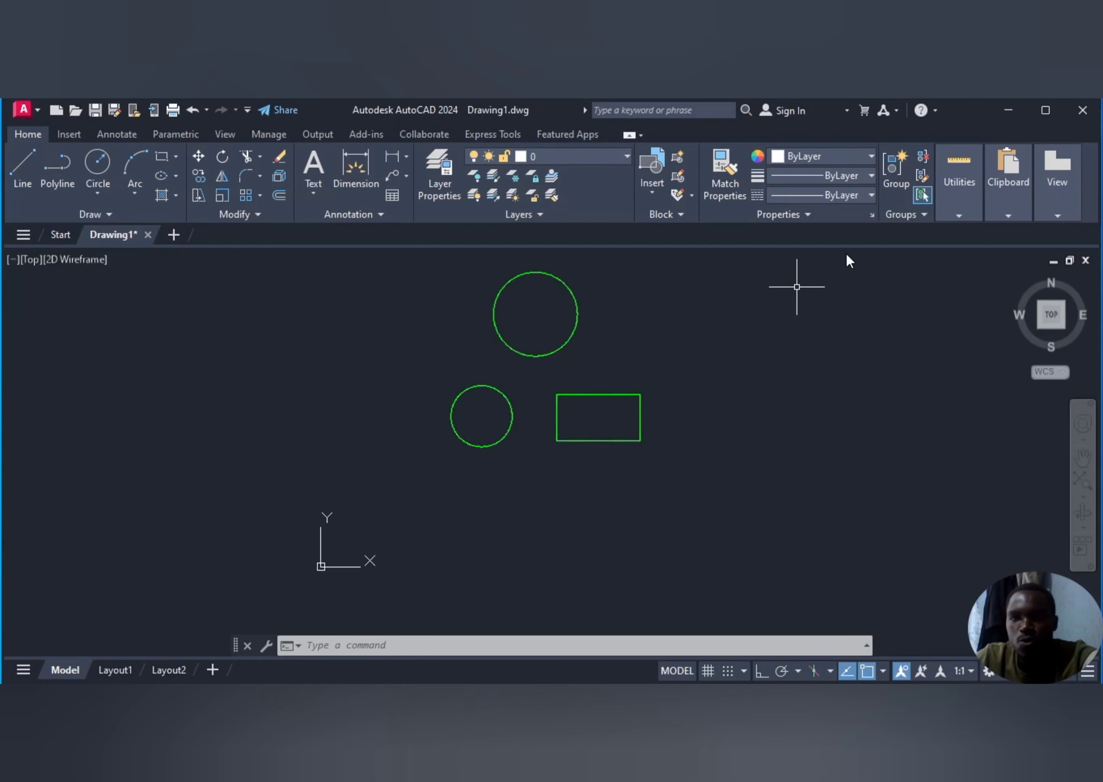
# - Group the two circles and the rectangle into one unnamed group
pyautogui.click(924, 214)
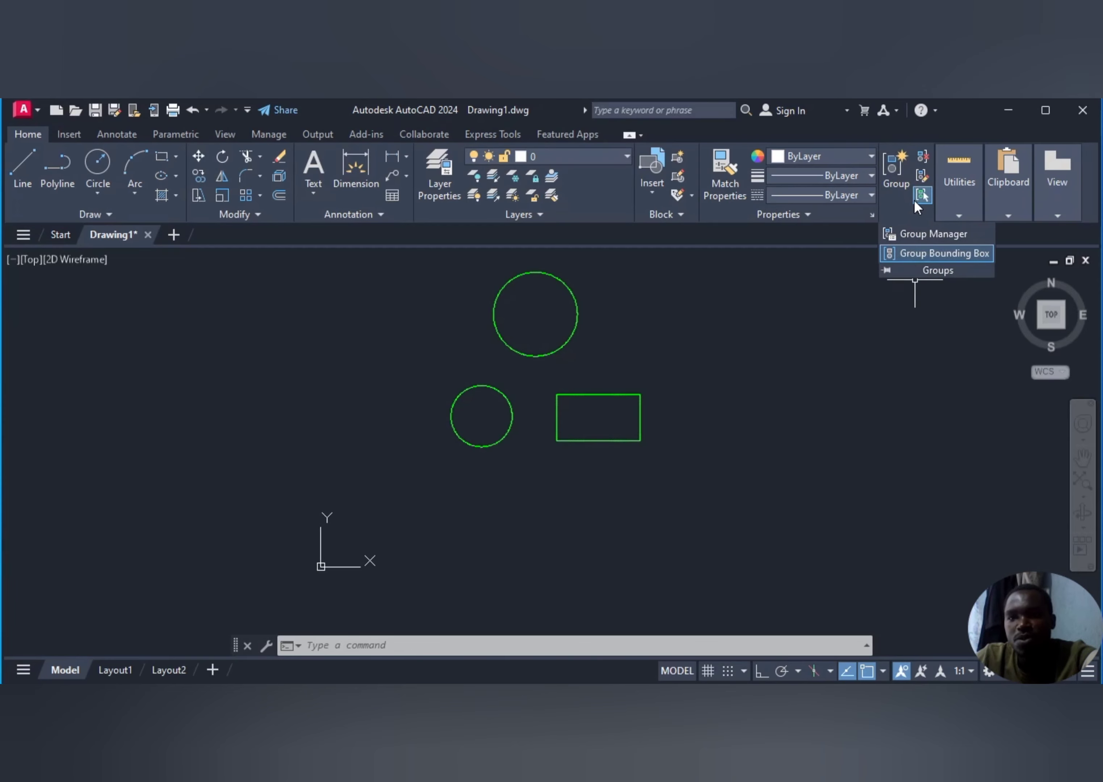
pyautogui.click(872, 302)
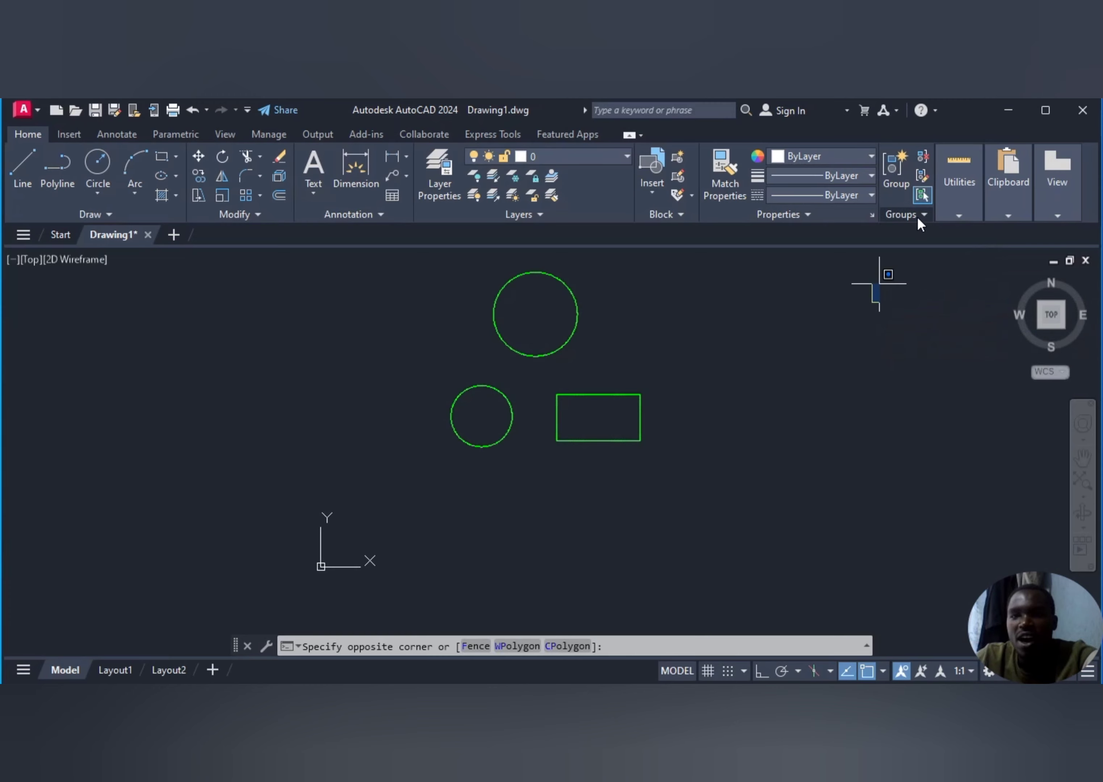
pyautogui.click(893, 167)
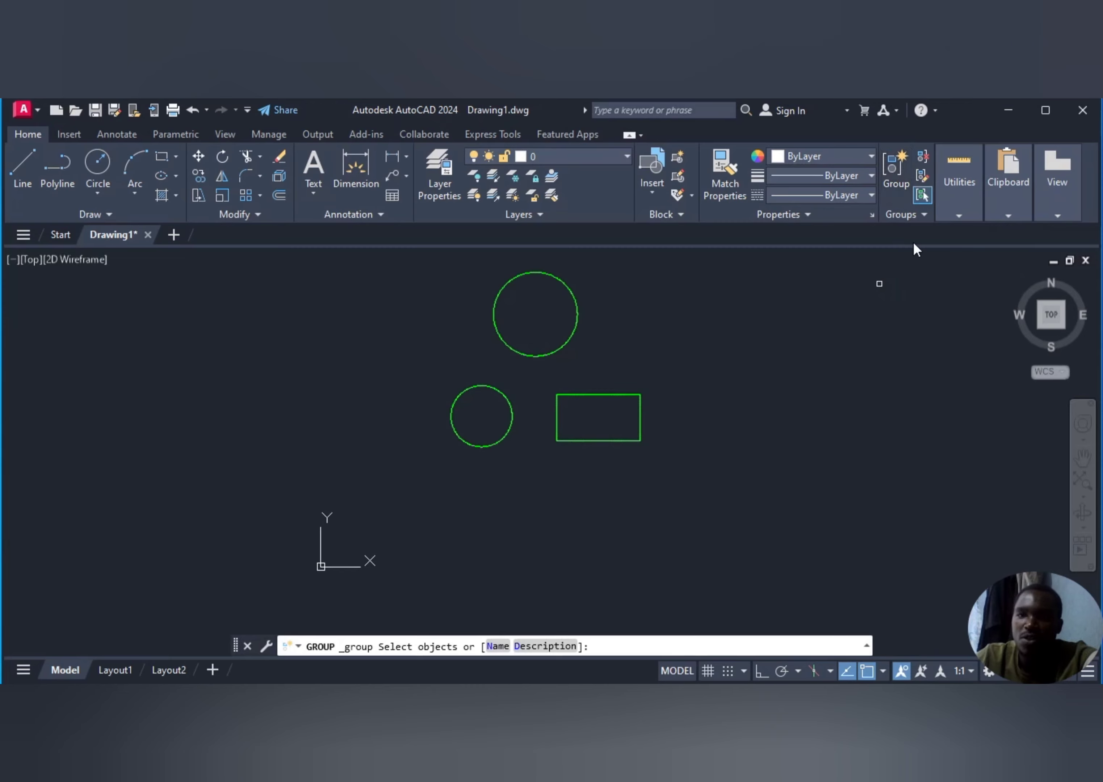
pyautogui.click(402, 271)
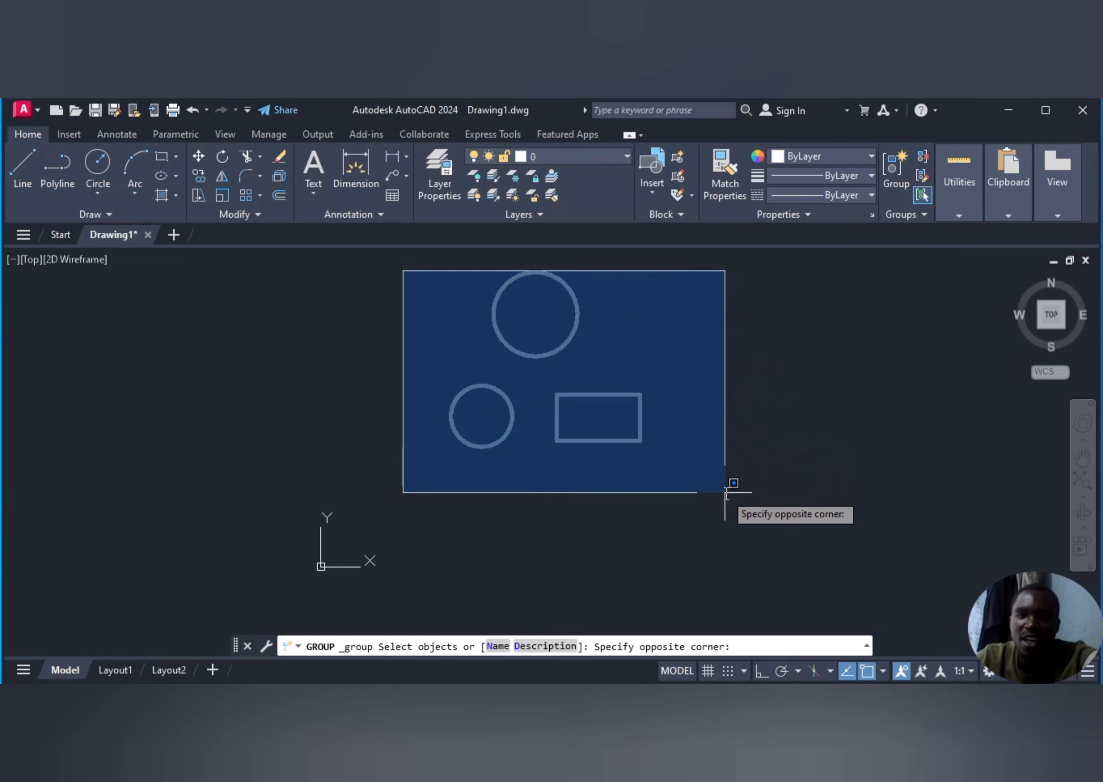
pyautogui.click(725, 492)
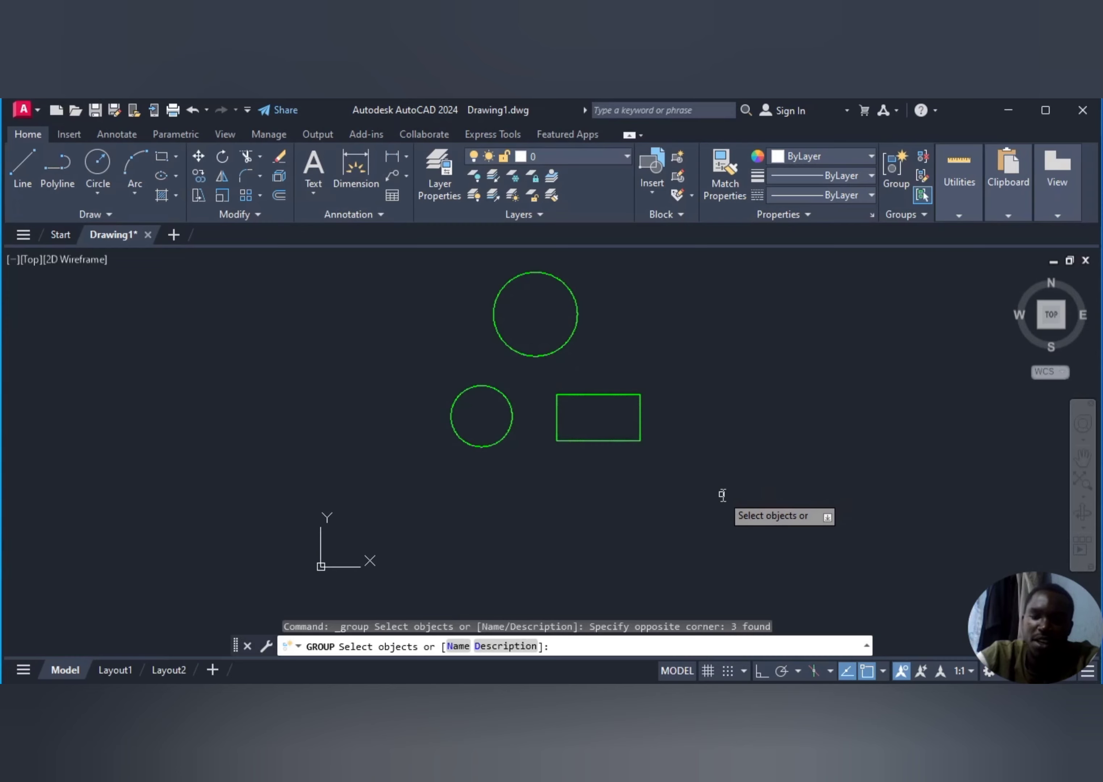
pyautogui.press('Return')
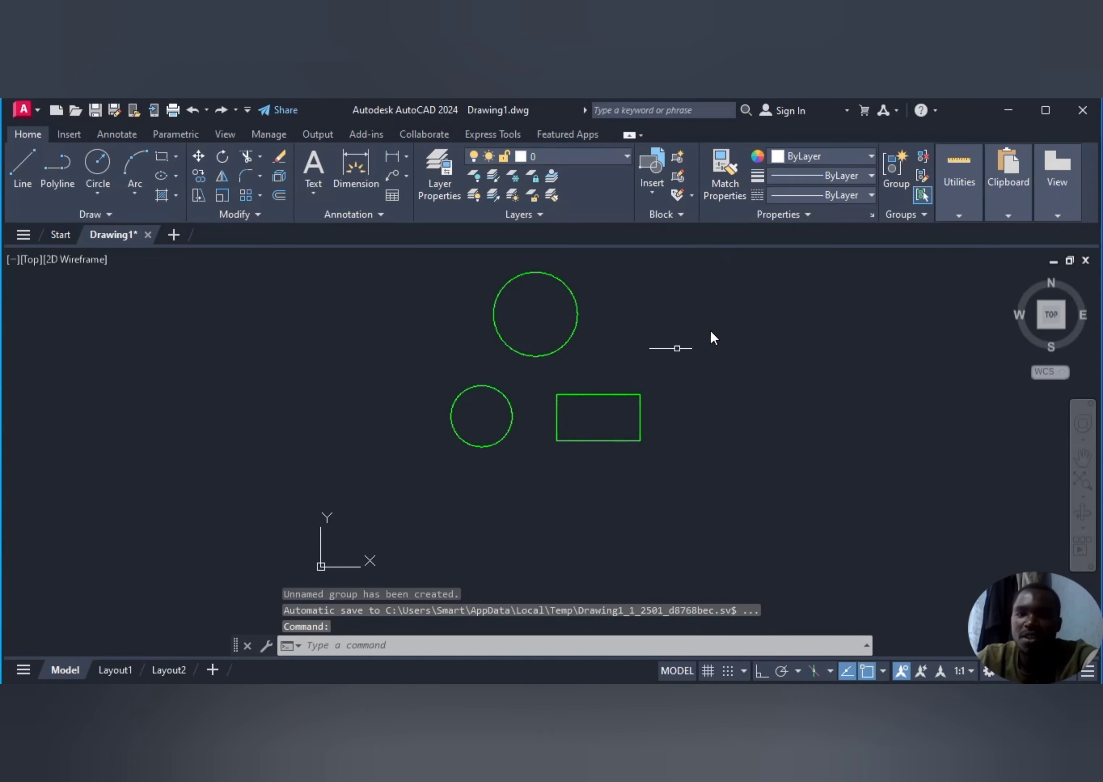
# - Copy the group from the large circle's centre, placing one copy to its right and another about 2582 units away at 312°
pyautogui.click(603, 397)
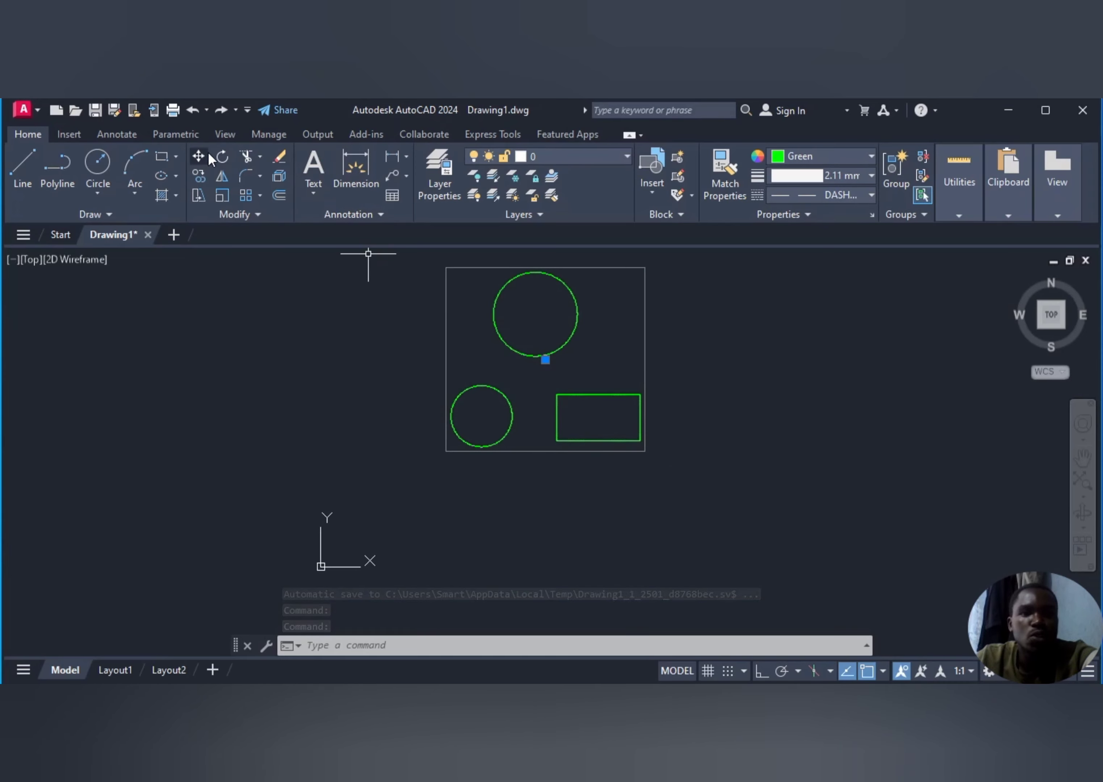
pyautogui.click(198, 174)
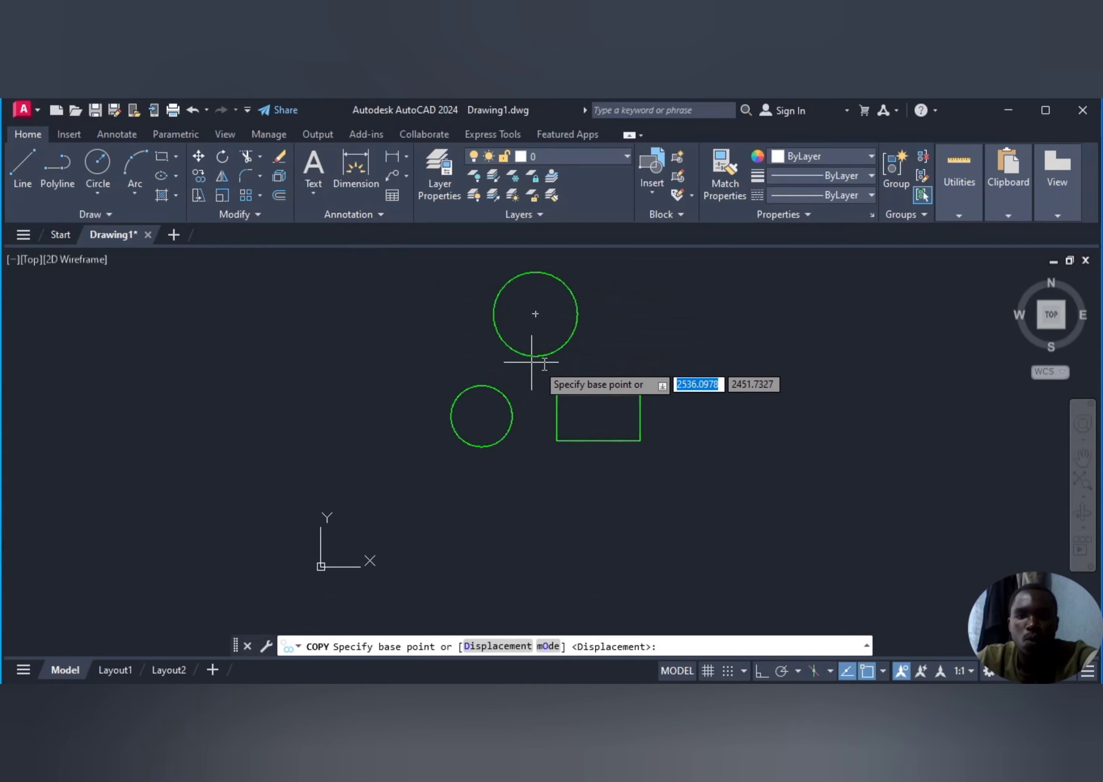
pyautogui.click(536, 314)
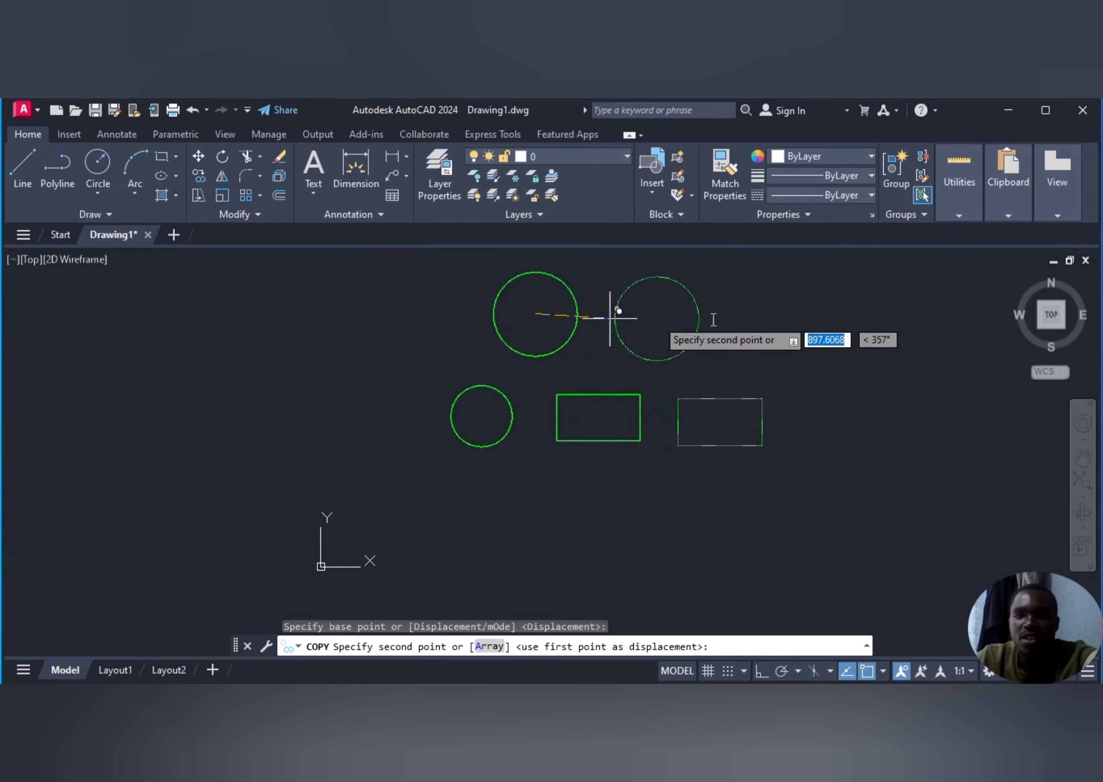
pyautogui.click(820, 319)
pyautogui.click(679, 475)
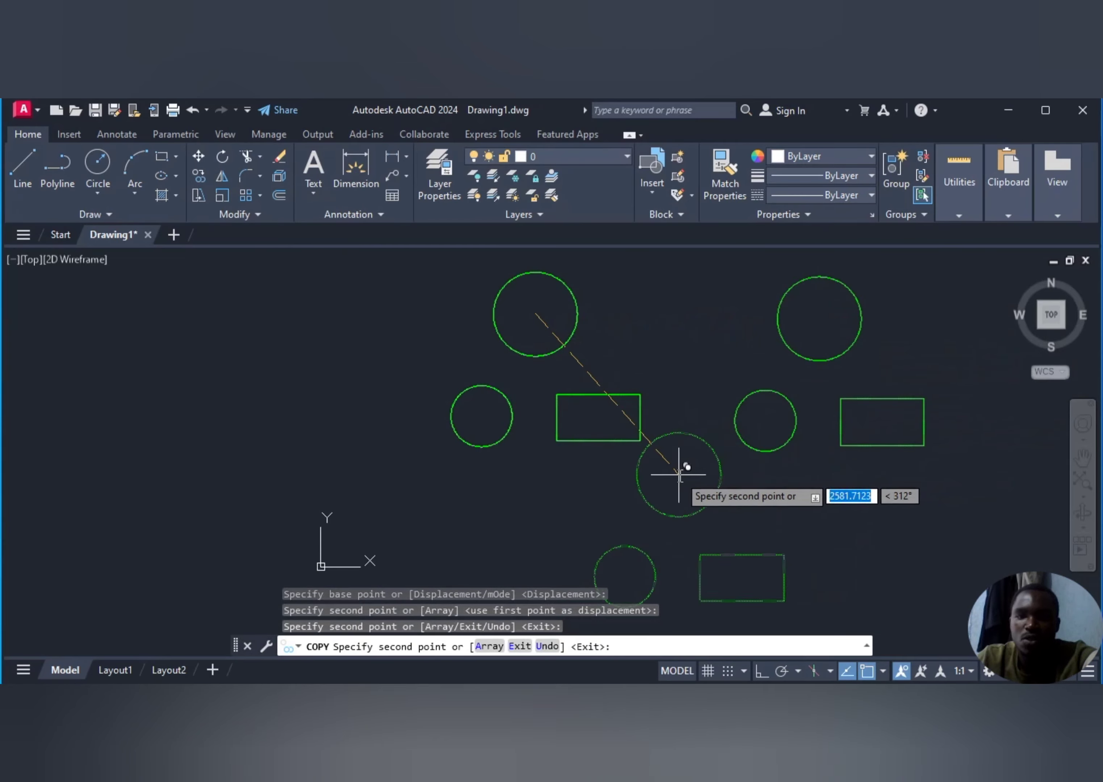
pyautogui.press('Escape')
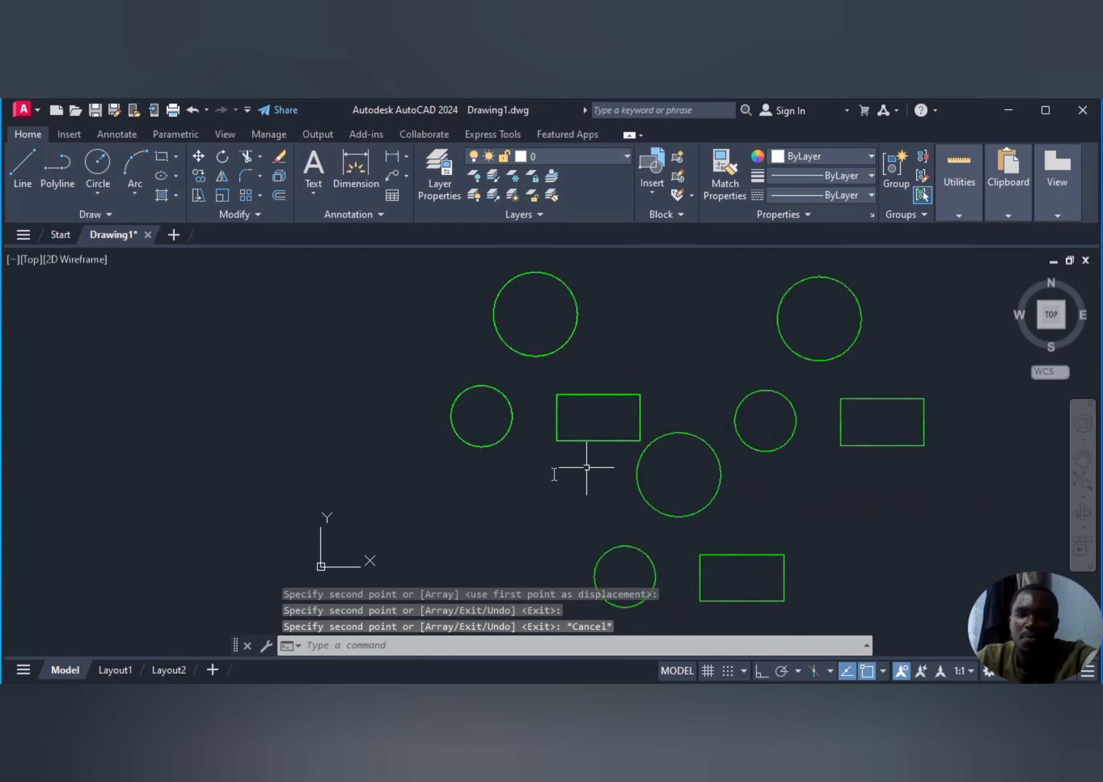
pyautogui.scroll(-8, 700, 452)
pyautogui.scroll(6, 669, 506)
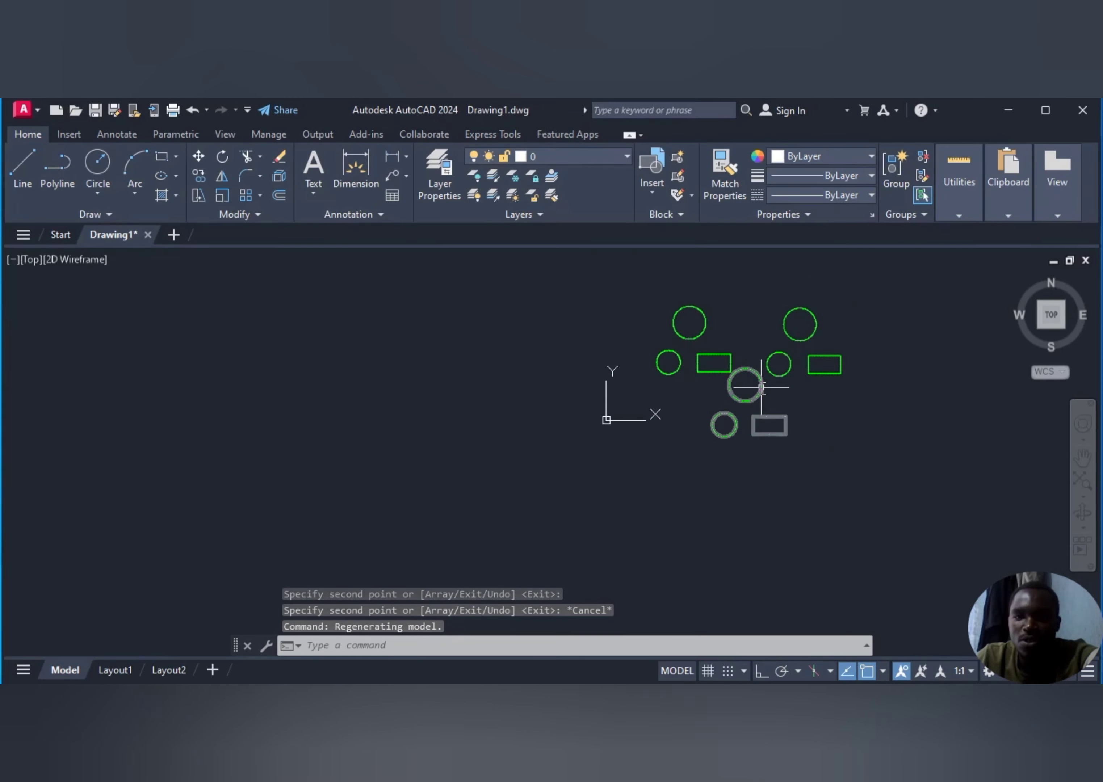
# - Clear the selection of the lower group and turn off the UCS icon in the drawing
pyautogui.click(760, 385)
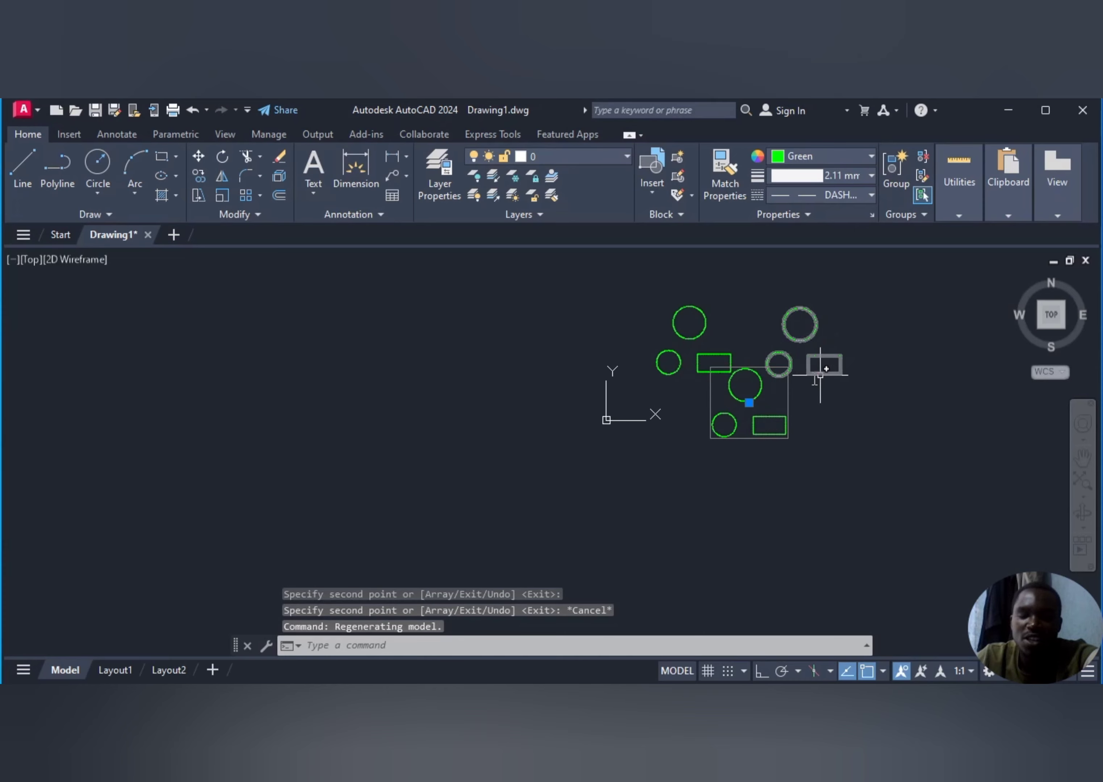
pyautogui.press('Escape')
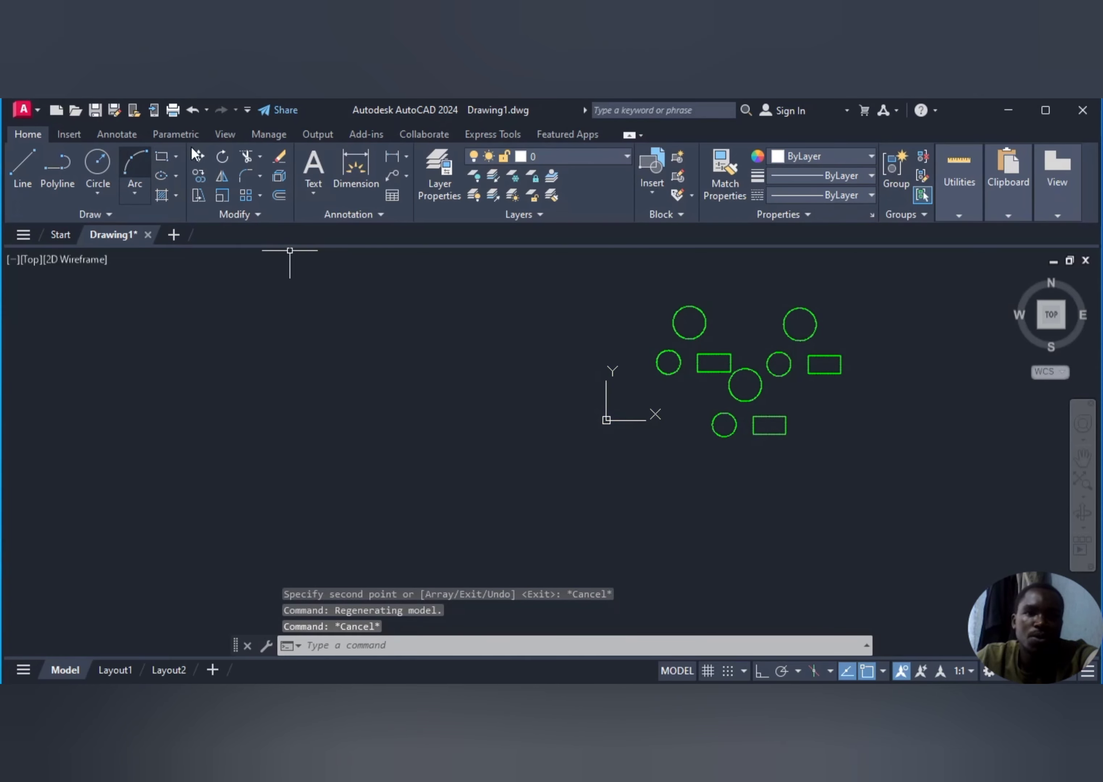
pyautogui.click(233, 136)
pyautogui.click(22, 175)
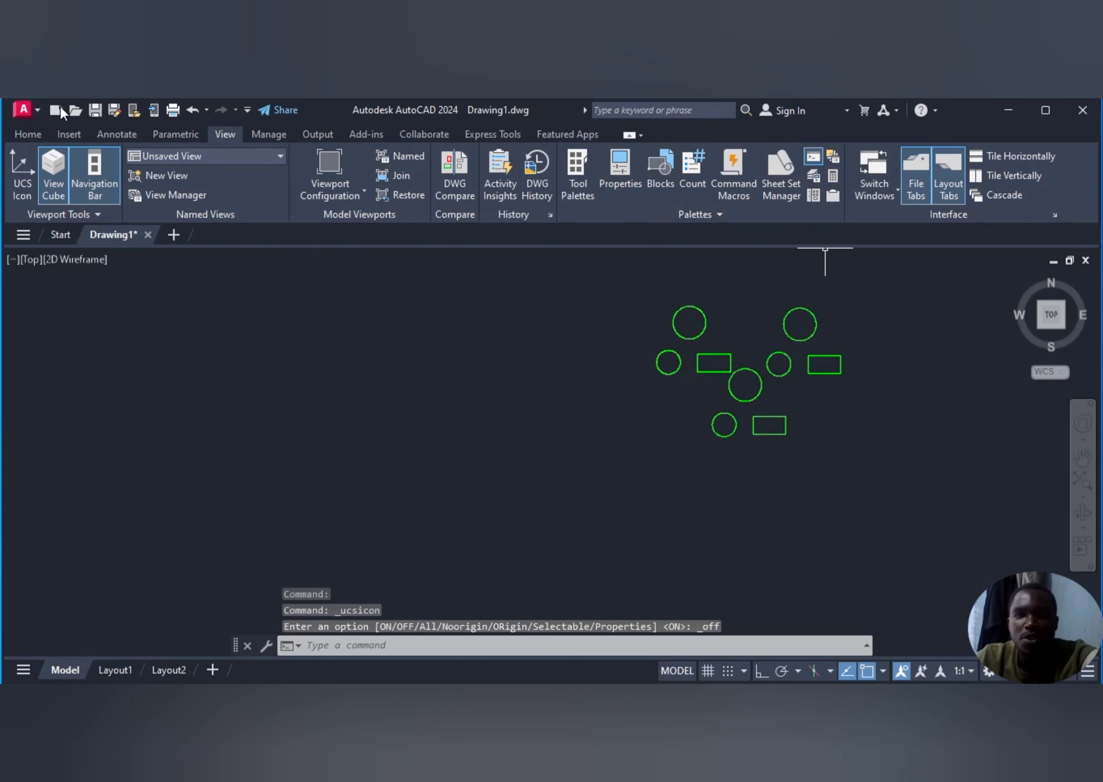
pyautogui.click(28, 135)
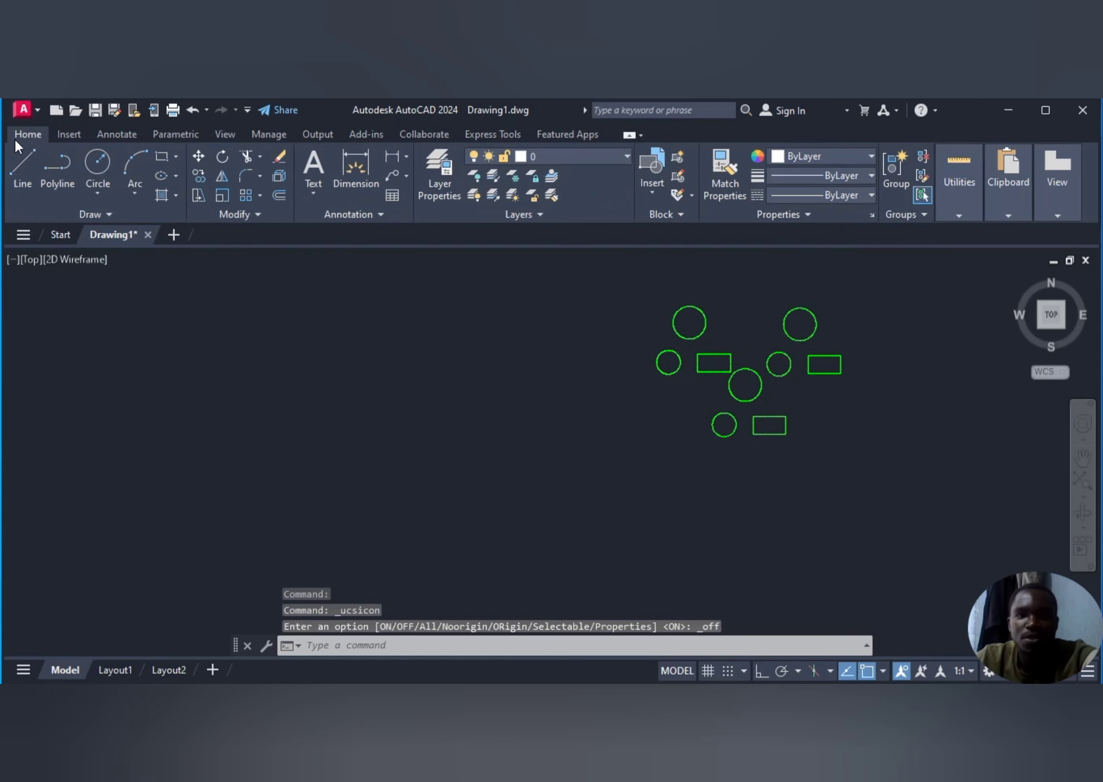
# - Group all three sets of circles and rectangles together into one unnamed group
pyautogui.click(887, 166)
pyautogui.click(606, 285)
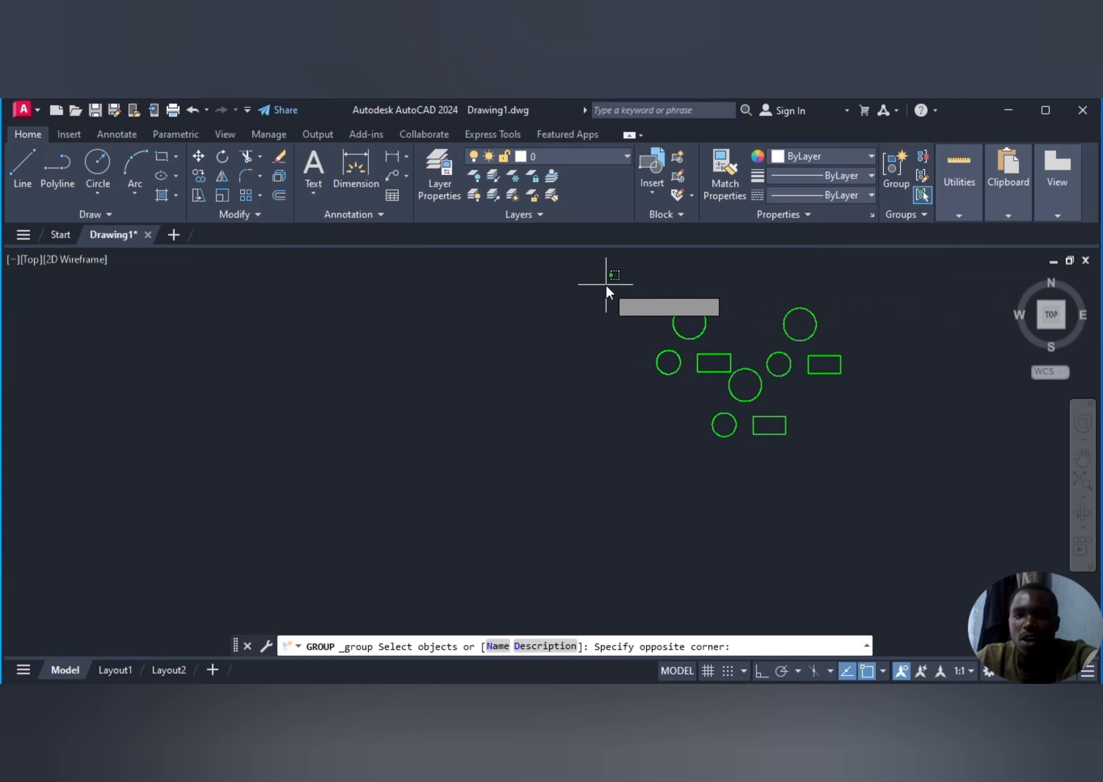
pyautogui.click(872, 484)
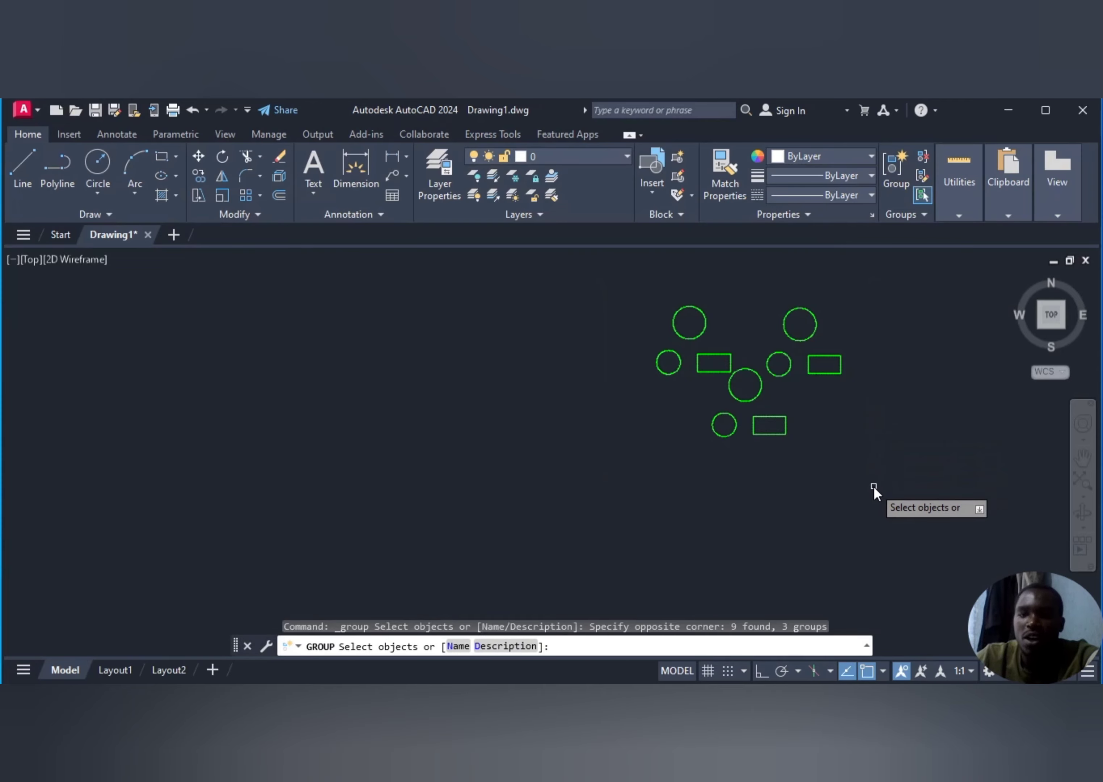
pyautogui.press('Return')
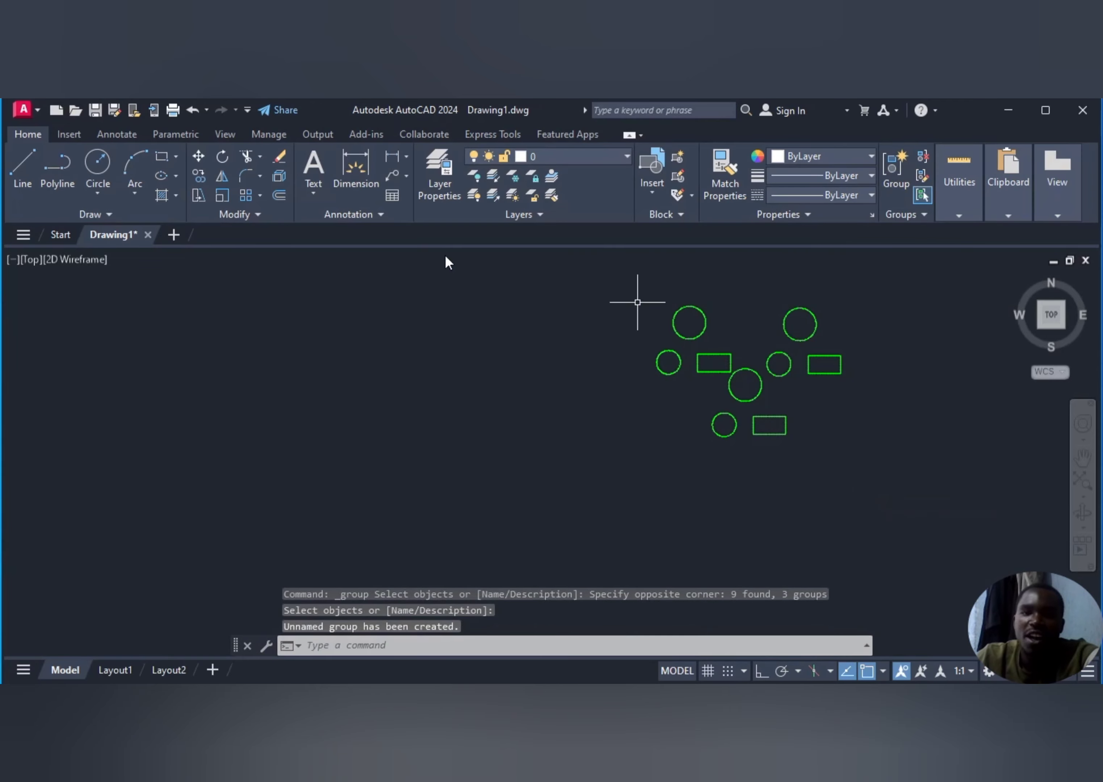
# - Move the combined group well to the left, using the bottom-edge midpoint of the upper-left rectangle as base point
pyautogui.click(706, 324)
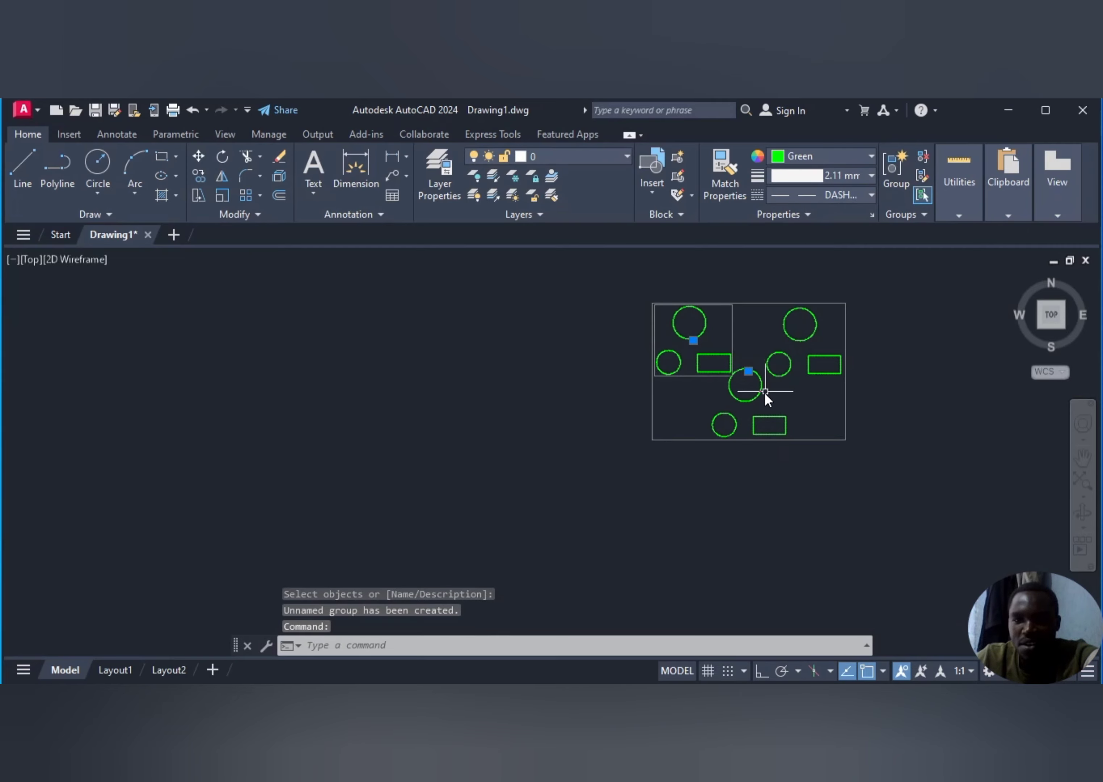
pyautogui.click(550, 388)
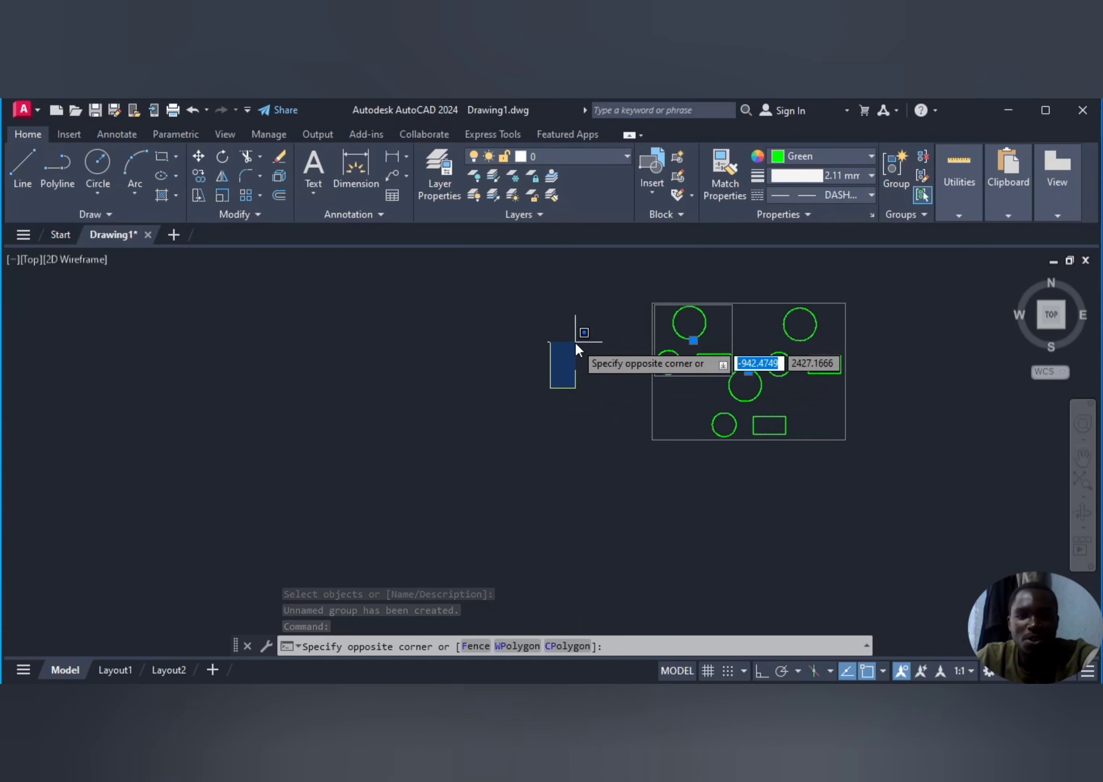
pyautogui.press('Escape')
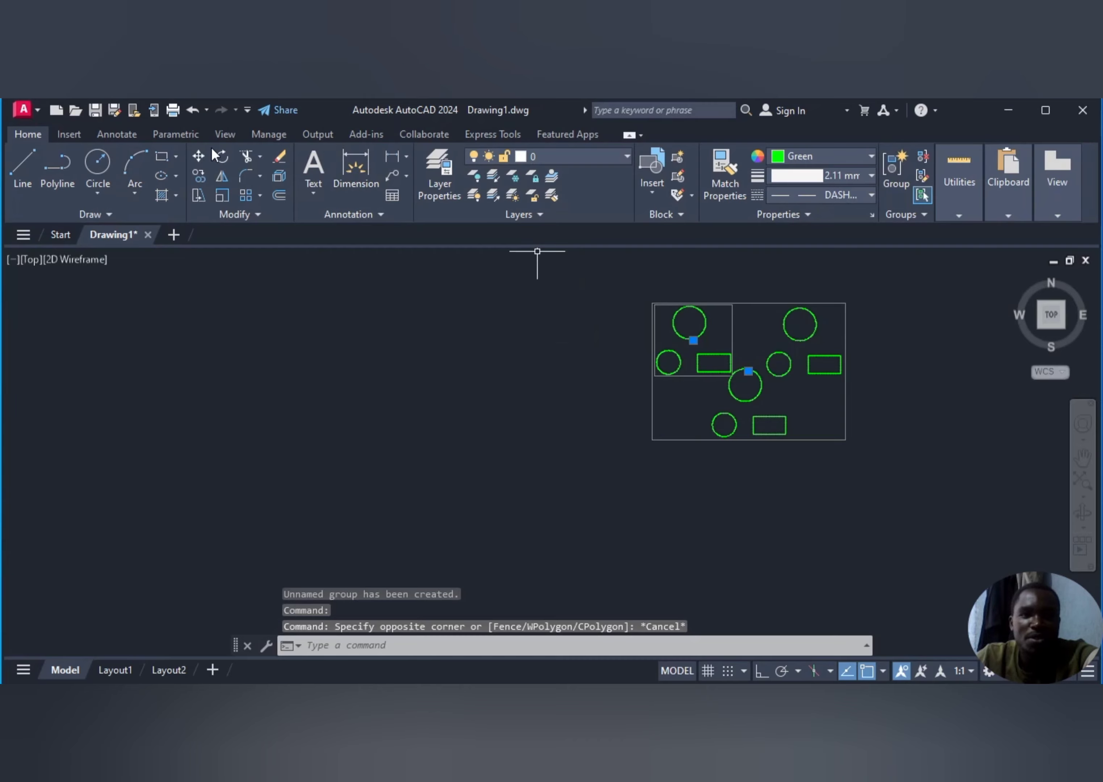
pyautogui.click(198, 156)
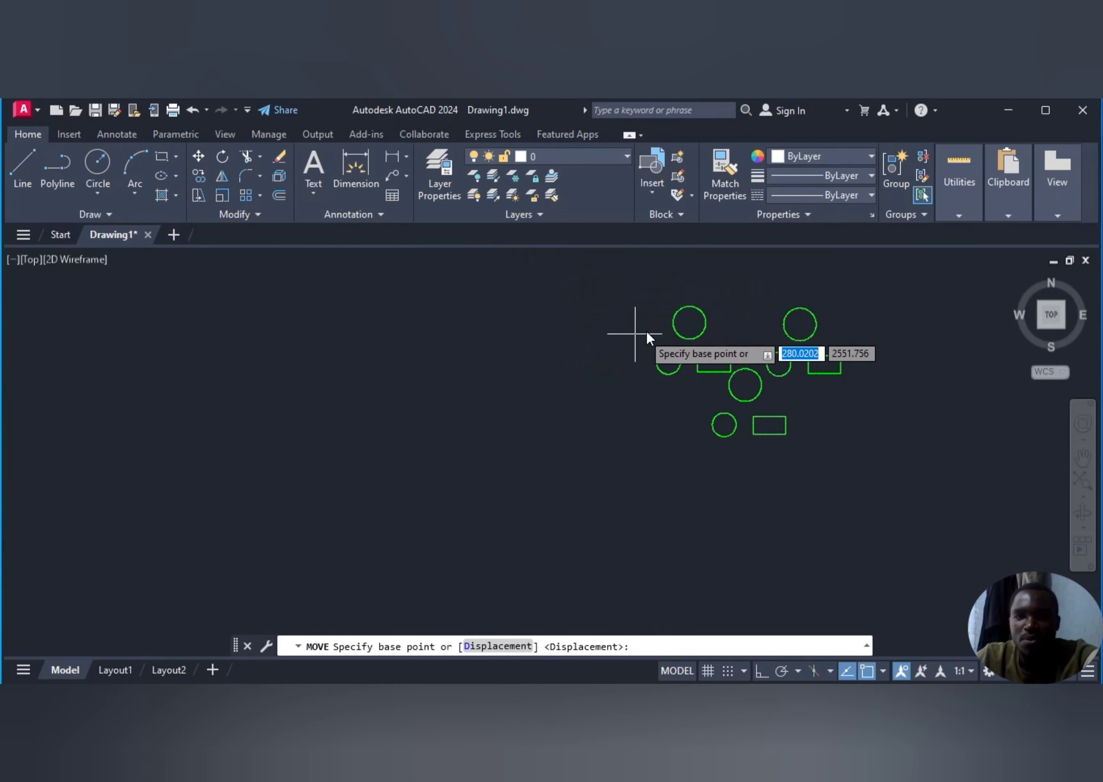
pyautogui.click(714, 372)
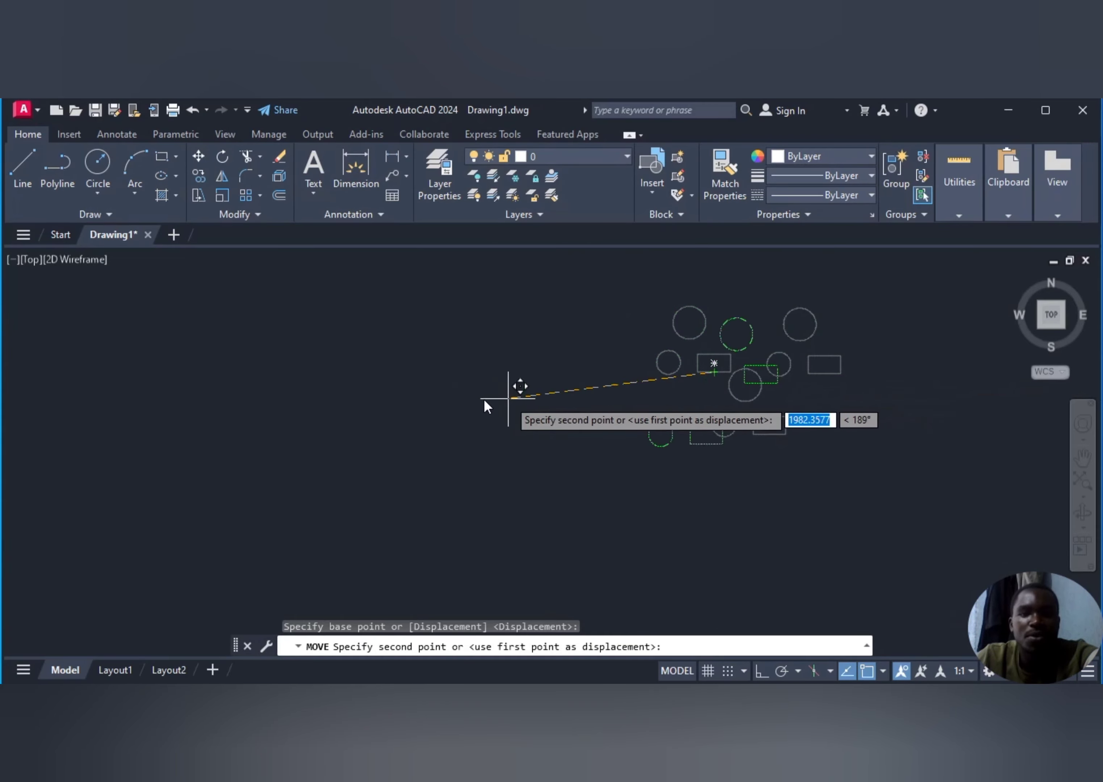
pyautogui.click(380, 398)
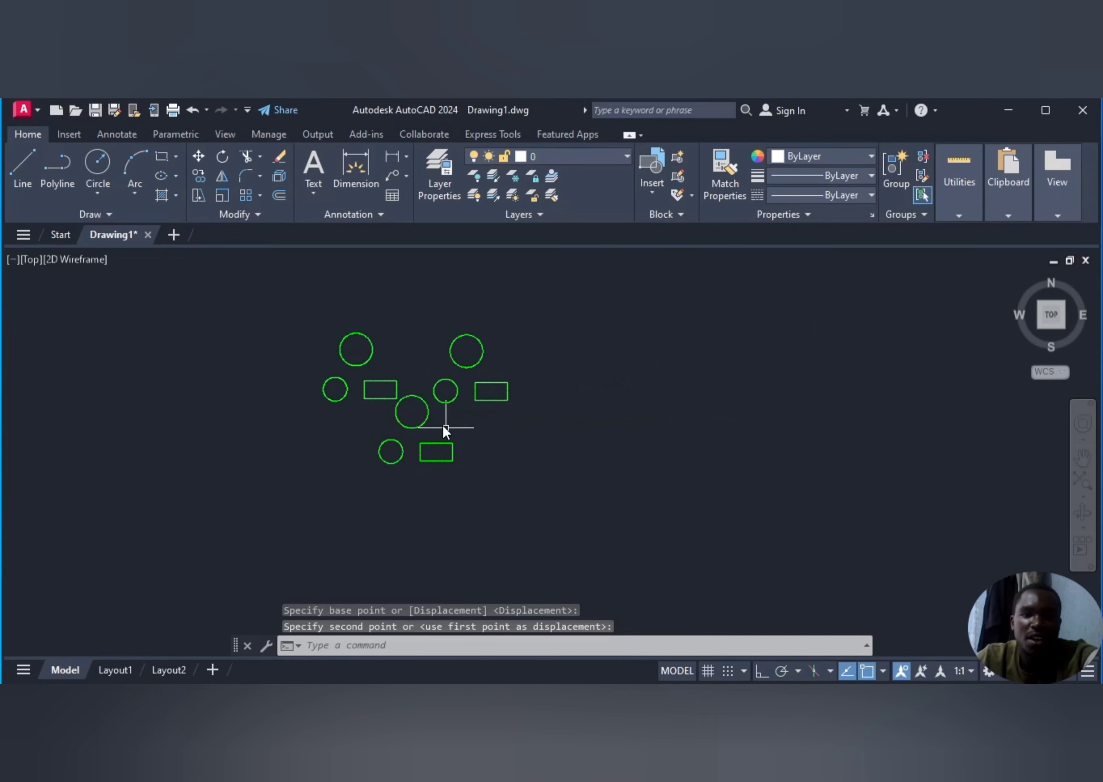
# - Move the combined group back to the right, using the centre of the lowest large circle as base point
pyautogui.click(199, 156)
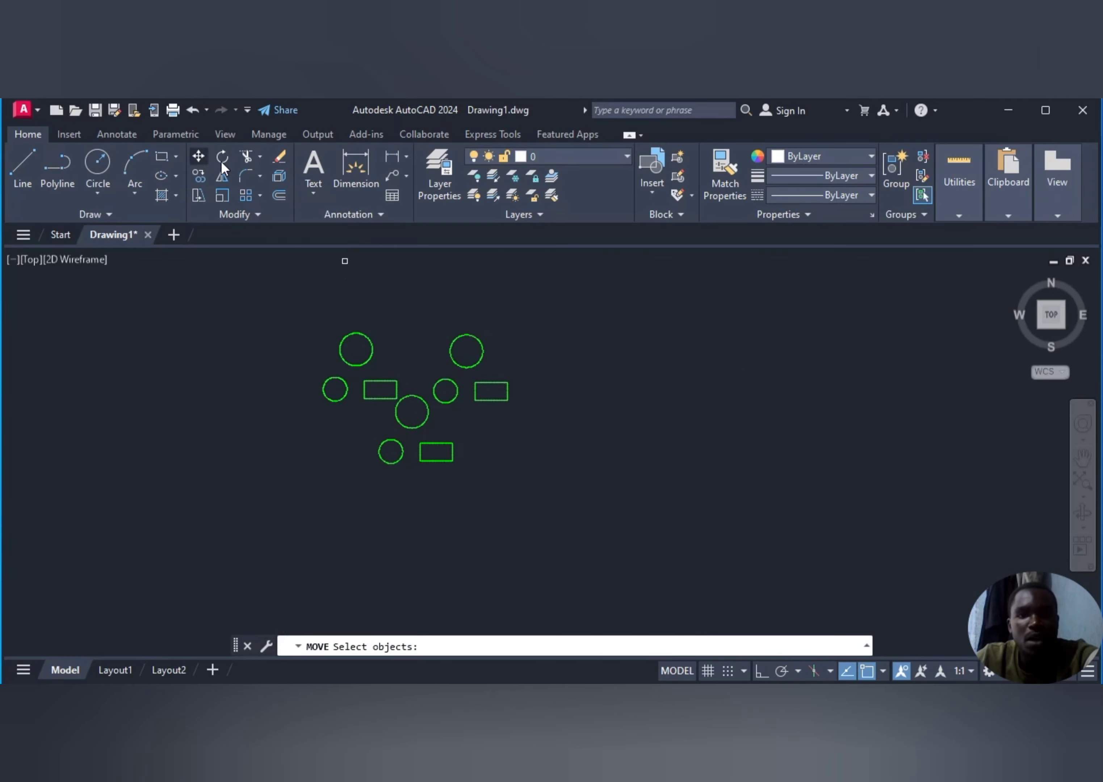
pyautogui.click(425, 415)
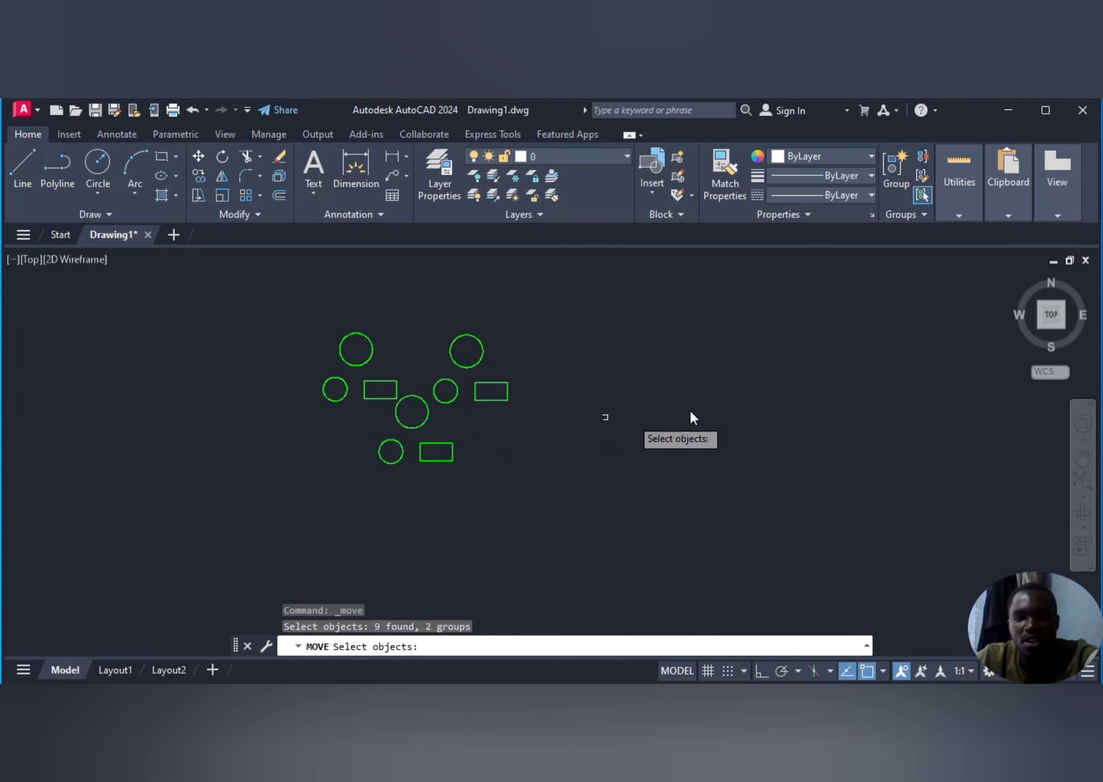
pyautogui.press('Return')
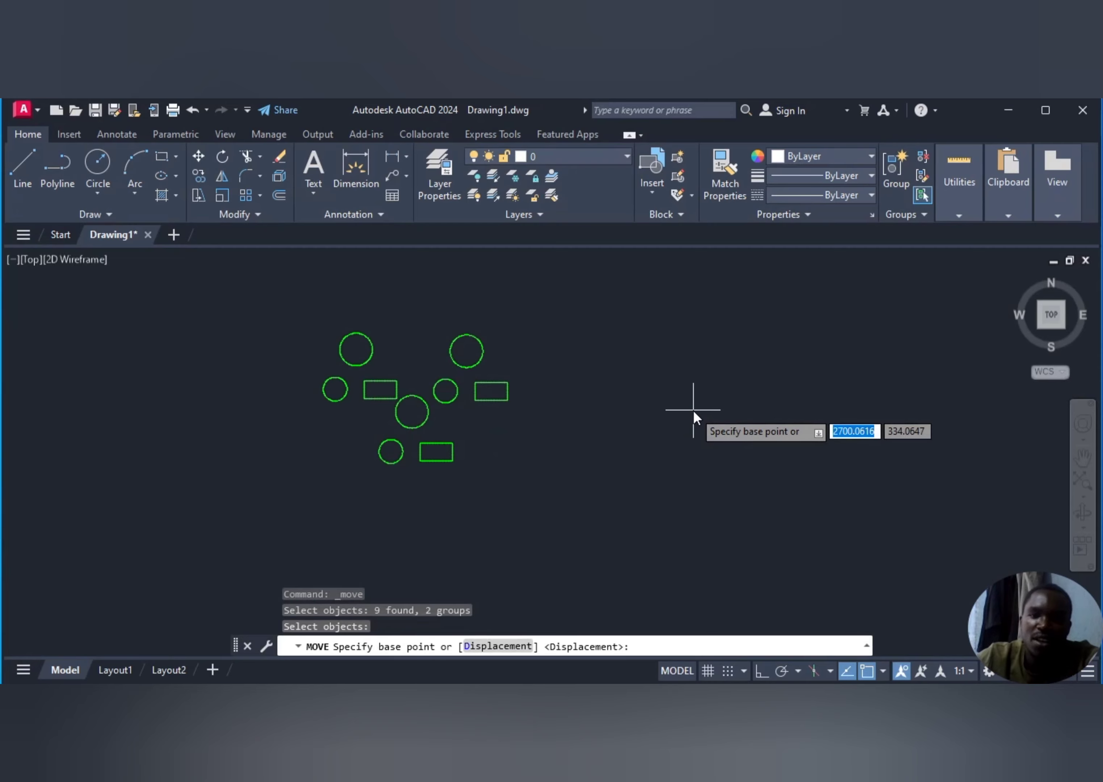
pyautogui.click(411, 411)
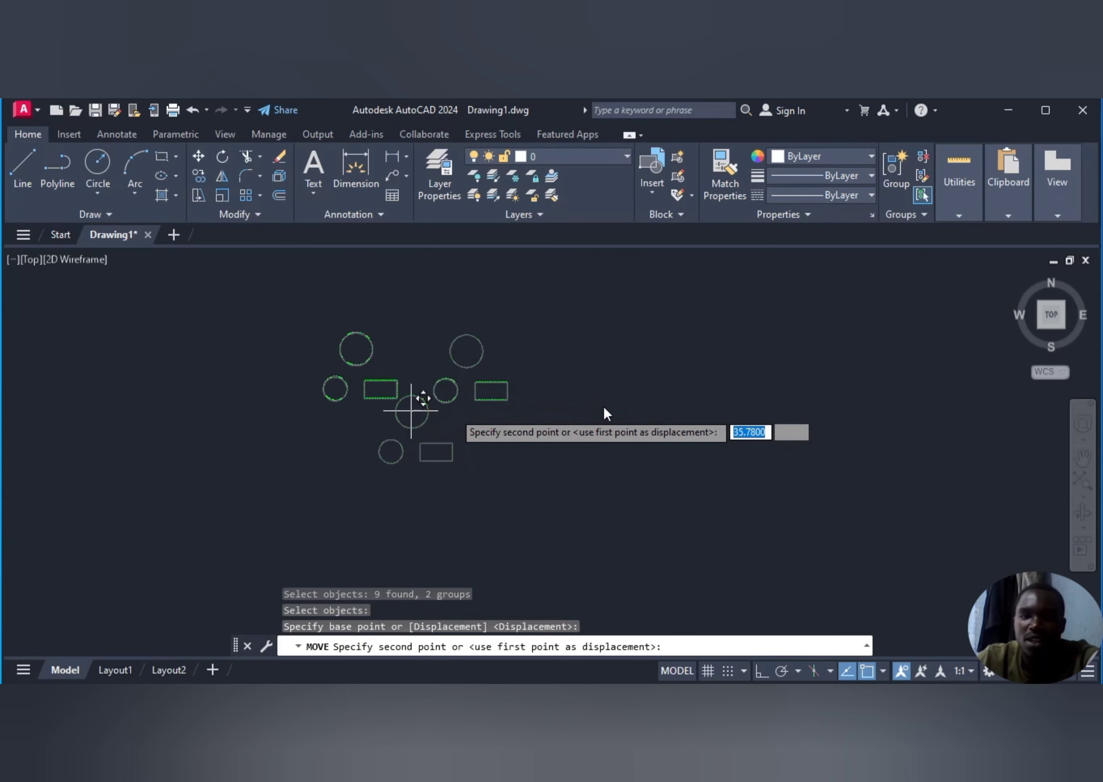
pyautogui.click(754, 404)
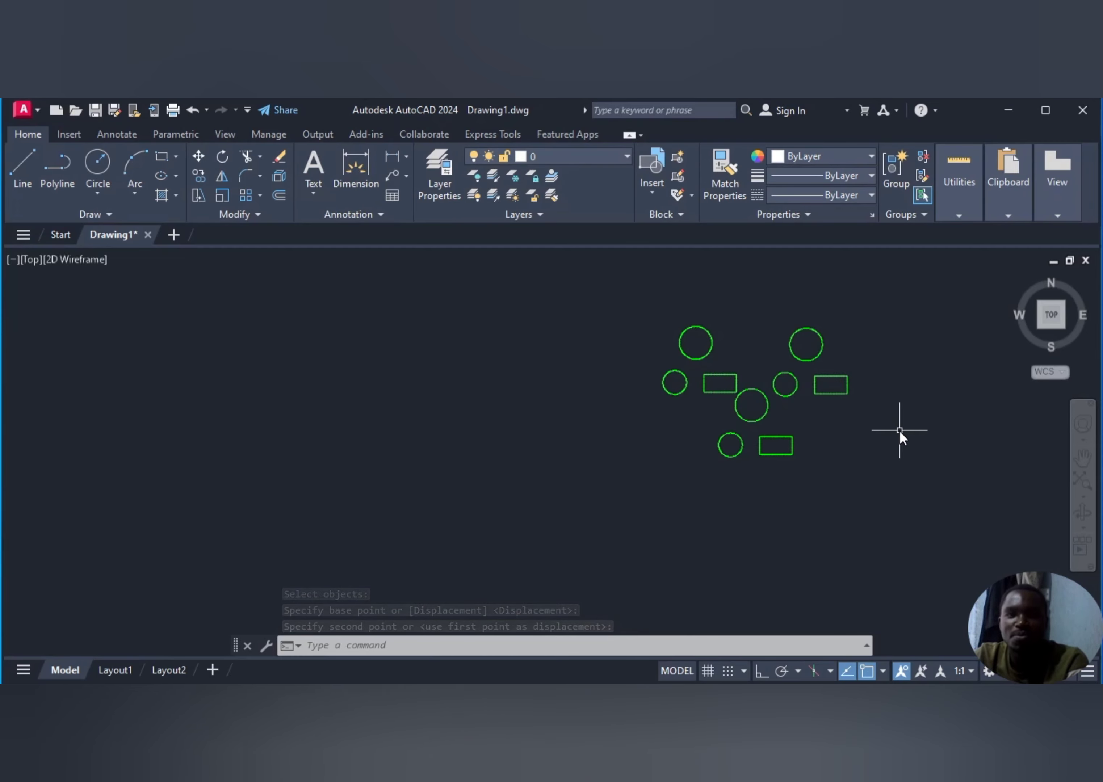
# - Scale the combined group up about 1.4 times from the upper-left corner of the lowest rectangle
pyautogui.scroll(2, 890, 314)
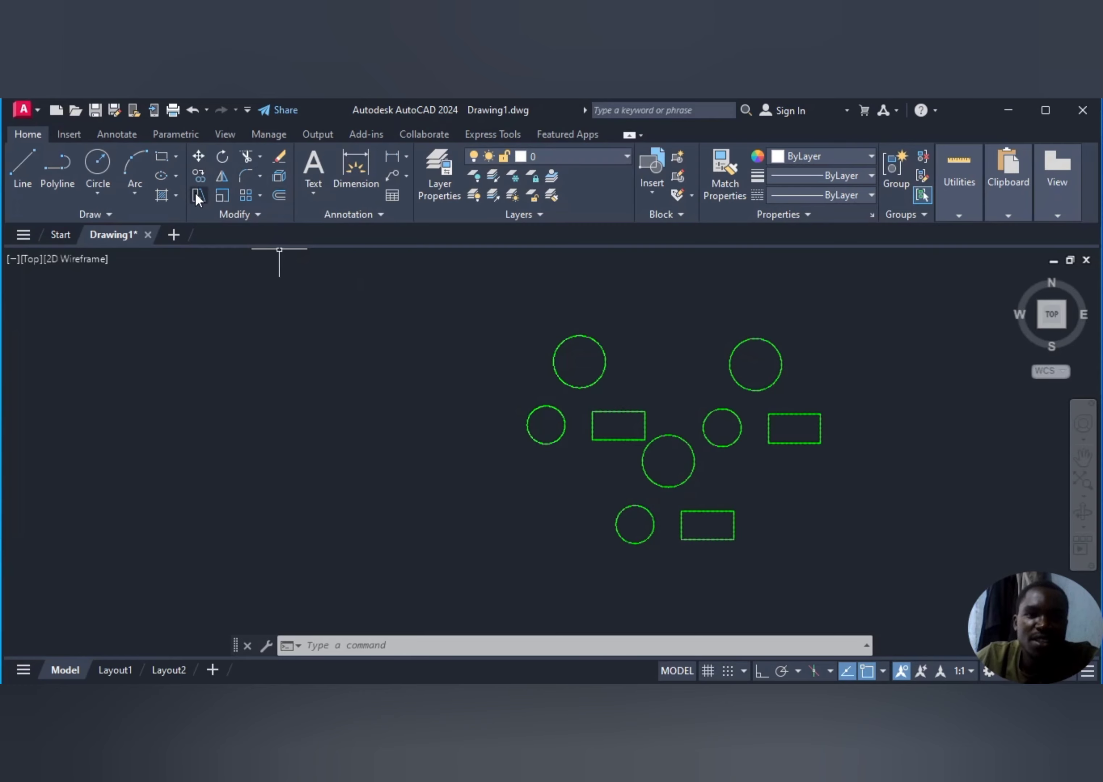
pyautogui.click(222, 195)
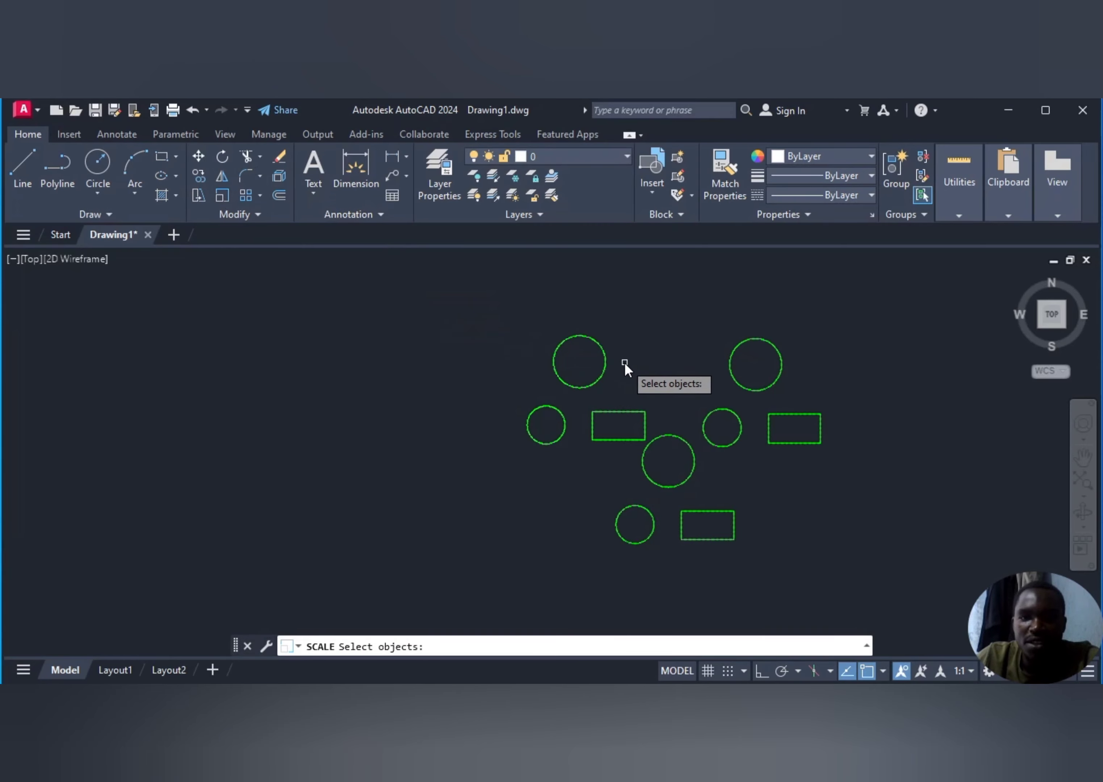
pyautogui.click(605, 363)
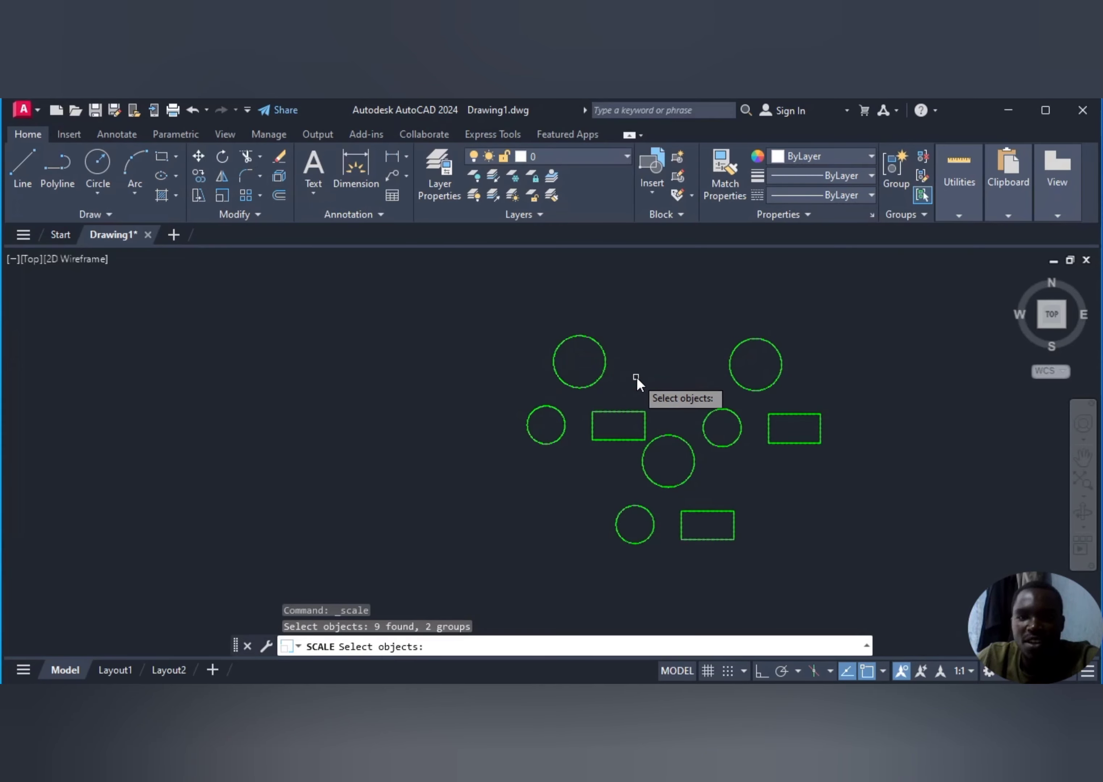
pyautogui.press('Return')
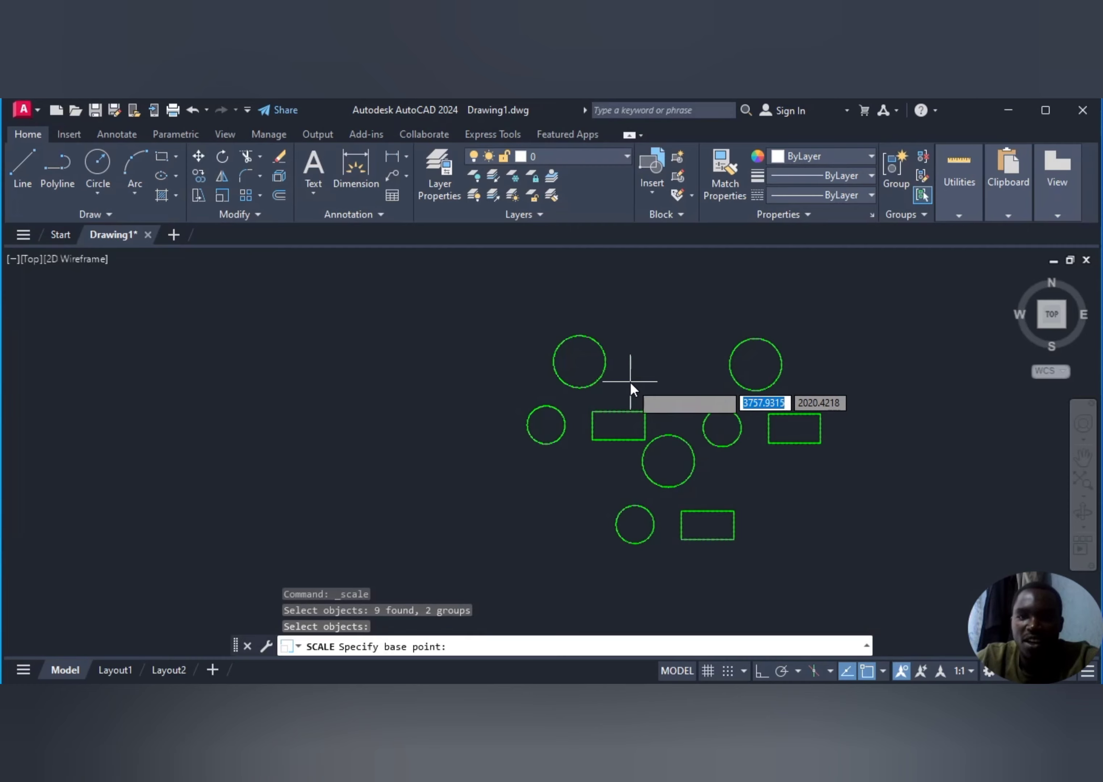
pyautogui.click(682, 513)
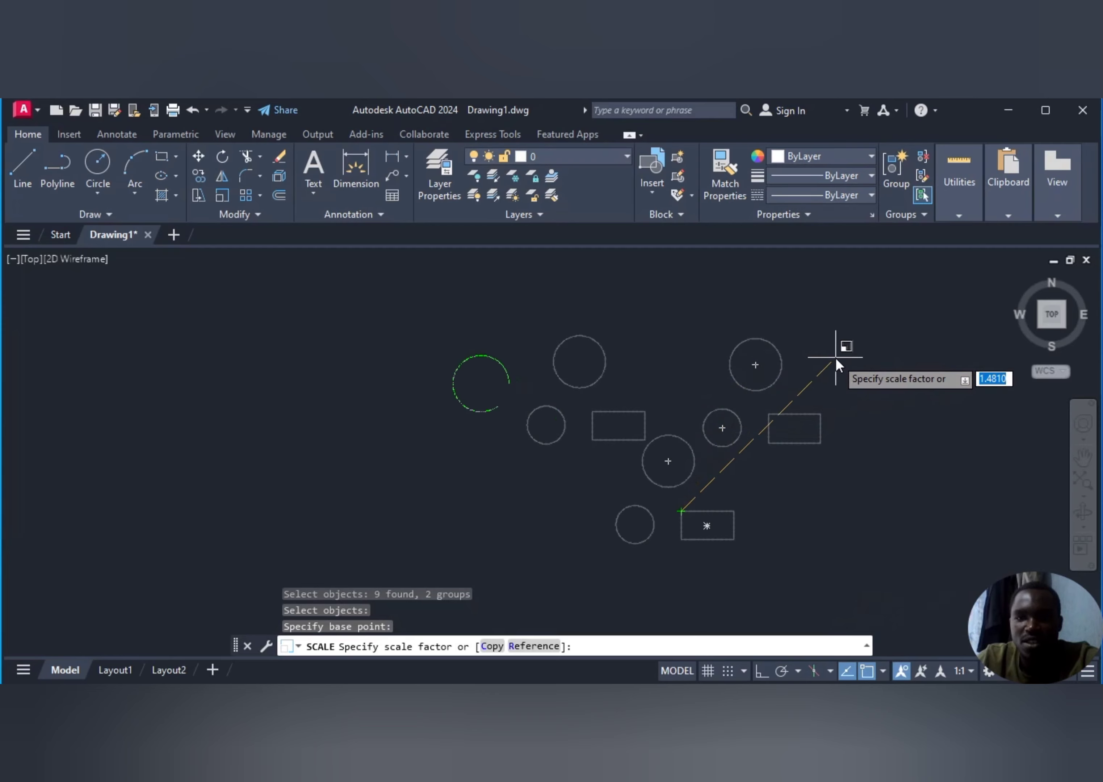
pyautogui.click(858, 394)
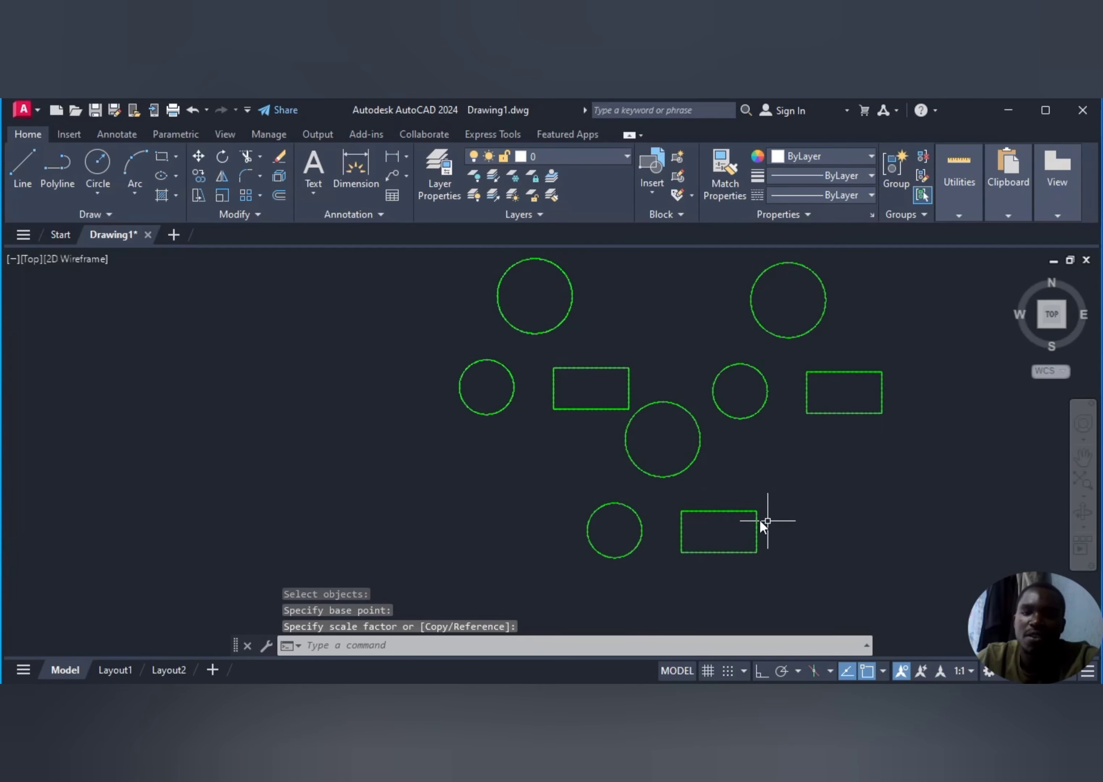
# - Ungroup the combined outer group, picking it by the upper-right large circle and accepting the first group offered
pyautogui.scroll(-2, 522, 479)
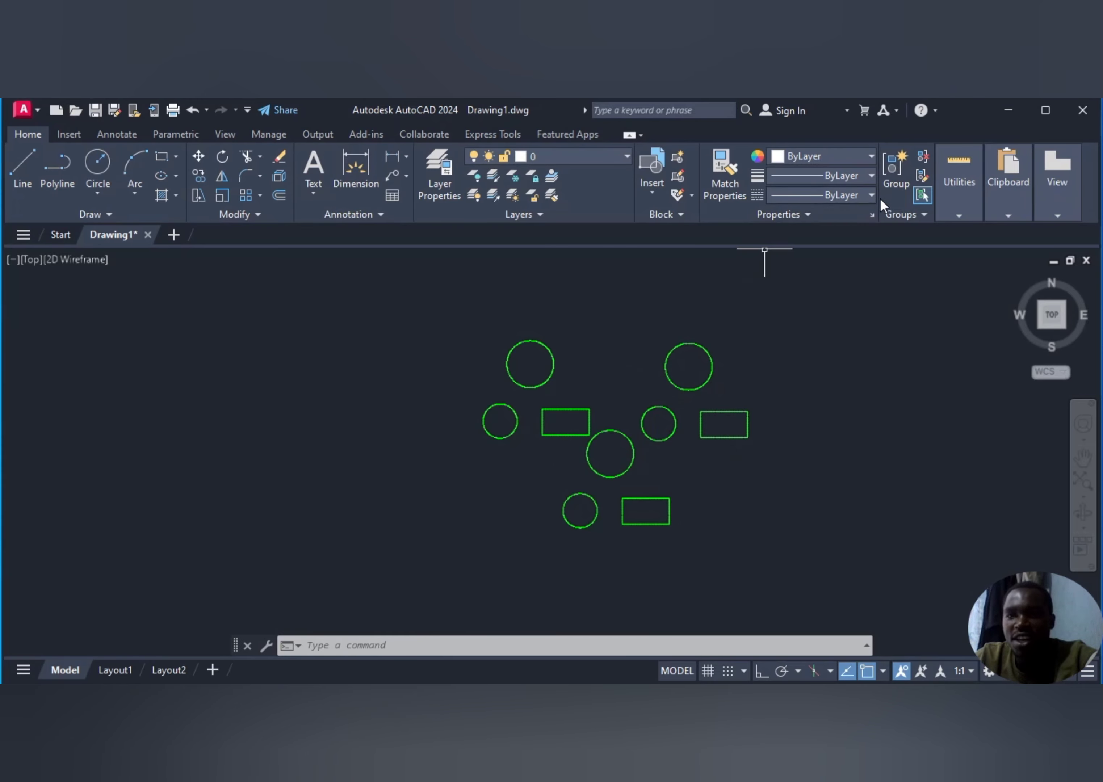
pyautogui.click(926, 157)
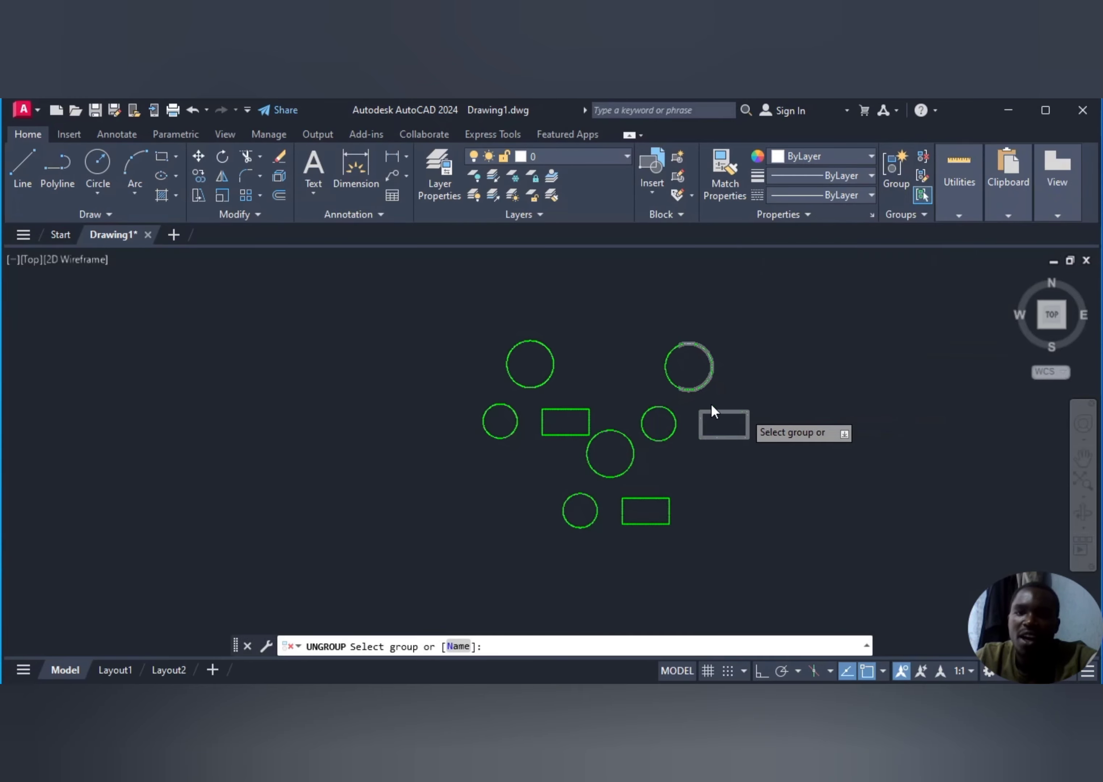
pyautogui.click(710, 381)
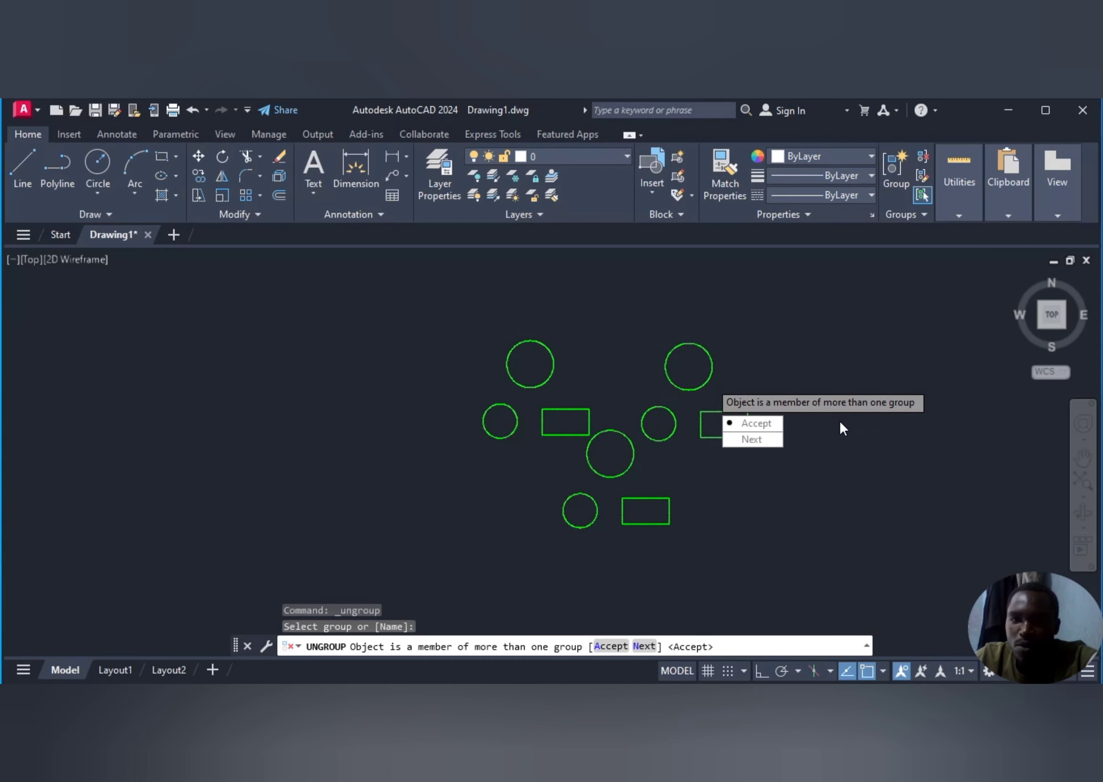
pyautogui.click(760, 424)
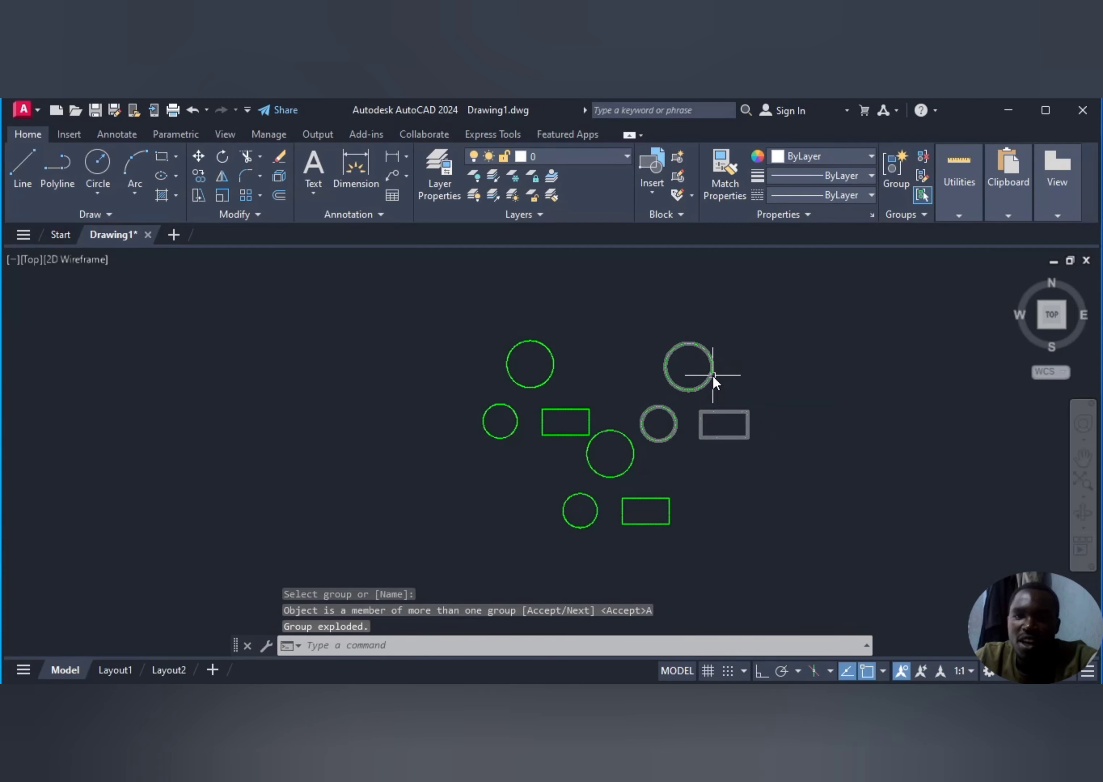
# - Ungroup all three remaining sets of circles and rectangles together, accepting the group offered
pyautogui.click(712, 375)
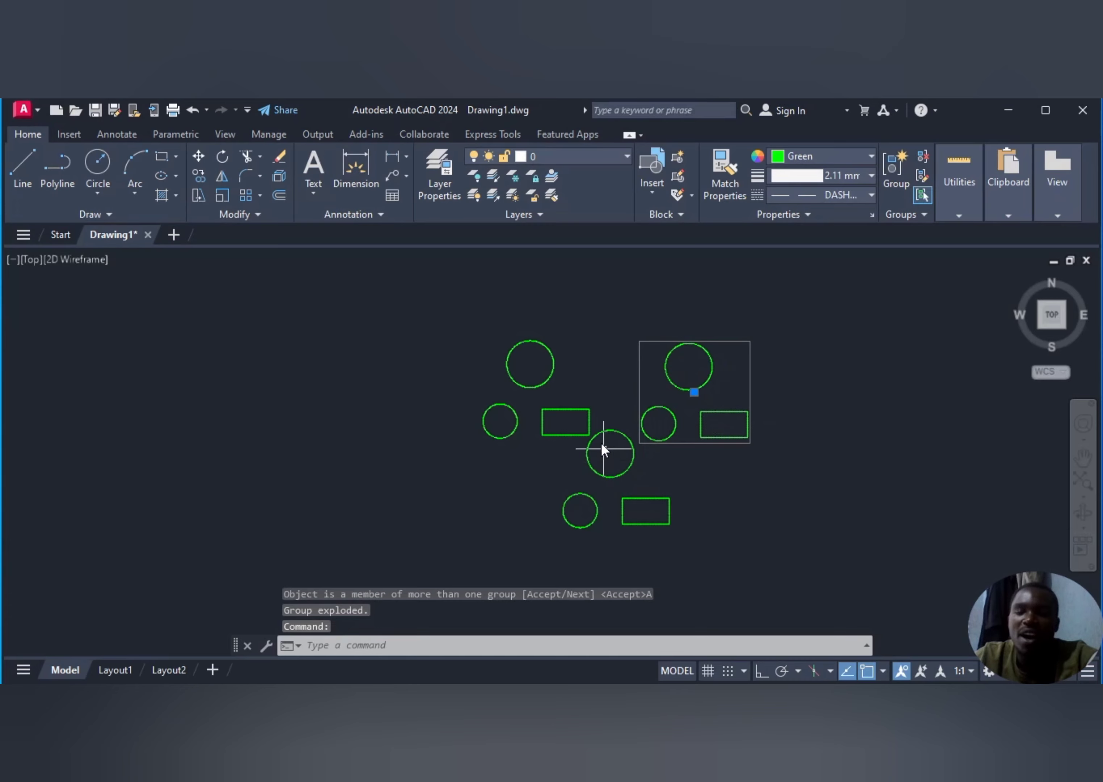
pyautogui.click(590, 424)
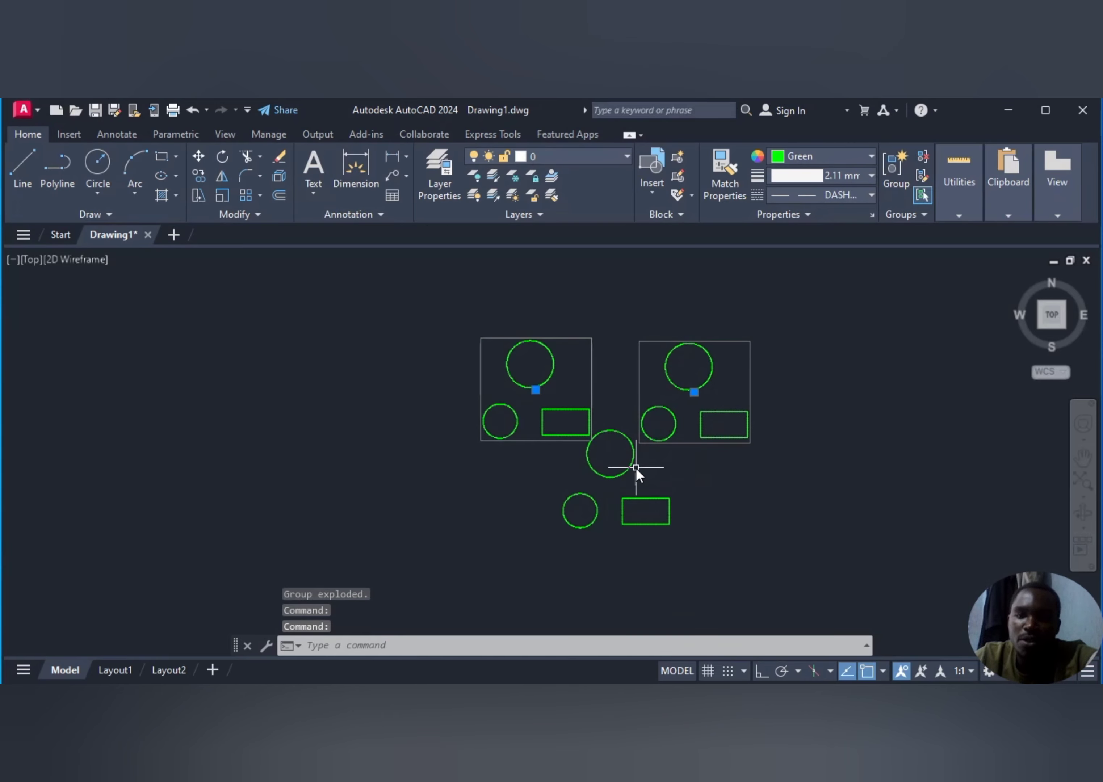
pyautogui.click(632, 467)
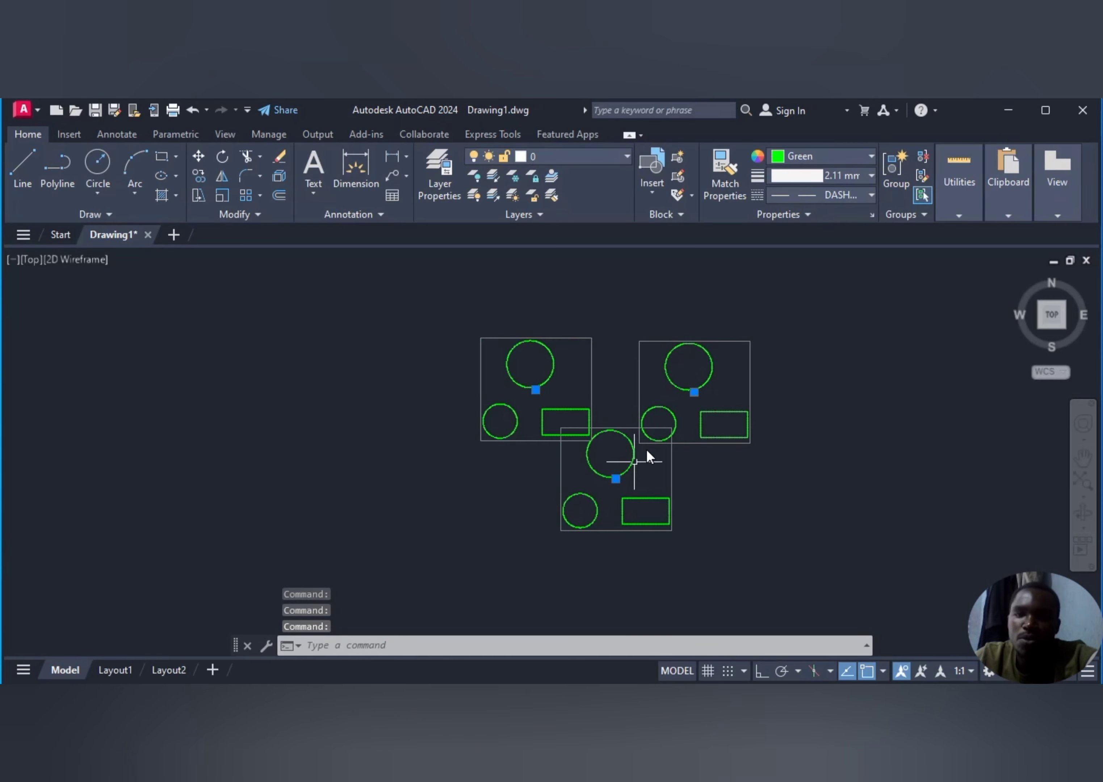
pyautogui.click(922, 160)
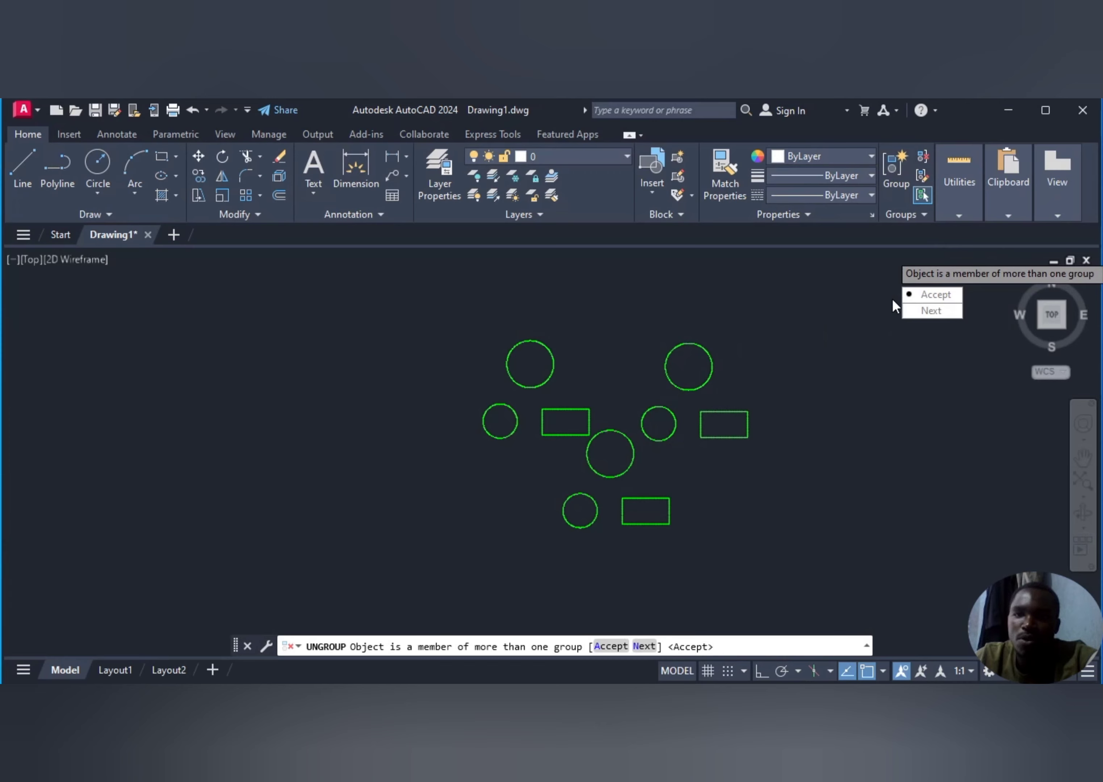
pyautogui.click(934, 294)
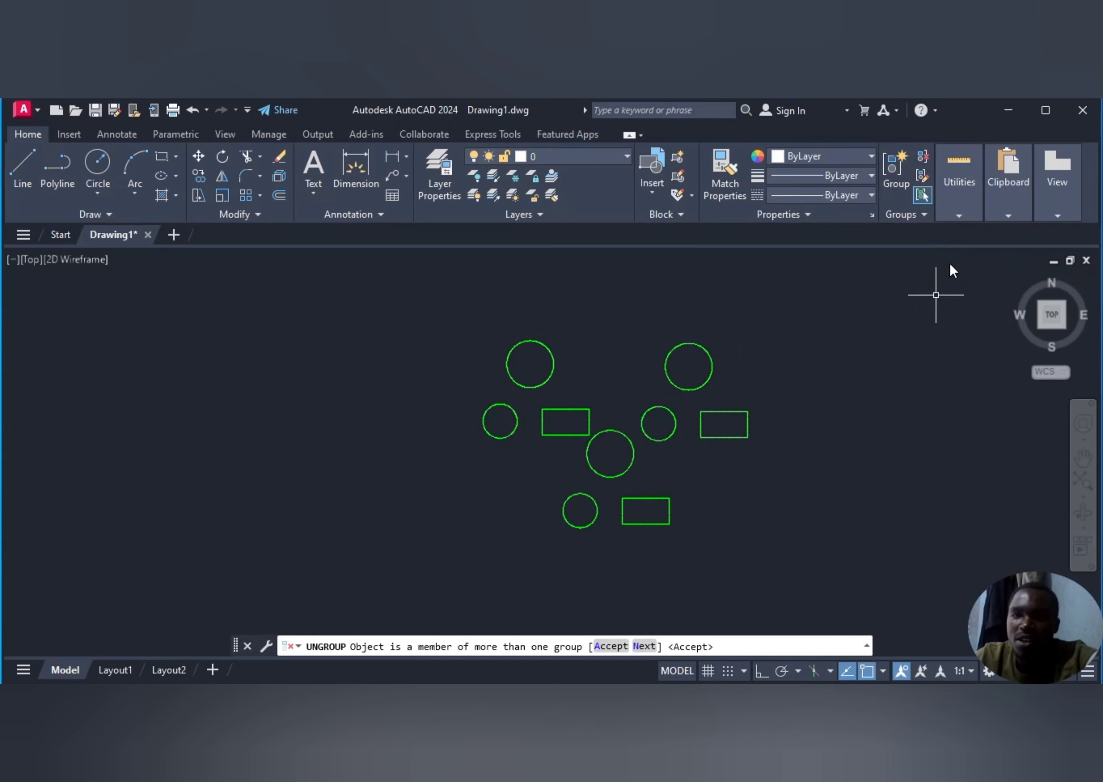
# - Put the upper-right large circle alone into an unnamed group
pyautogui.click(709, 362)
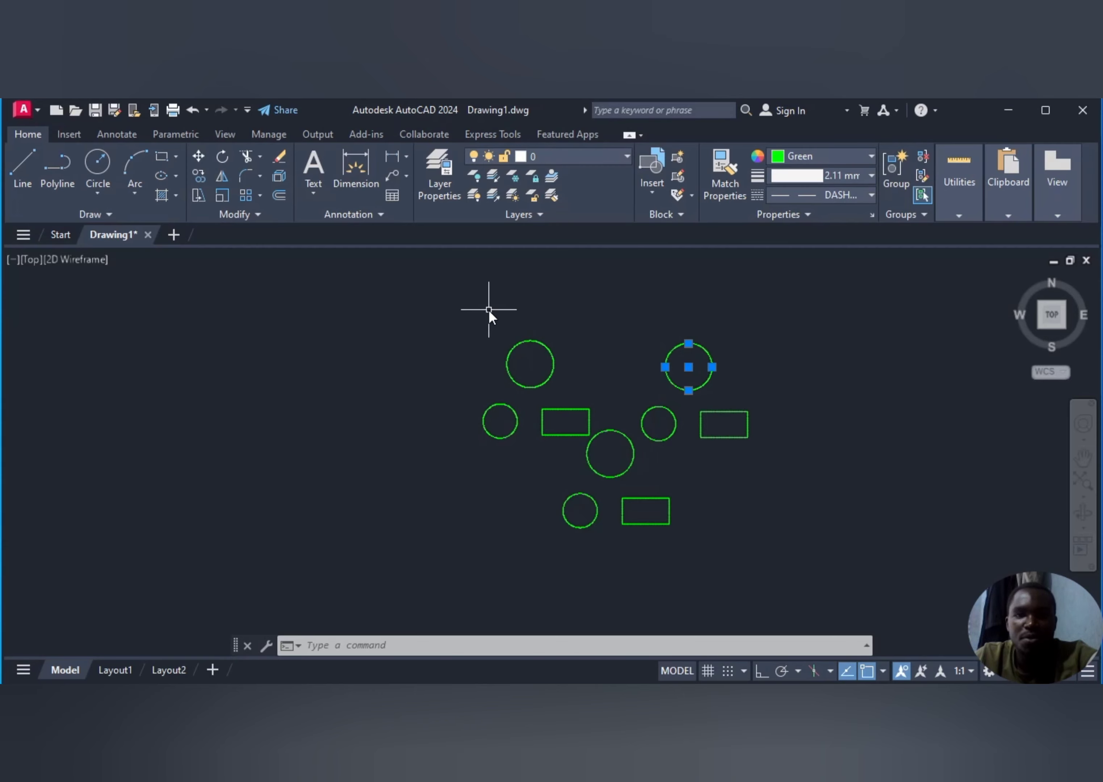
pyautogui.click(895, 165)
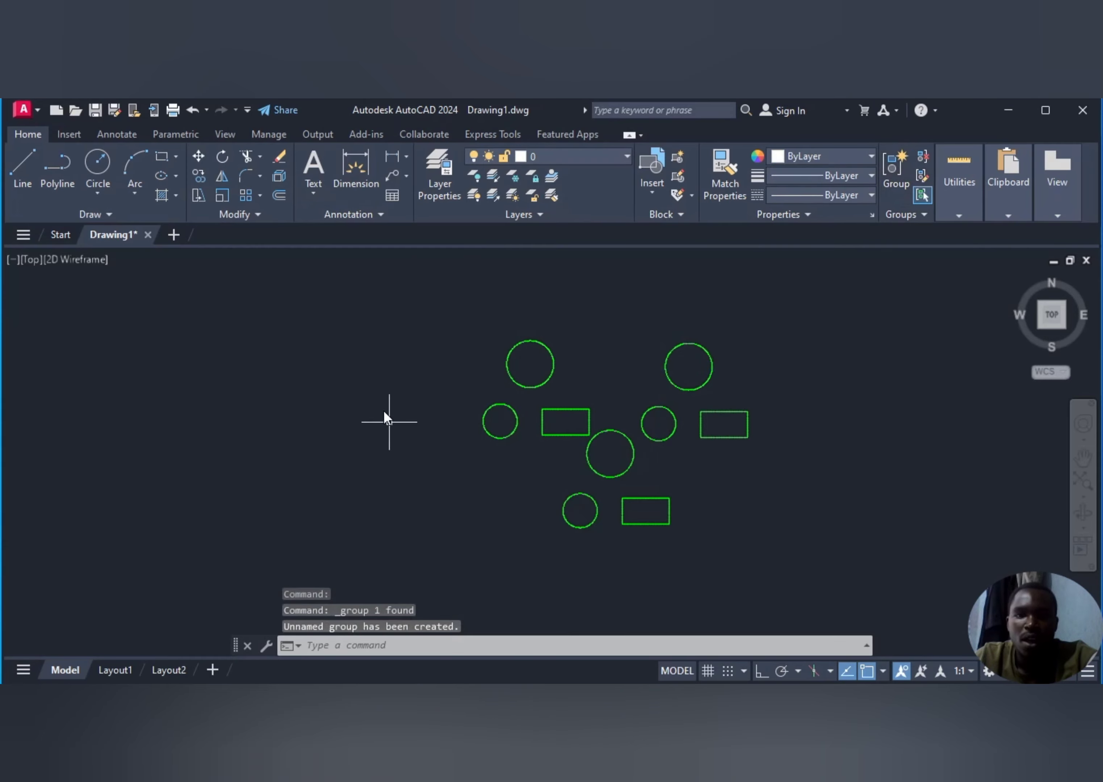
# - Group all nine circles and rectangles together into one unnamed group
pyautogui.click(459, 311)
pyautogui.click(822, 554)
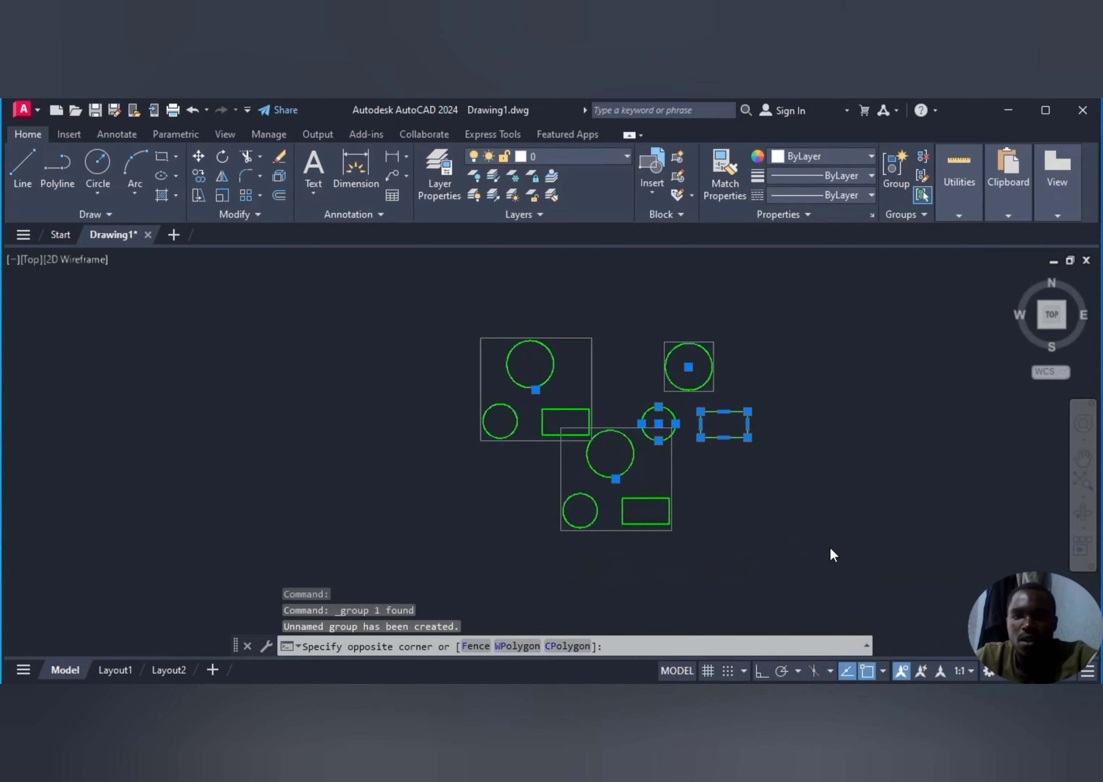
pyautogui.write('g')
pyautogui.press('Return')
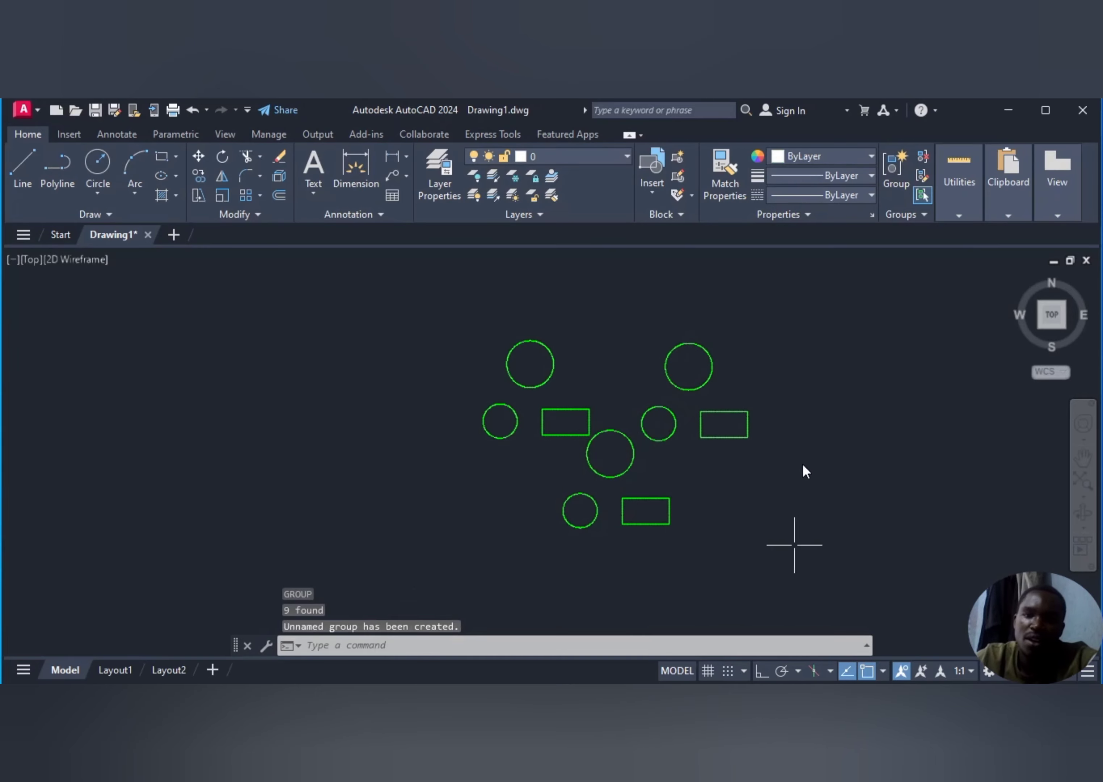
pyautogui.click(714, 367)
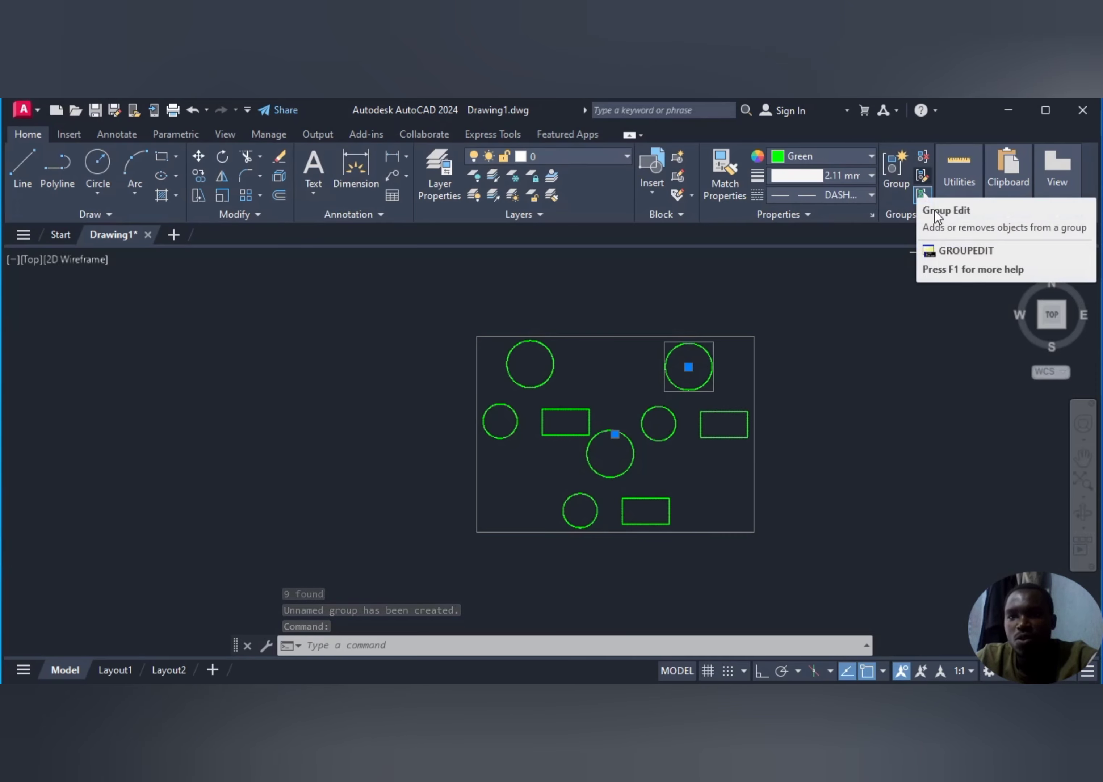
pyautogui.click(923, 176)
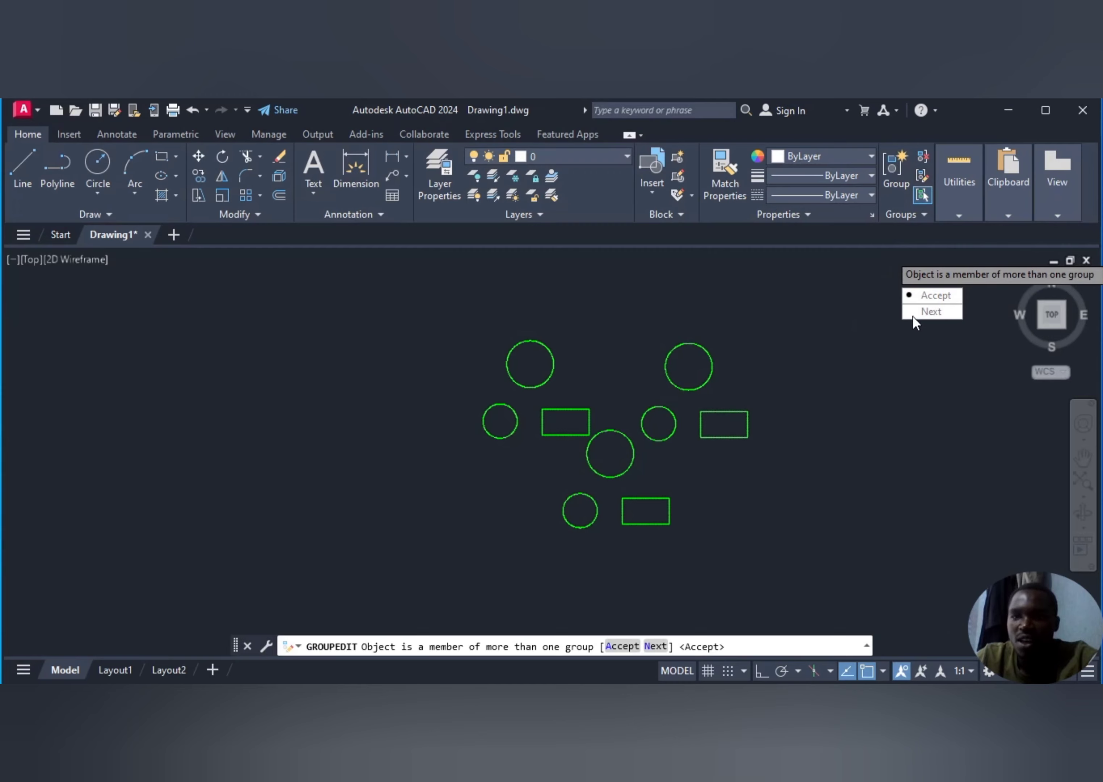
pyautogui.click(934, 295)
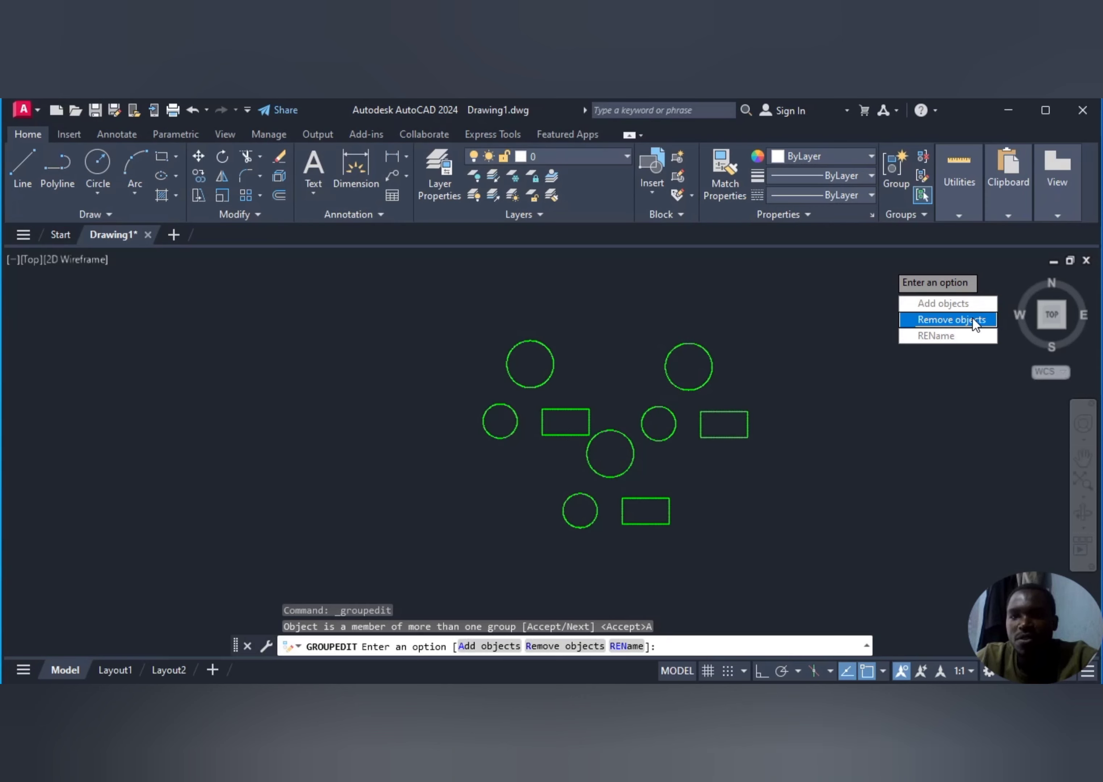
pyautogui.click(941, 321)
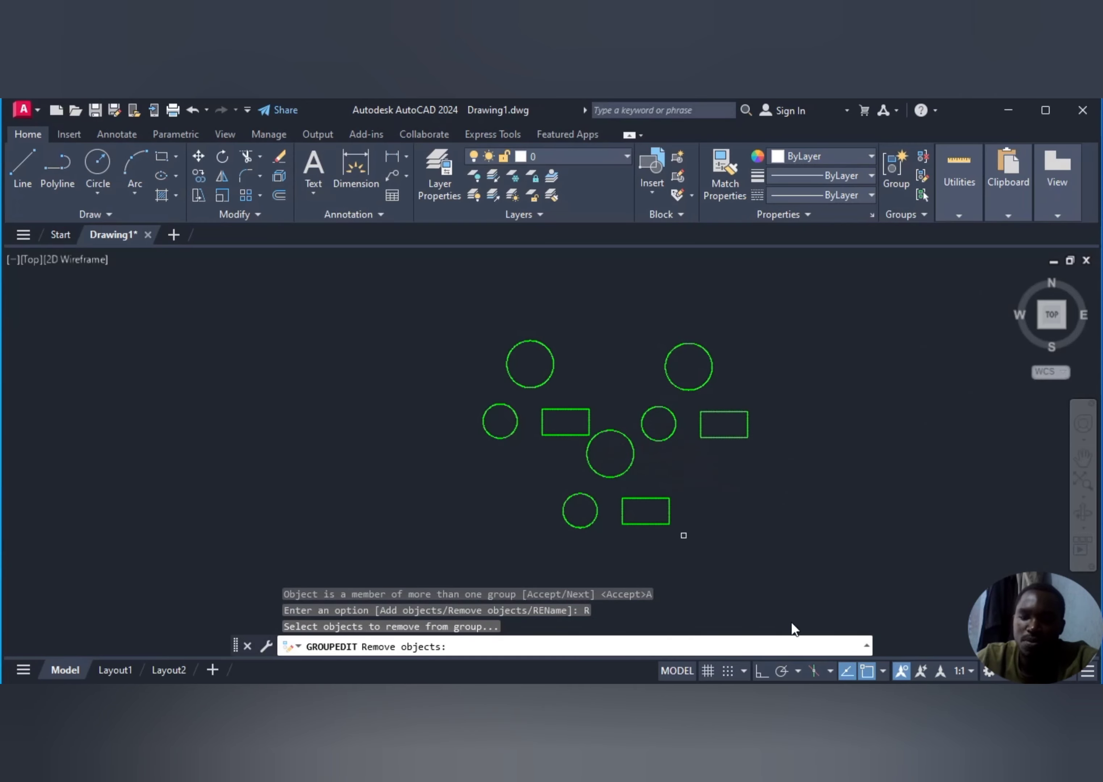
pyautogui.hotkey('ctrl', 'shift', 'a')
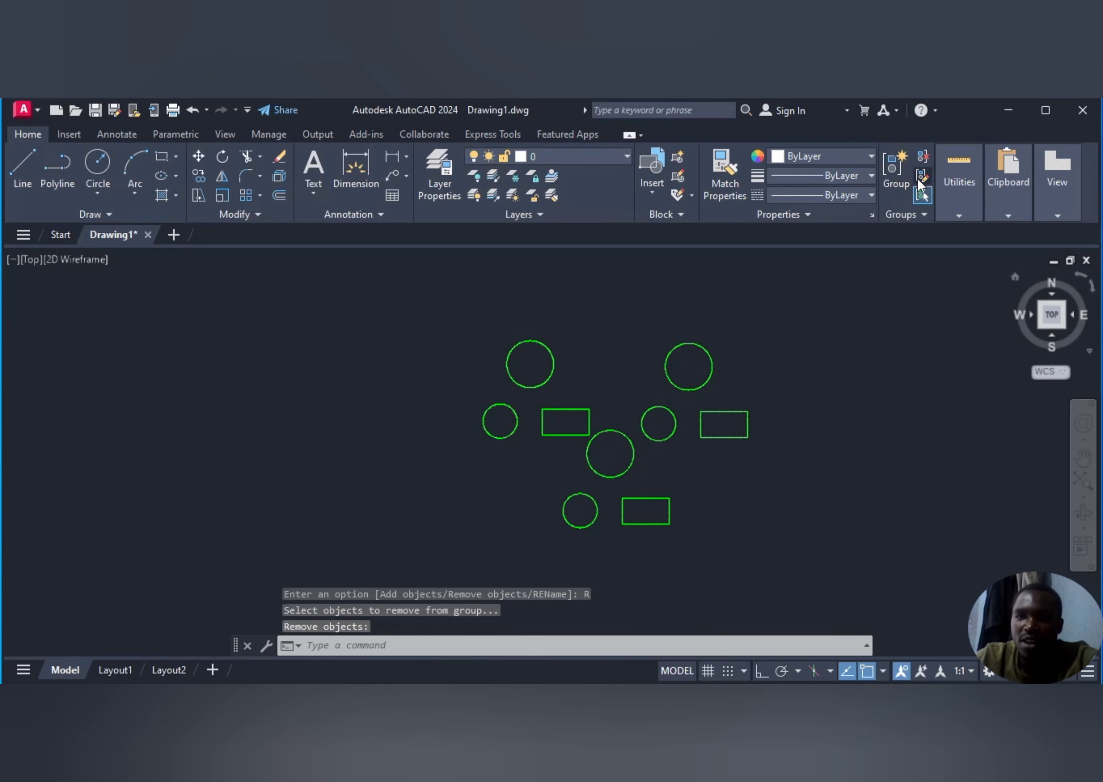
# - Edit the first group offered for the upper-left large circle, removing the right rectangle, the small circle beside it and both circles of the lowest set
pyautogui.click(925, 174)
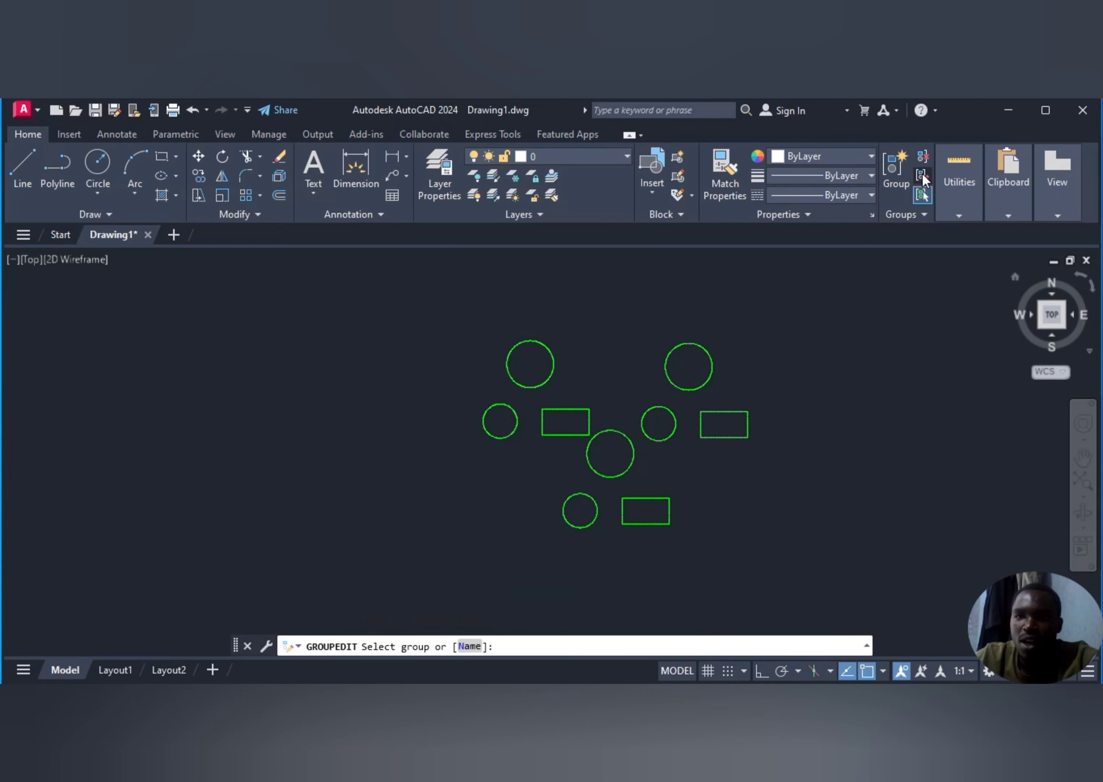
pyautogui.click(925, 180)
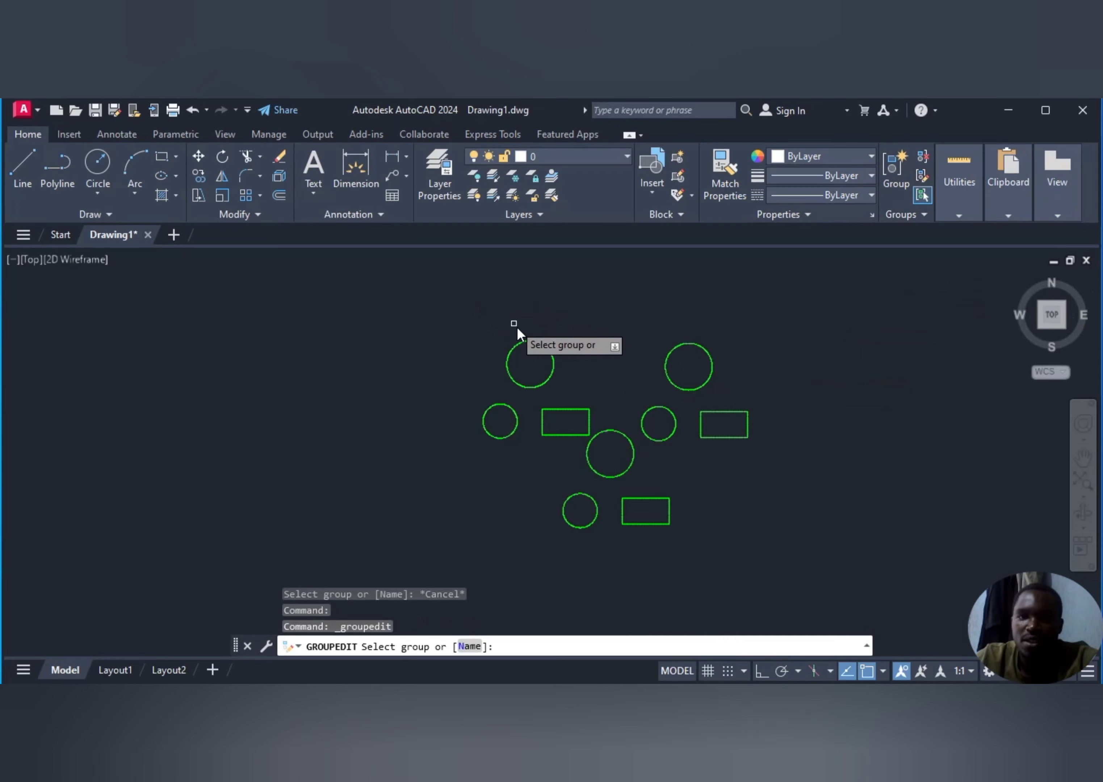
pyautogui.click(550, 368)
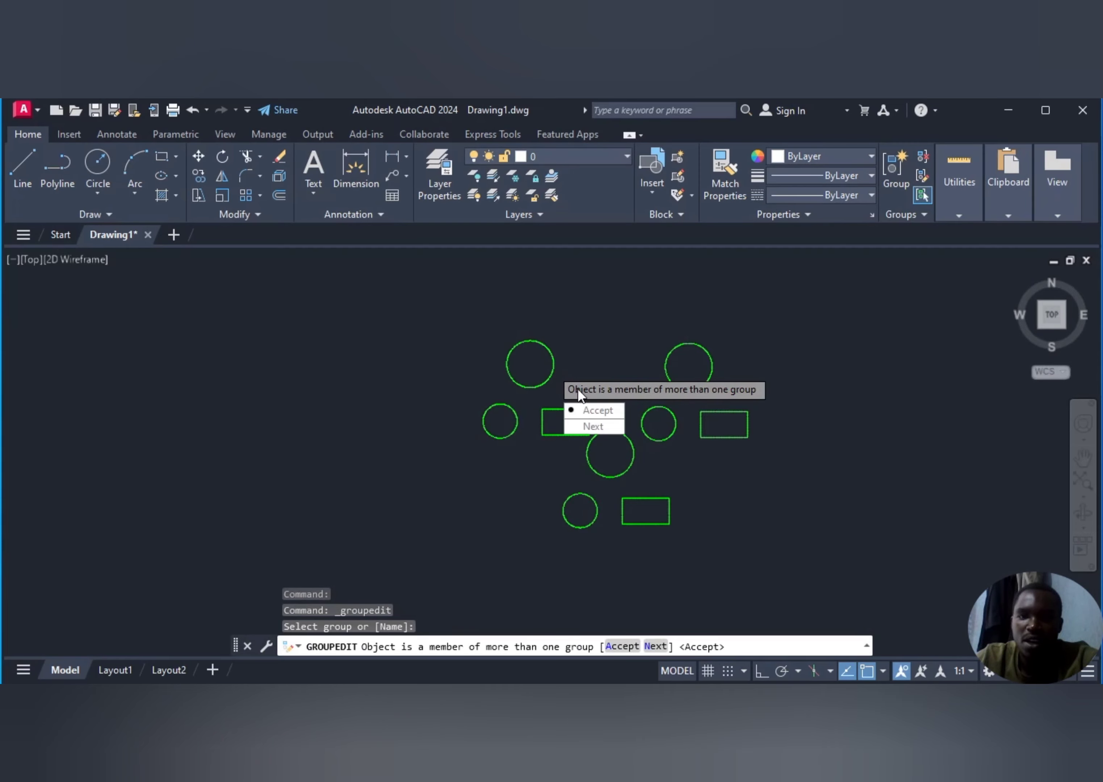
pyautogui.click(593, 411)
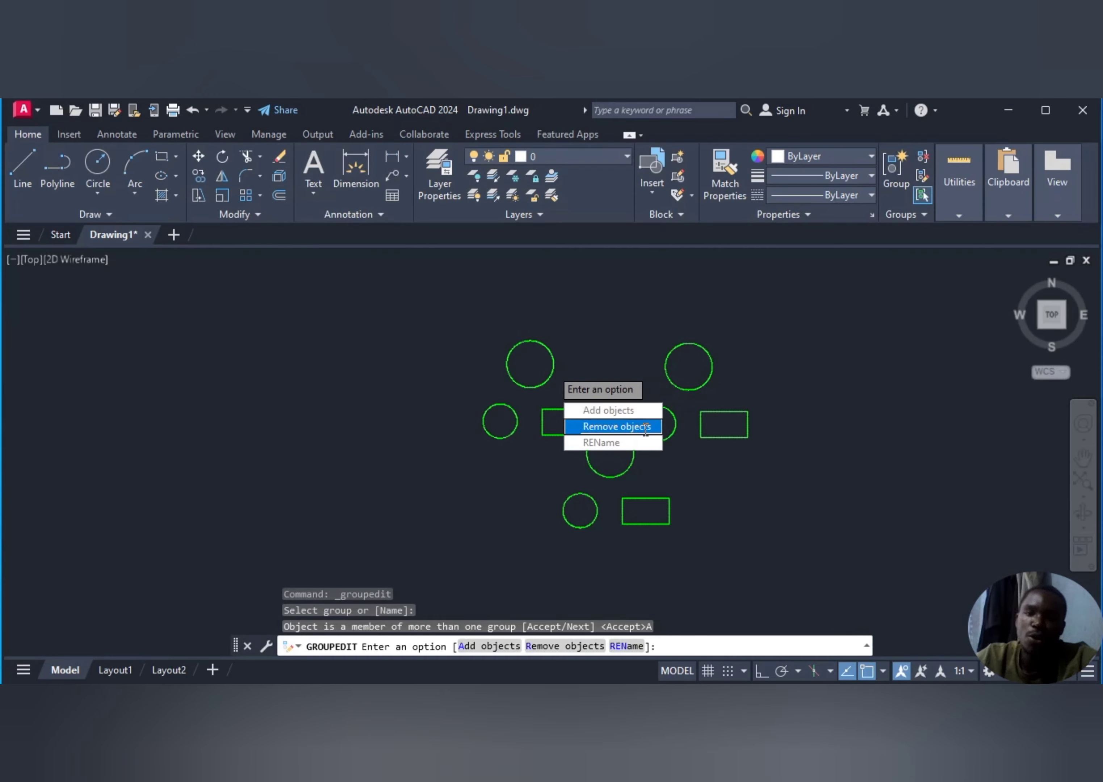
pyautogui.click(614, 426)
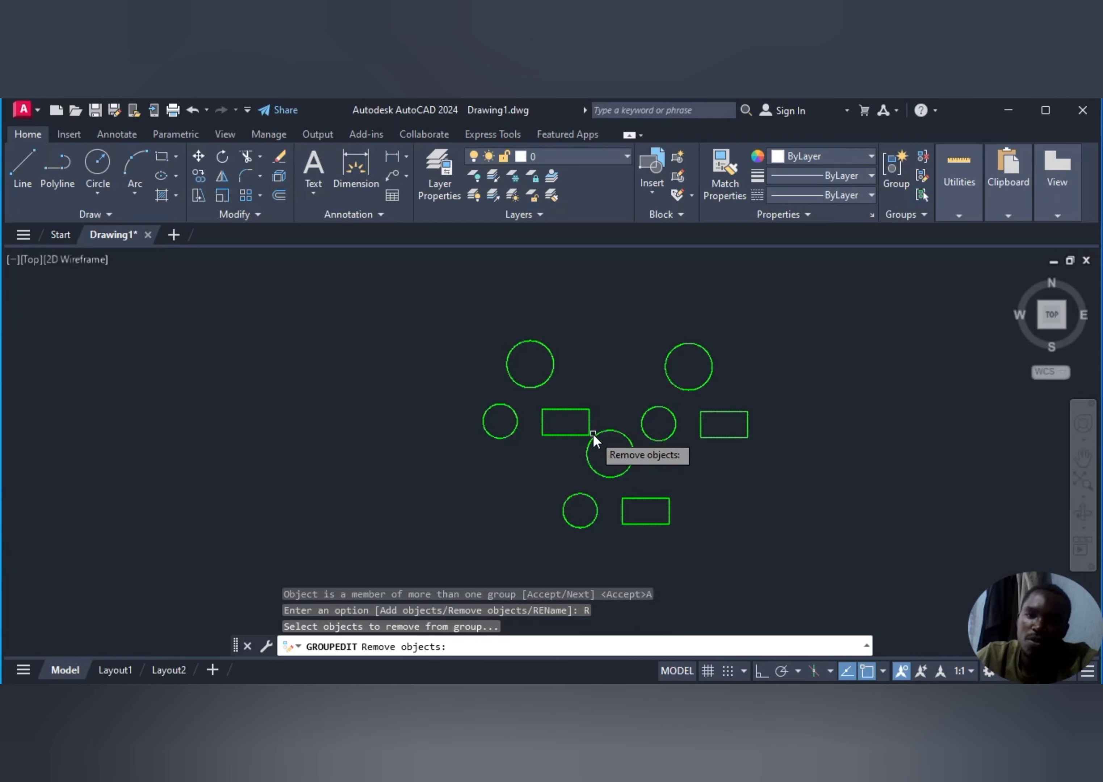
pyautogui.click(634, 461)
pyautogui.click(664, 502)
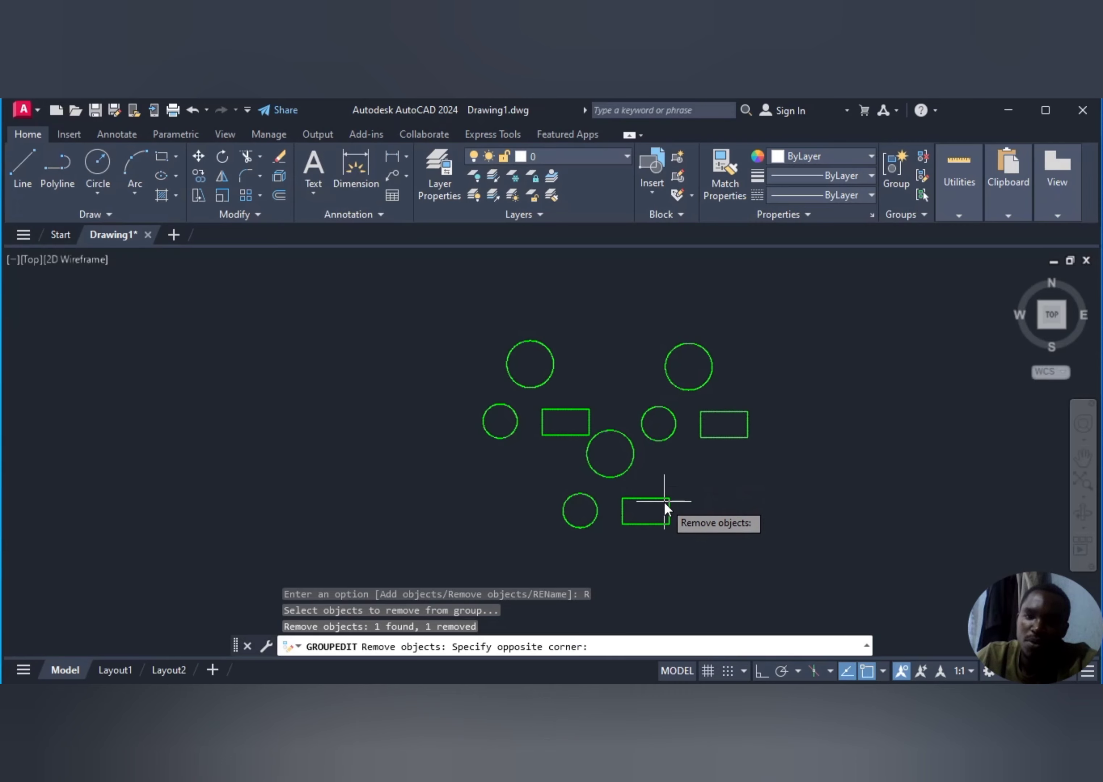
pyautogui.click(673, 493)
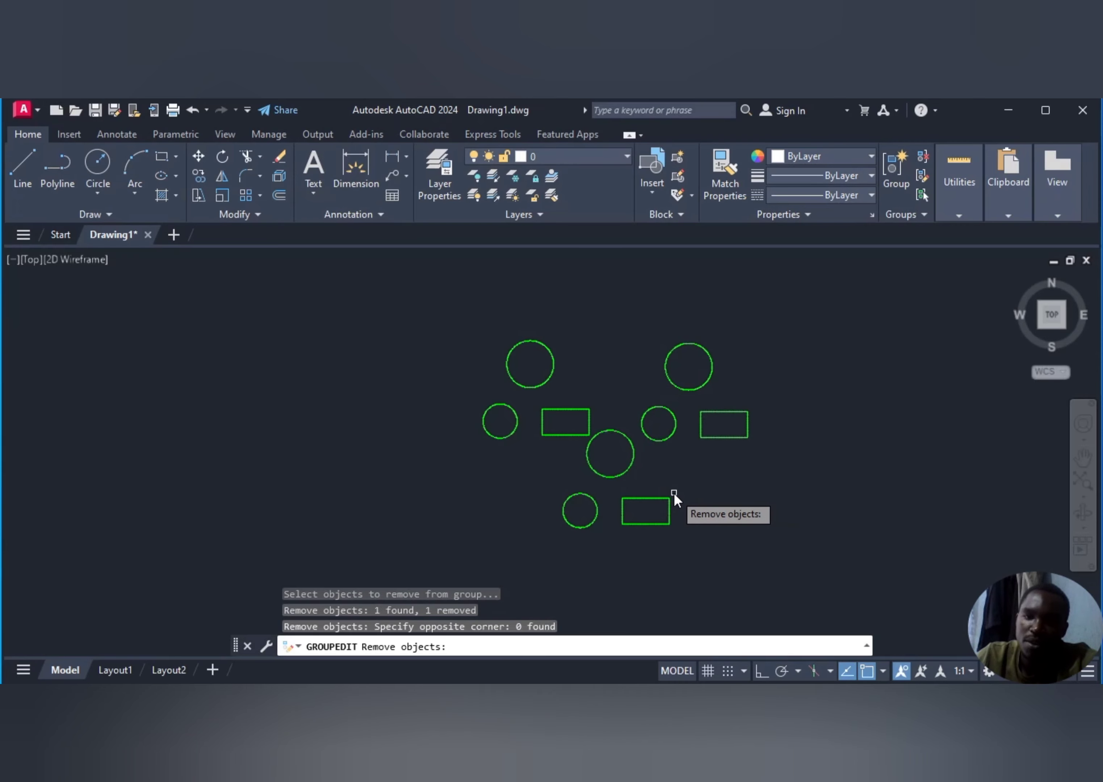
pyautogui.click(709, 439)
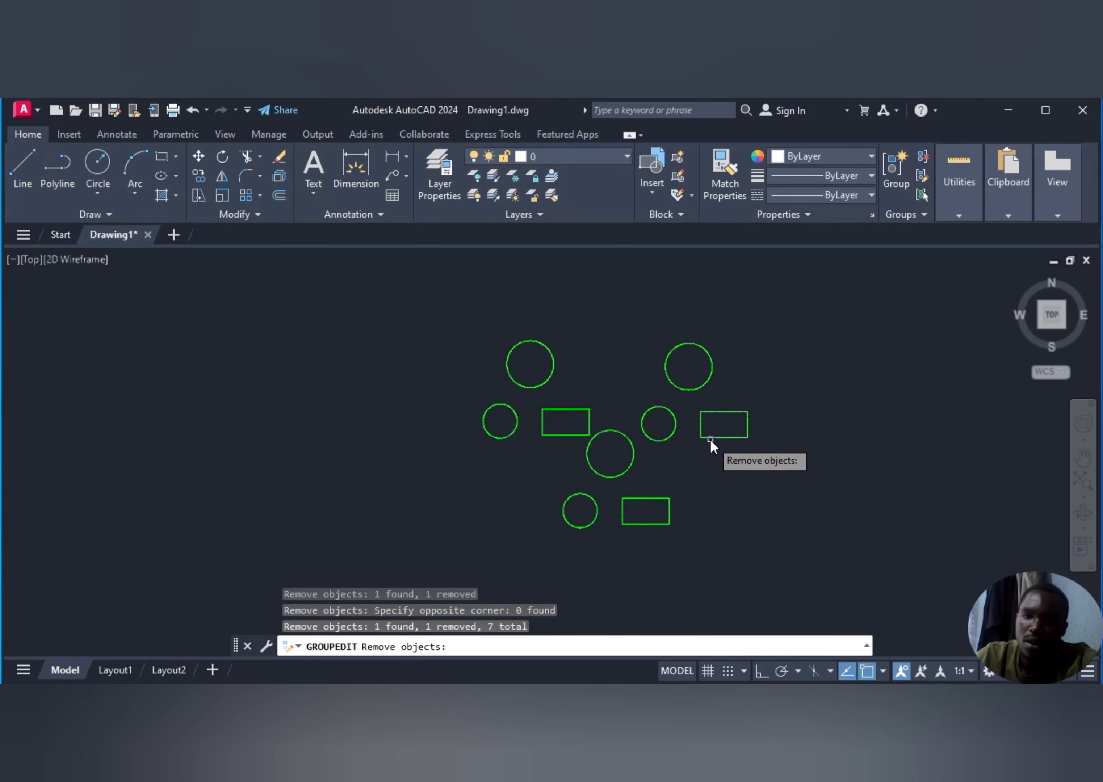
pyautogui.click(673, 436)
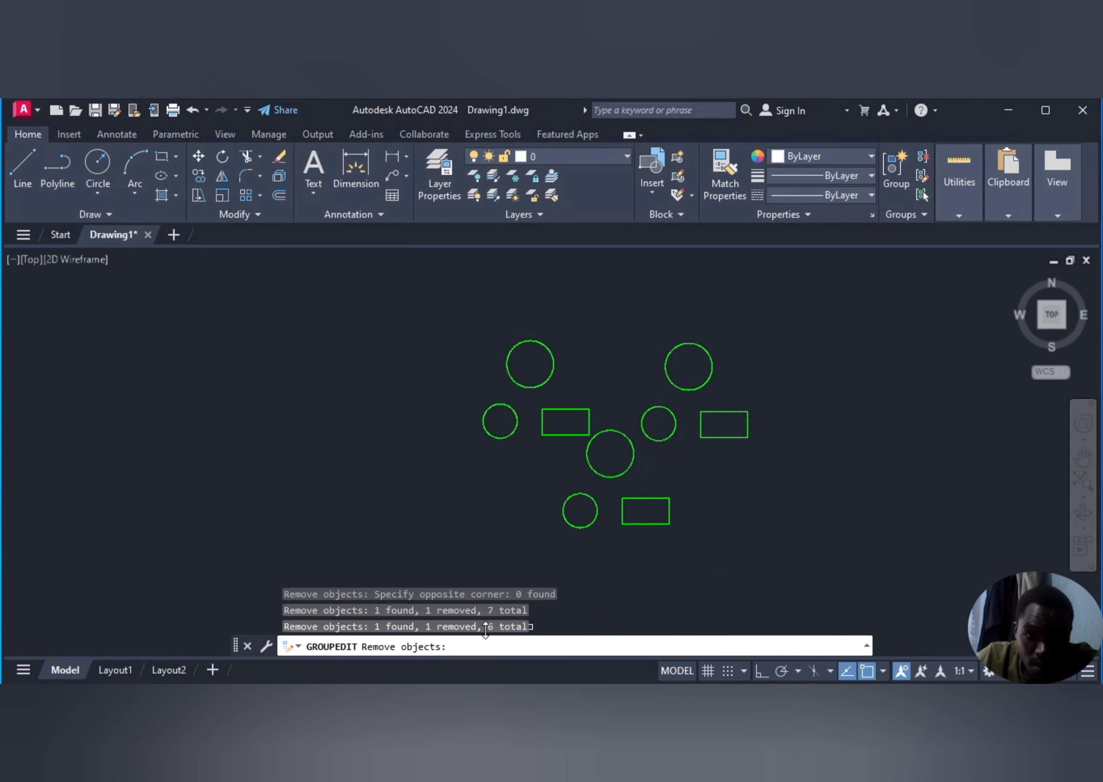
pyautogui.click(562, 514)
pyautogui.press('Return')
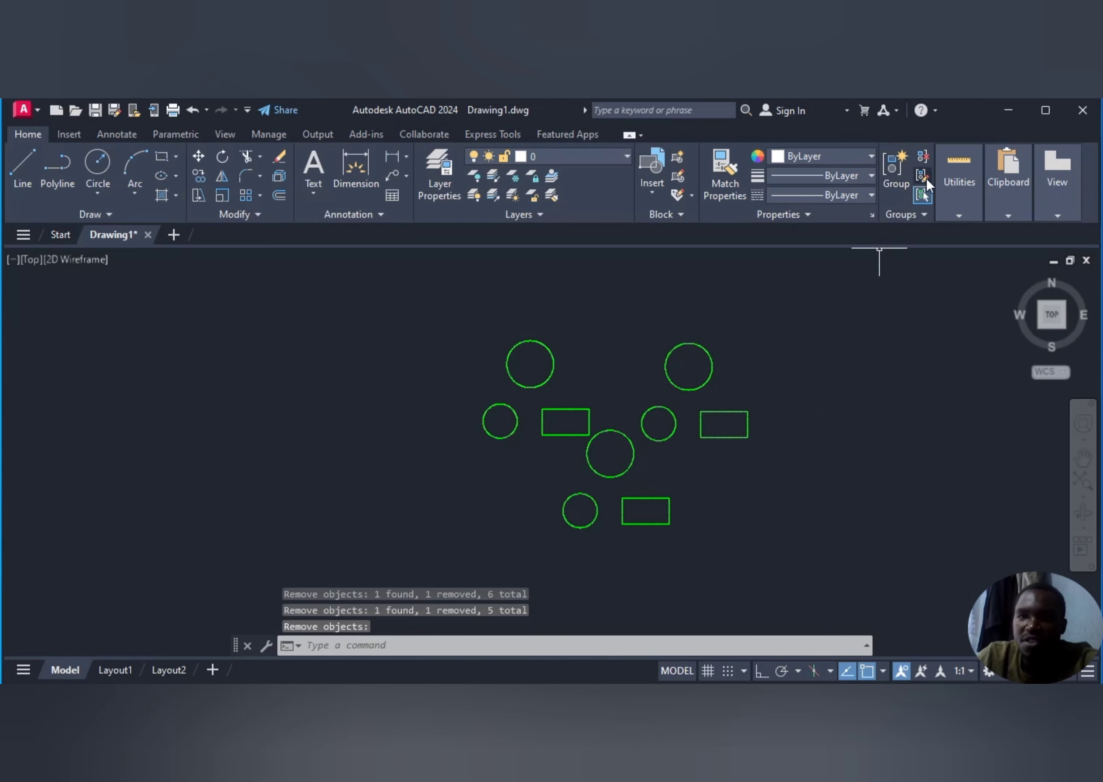
# - Ungroup the lowest set of two circles and a rectangle
pyautogui.press('Return')
pyautogui.click(634, 452)
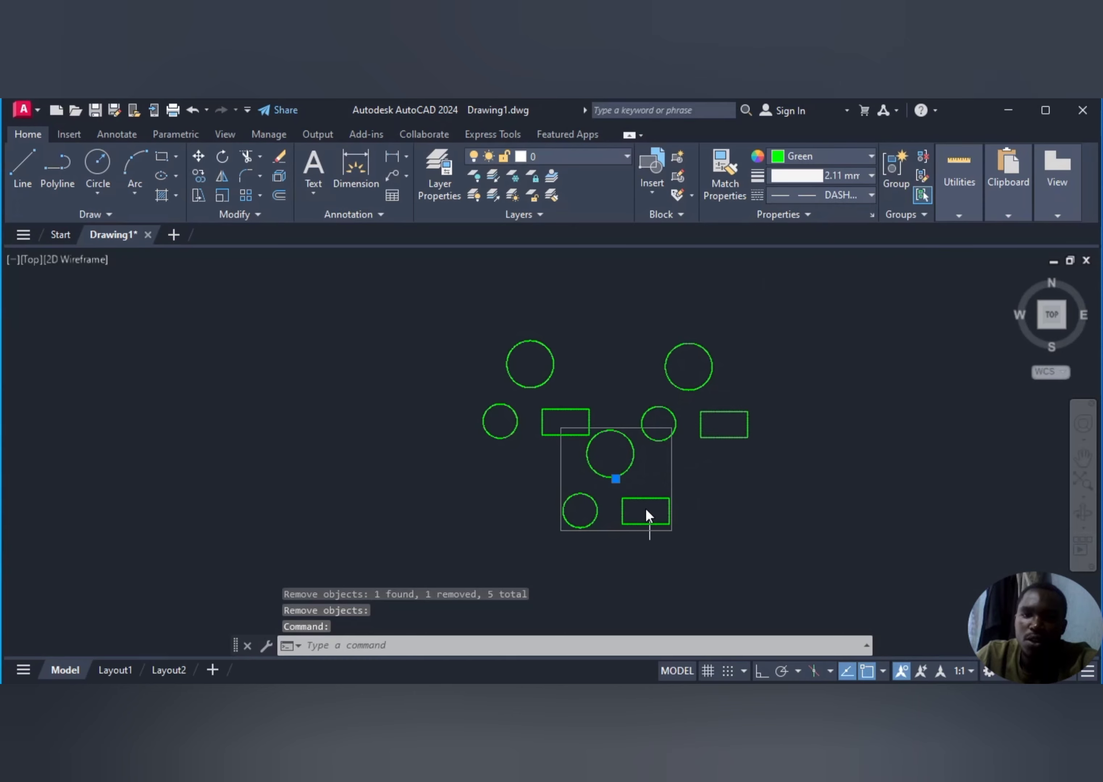
pyautogui.click(923, 156)
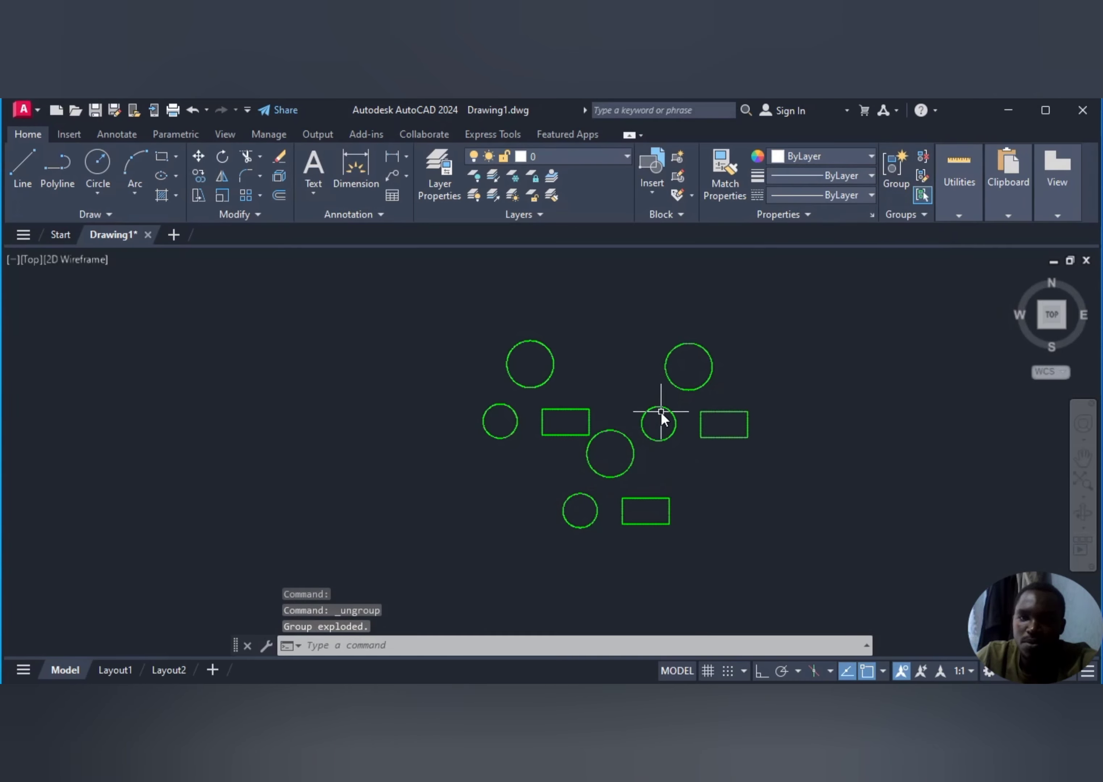
# - Ungroup the large group through the upper-right large circle, accepting the first group offered, and ungroup the upper-left set
pyautogui.click(680, 385)
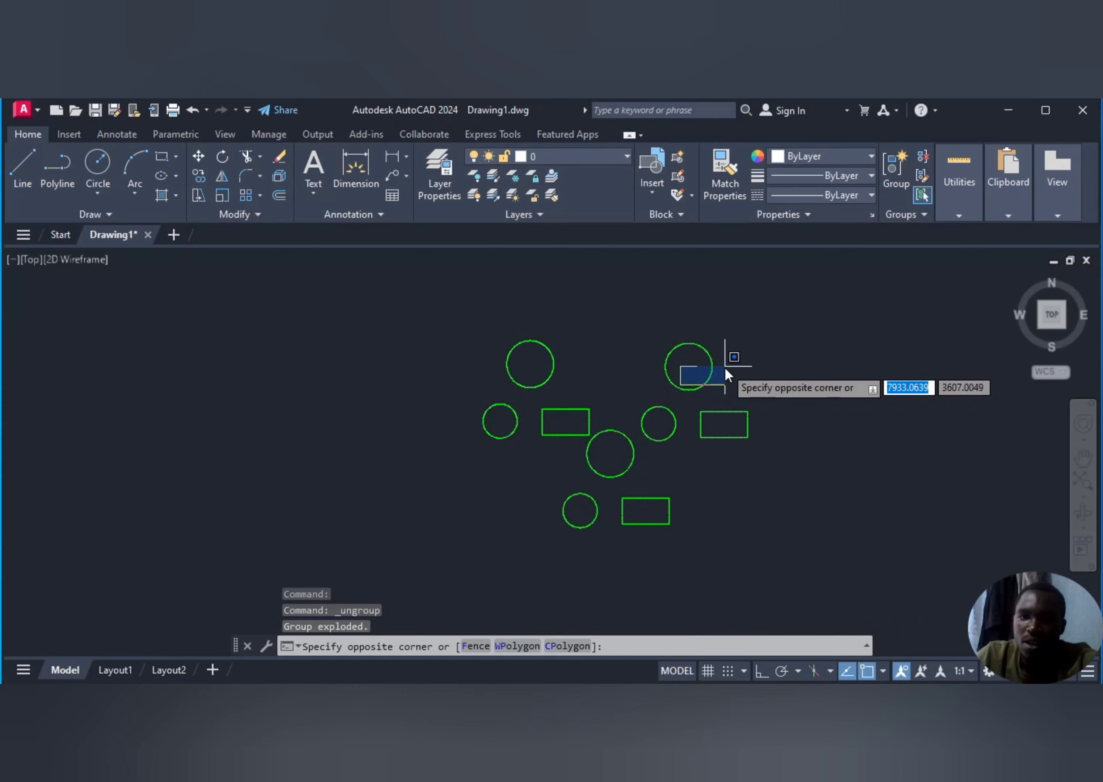
pyautogui.click(692, 404)
pyautogui.click(700, 390)
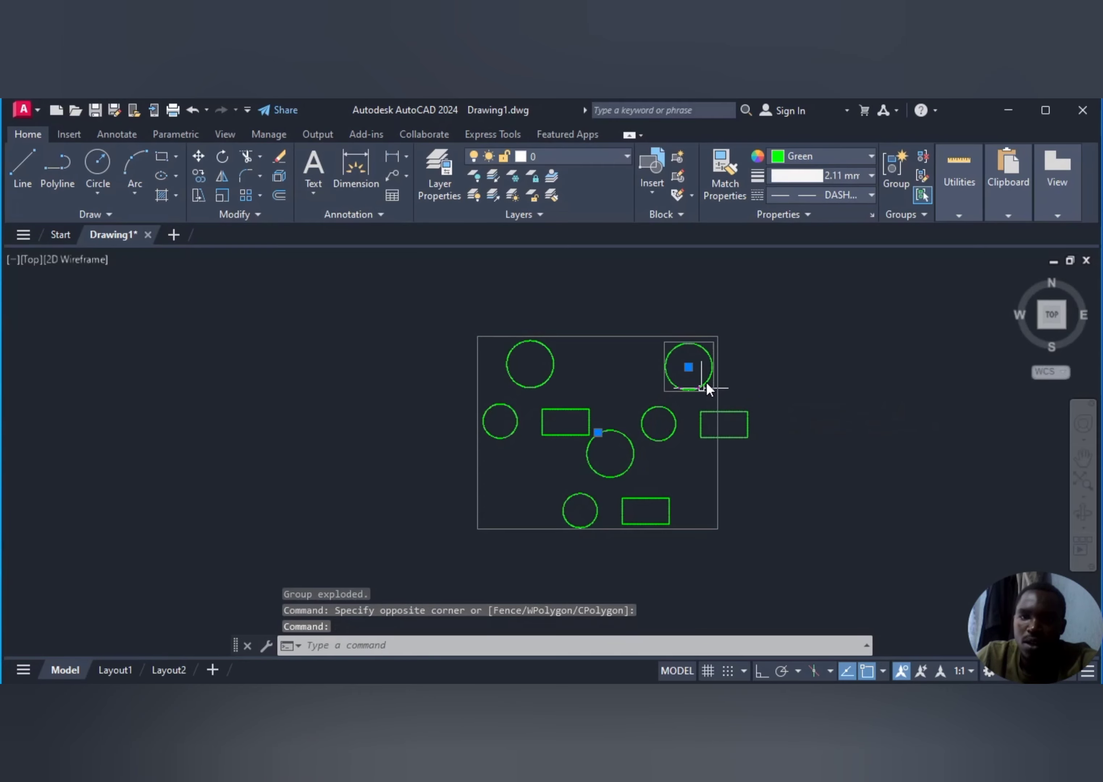
pyautogui.click(923, 156)
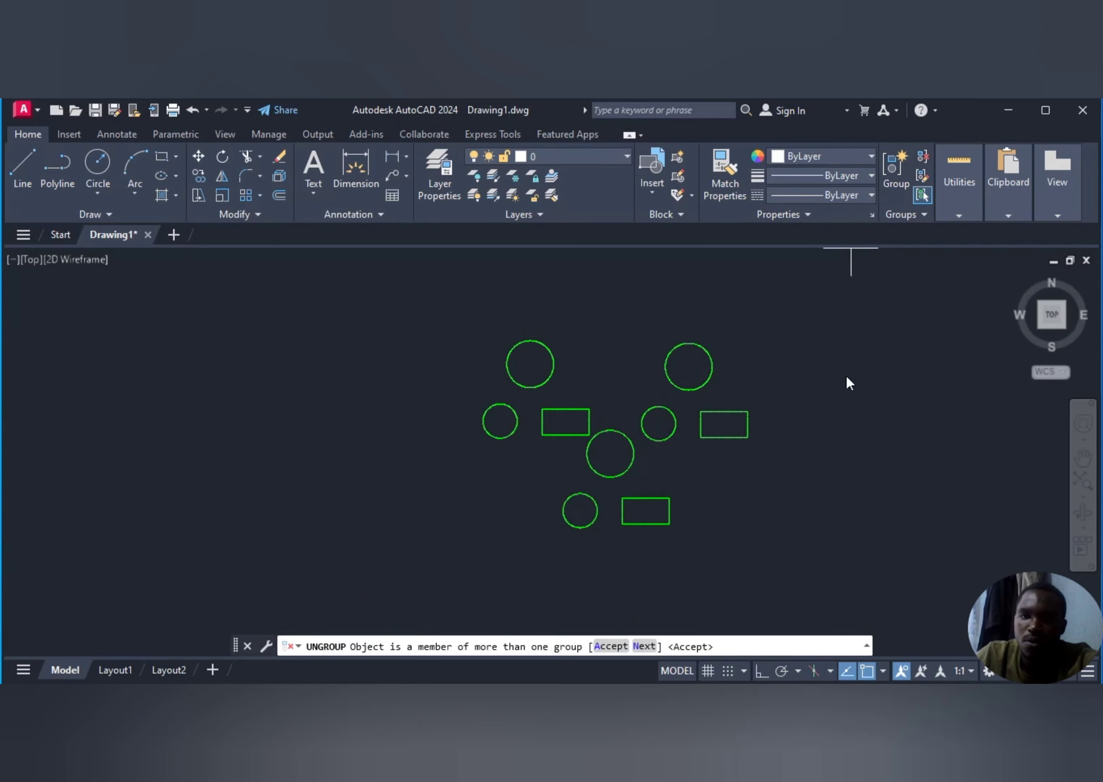
pyautogui.click(934, 298)
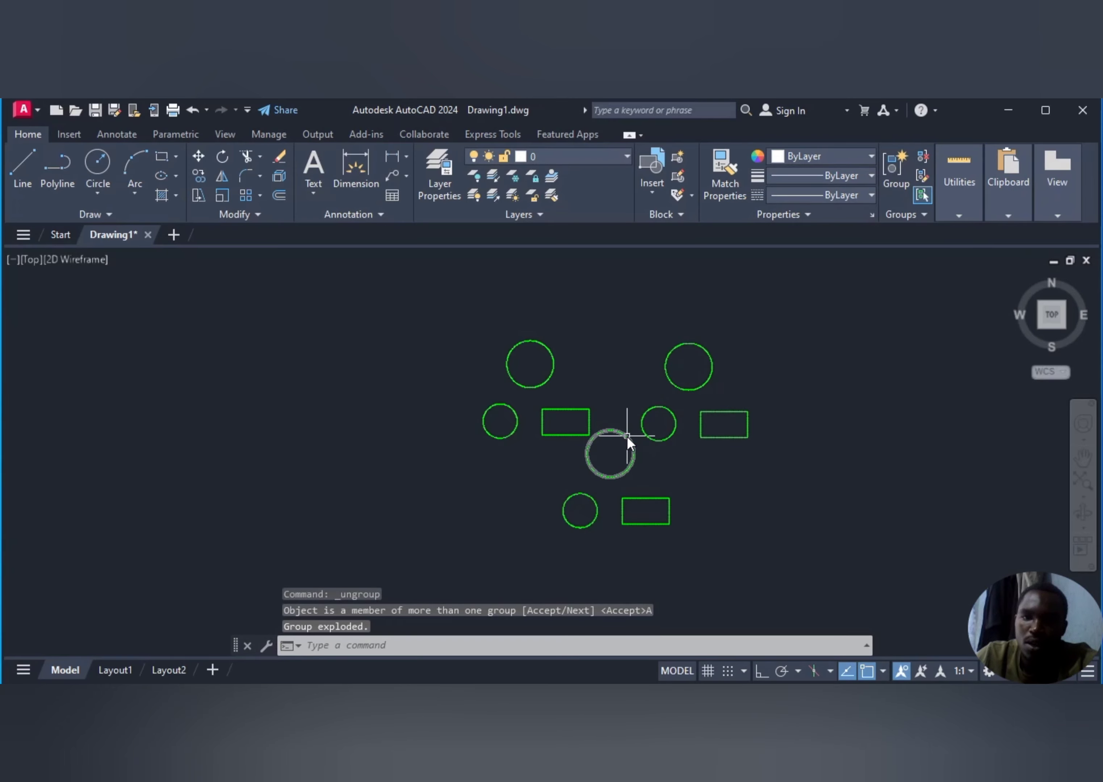
pyautogui.click(587, 430)
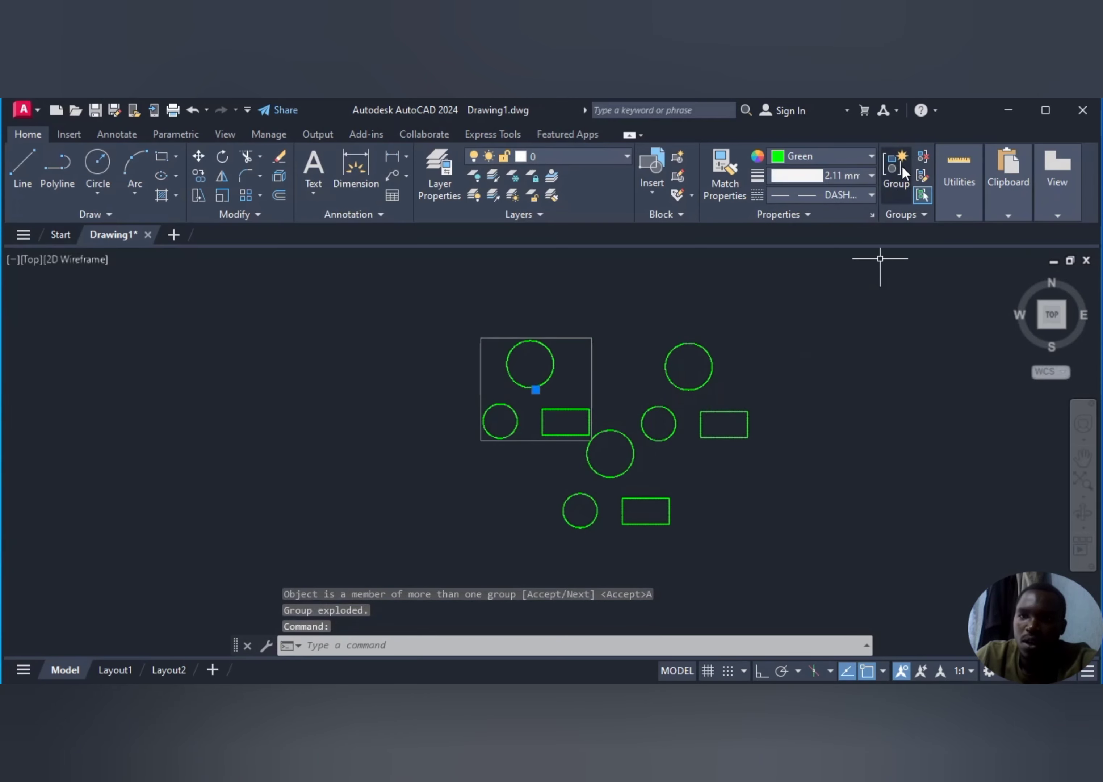
pyautogui.click(922, 158)
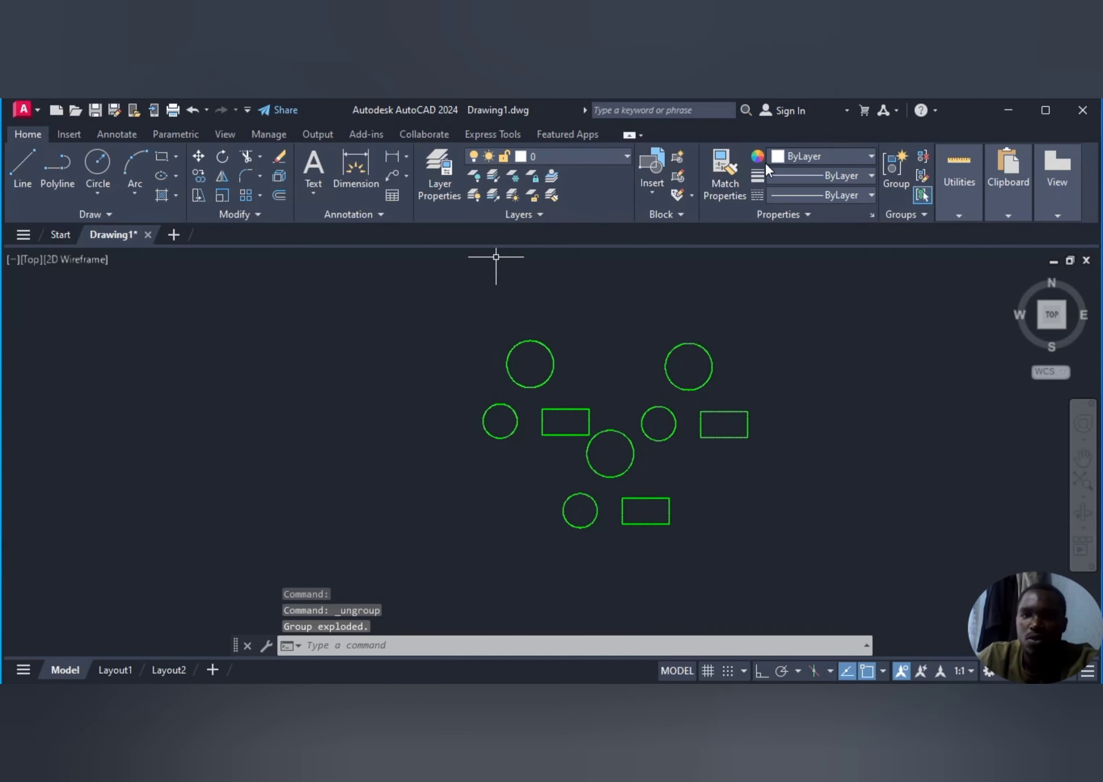
# - Window-select all nine circles and rectangles and combine them into one unnamed group
pyautogui.click(893, 166)
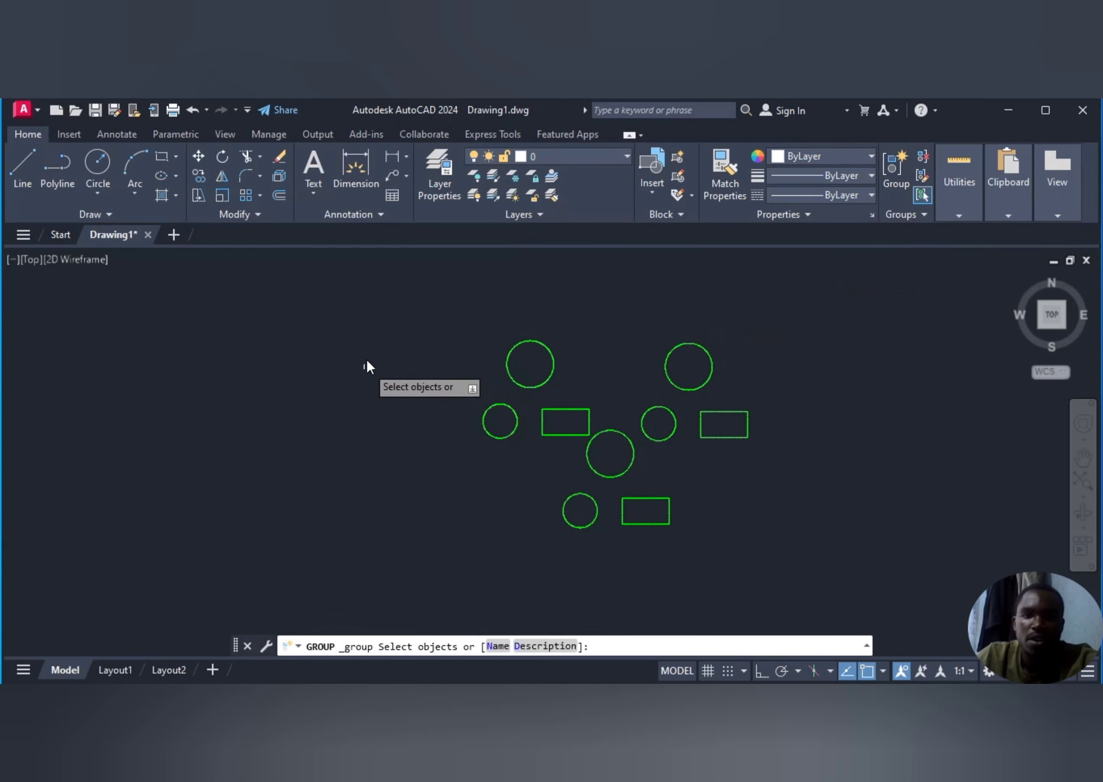
pyautogui.click(413, 288)
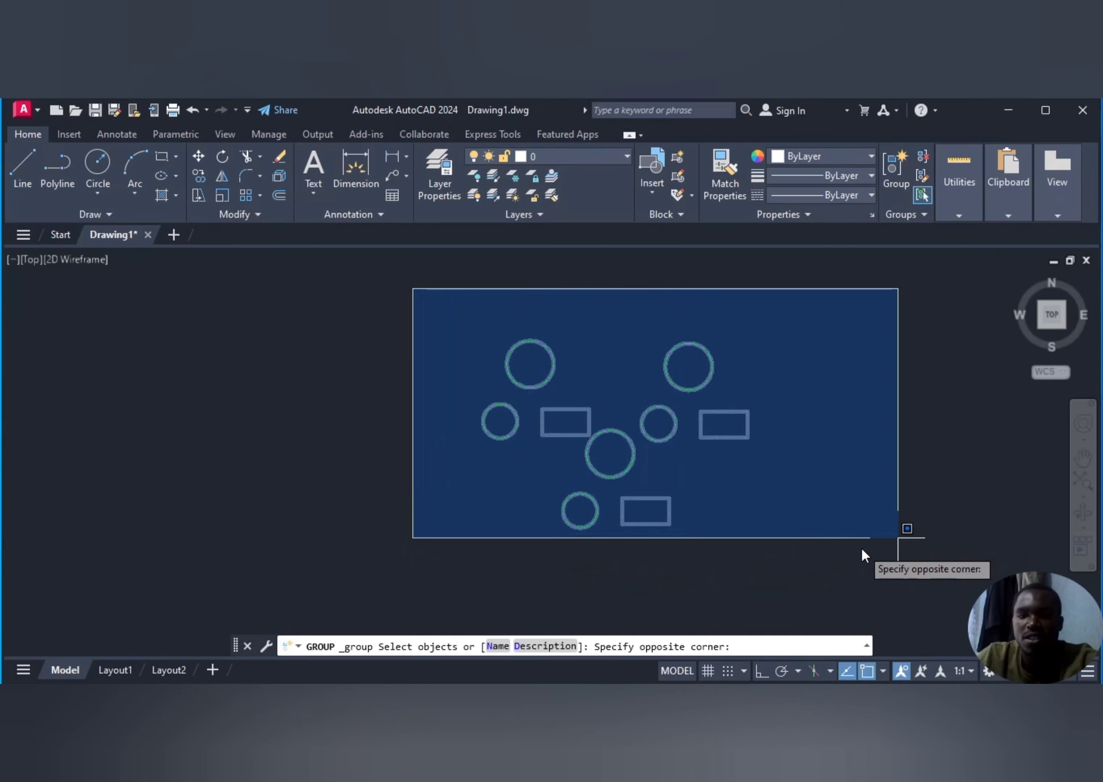
pyautogui.click(861, 550)
pyautogui.press('Return')
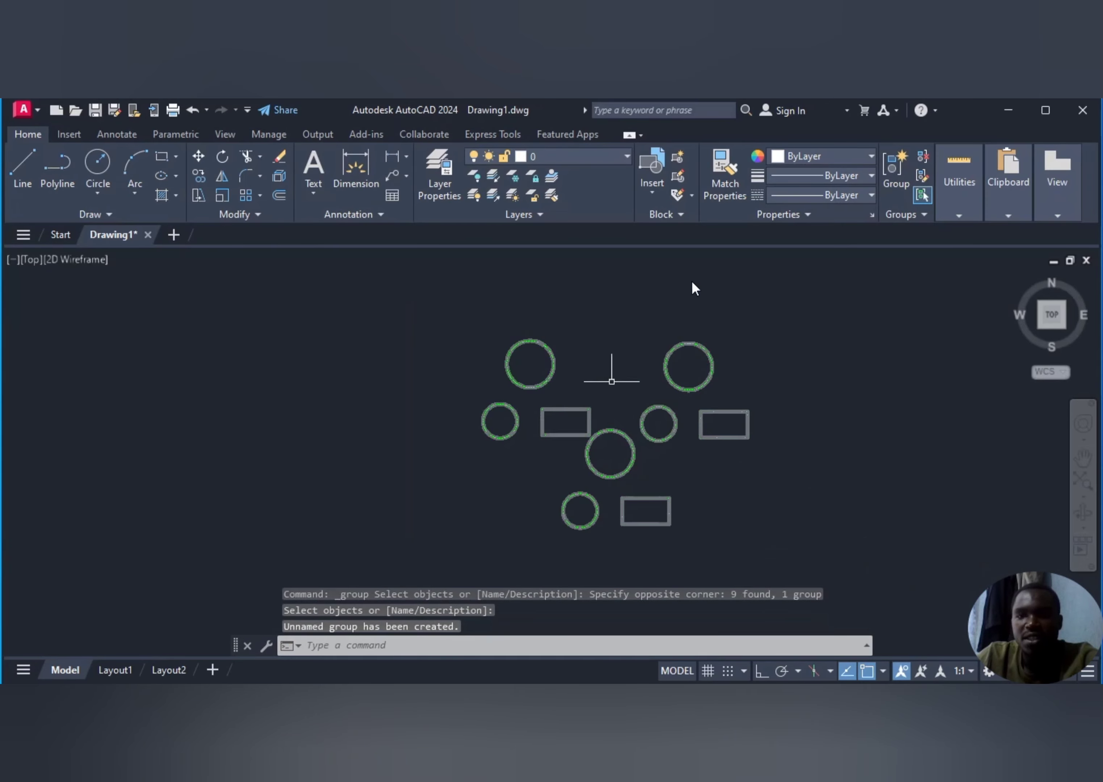
# - Edit the second group offered for the upper-right large circle, adding that circle to it
pyautogui.click(922, 176)
pyautogui.click(922, 176)
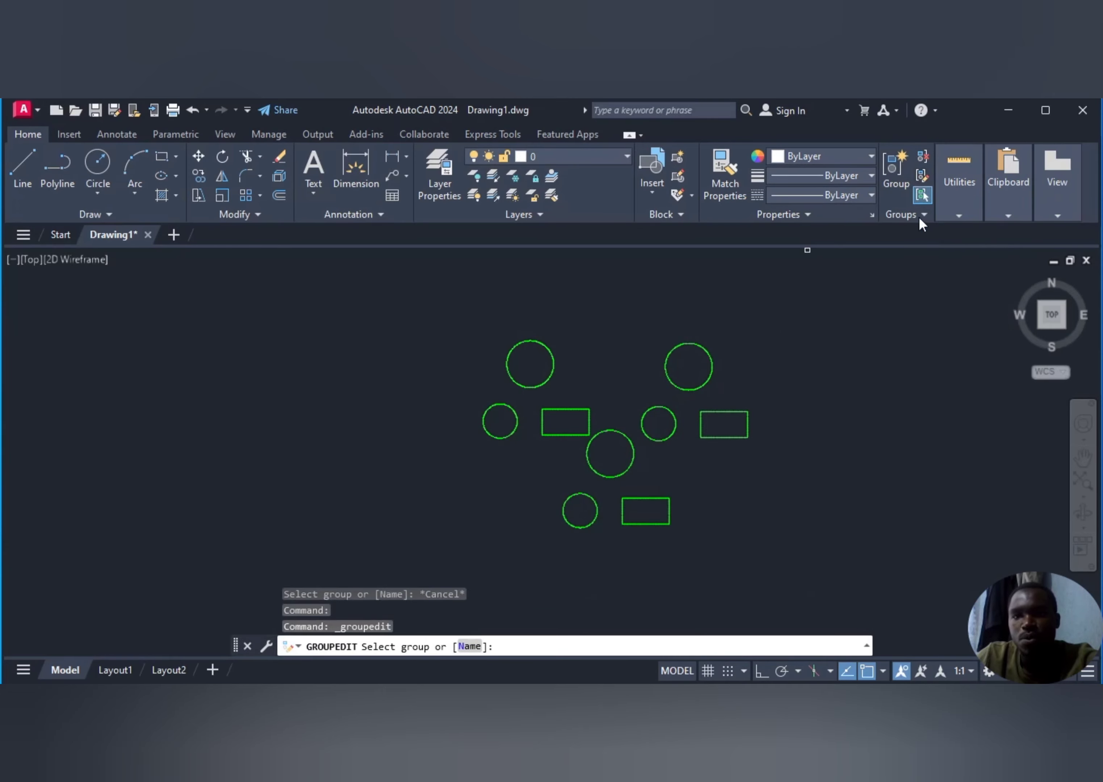
pyautogui.click(711, 374)
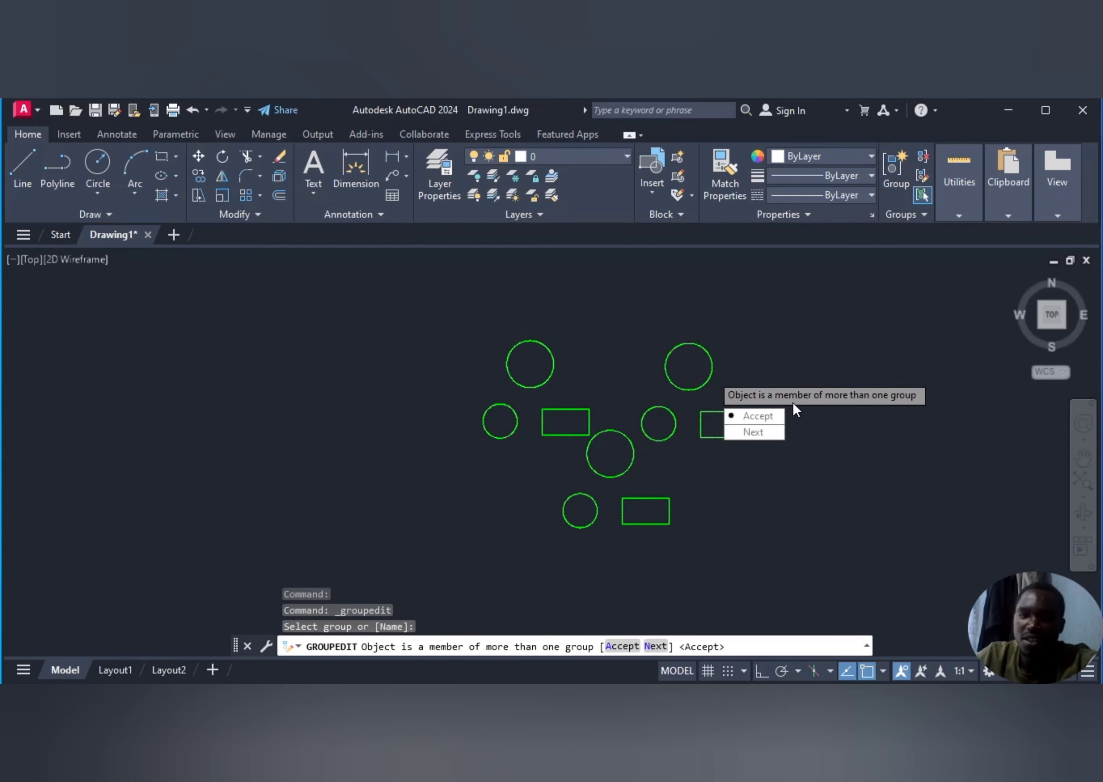
pyautogui.click(757, 432)
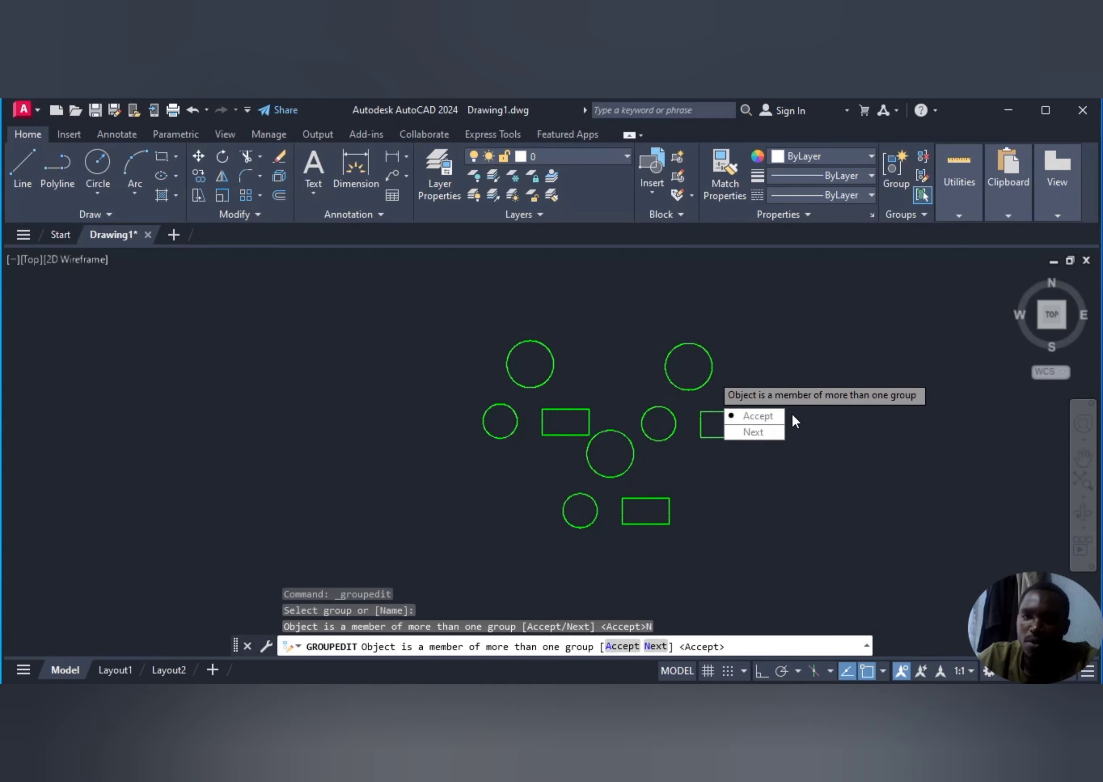
pyautogui.click(767, 415)
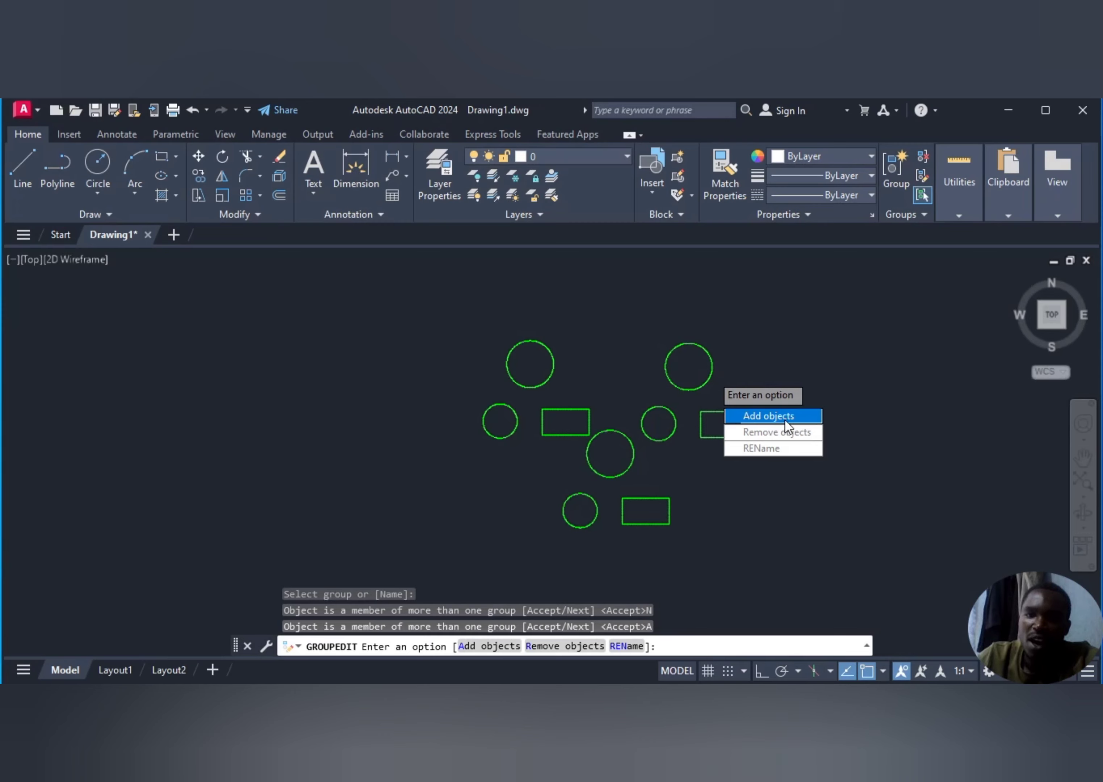
pyautogui.click(761, 415)
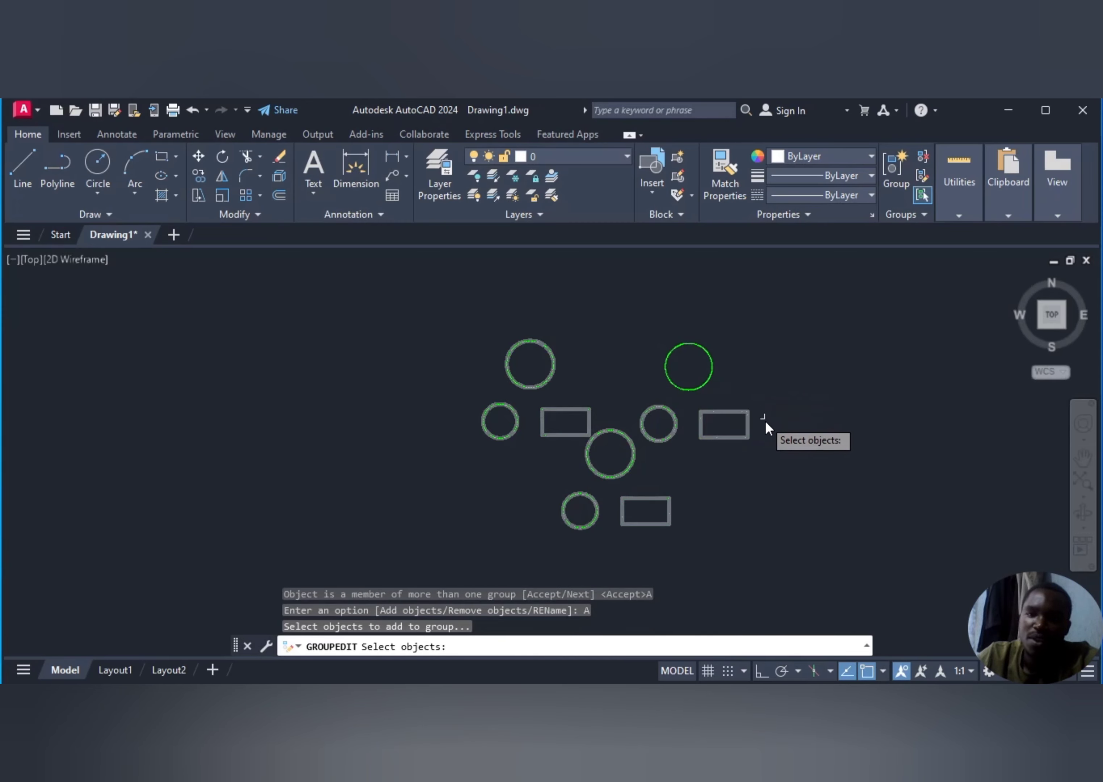
pyautogui.click(710, 364)
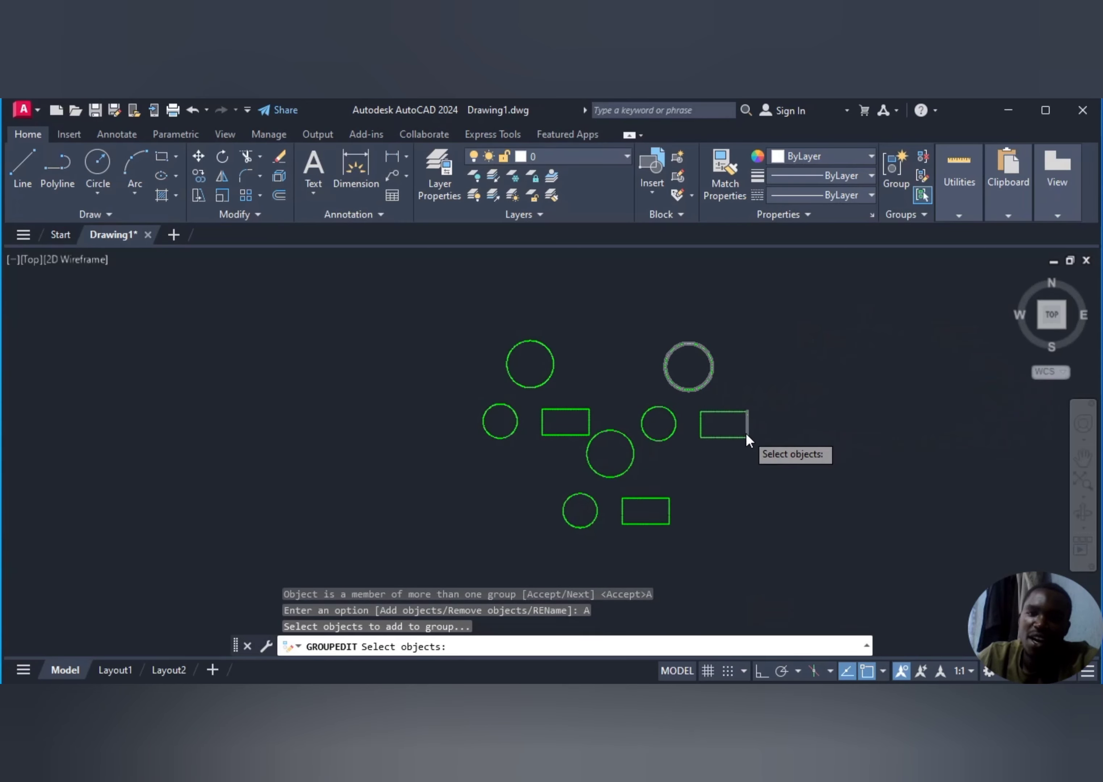
pyautogui.click(709, 380)
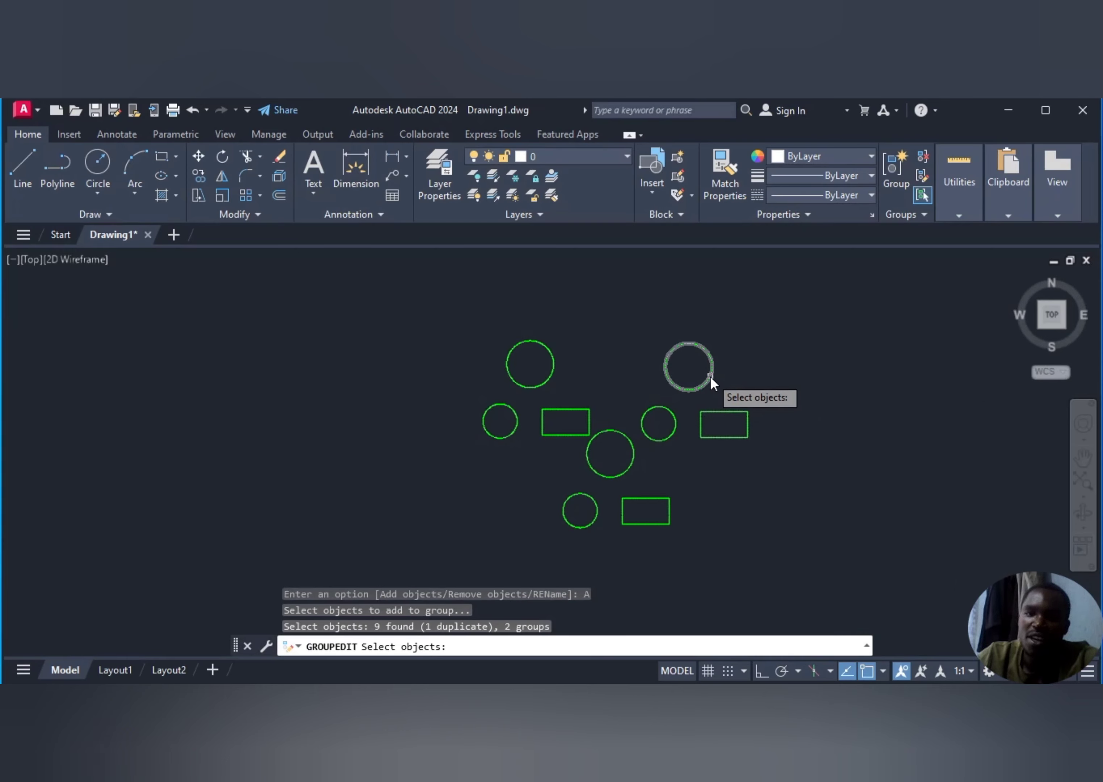
pyautogui.click(711, 378)
pyautogui.press('Return')
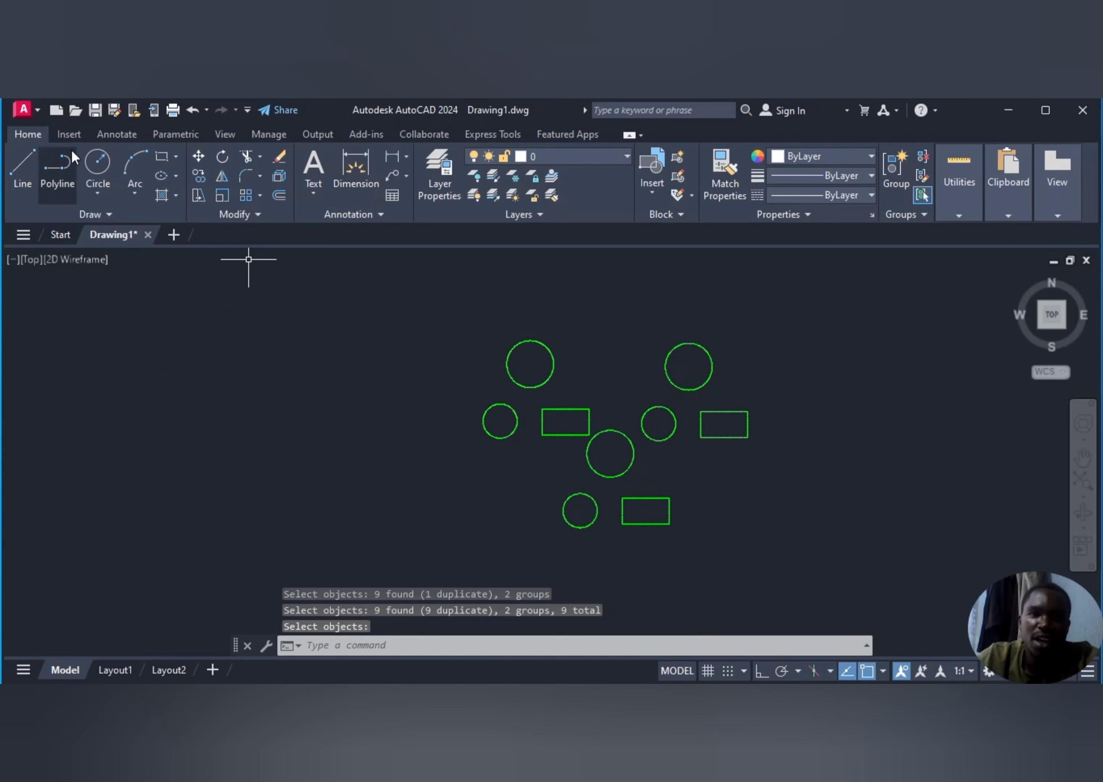
# - Draw a new large circle in the empty area to the left of the grouped circles and rectangles
pyautogui.click(96, 164)
pyautogui.click(226, 371)
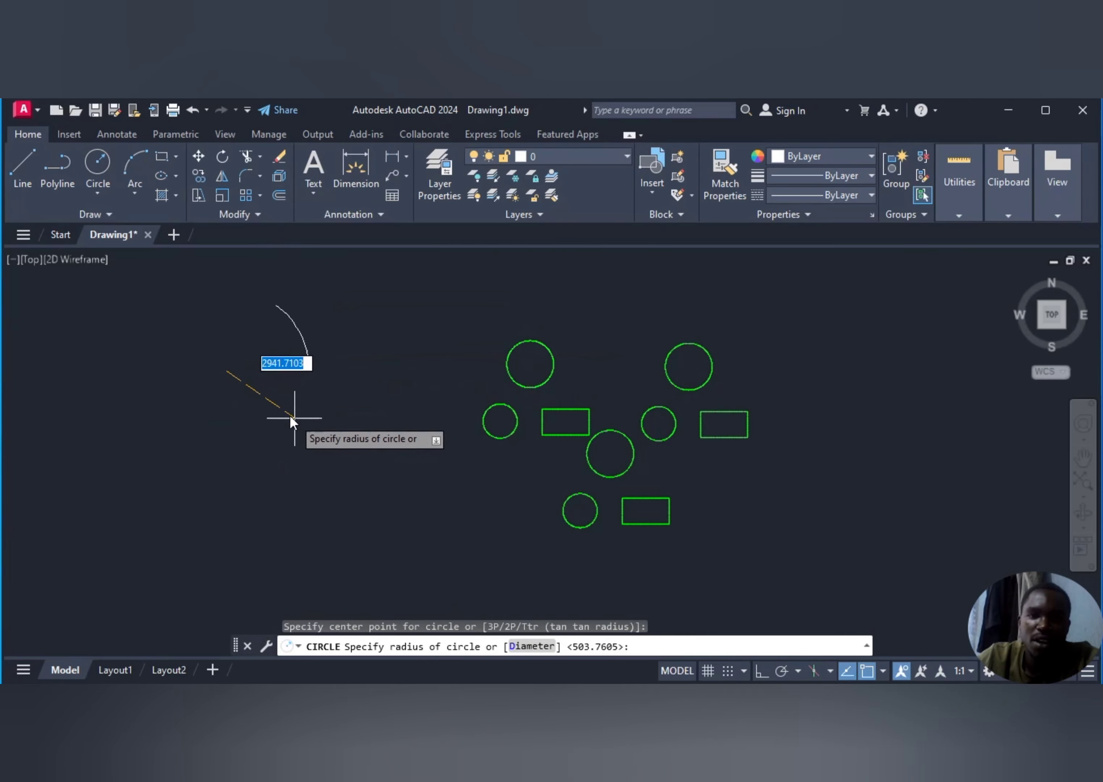
pyautogui.click(270, 395)
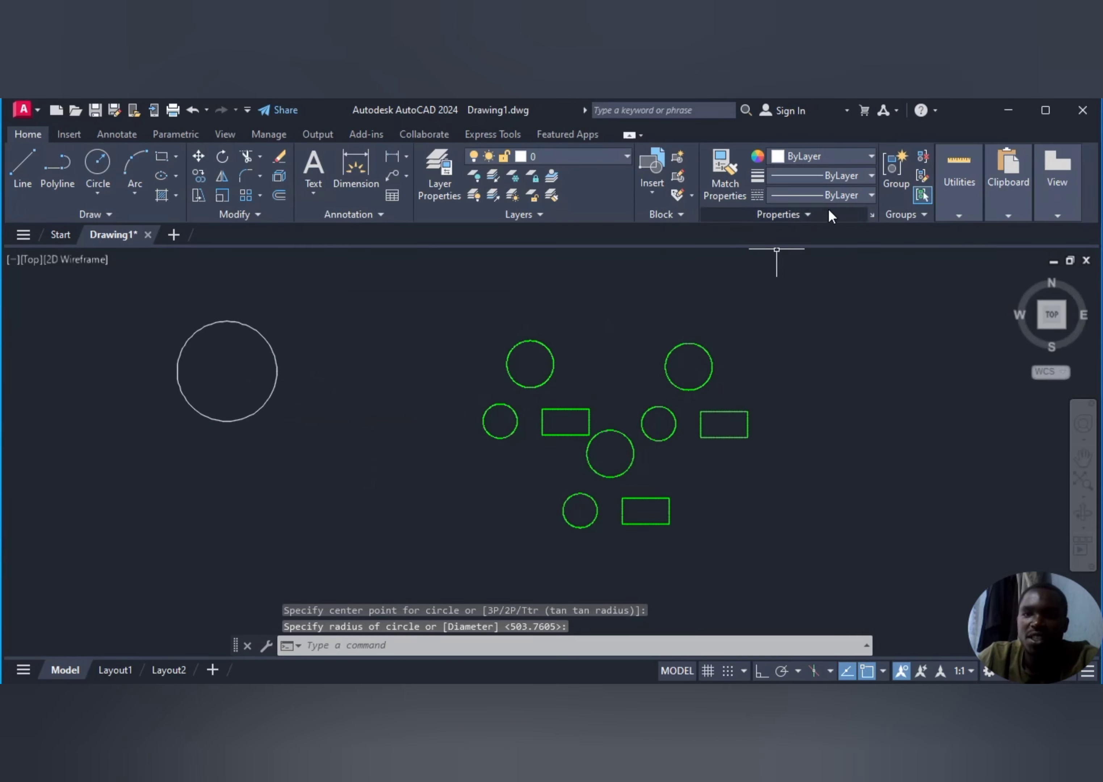
# - Edit the first group offered for the upper-right large green circle, adding the new white circle to it
pyautogui.click(924, 177)
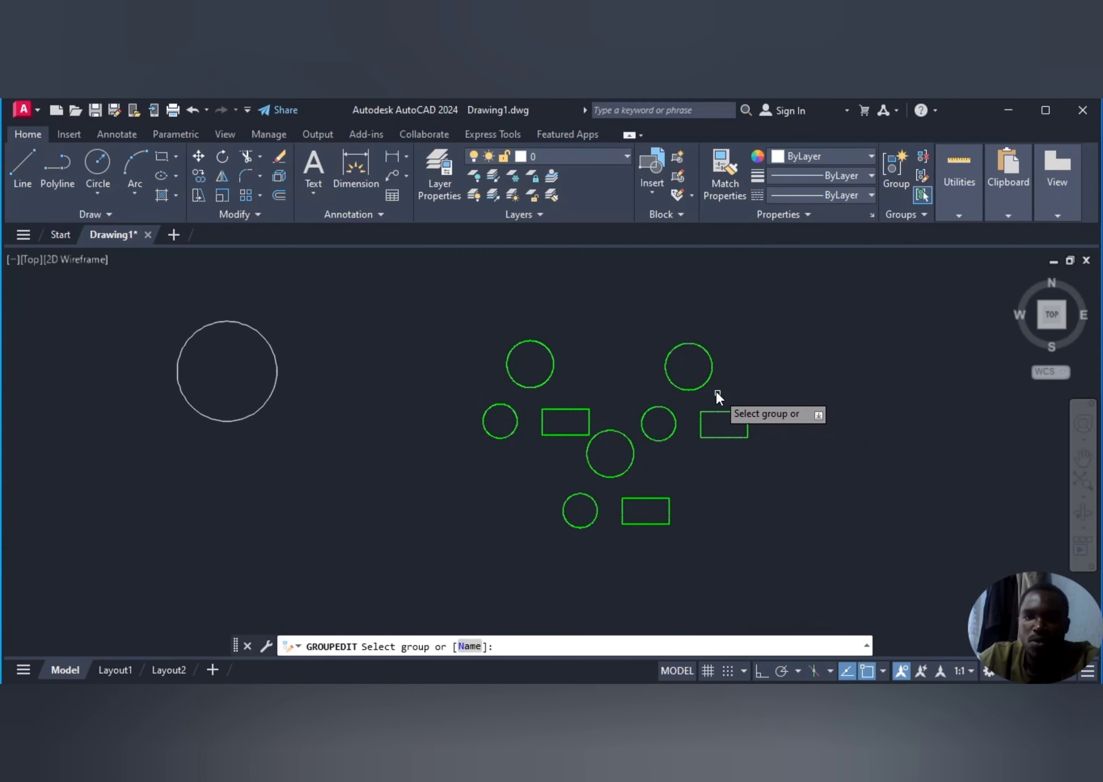
pyautogui.click(706, 383)
pyautogui.click(747, 426)
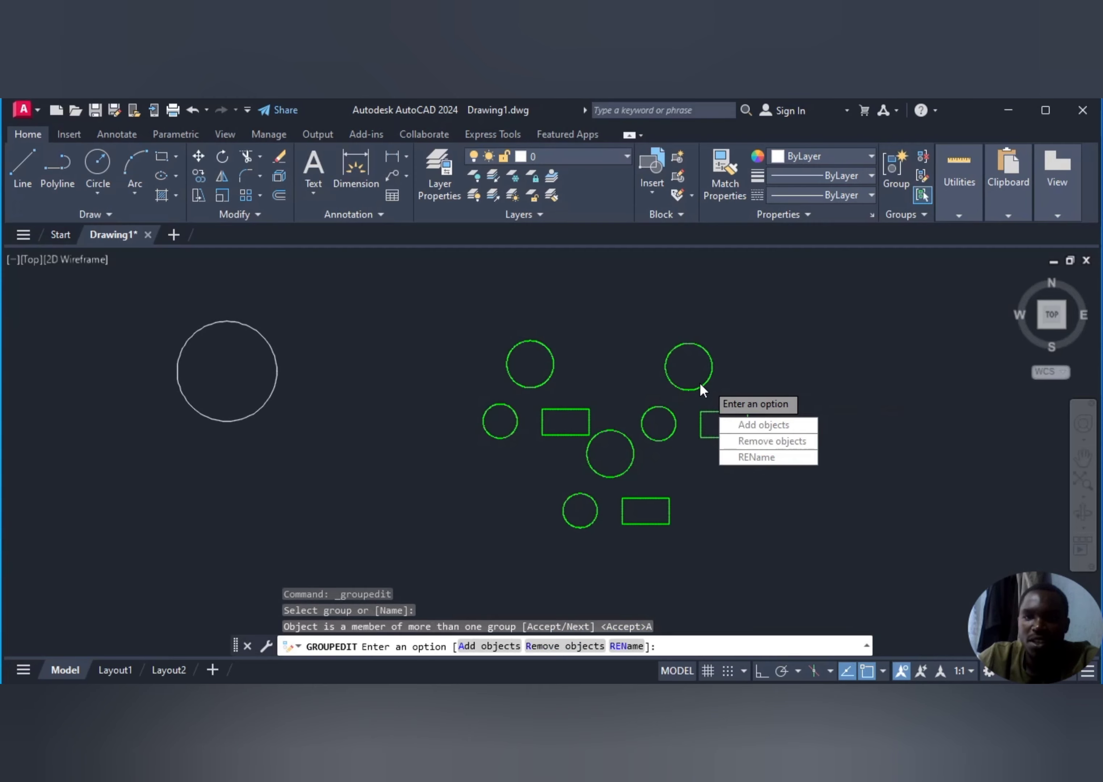
pyautogui.click(762, 426)
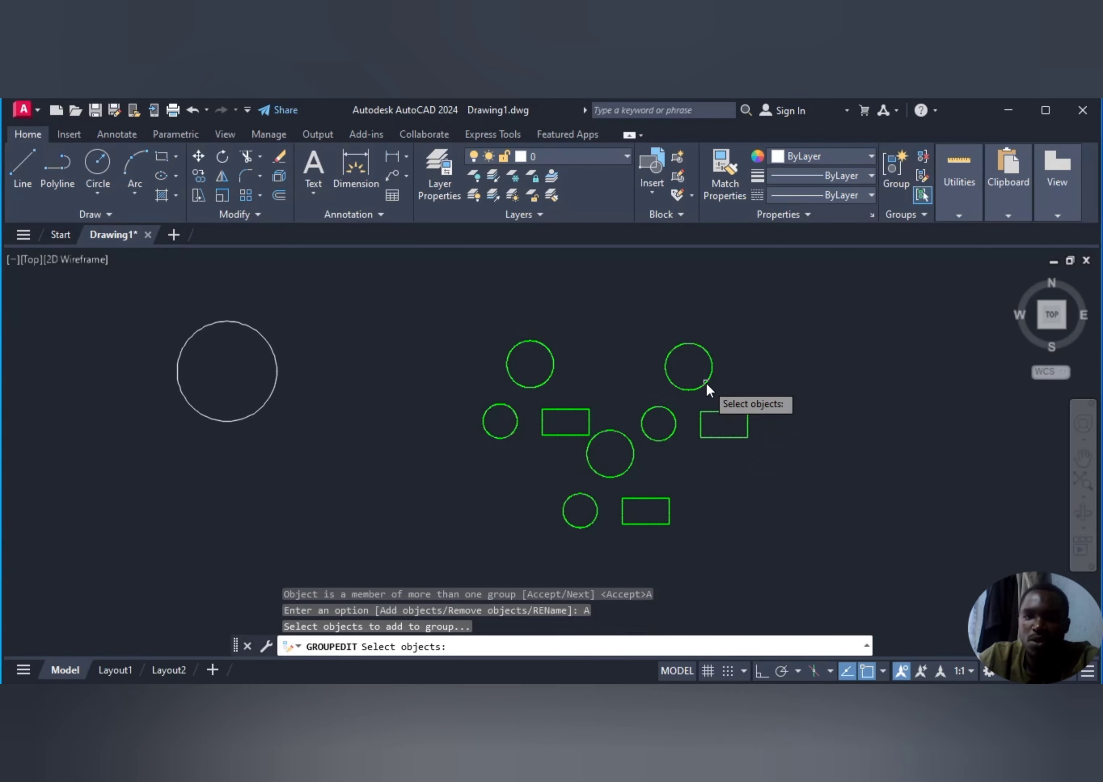
pyautogui.click(269, 400)
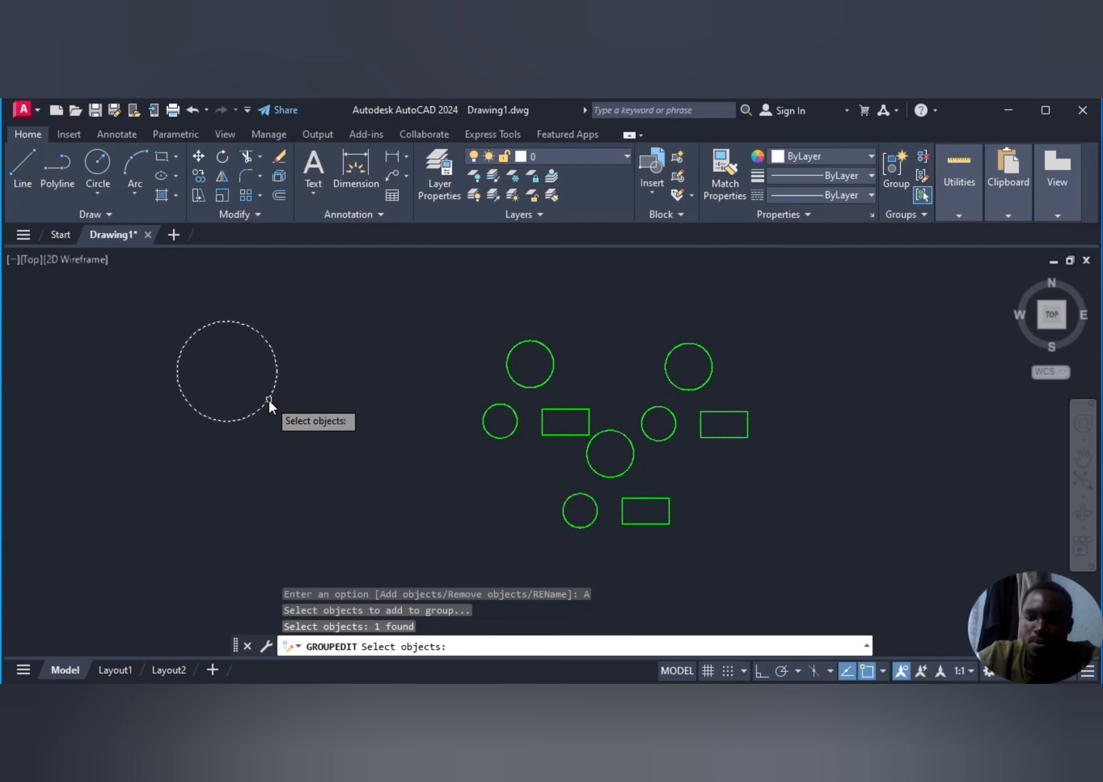
pyautogui.press('Return')
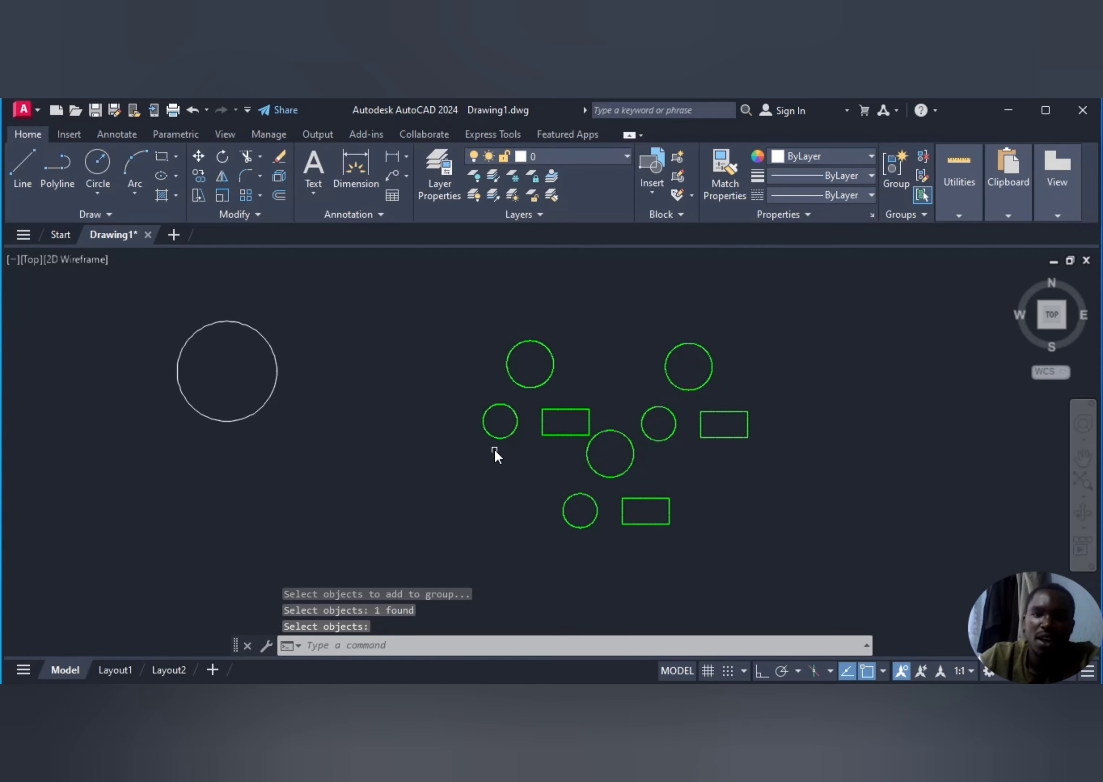
# - Select the group through its leftmost small green circle to examine its extents, then clear the selection
pyautogui.click(516, 426)
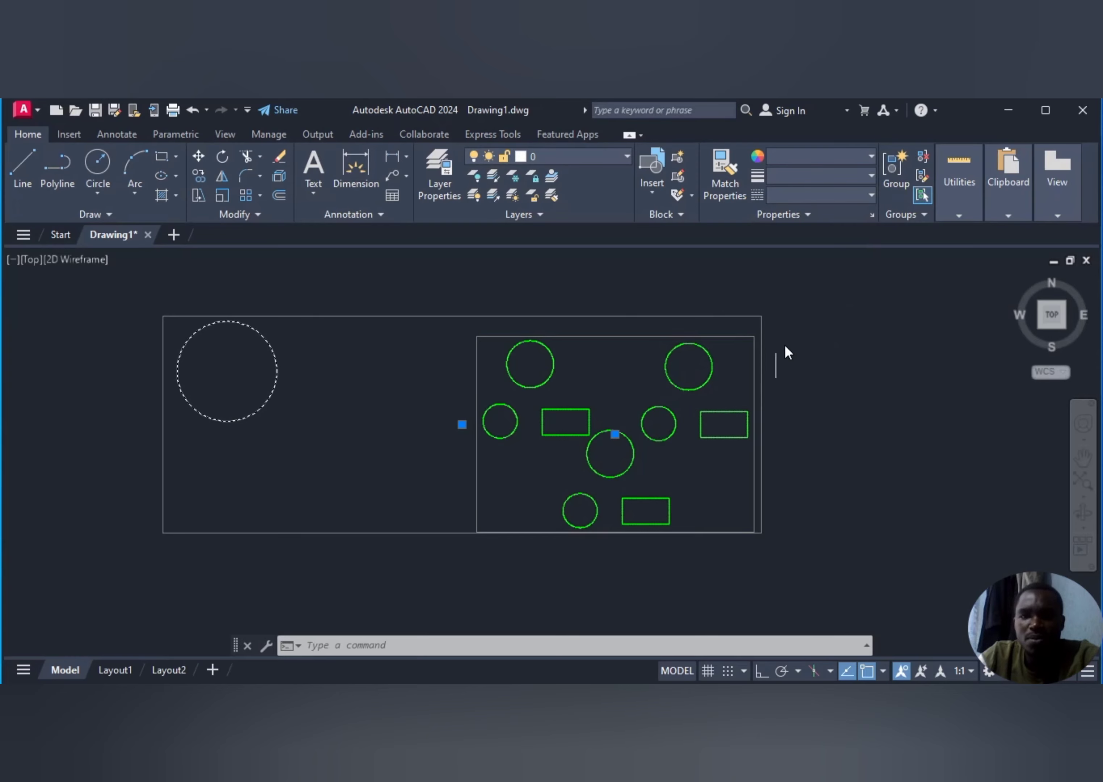
pyautogui.click(855, 342)
pyautogui.press('Escape')
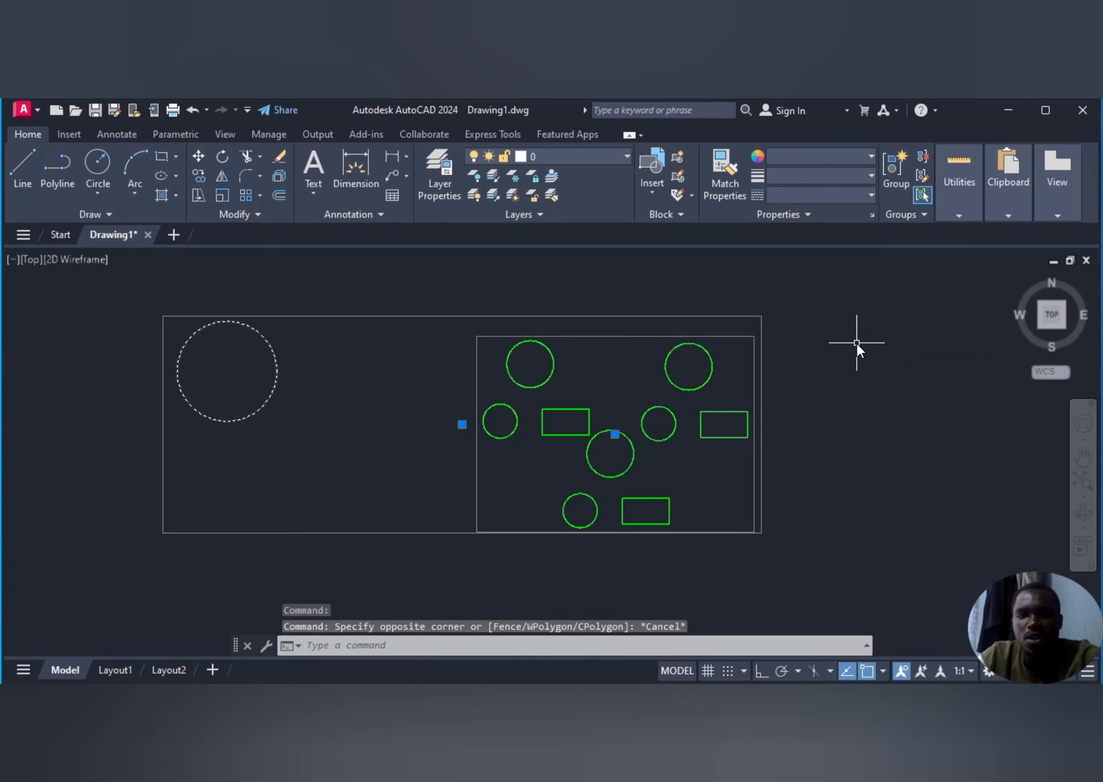
pyautogui.press('Escape')
# - Try to remove objects from the first group offered for the right rectangle, ending without picking any
pyautogui.click(921, 176)
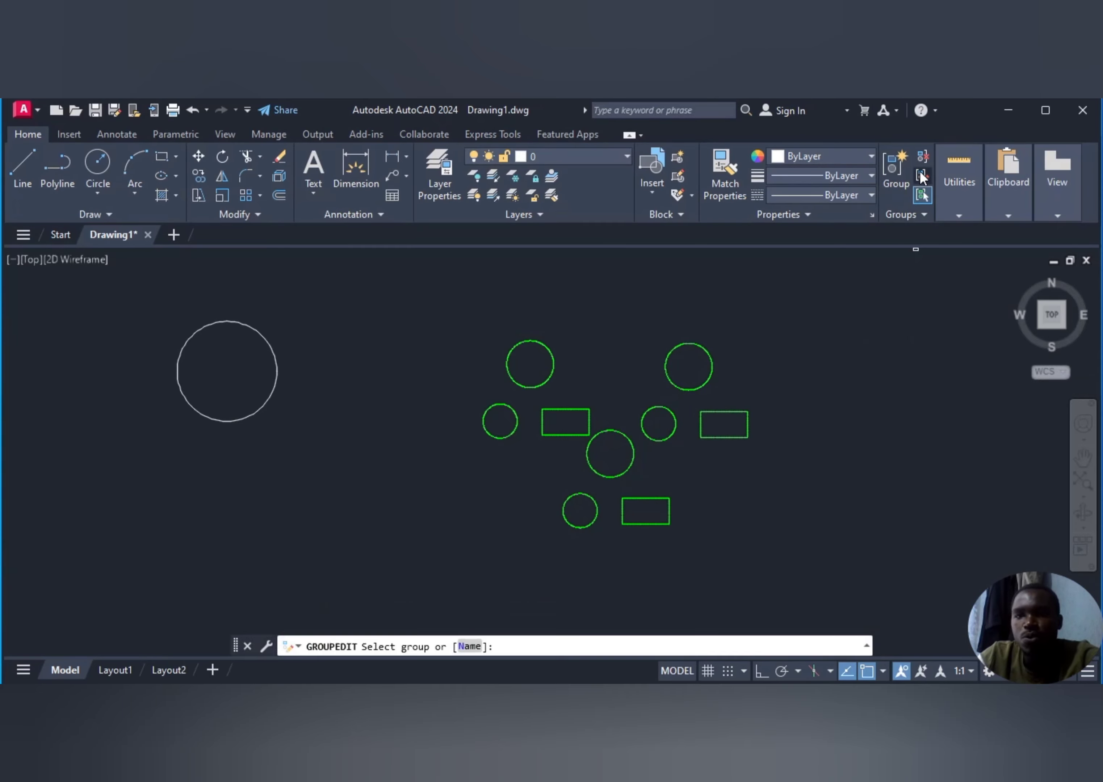
pyautogui.click(748, 432)
pyautogui.click(796, 470)
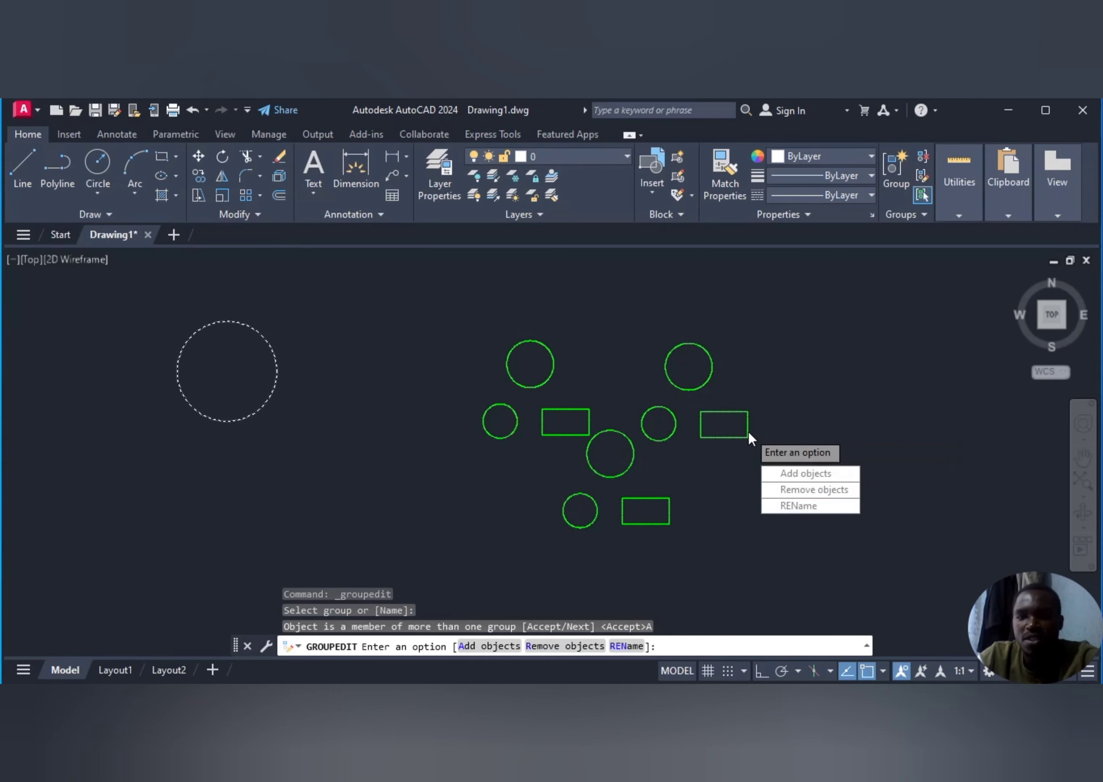
pyautogui.click(815, 490)
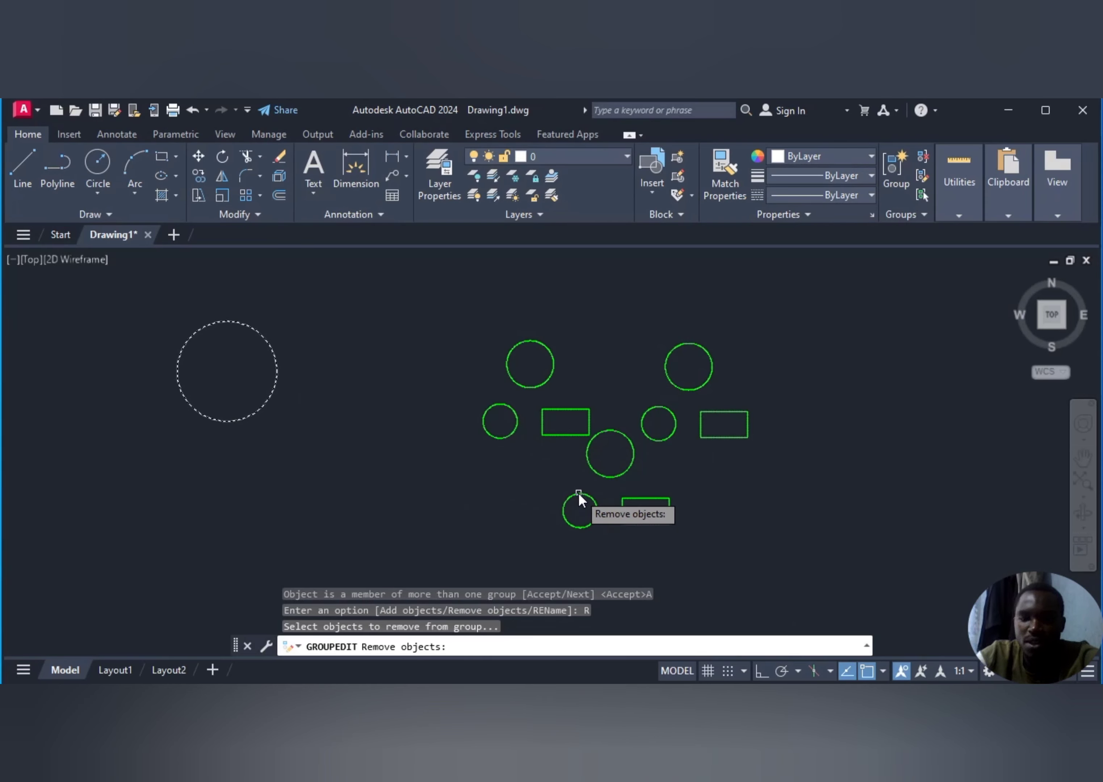
pyautogui.press('Return')
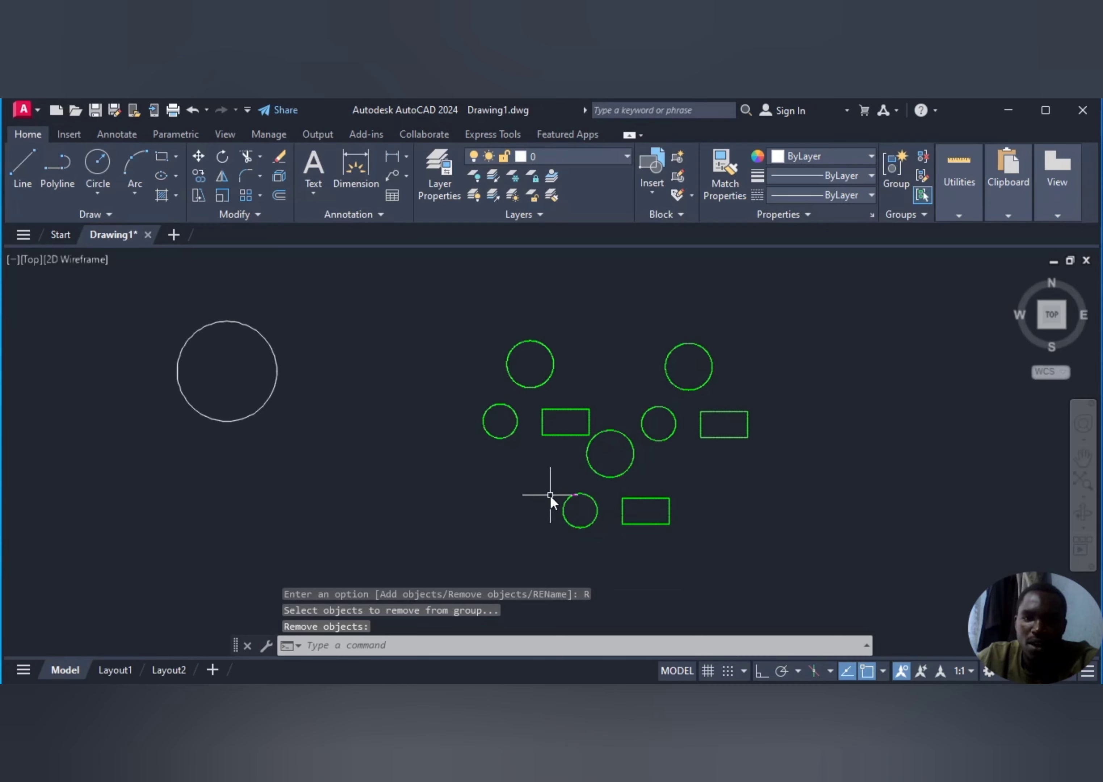
pyautogui.click(549, 494)
pyautogui.click(624, 536)
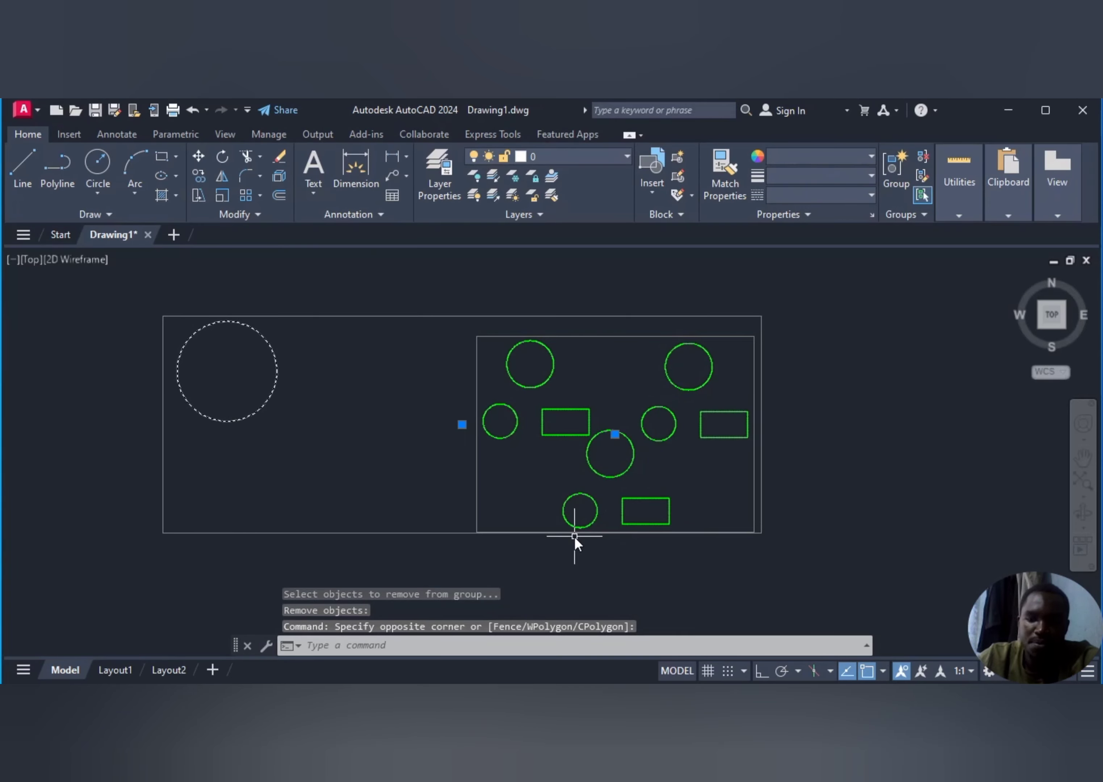
pyautogui.press('Return')
pyautogui.click(620, 579)
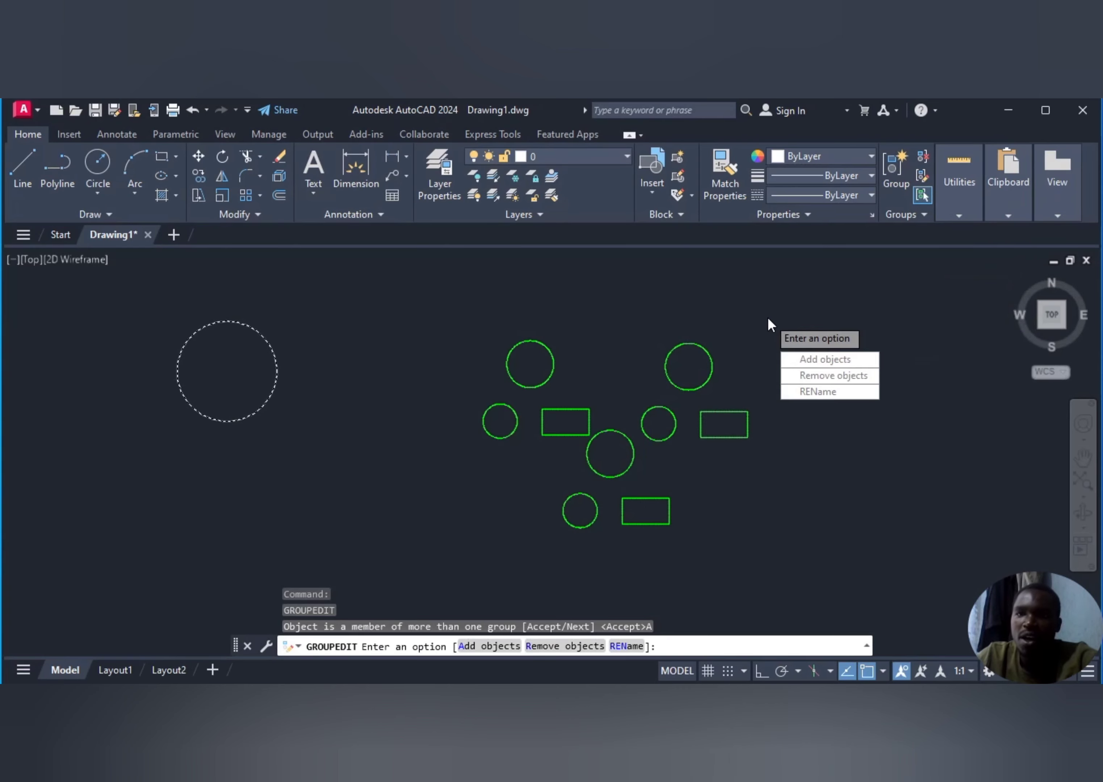
pyautogui.press('Escape')
pyautogui.press('Escape')
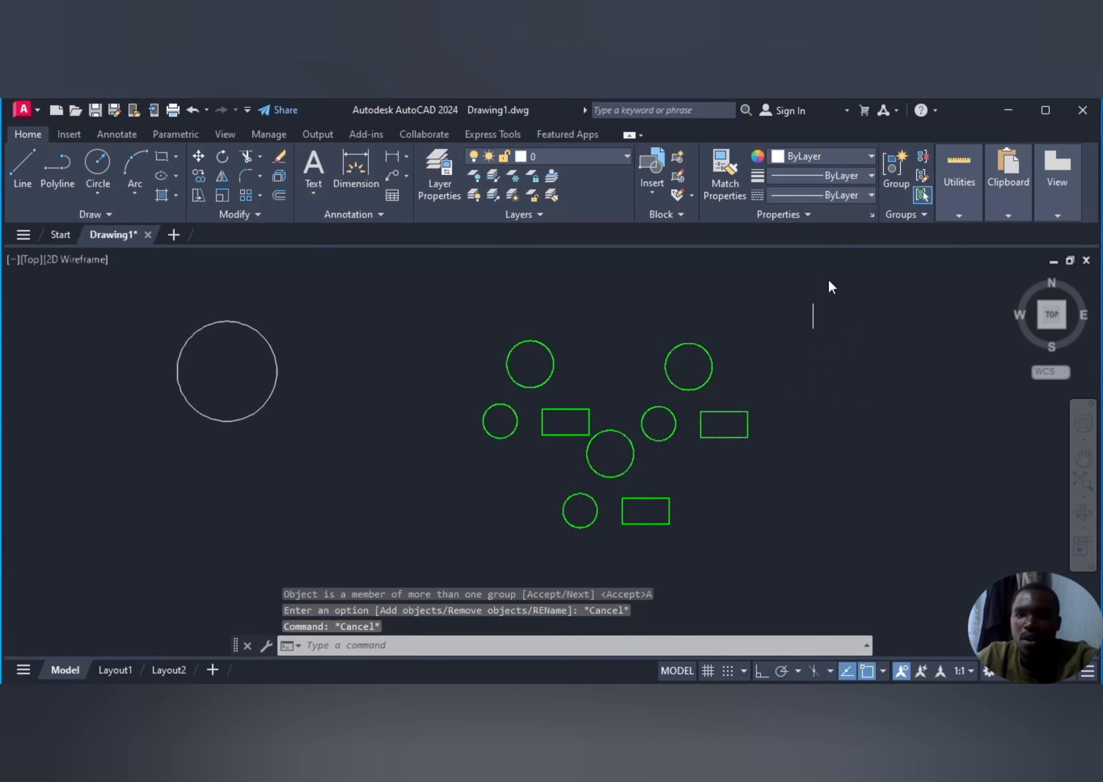
# - Turn off group selection and individually select the three large green circles, the two upper rectangles and the right small circle, then clear the selection
pyautogui.click(922, 194)
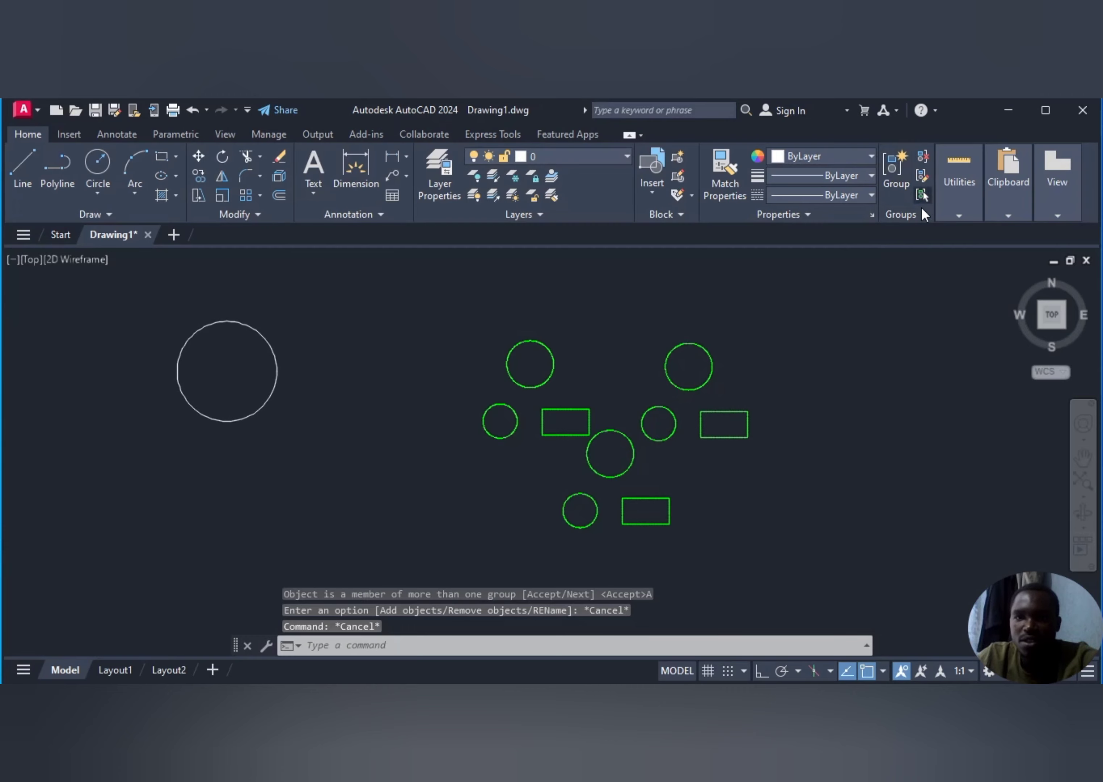
pyautogui.click(712, 369)
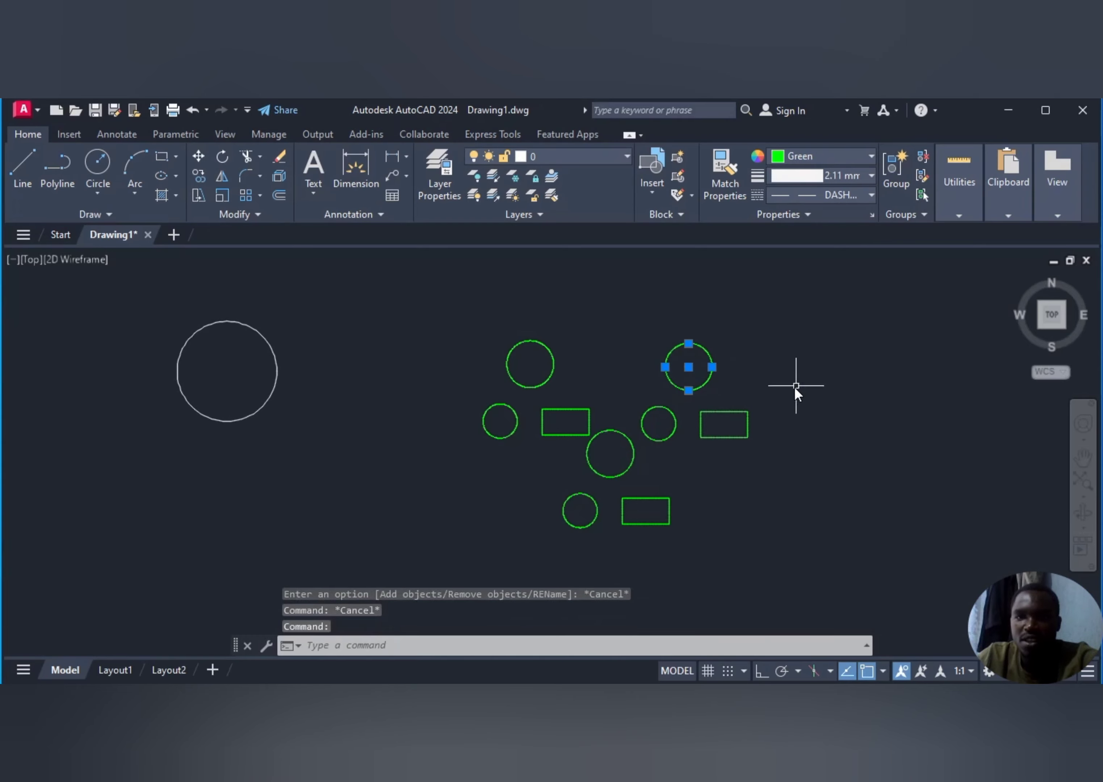
pyautogui.click(733, 435)
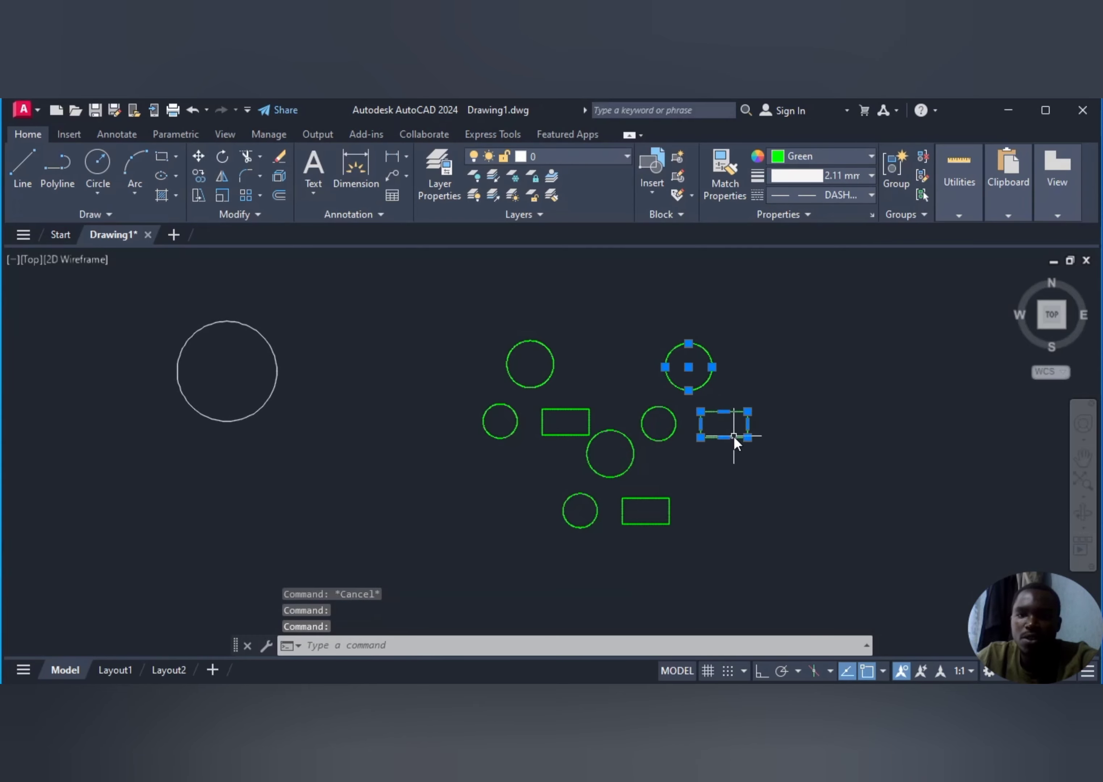
pyautogui.click(654, 438)
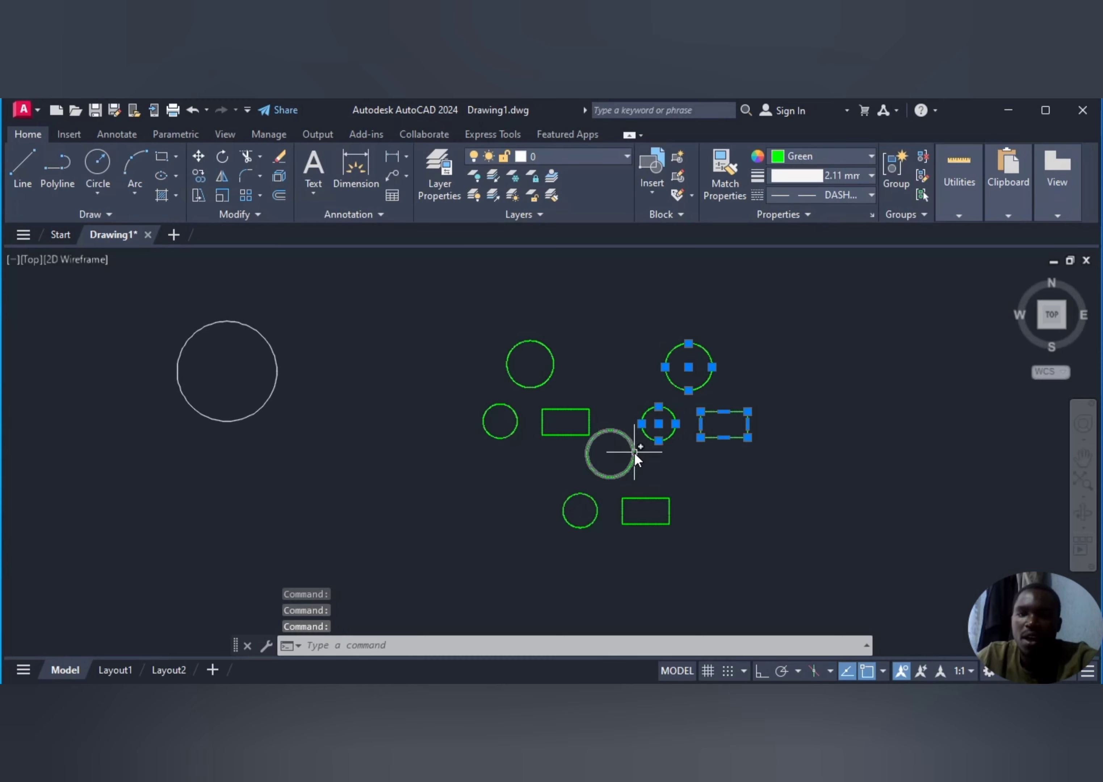
pyautogui.click(634, 453)
pyautogui.click(590, 413)
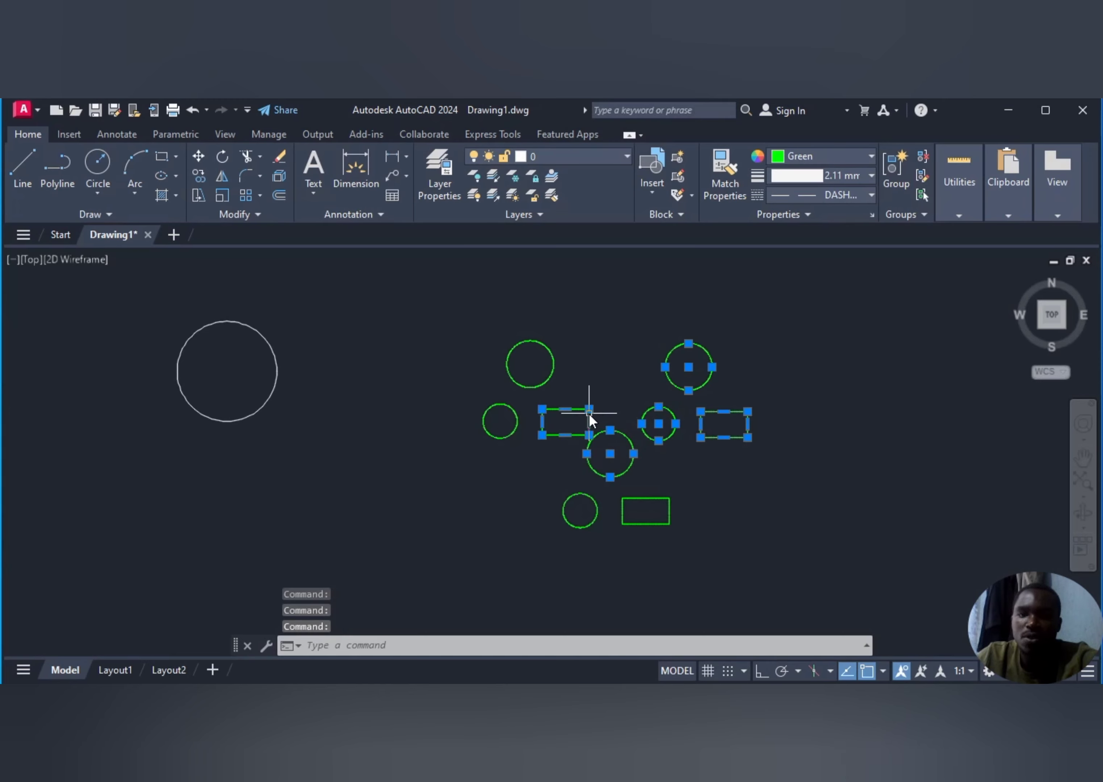
pyautogui.click(554, 376)
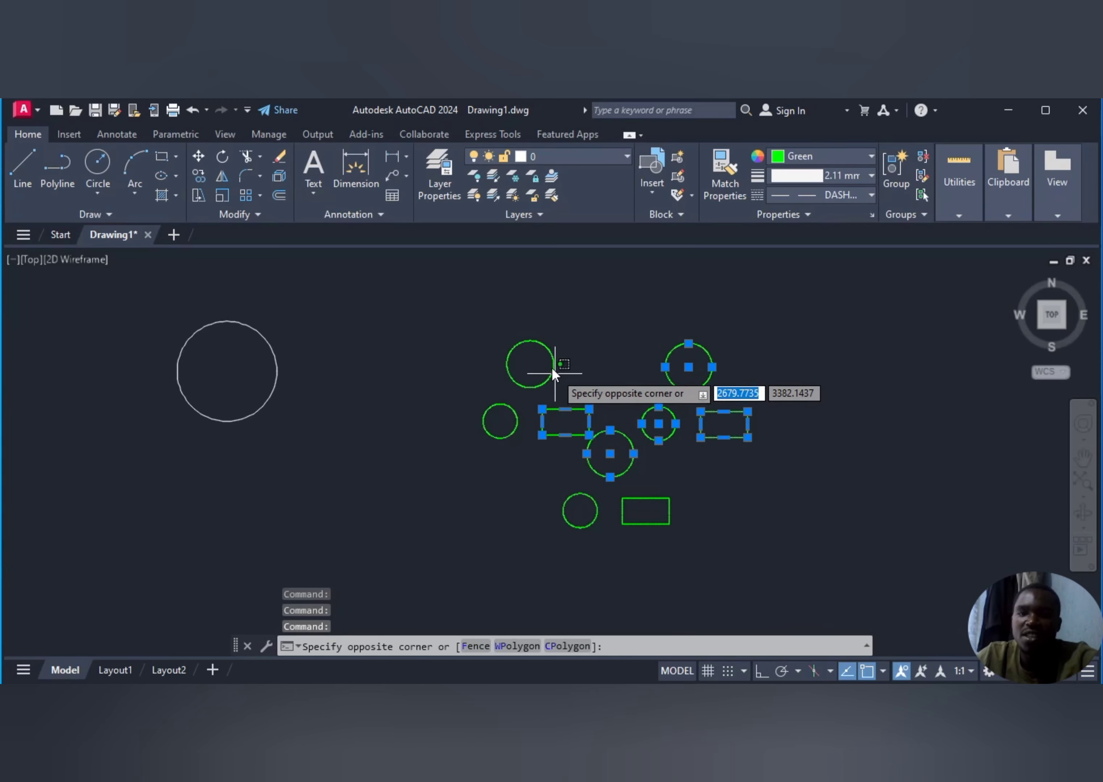
pyautogui.click(529, 366)
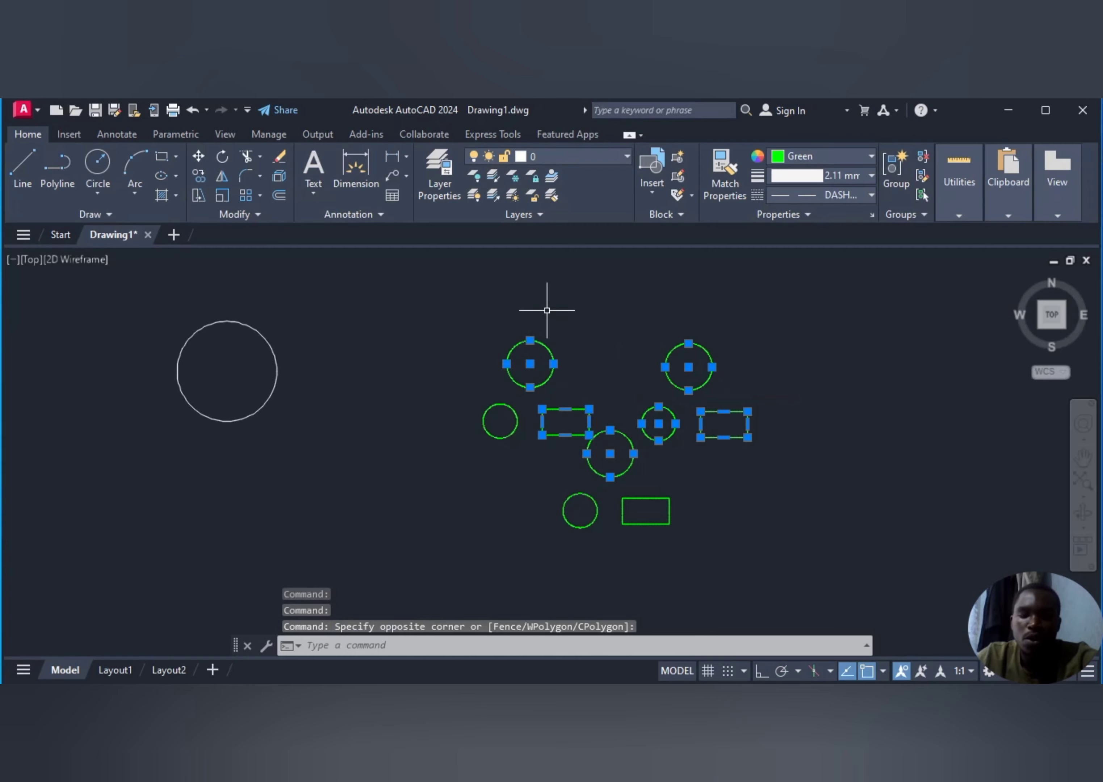
pyautogui.press('Escape')
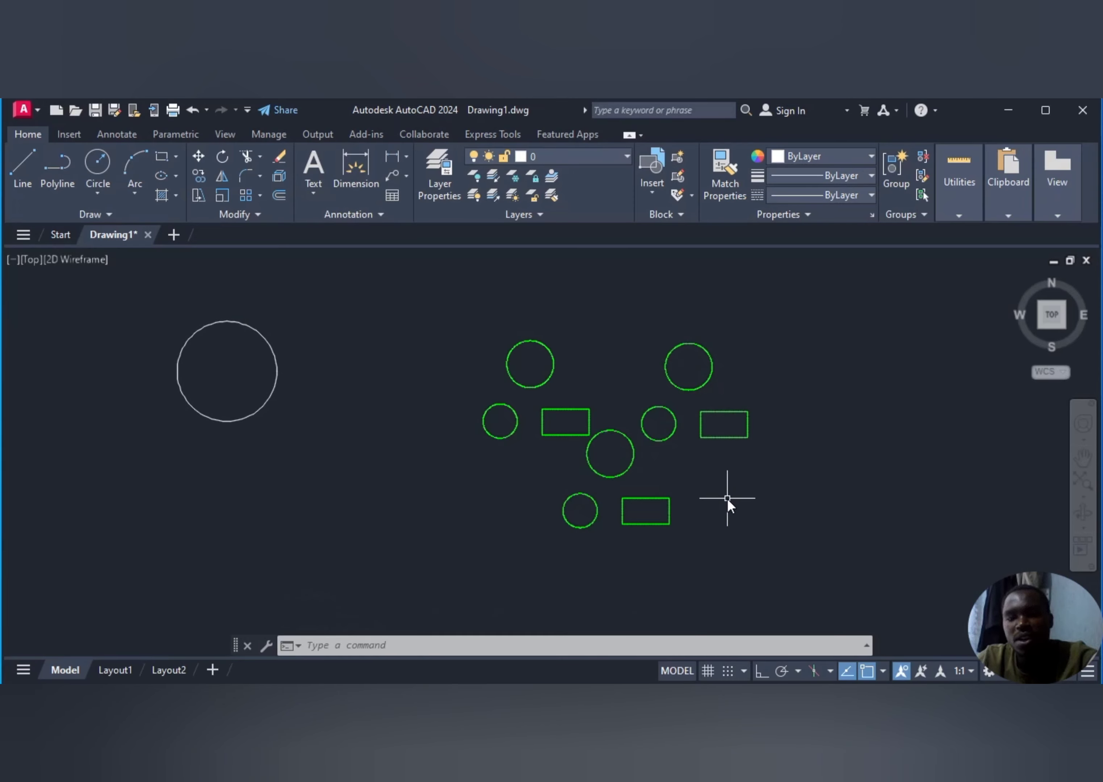
pyautogui.scroll(-2, 722, 492)
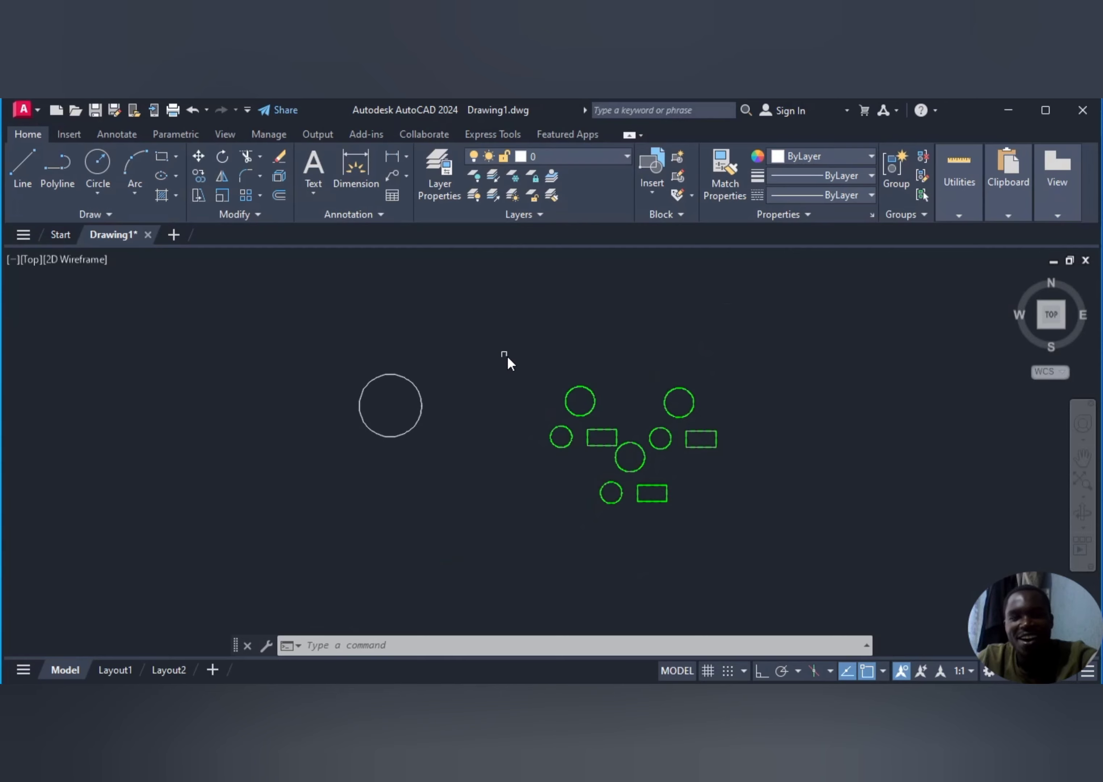
pyautogui.click(595, 391)
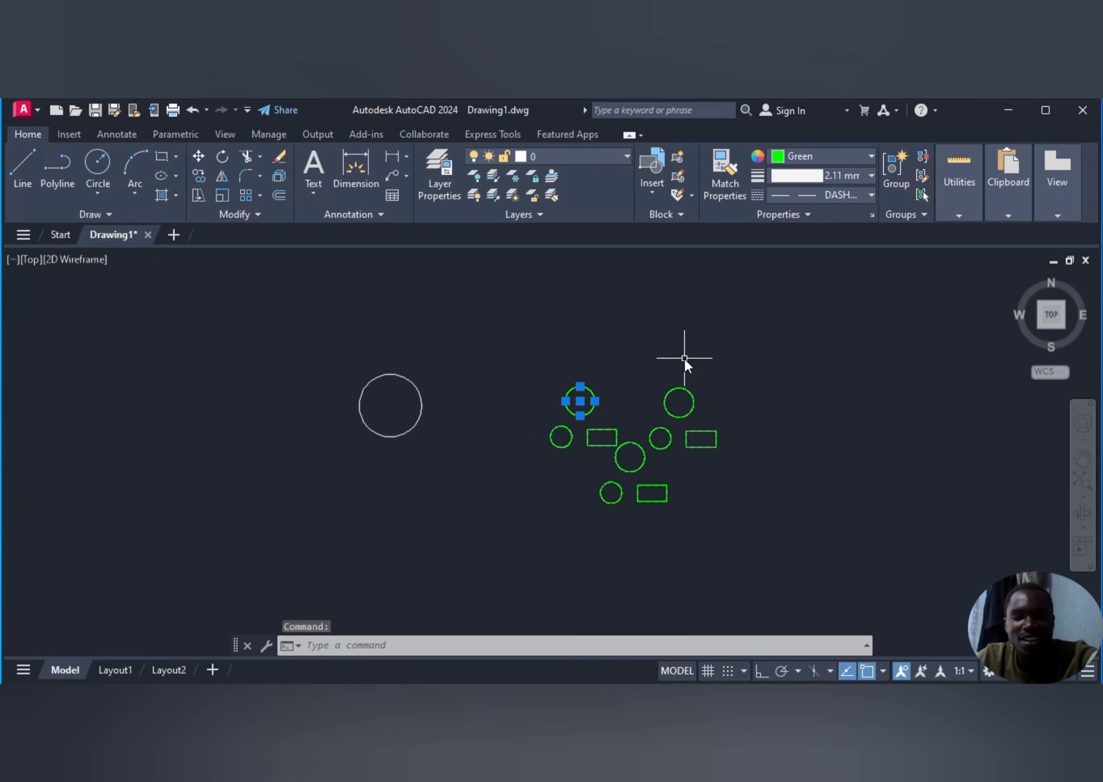
pyautogui.press('Escape')
# - Try to group all the green circles and rectangles with a window selection
pyautogui.click(885, 165)
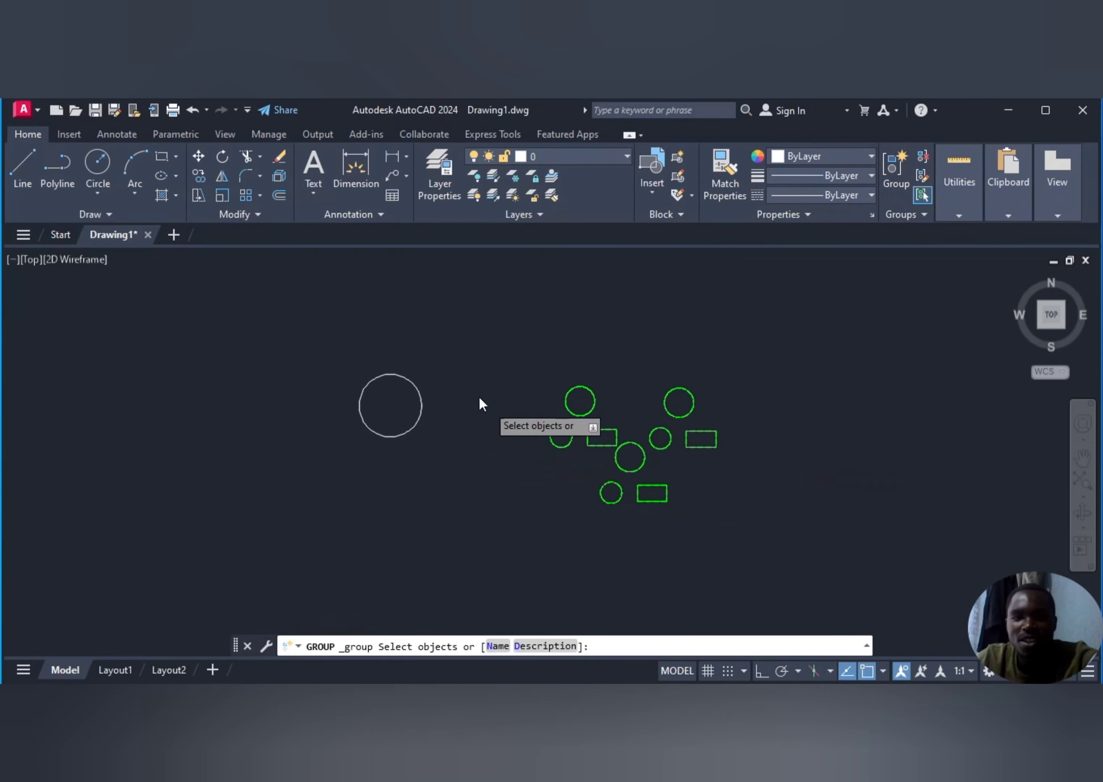
pyautogui.click(525, 348)
pyautogui.click(798, 539)
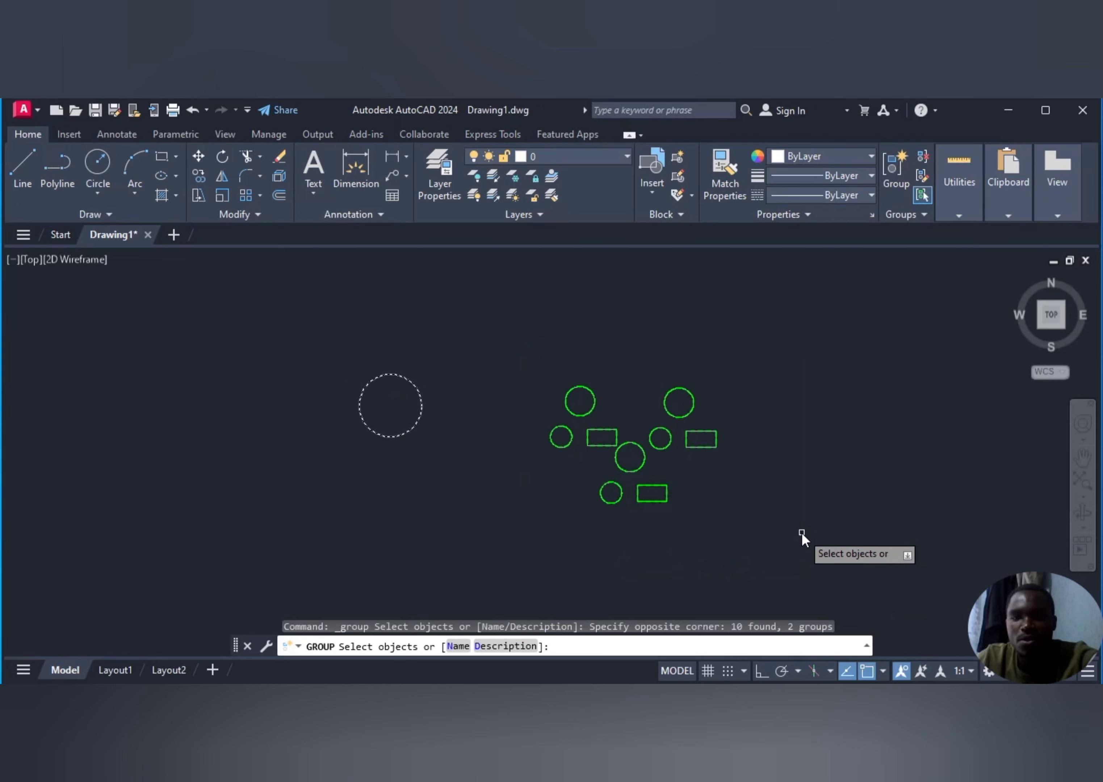
pyautogui.press('Return')
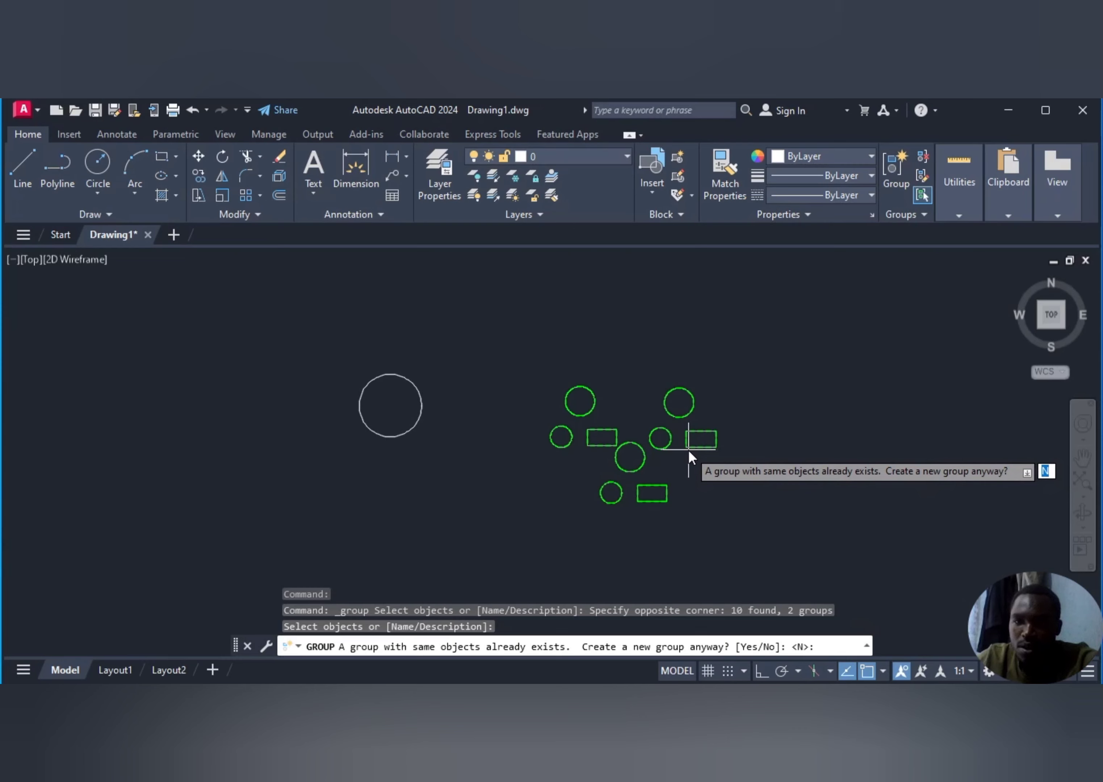
pyautogui.press('Escape')
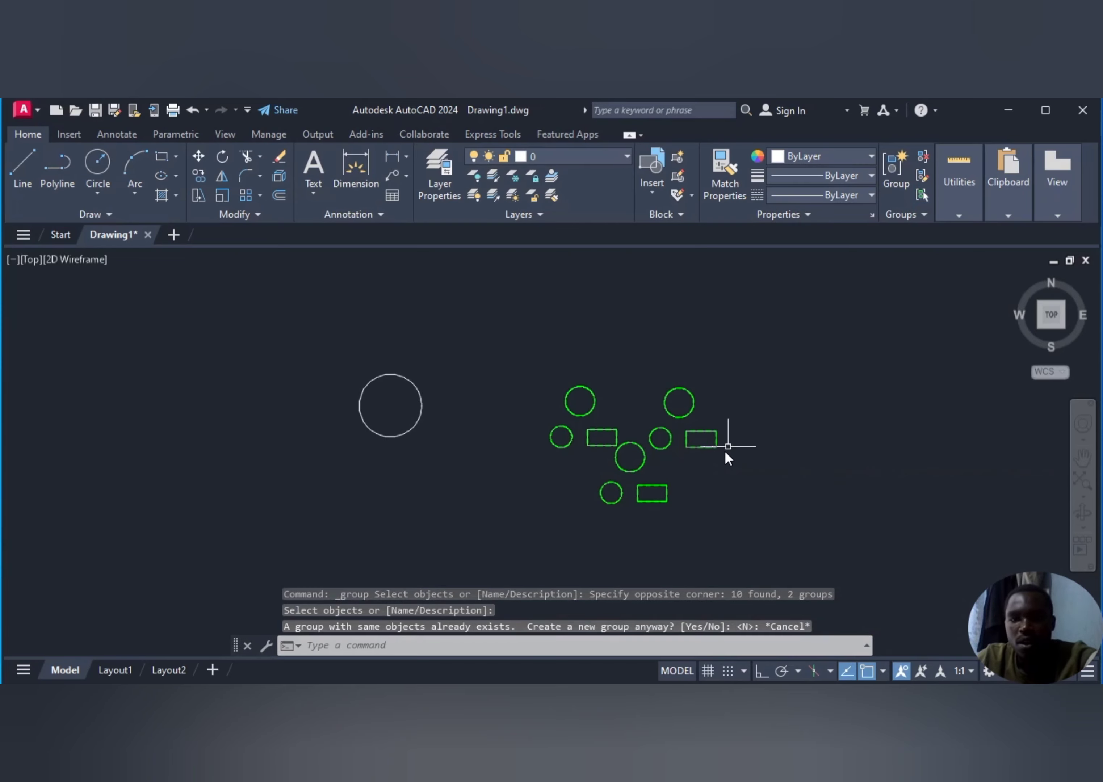
# - Ungroup both groups containing the upper-right large green circle, accepting the first group offered and ungrouping the remaining one through the same circle
pyautogui.click(642, 453)
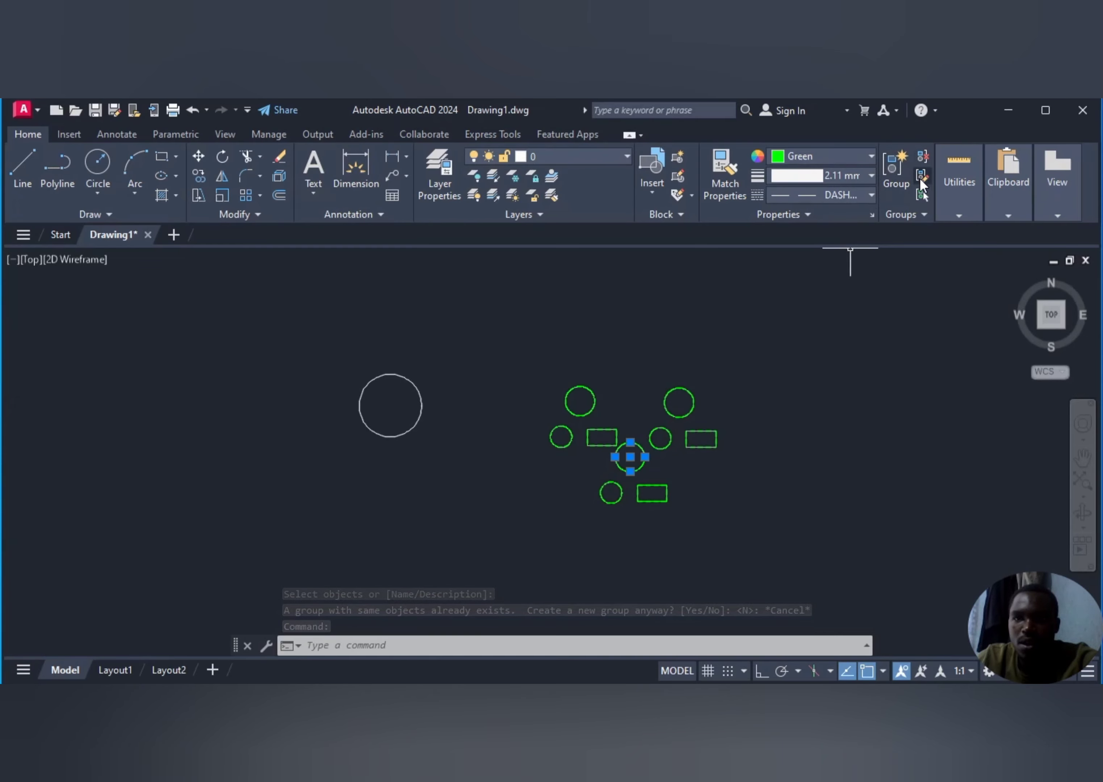
pyautogui.click(922, 157)
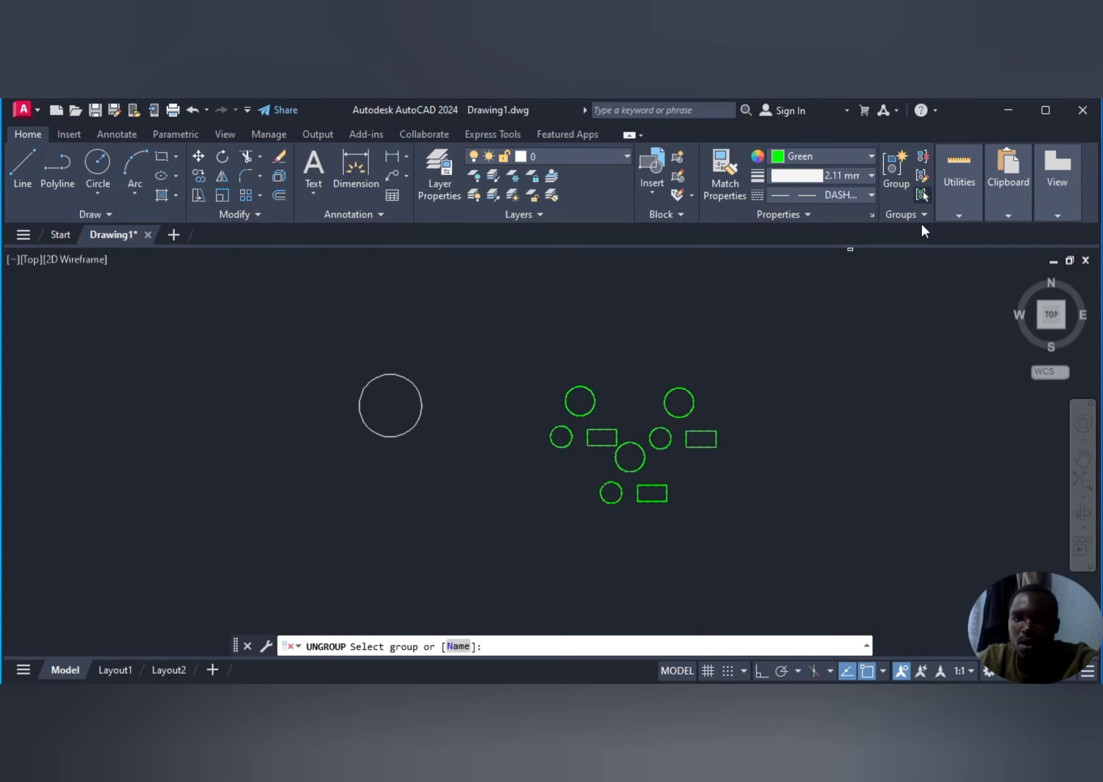
pyautogui.click(694, 404)
pyautogui.click(739, 446)
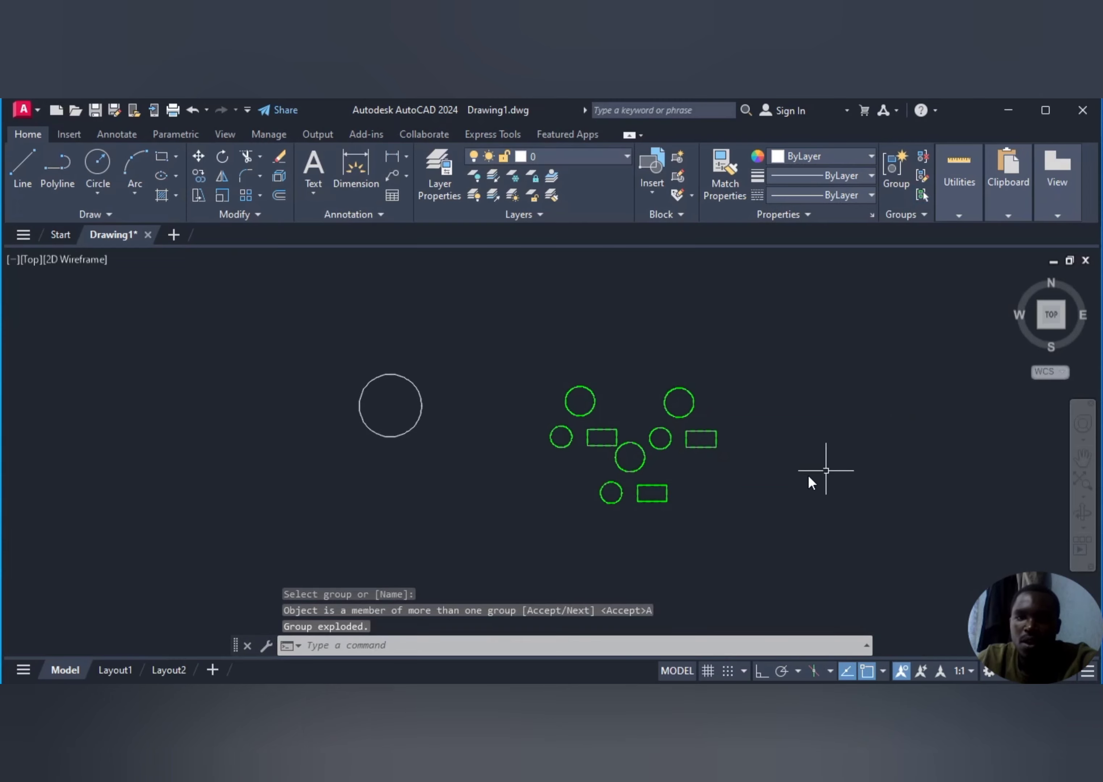
pyautogui.click(693, 402)
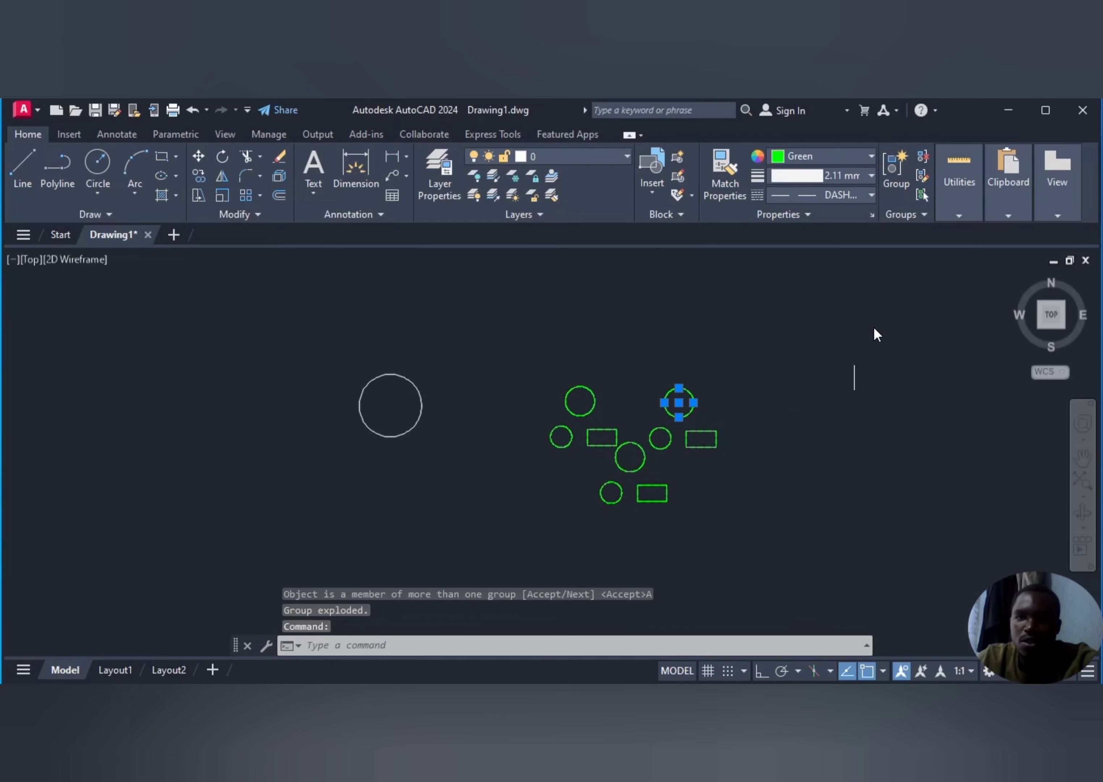
pyautogui.click(924, 160)
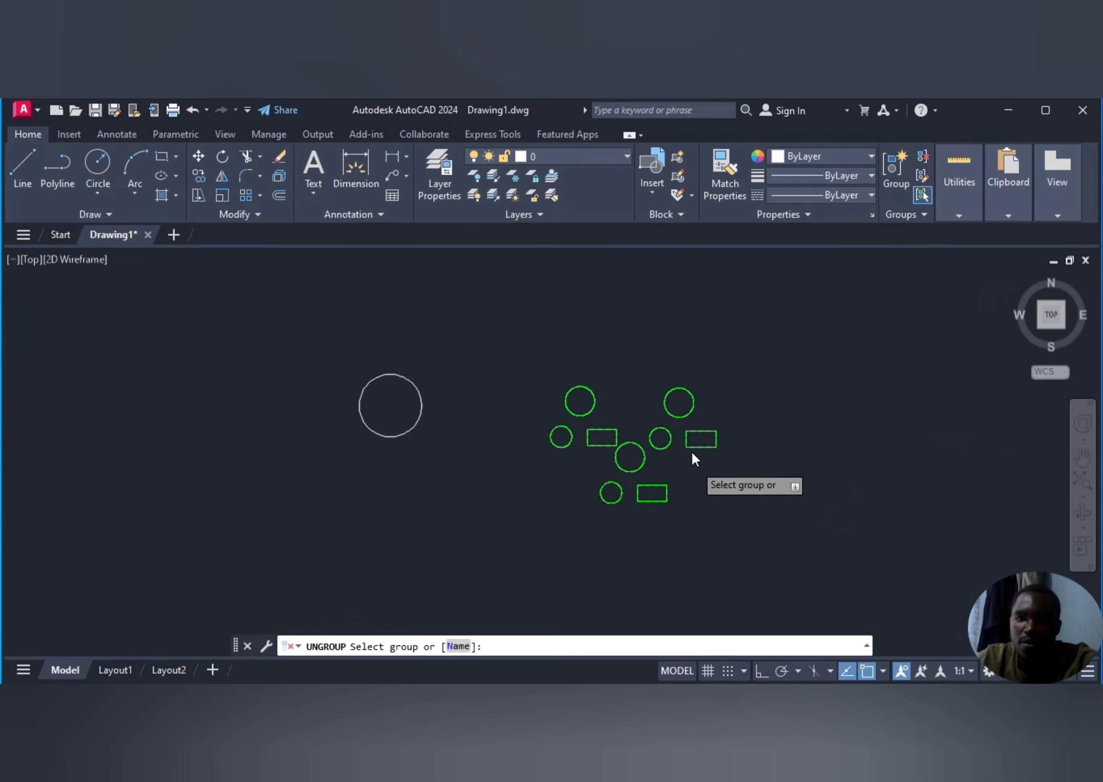
pyautogui.click(694, 406)
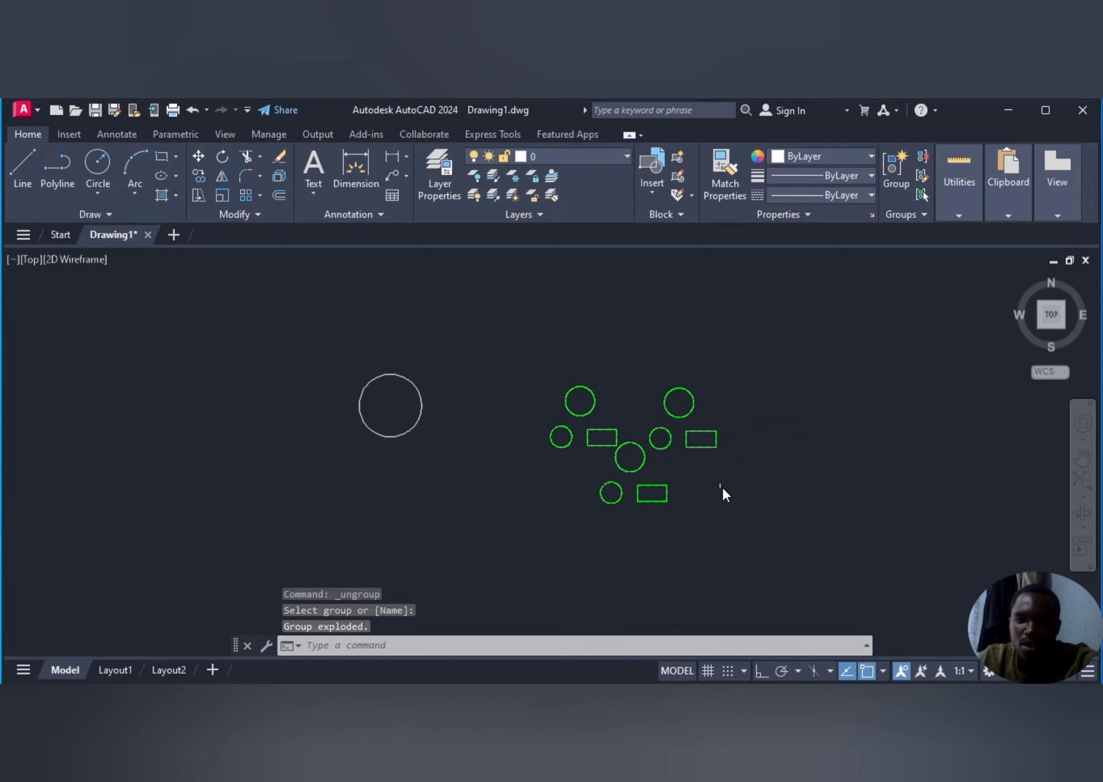
# - Select the upper-left green rectangle on its own to check its grouping, then clear the selection
pyautogui.press('Return')
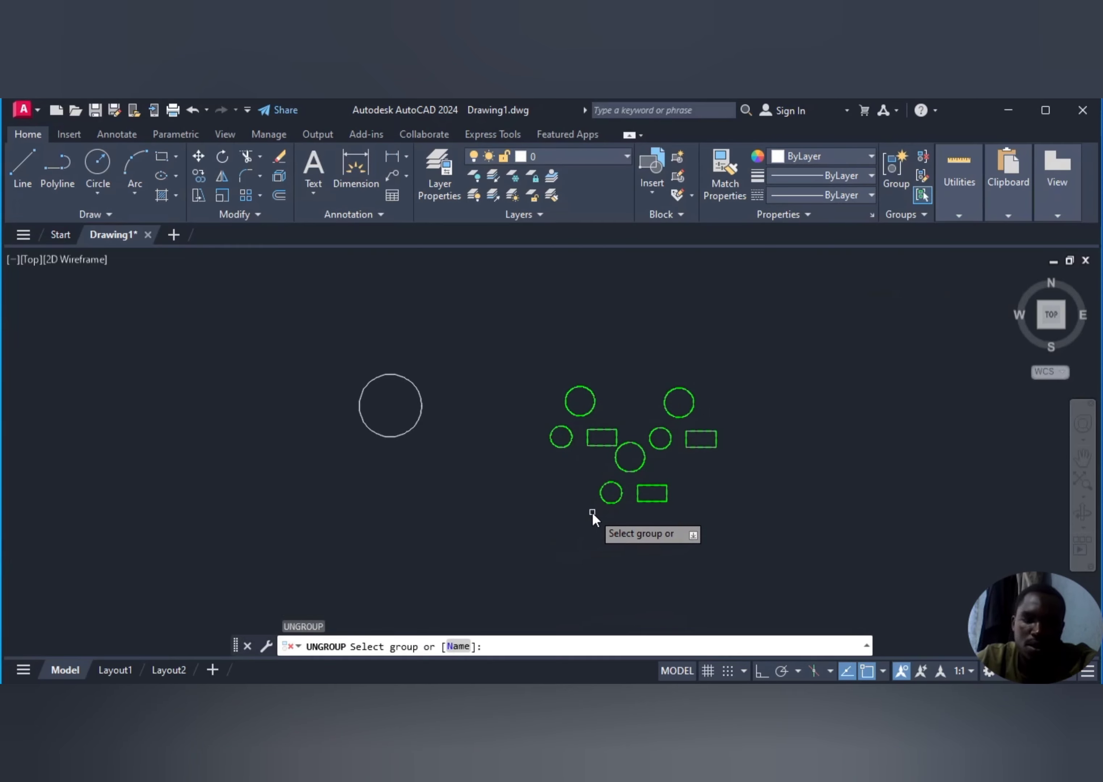
pyautogui.press('Escape')
pyautogui.click(606, 432)
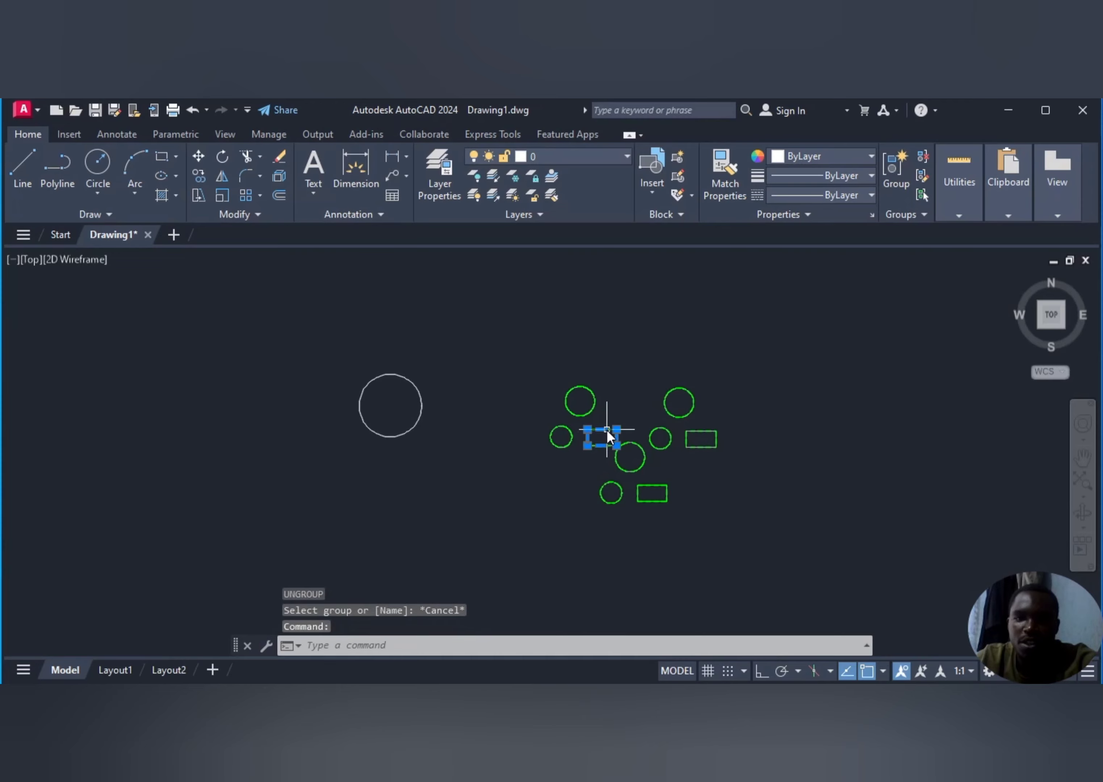
pyautogui.press('Escape')
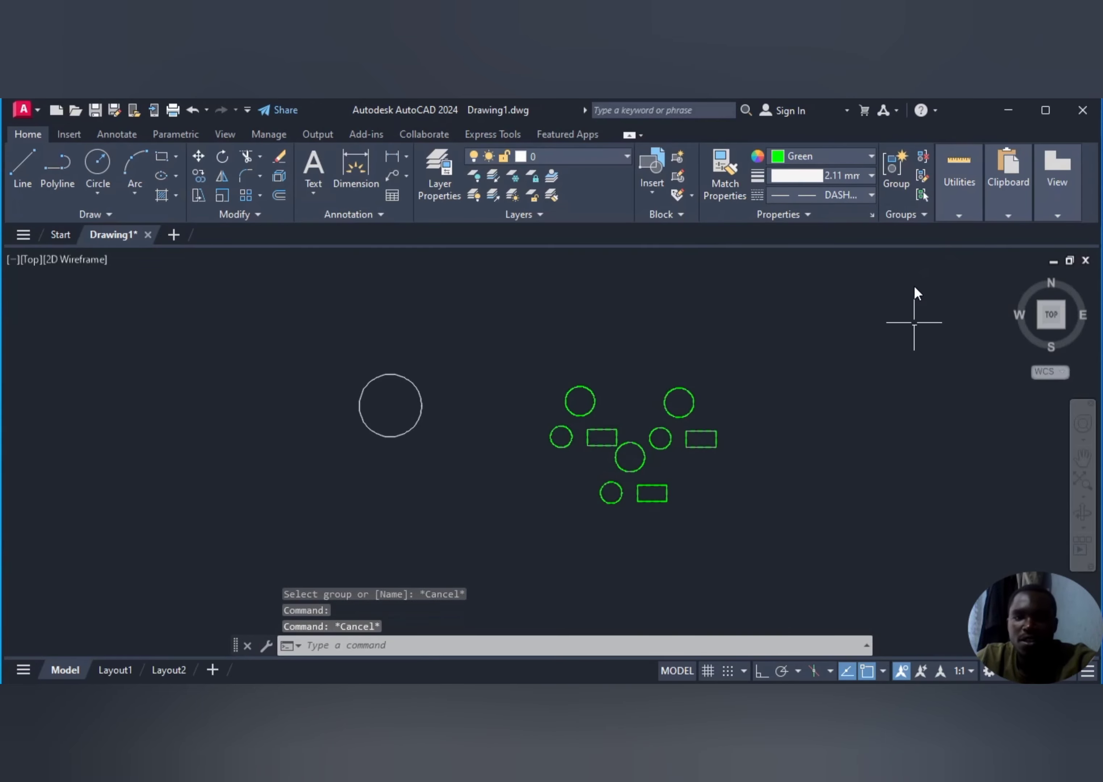
# - Group all nine green circles and rectangles with a window selection, leaving out the white circle
pyautogui.click(897, 167)
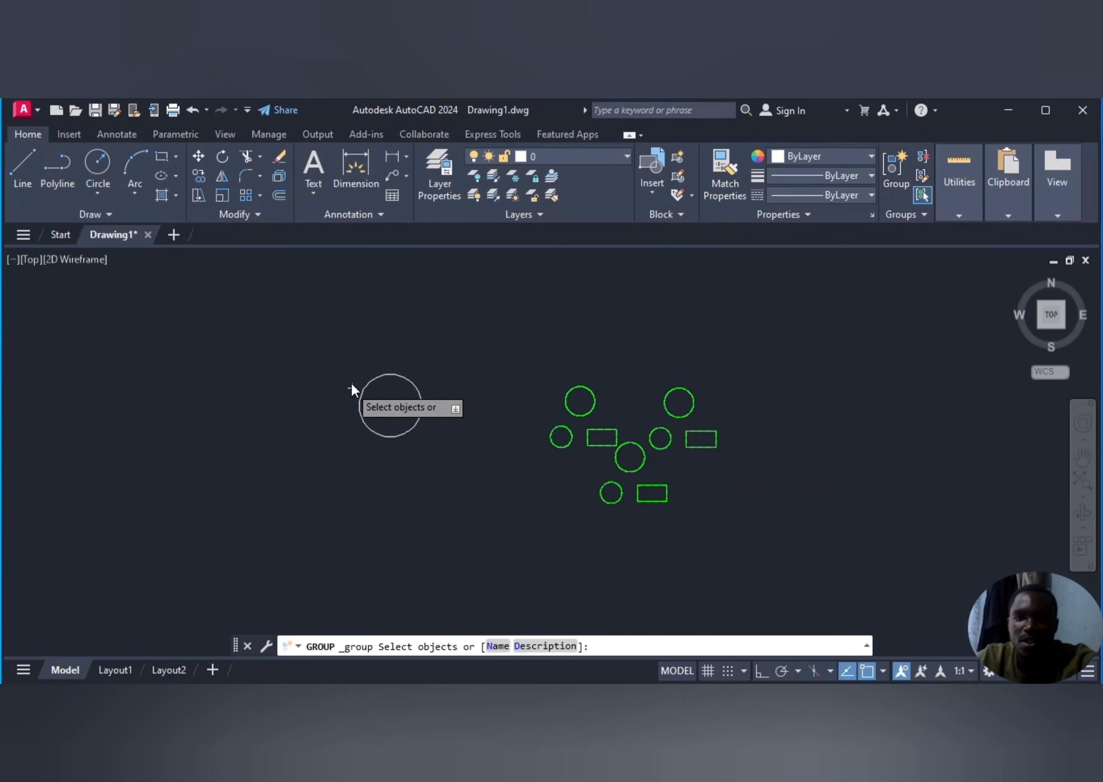
pyautogui.click(488, 337)
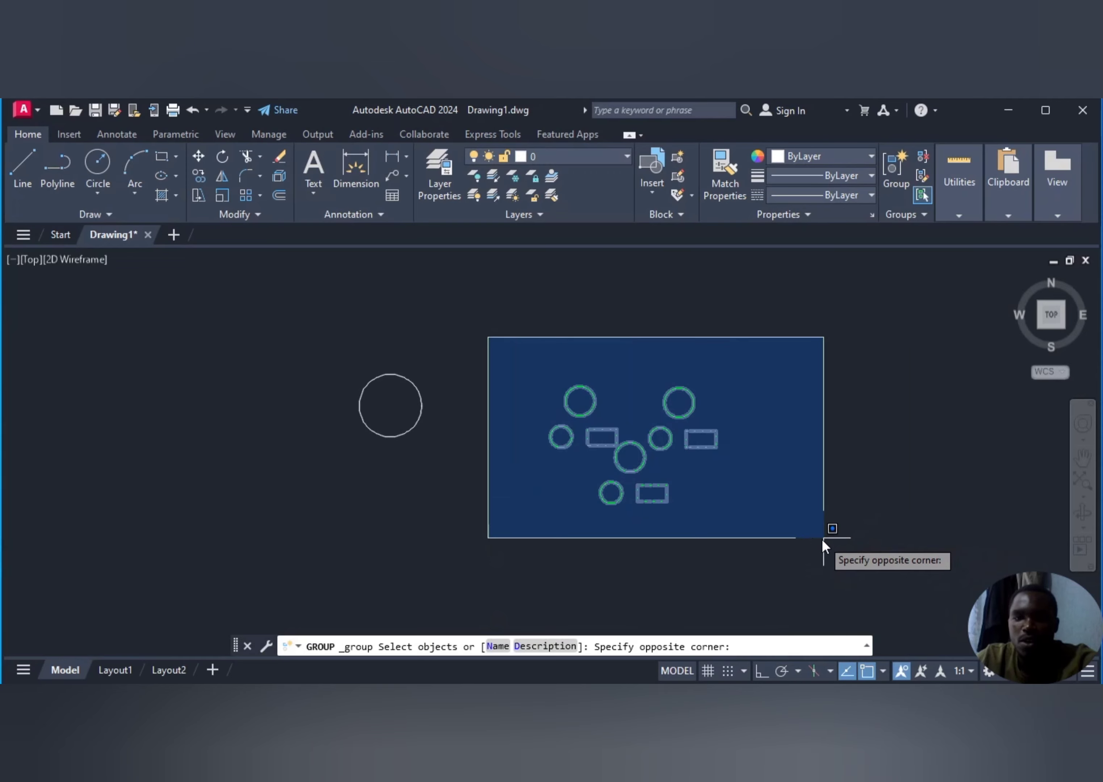
pyautogui.click(821, 538)
pyautogui.press('Return')
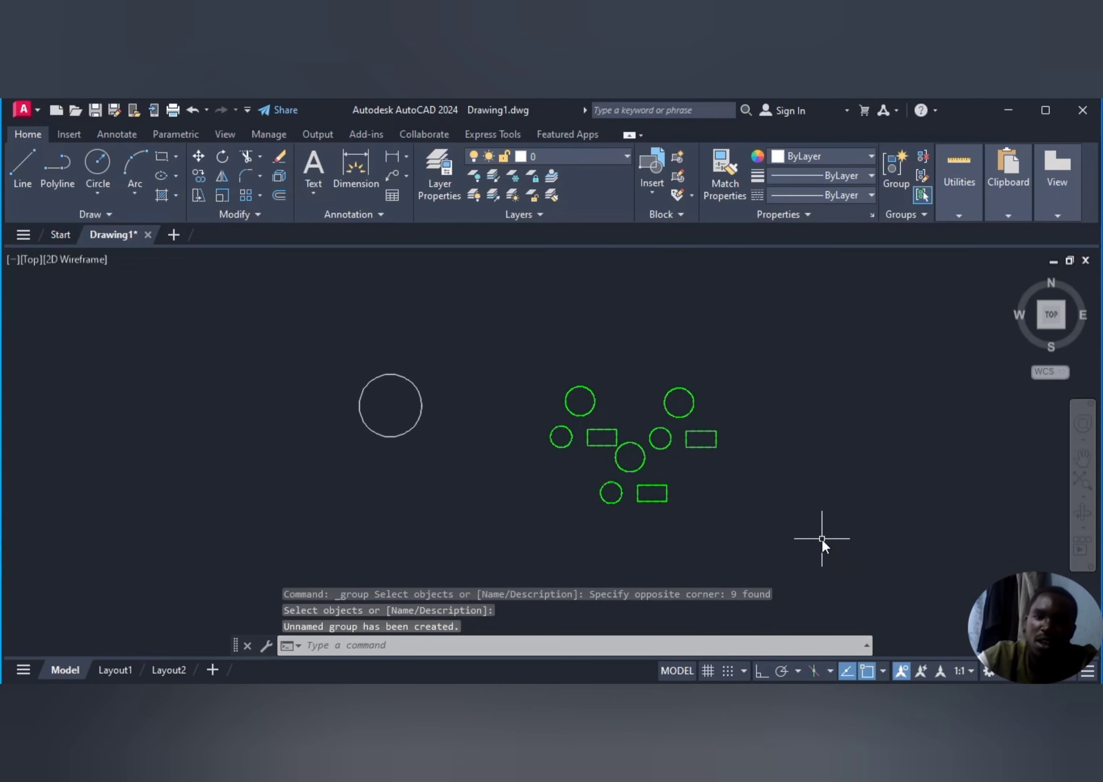
# - Try to group all the green objects a second time, answering No to creating a duplicate group
pyautogui.click(659, 486)
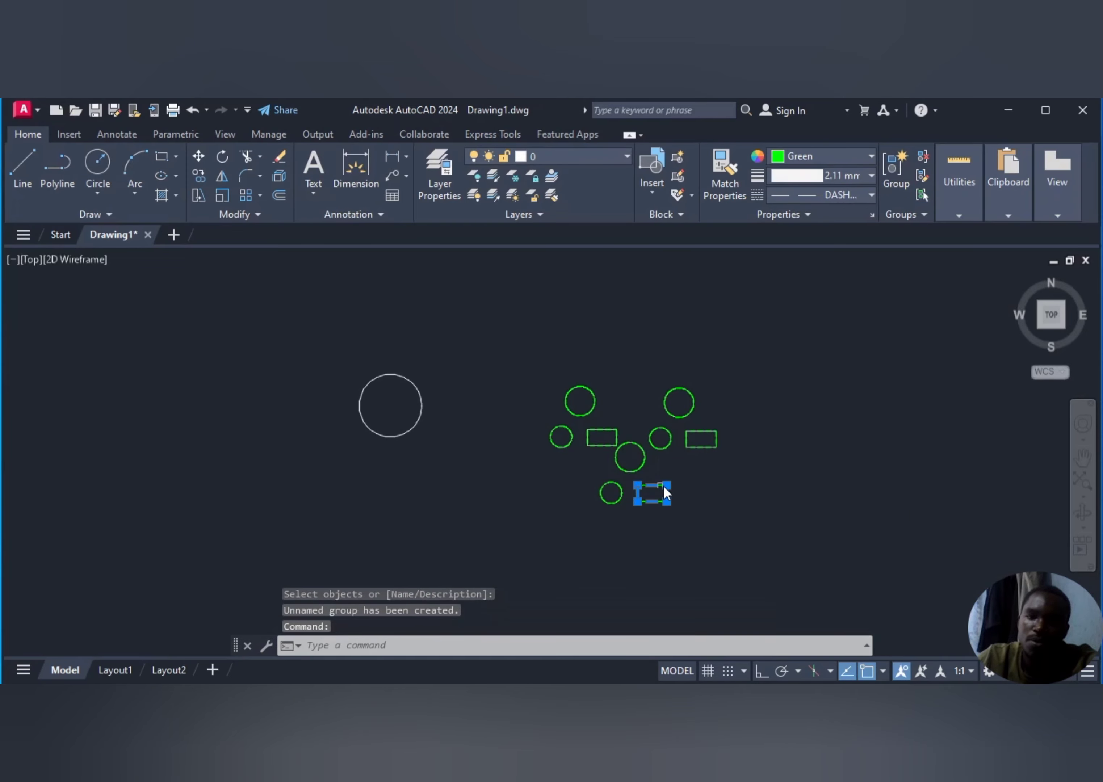
pyautogui.click(720, 538)
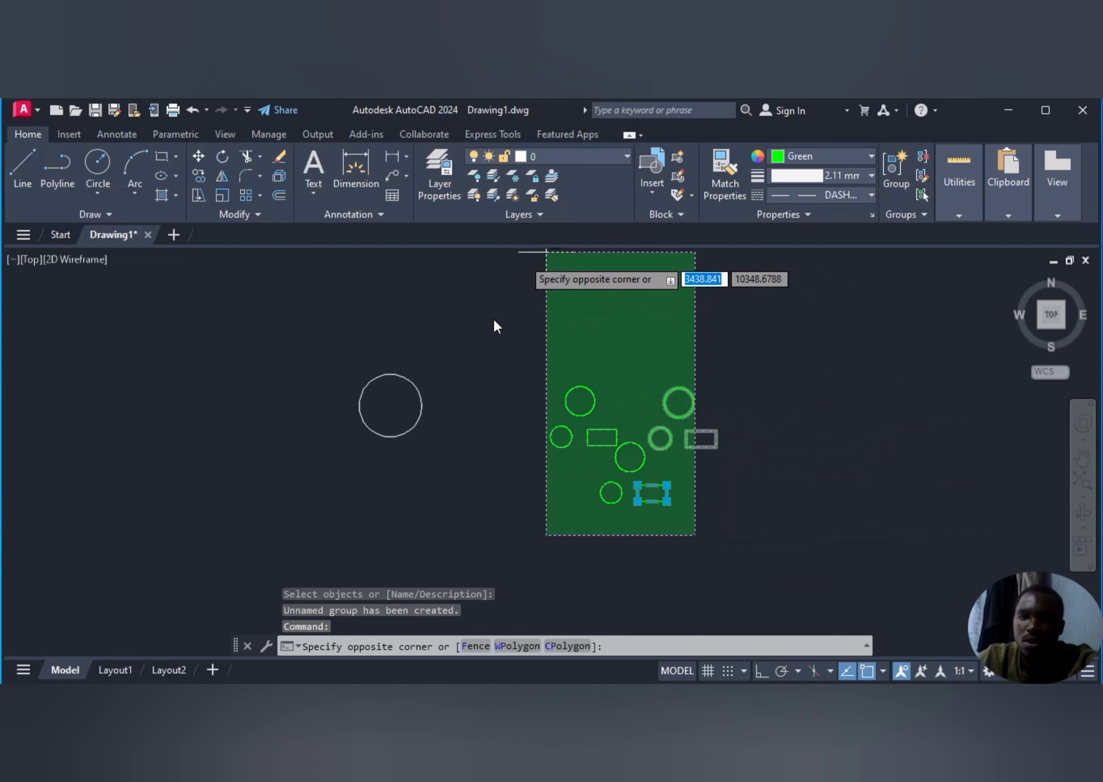
pyautogui.click(494, 350)
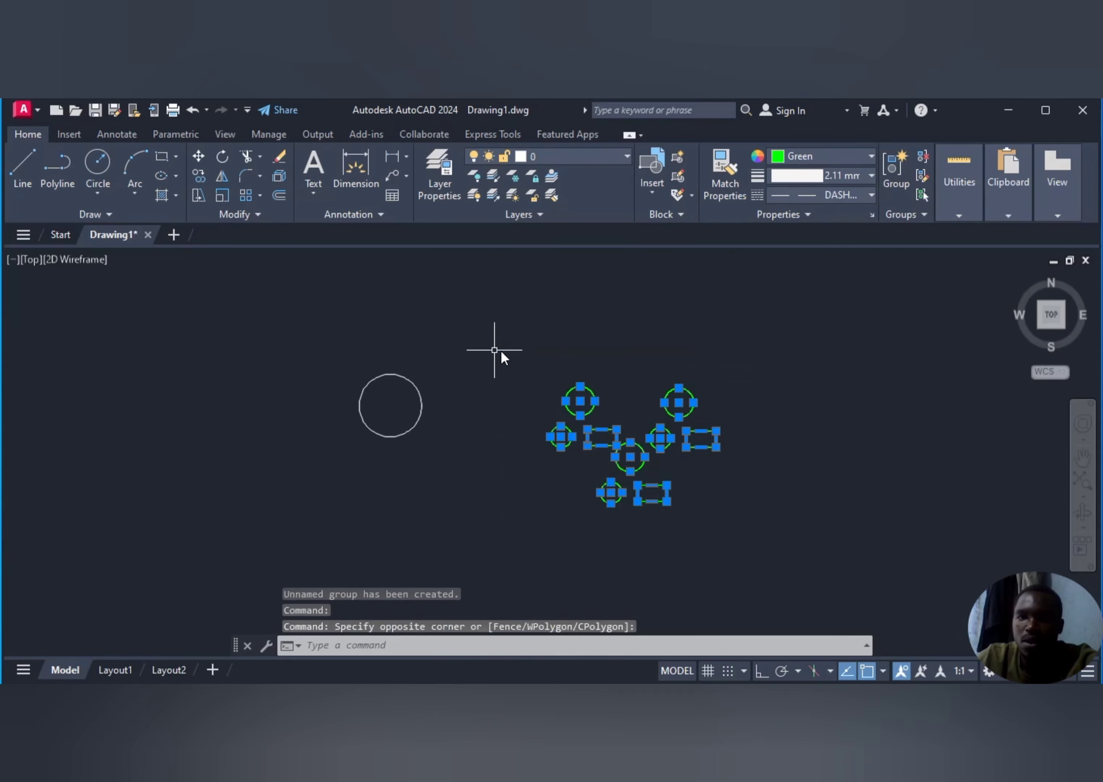
pyautogui.click(893, 168)
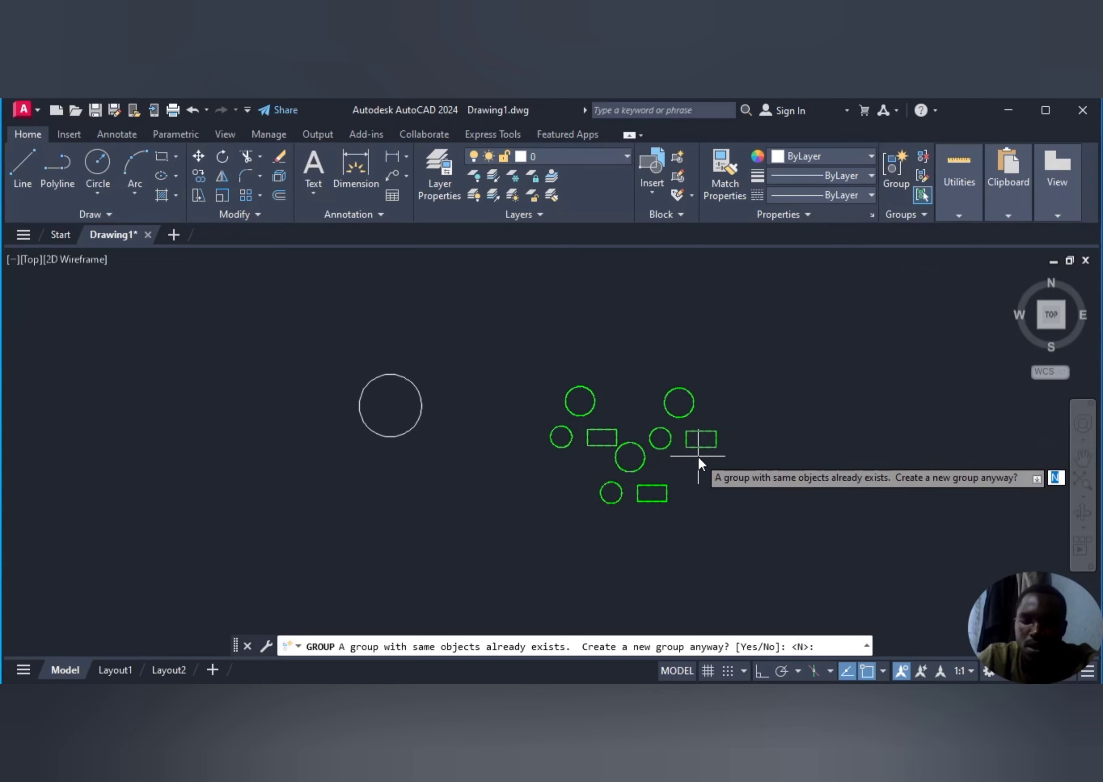
pyautogui.write('n')
pyautogui.press('Return')
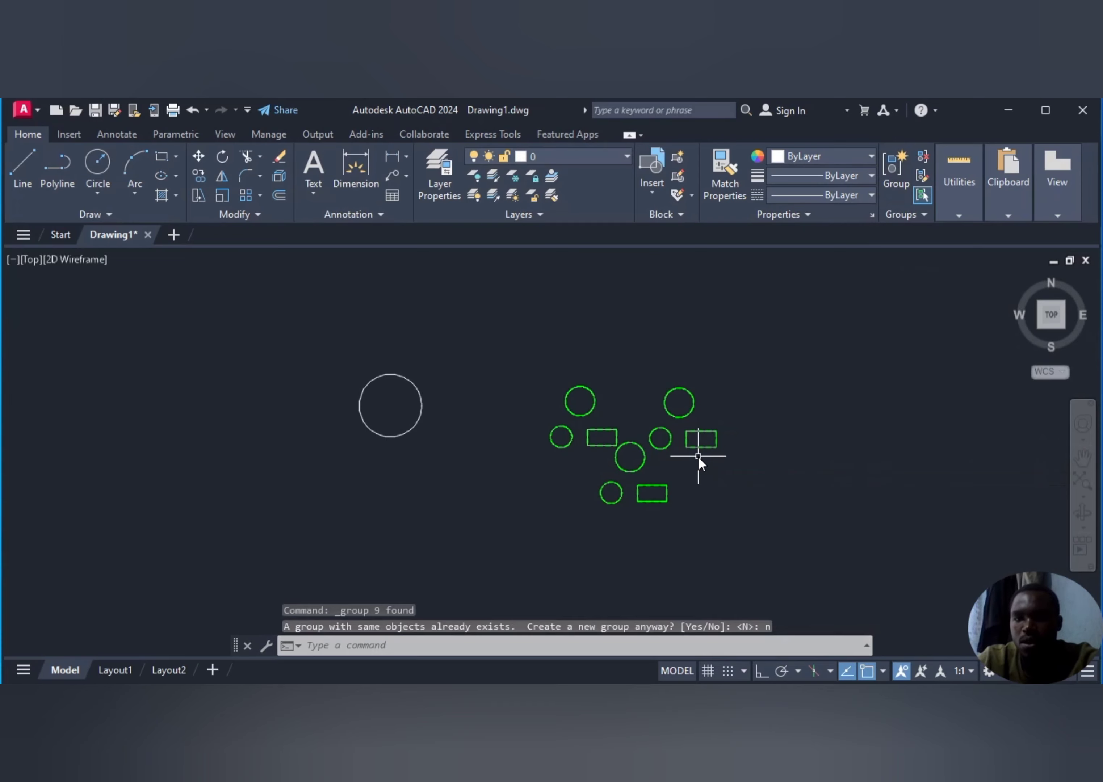
# - Mirror the upper-right large green circle across a nearly horizontal line below the green shapes, keeping the source object
pyautogui.click(692, 409)
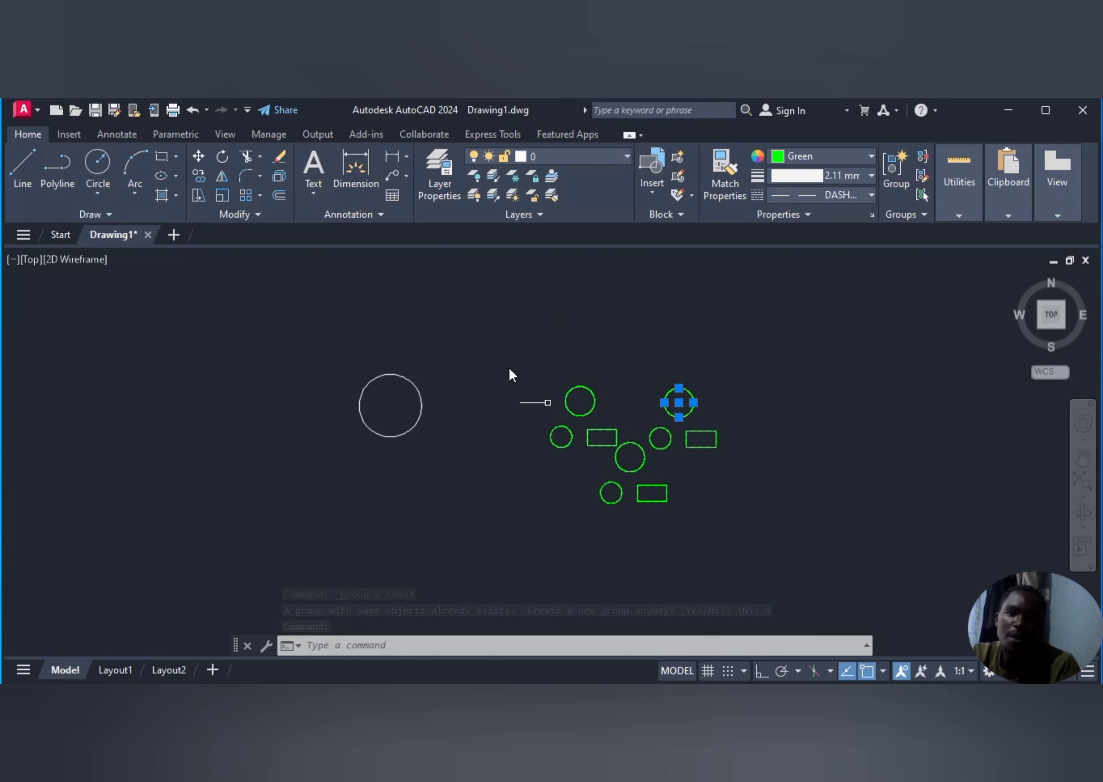
pyautogui.click(221, 176)
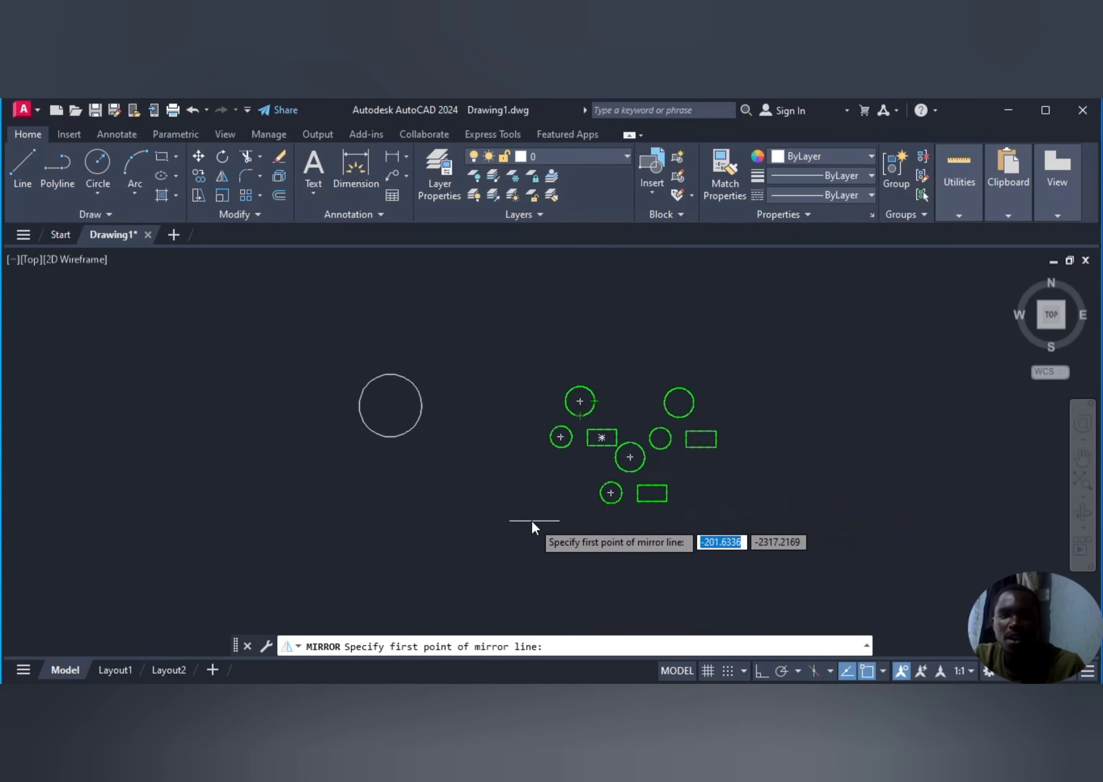
pyautogui.click(497, 530)
pyautogui.click(805, 523)
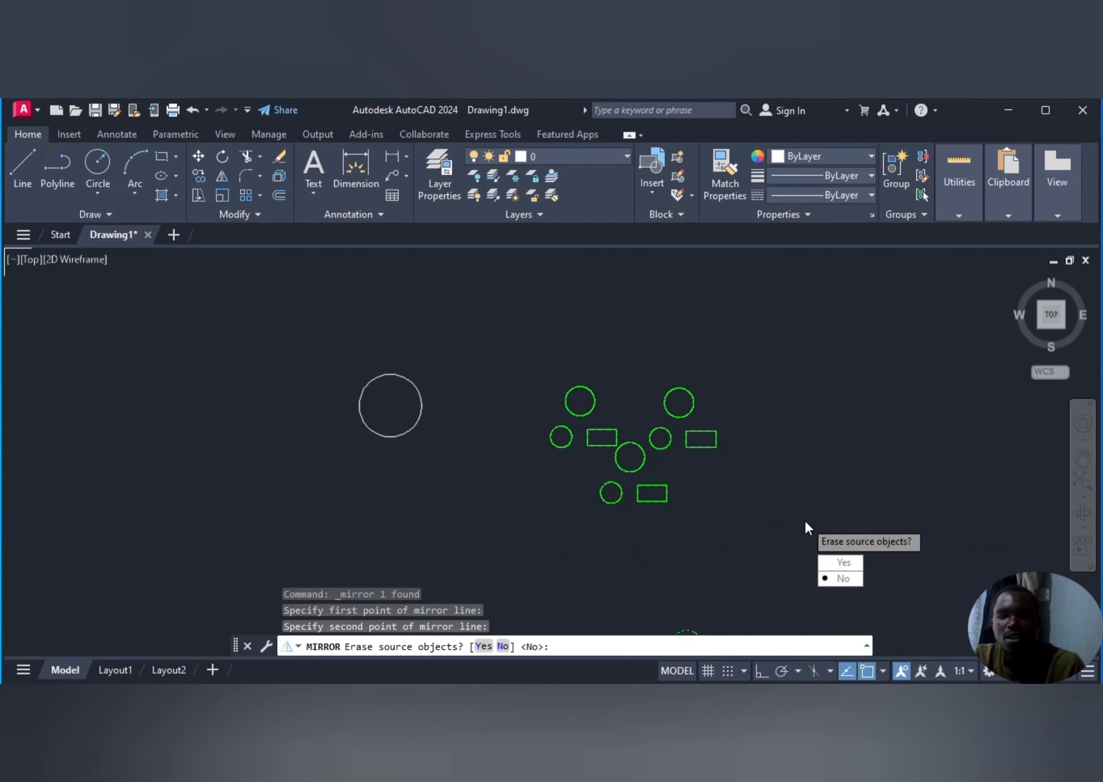
pyautogui.scroll(-2, 701, 534)
pyautogui.click(758, 592)
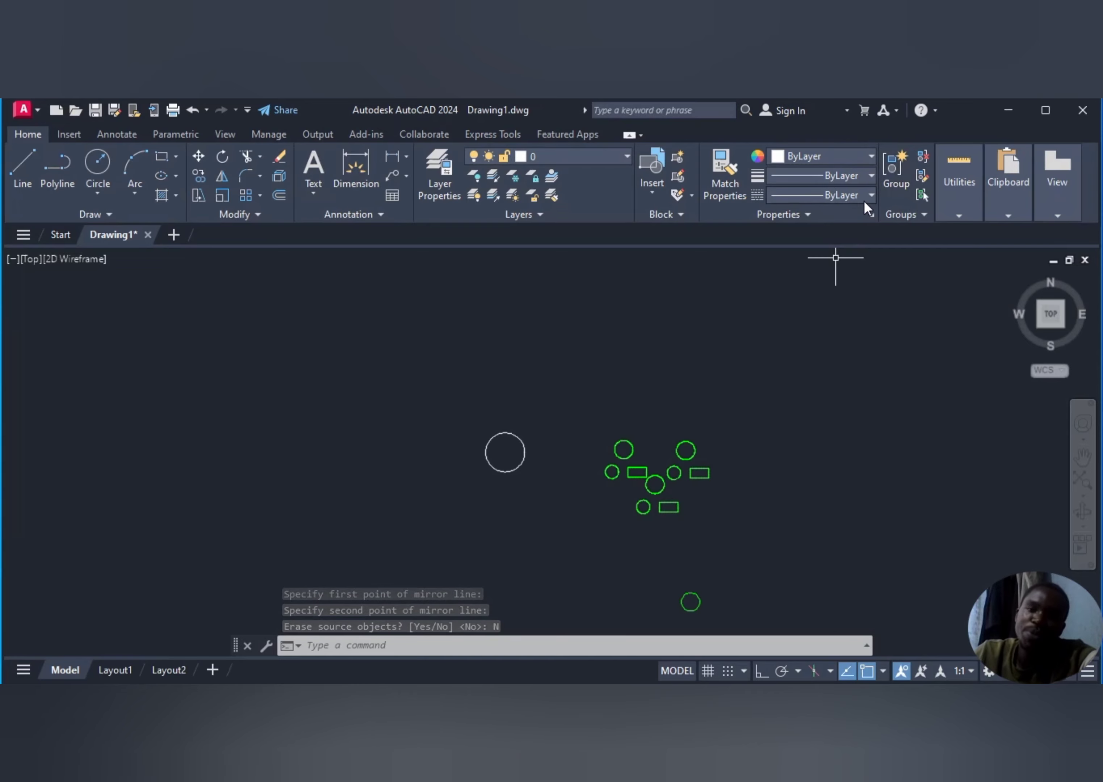
pyautogui.scroll(4, 652, 557)
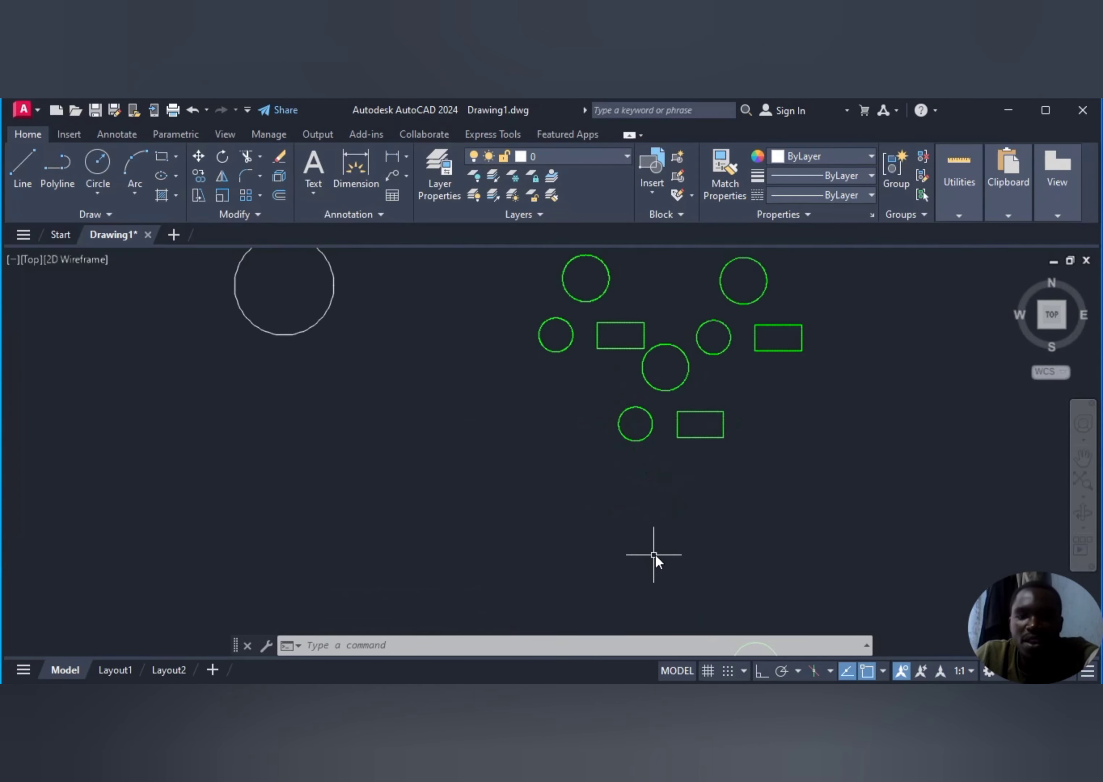
pyautogui.scroll(-4, 652, 536)
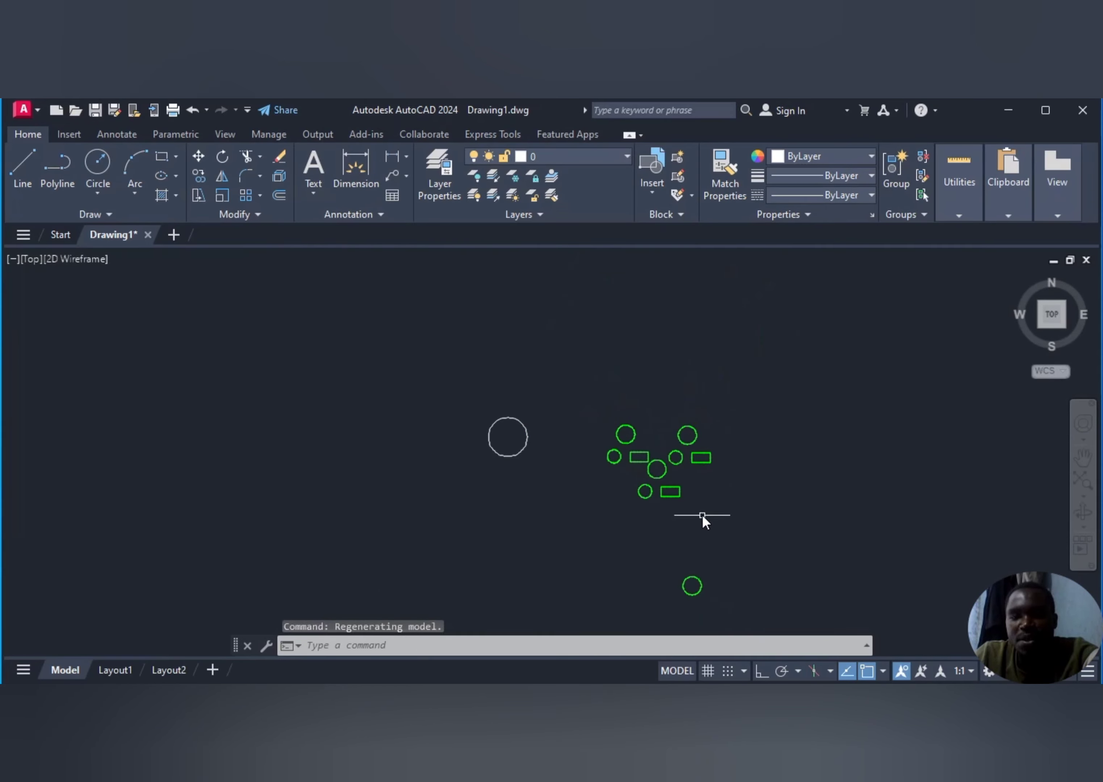
pyautogui.scroll(2, 703, 512)
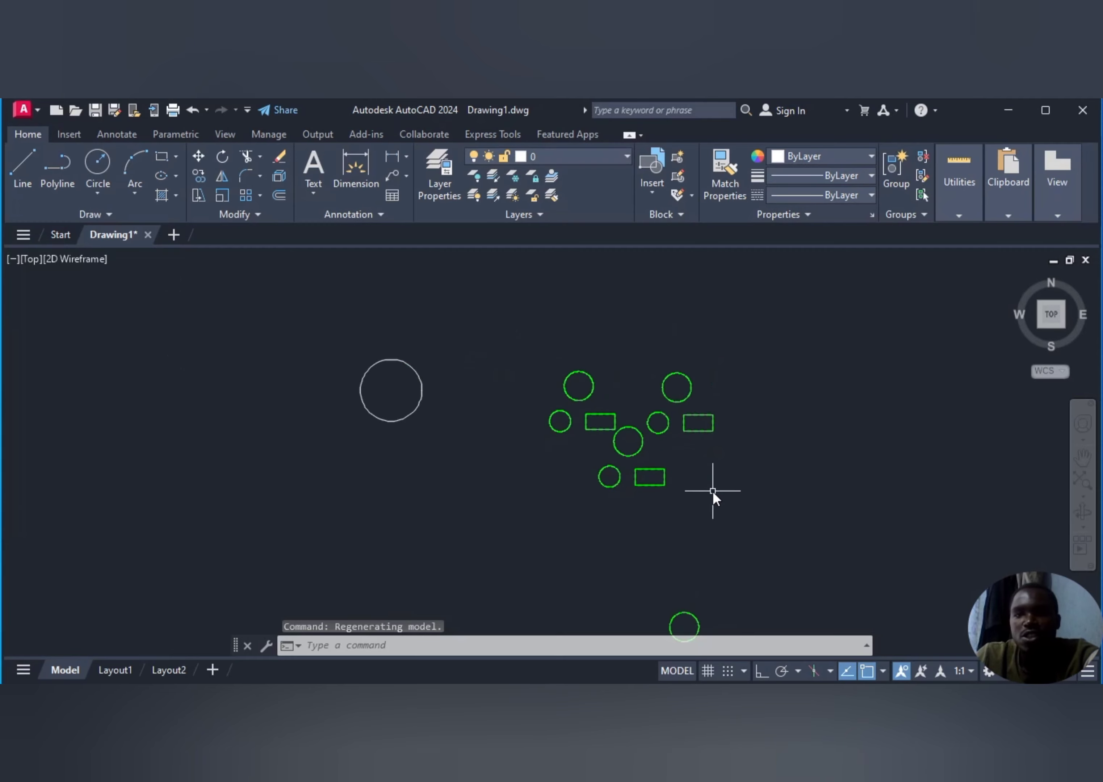